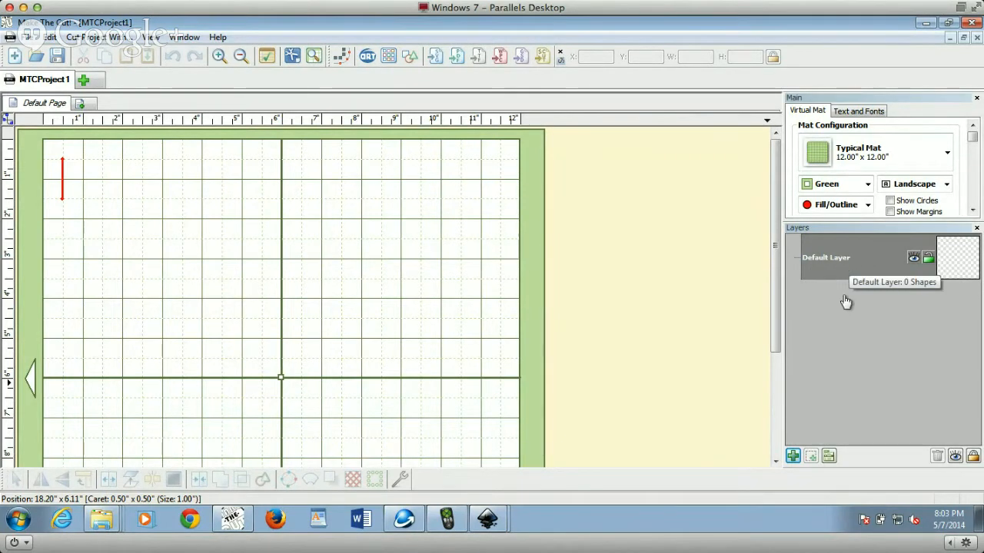
Step: Add the 5 Points star from the Basic Shapes library to the default layer
click(410, 56)
click(518, 225)
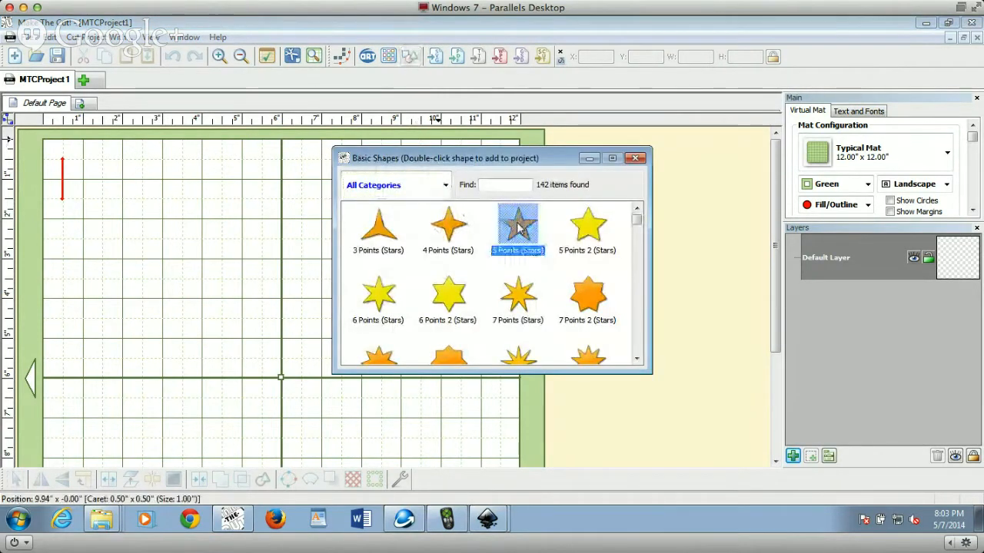
double_click(518, 224)
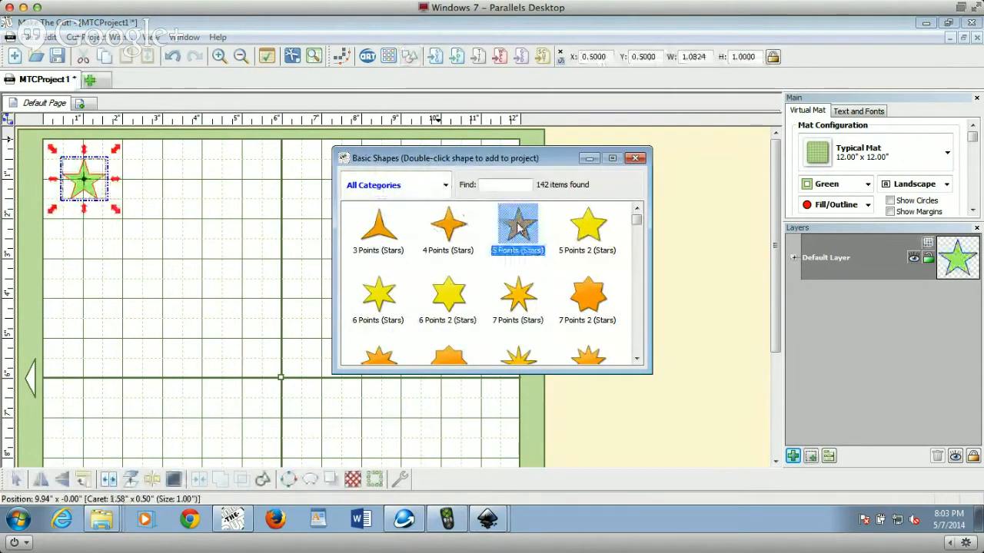
click(635, 158)
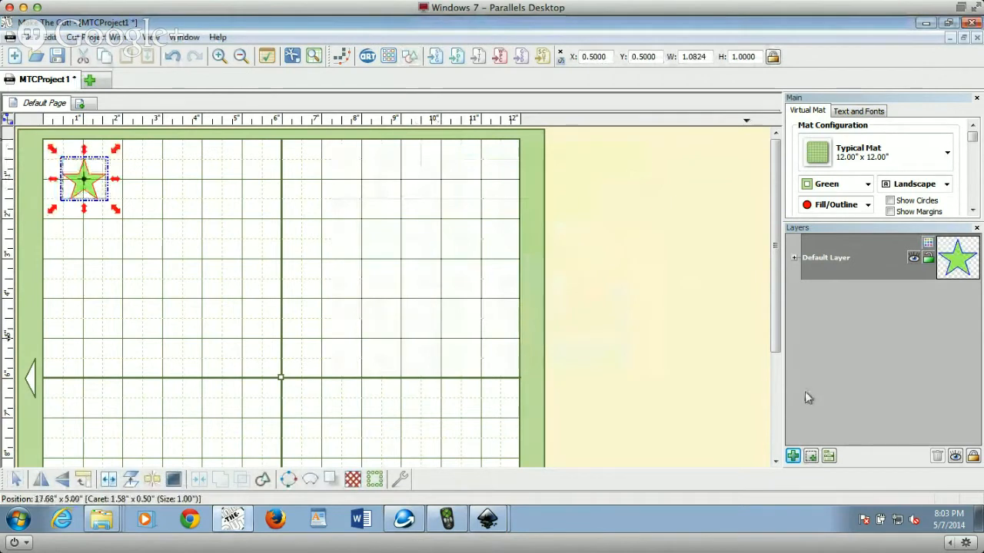
Step: Create a second layer and add the 7 Points 2 star from the Basic Shapes library to it
click(793, 457)
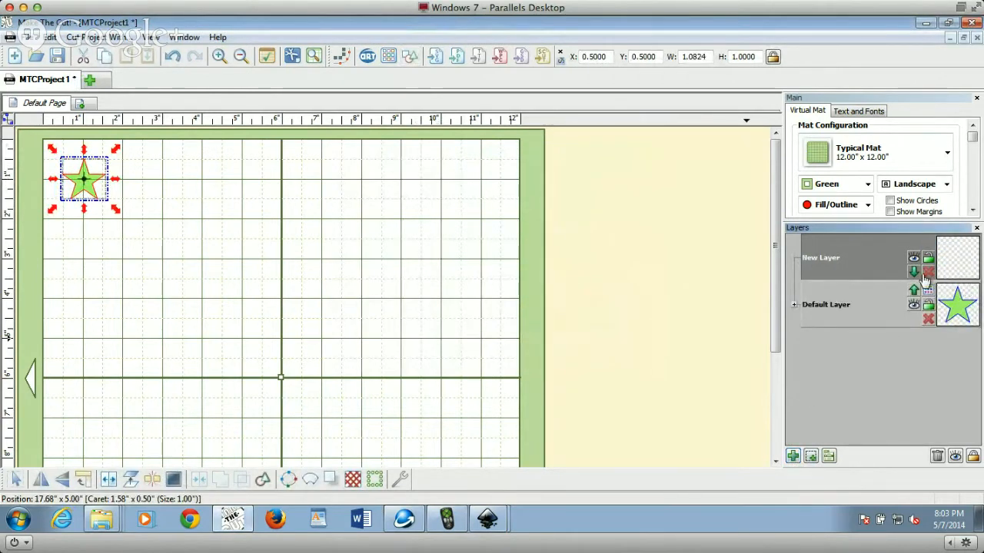
click(409, 58)
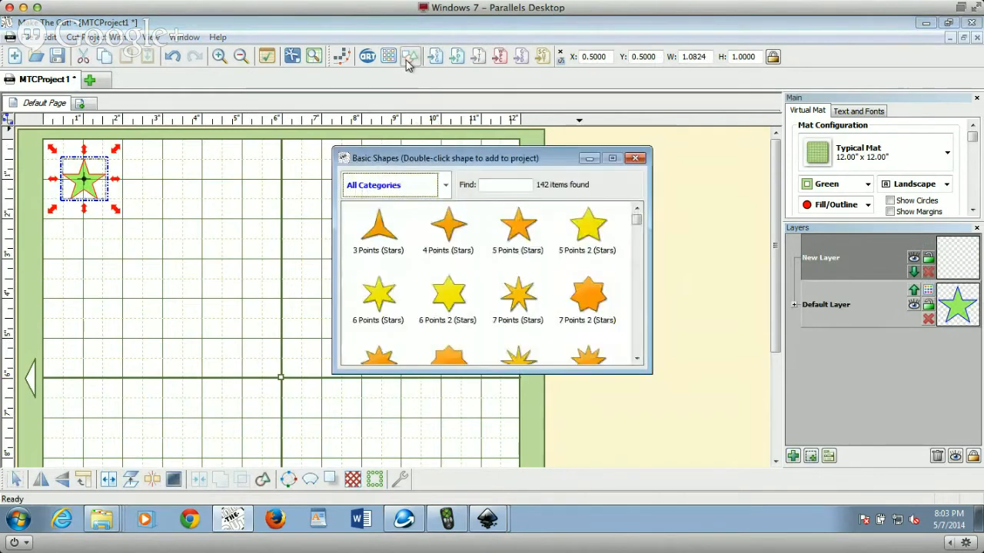
double_click(588, 296)
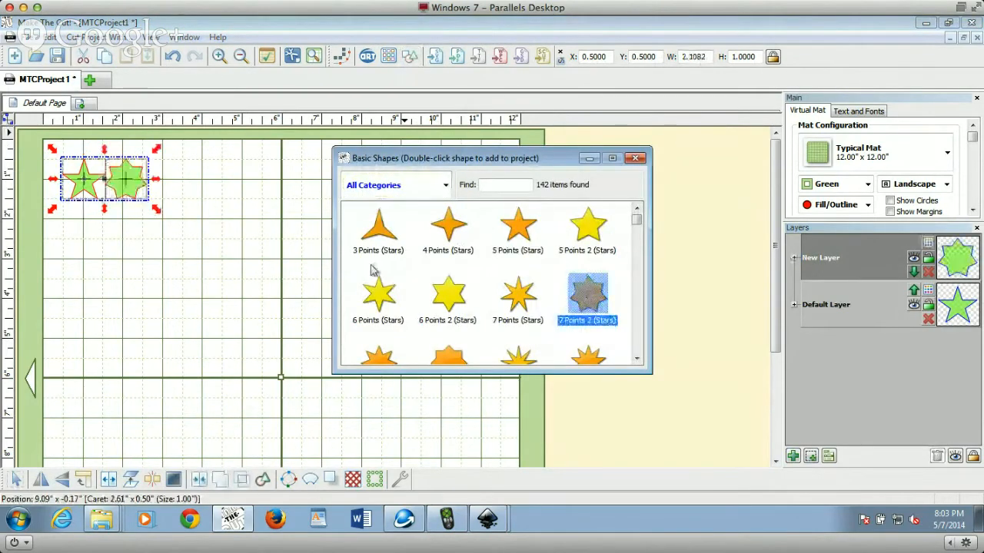
click(228, 301)
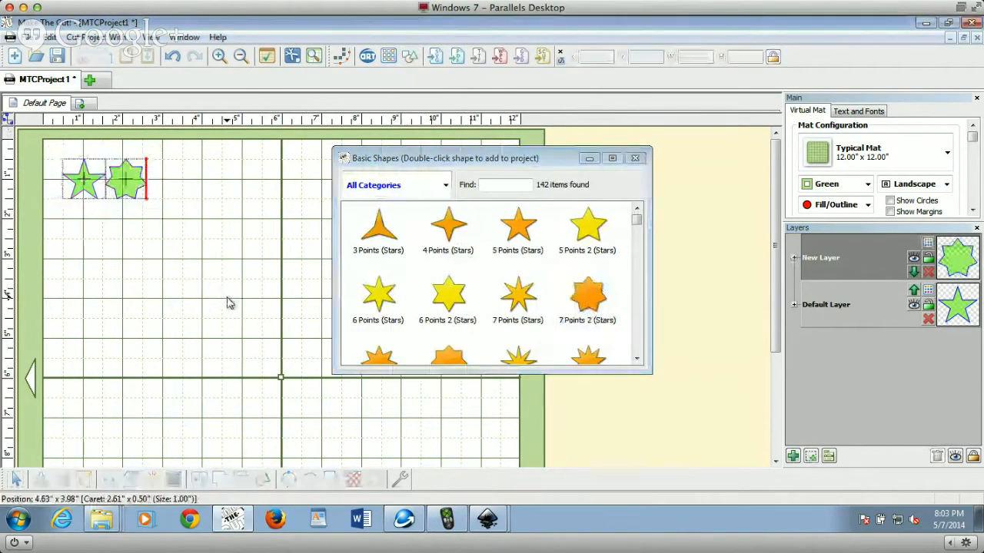
click(635, 158)
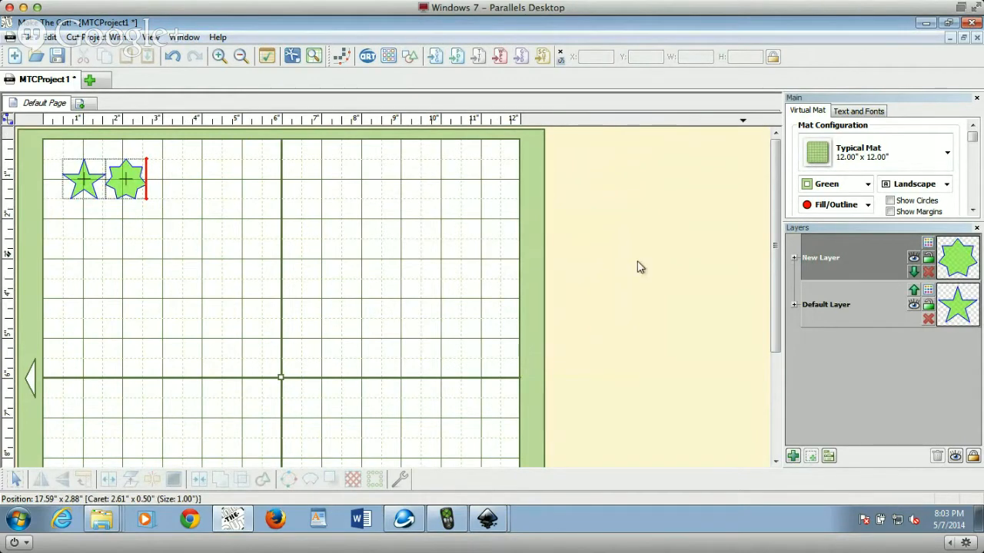
Step: Move the seven-pointed star so it overlaps the five-pointed star, and set the mat color theme to Contrast
drag(136, 186, 114, 192)
click(868, 184)
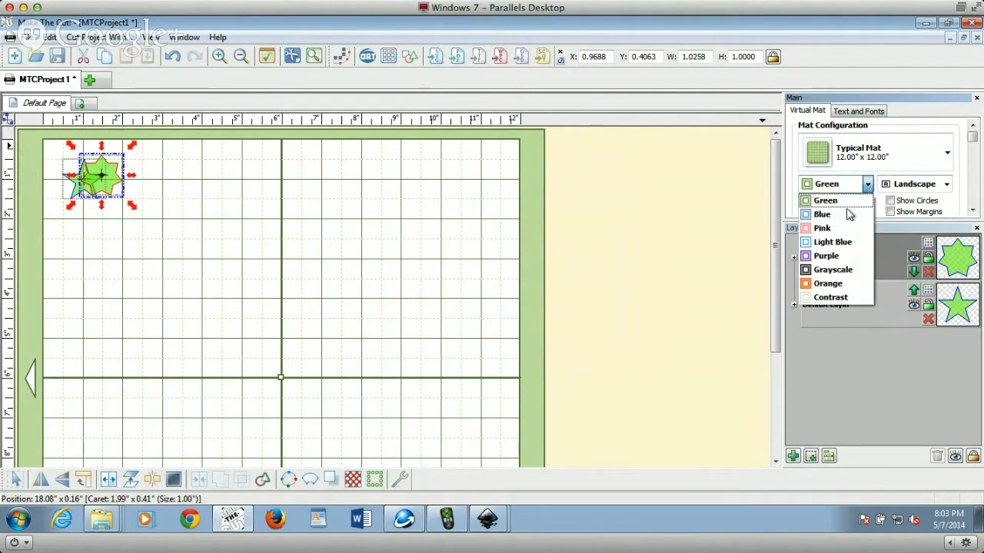
click(843, 216)
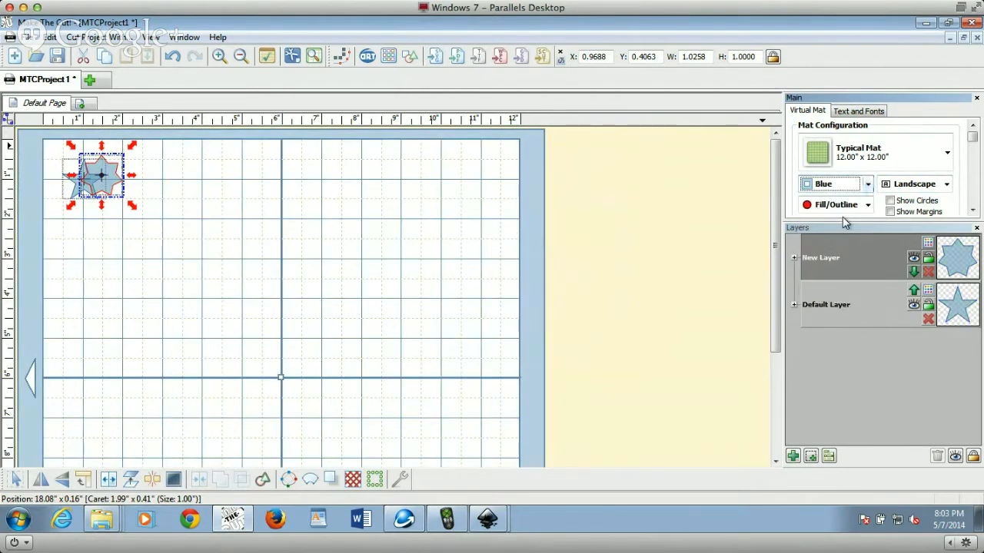
click(867, 205)
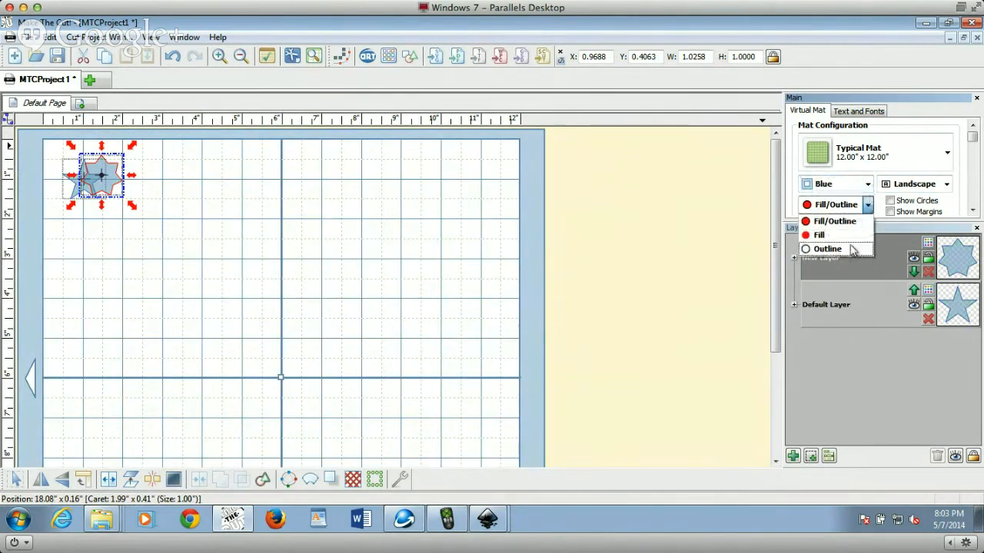
click(867, 205)
click(867, 184)
click(832, 296)
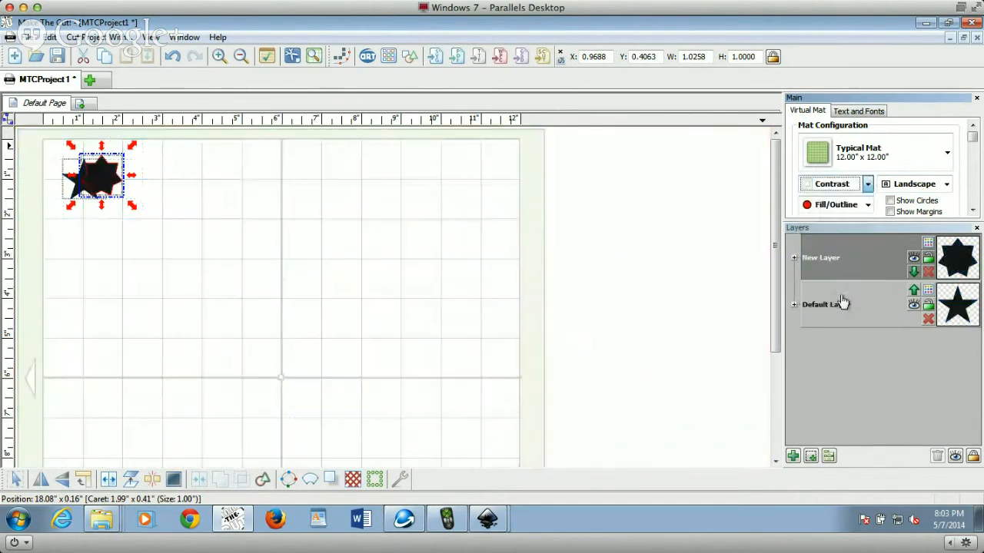
Step: Color the seven-pointed star's layer dark purple and move that star diagonally down and to the right on the mat
click(974, 242)
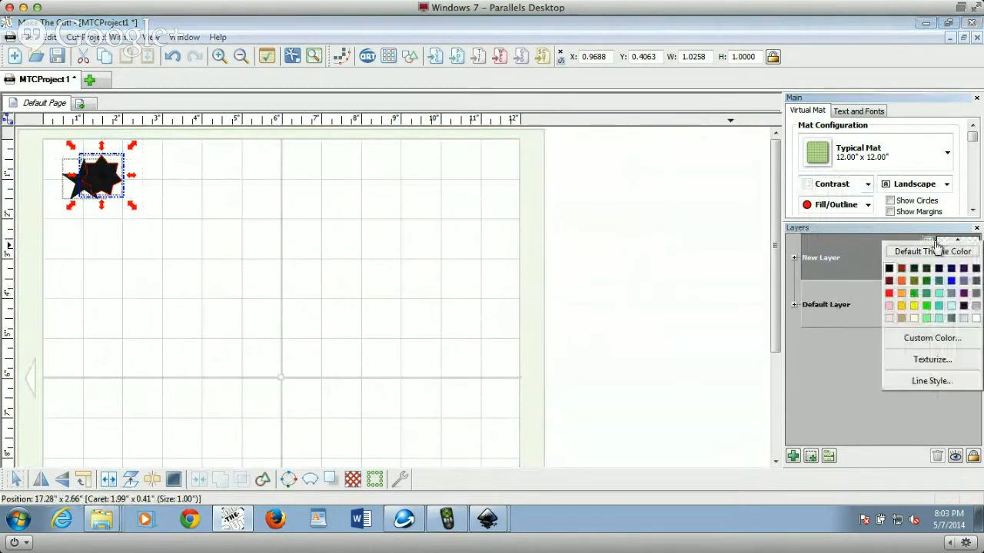
click(968, 270)
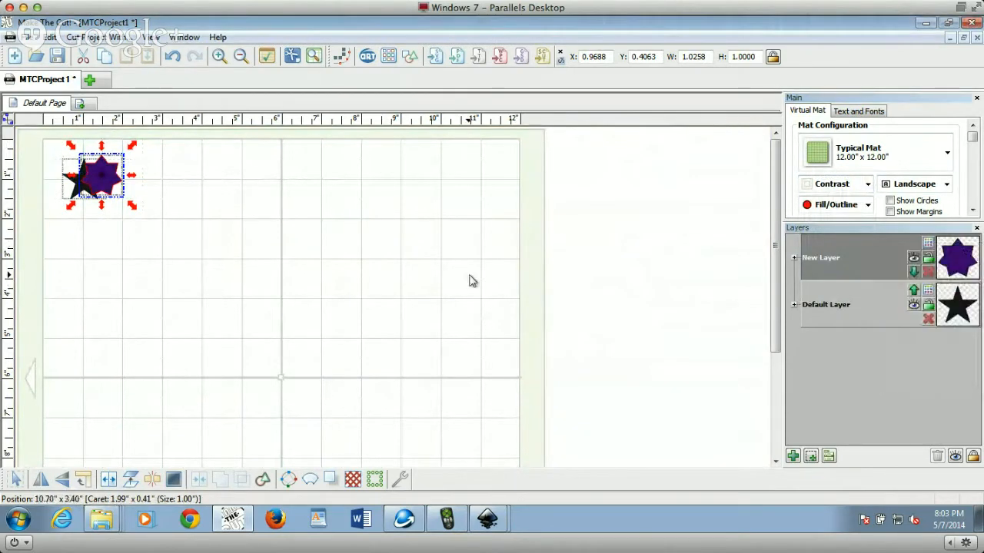
drag(114, 186, 147, 223)
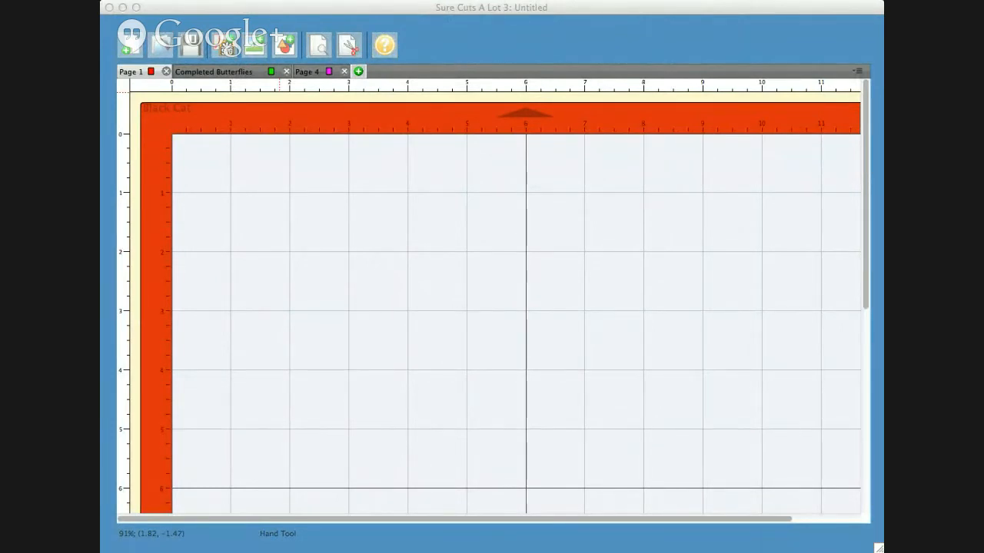
Step: Switch to Sure Cuts A Lot 3 and examine the butterfly outline on Page 1
click(826, 491)
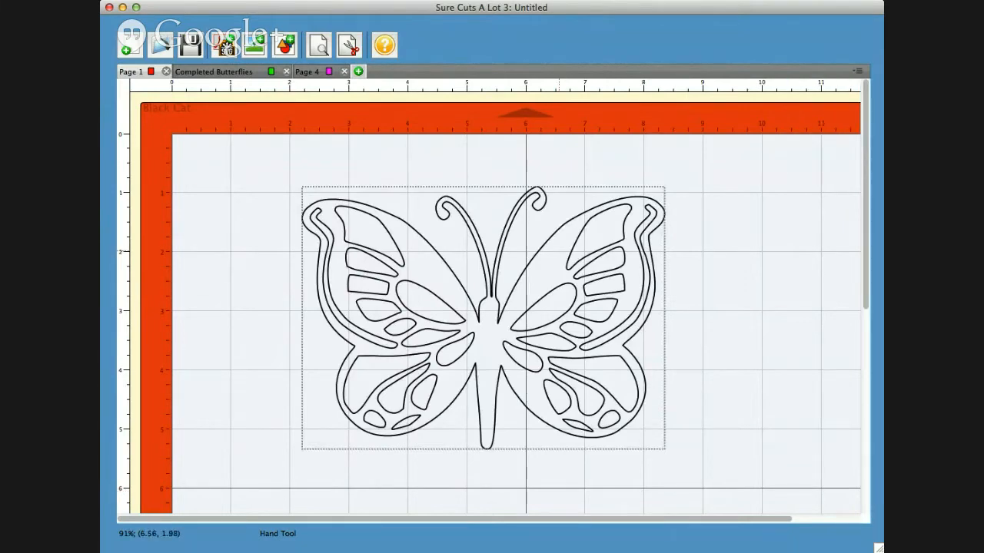
drag(559, 250, 509, 232)
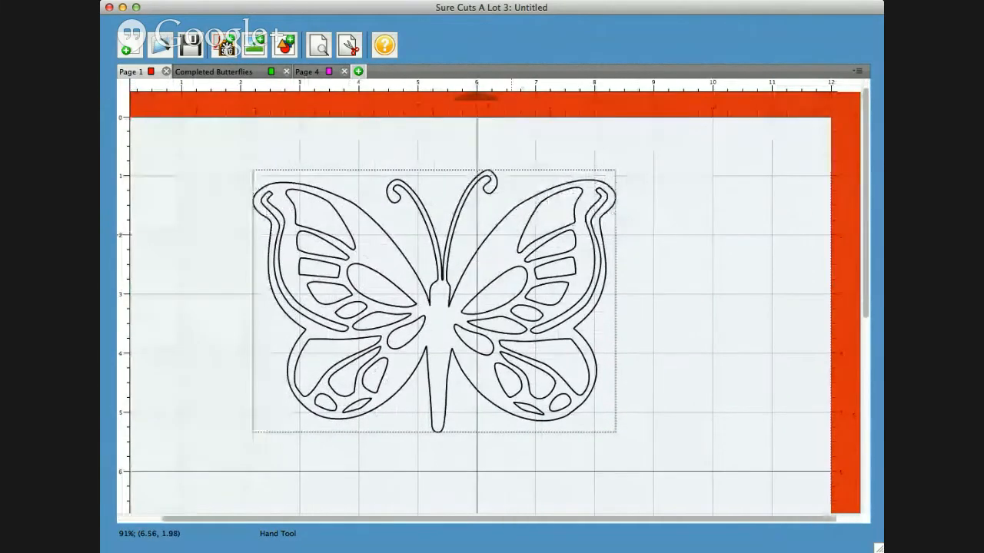
mouse_move(572, 263)
mouse_down()
mouse_move(586, 268)
mouse_move(565, 255)
mouse_move(580, 264)
mouse_up()
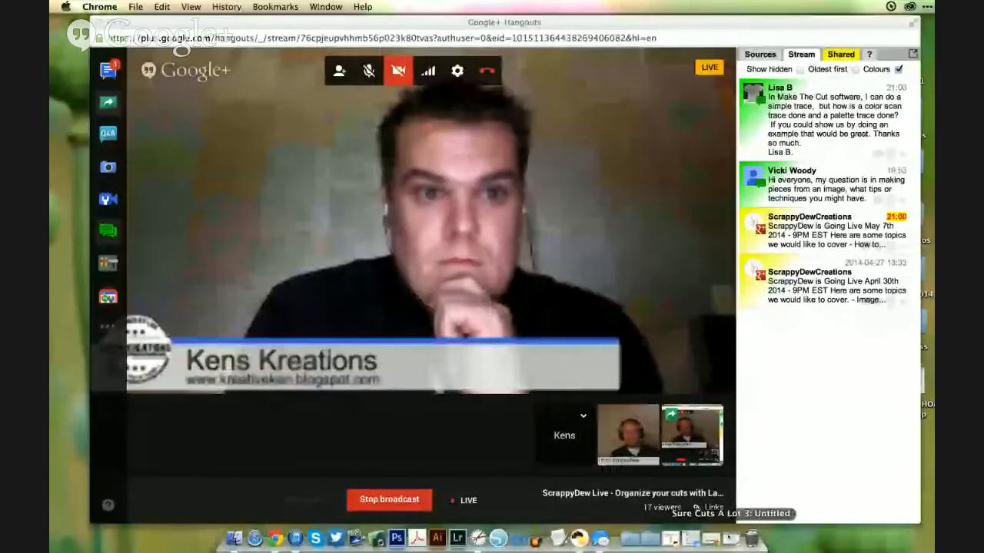
Step: Return to the Sure Cuts A Lot 3 window and move the butterfly to about X 1.43, Y 0.47 inch
click(732, 540)
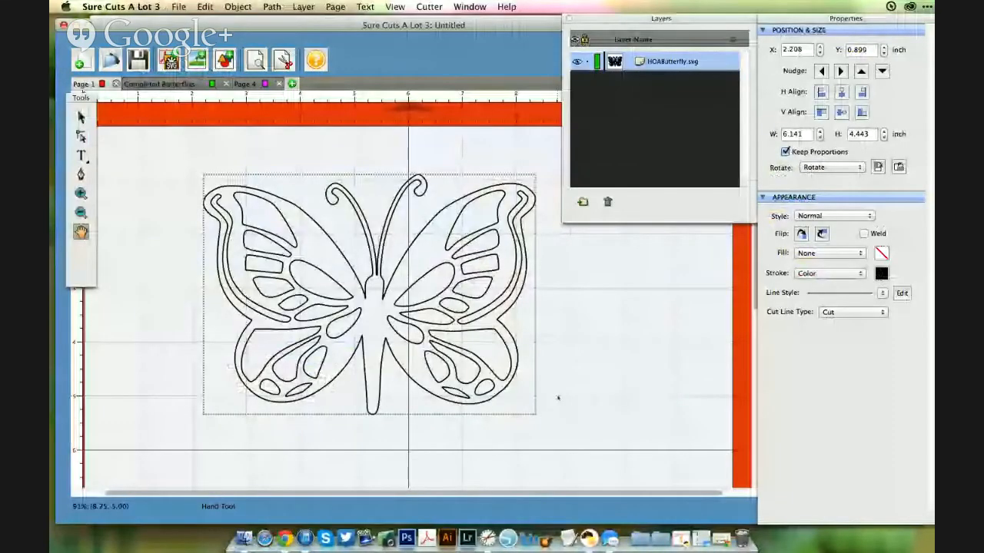
mouse_move(442, 238)
mouse_down()
mouse_move(432, 233)
mouse_move(444, 238)
mouse_up()
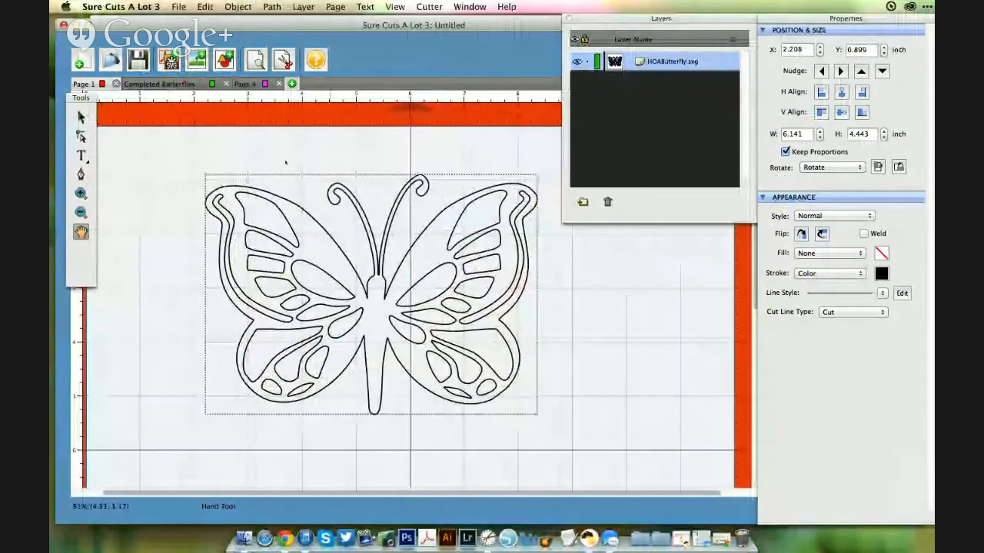
key(v)
click(293, 208)
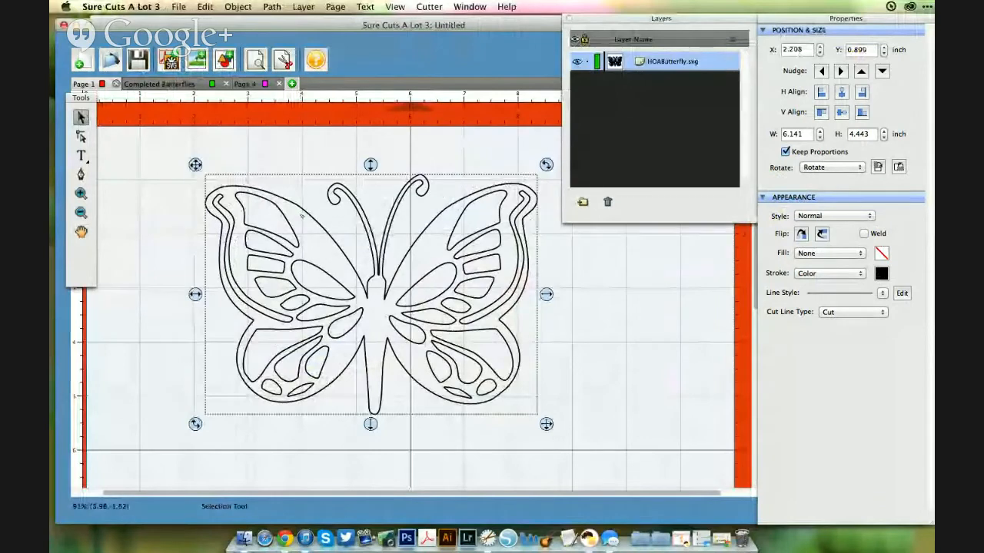
drag(293, 209, 260, 192)
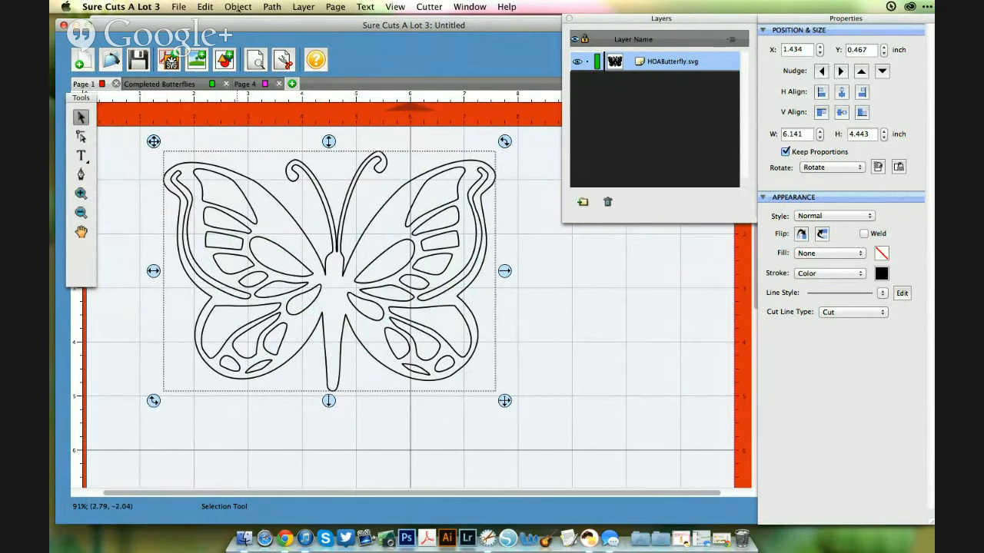
Step: Break the butterfly apart into its separate cut shapes
click(237, 6)
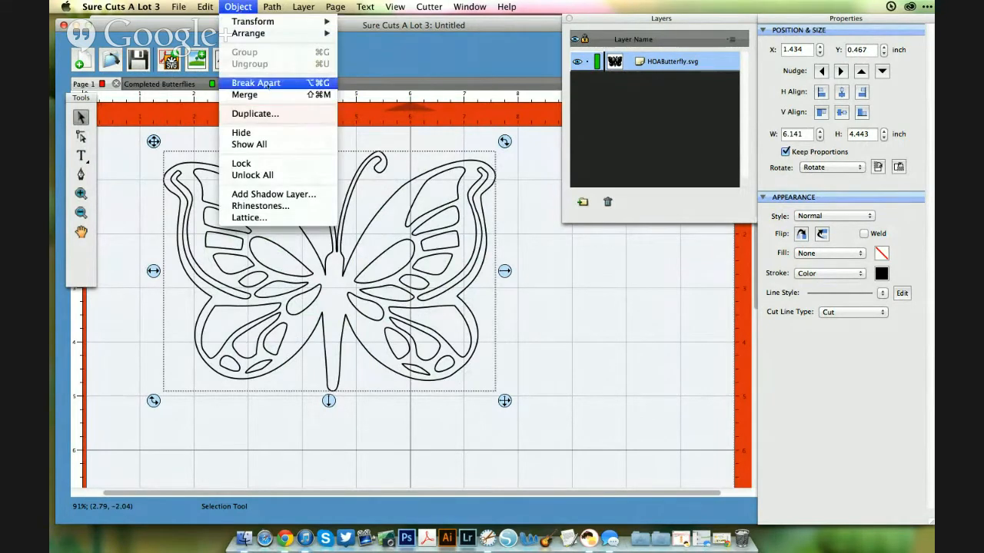
click(256, 83)
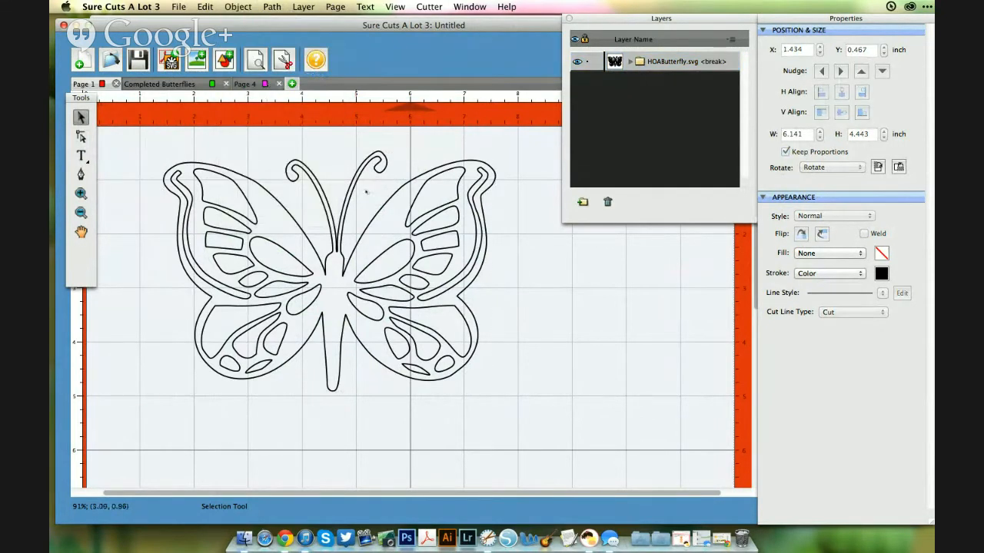
click(401, 209)
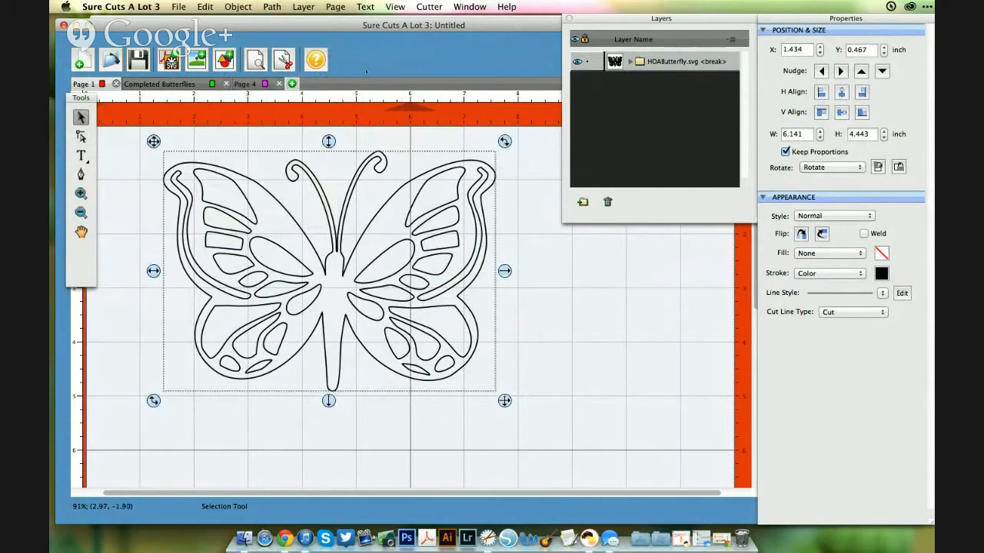
click(237, 7)
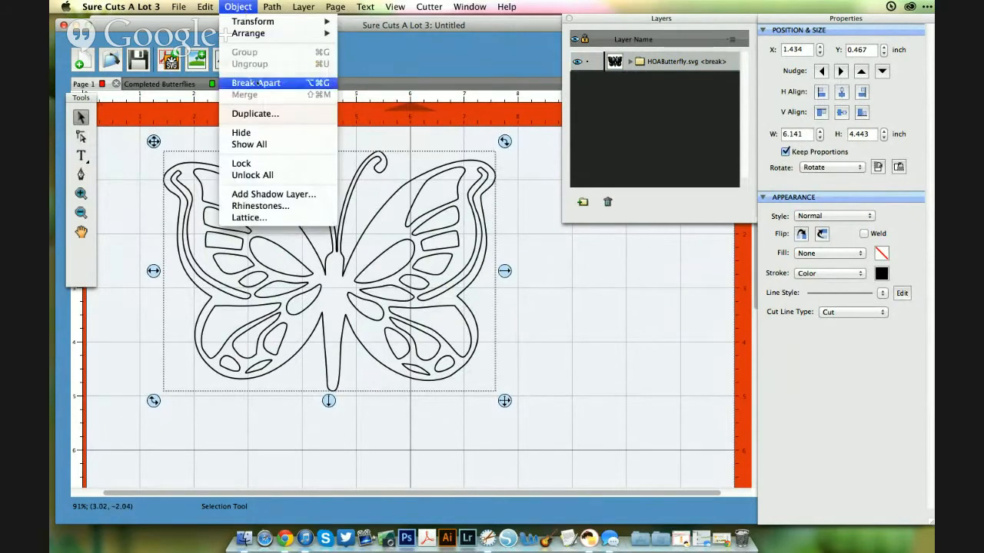
click(258, 83)
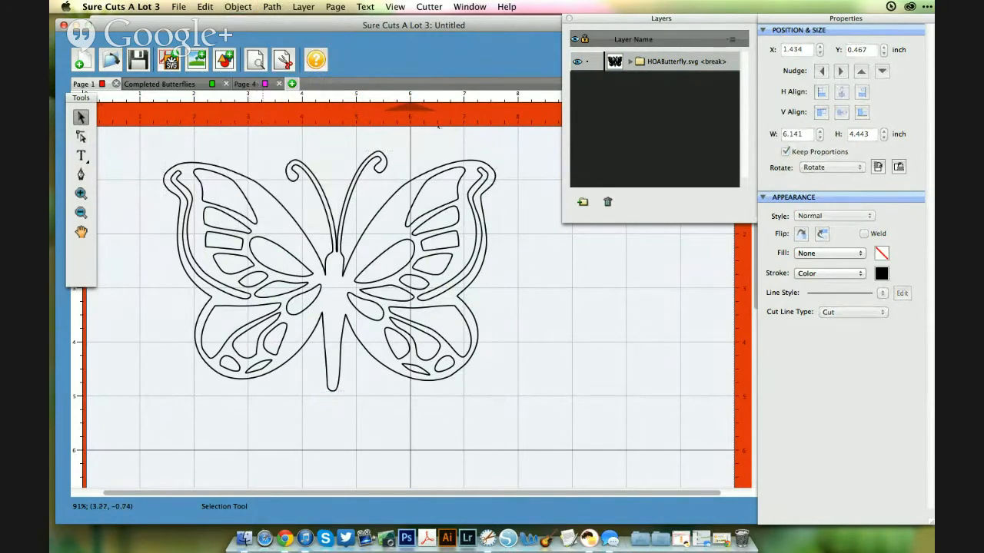
Step: Select the whole broken-apart HOAButterfly.svg folder and group it
click(623, 64)
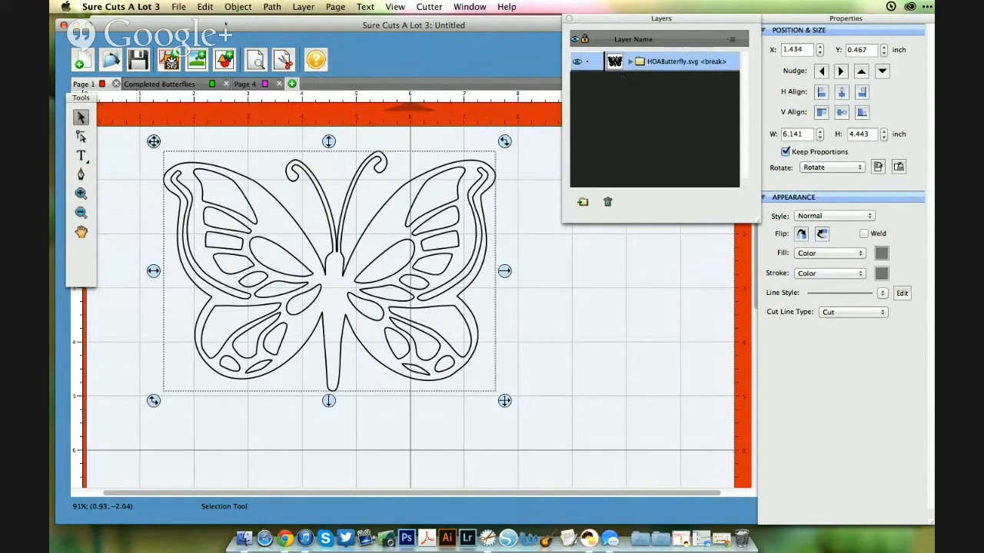
click(237, 6)
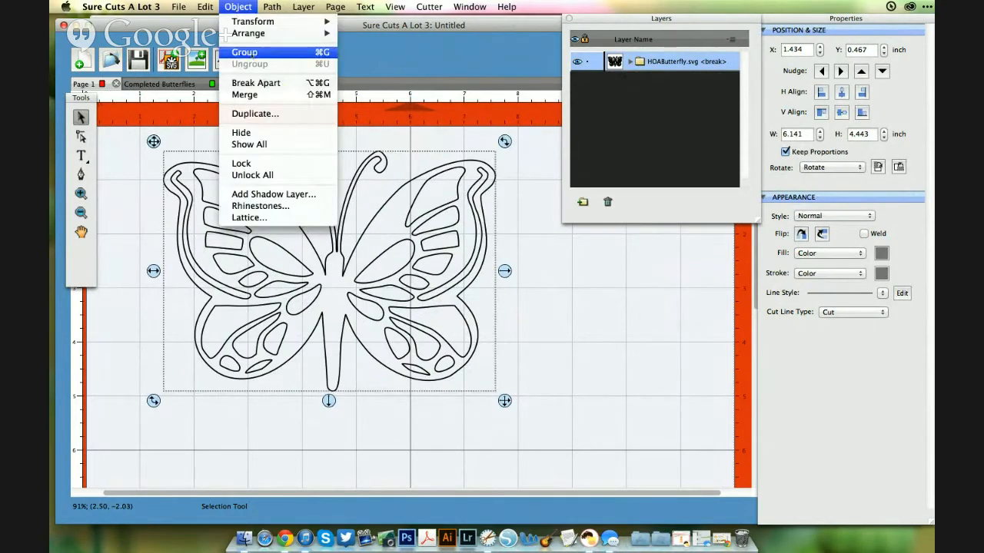
click(245, 54)
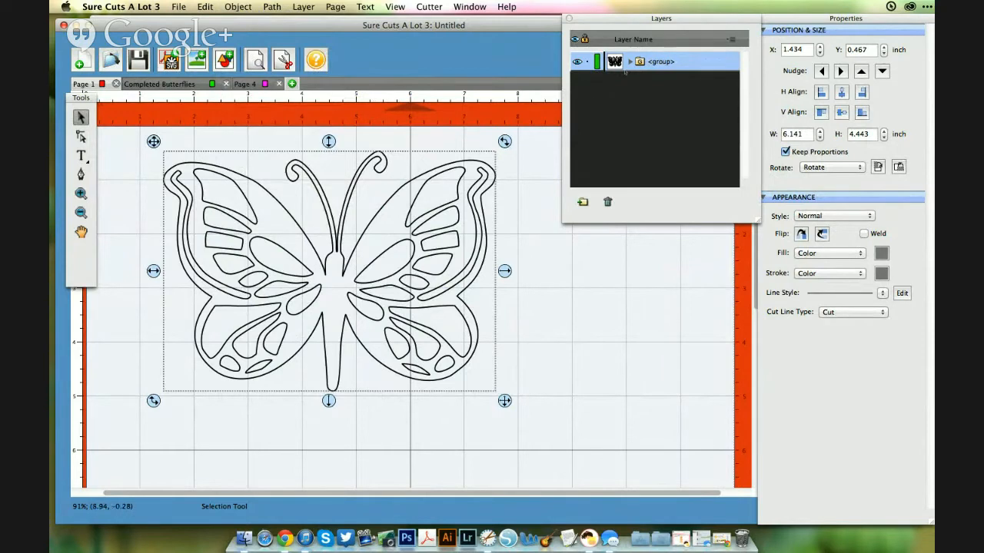
Step: Expand the butterfly group and its nested folder to examine the individual shape layers and the available object commands
click(628, 63)
click(639, 81)
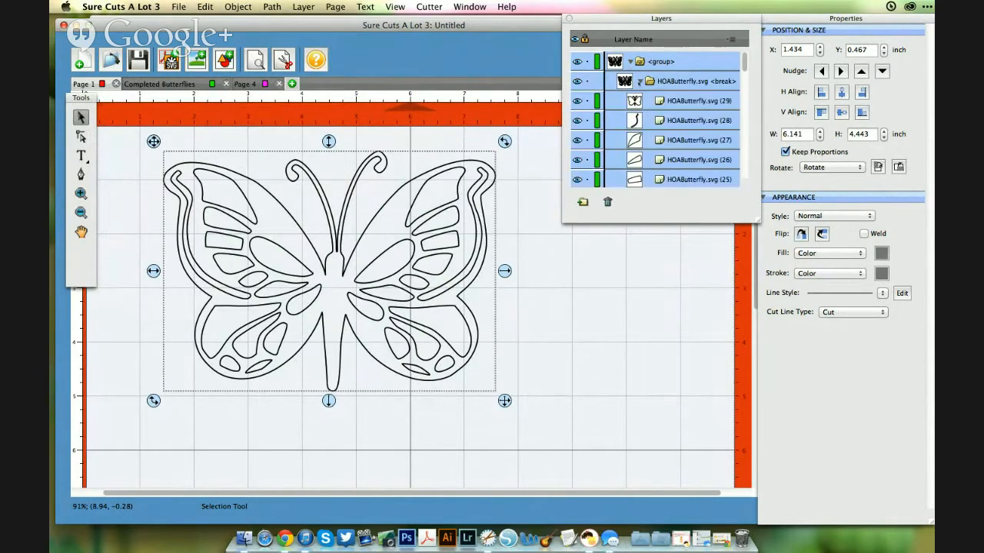
scroll(692, 138, down, 10)
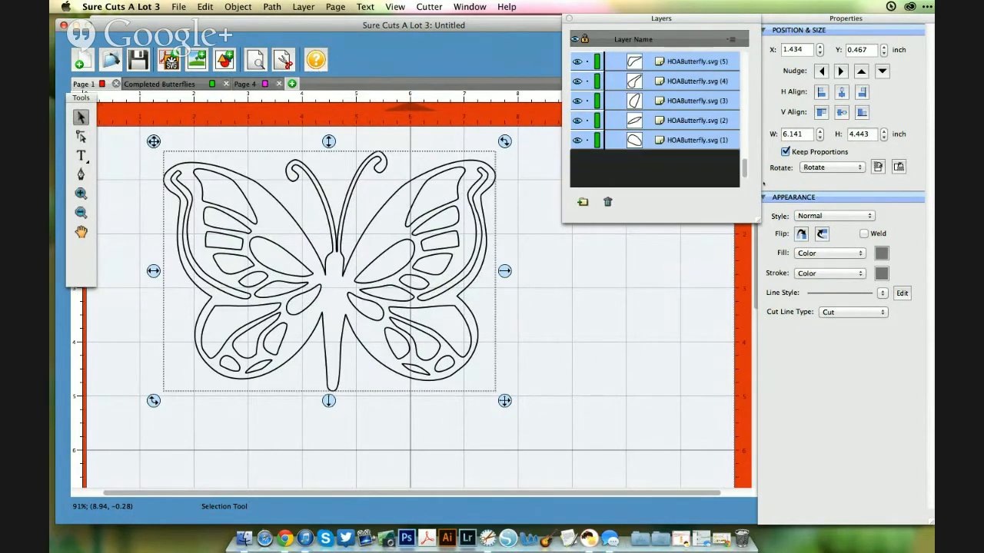
scroll(691, 138, up, 10)
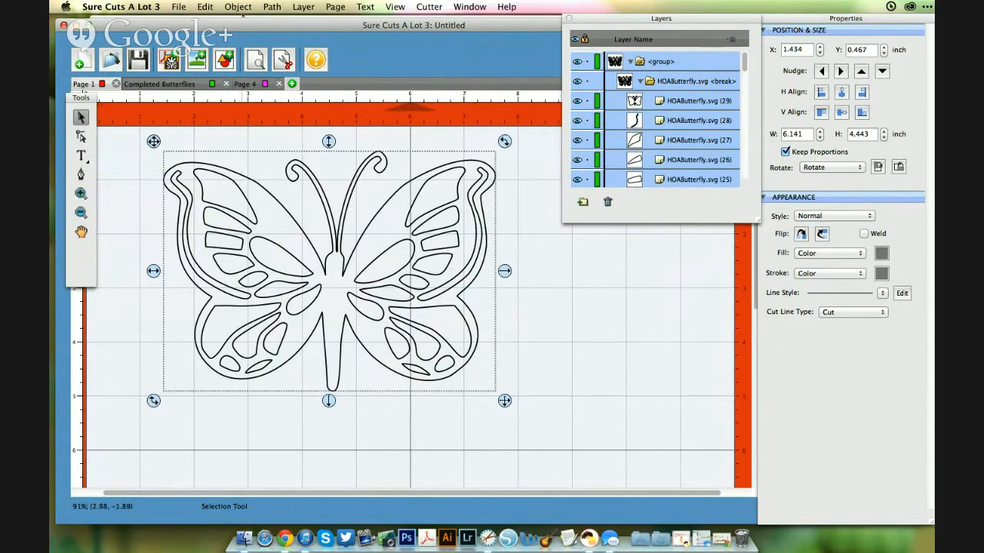
click(238, 7)
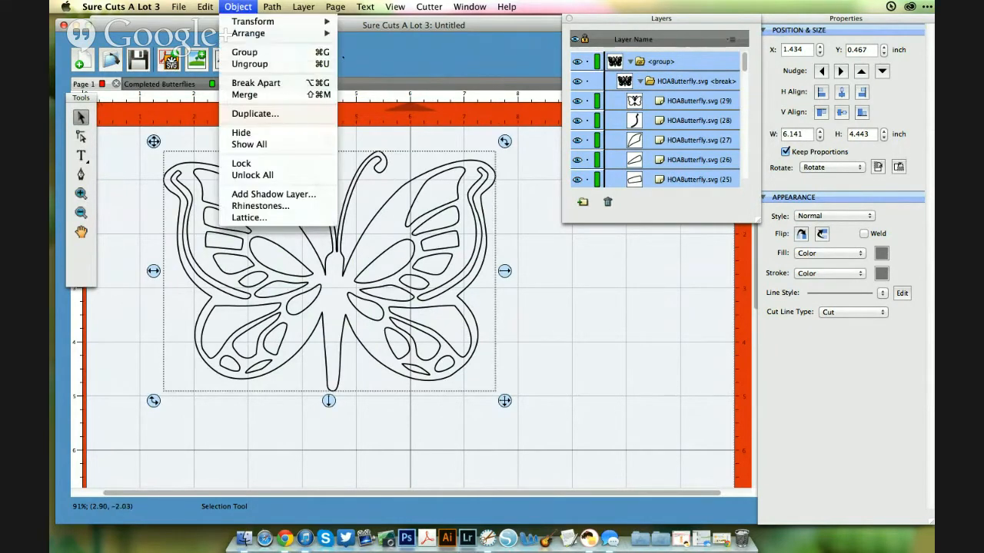
click(343, 57)
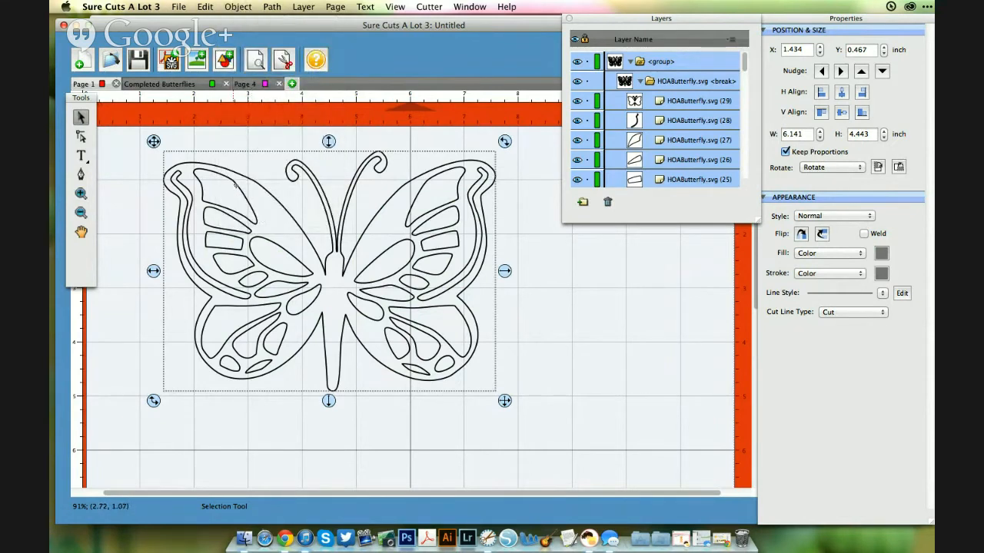
Step: Delete the broken-apart butterfly group and import a fresh copy of HOAButterfly.svg from the Desktop
key(Delete)
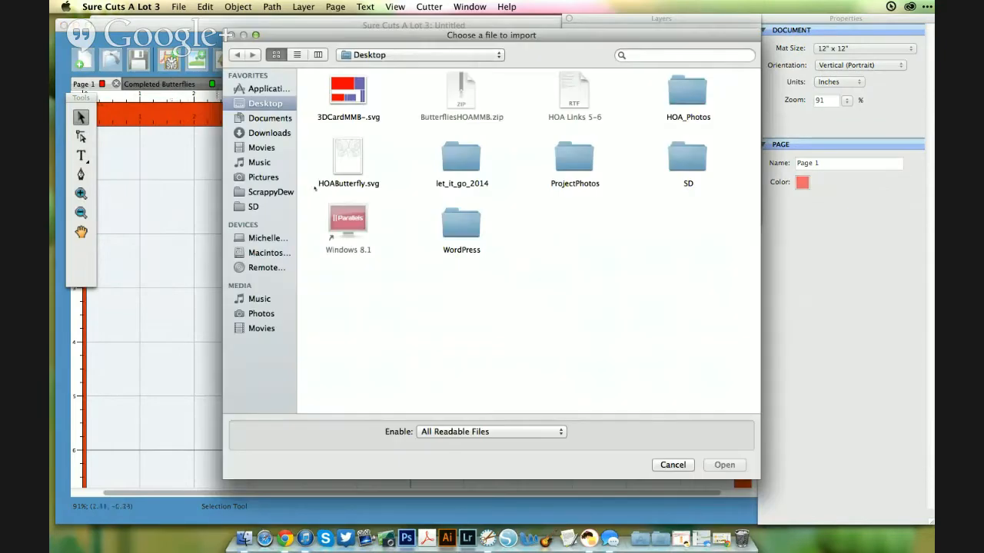
click(350, 155)
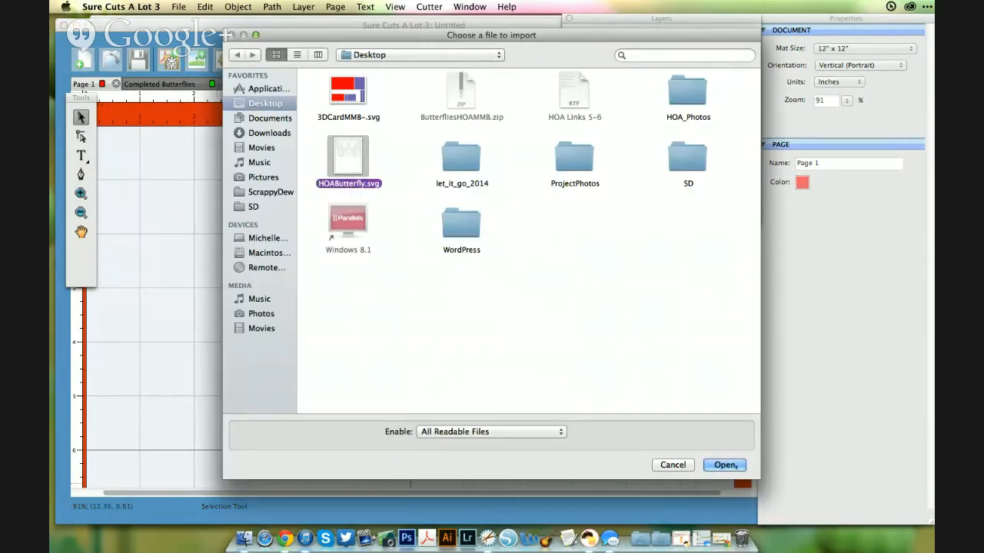
click(734, 466)
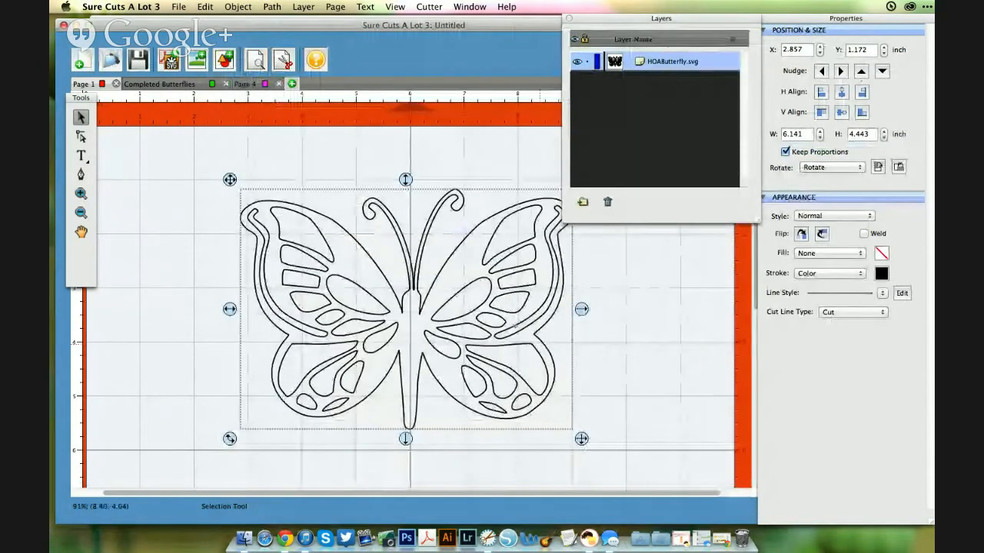
Step: Give the imported butterfly a solid colour fill using the black Licorice crayon
click(822, 253)
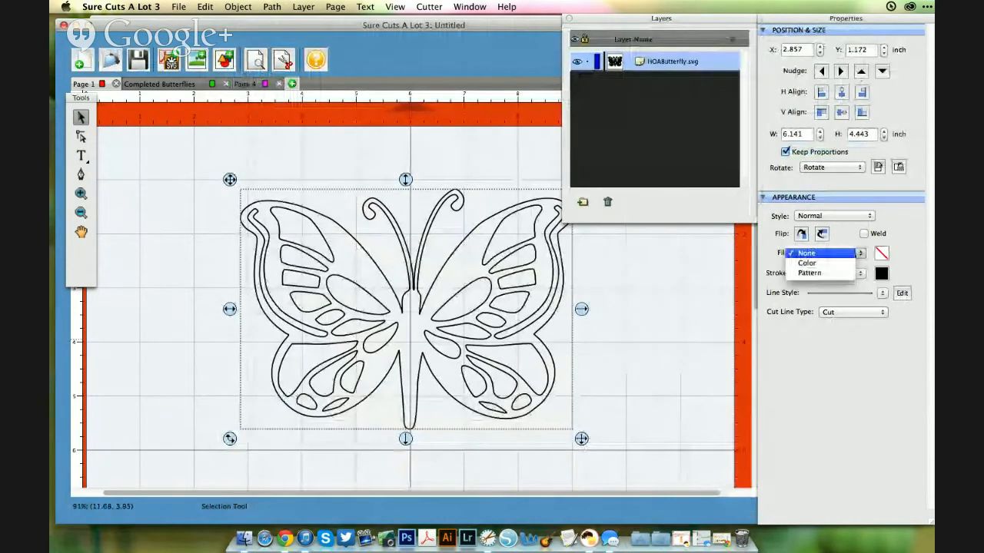
click(808, 263)
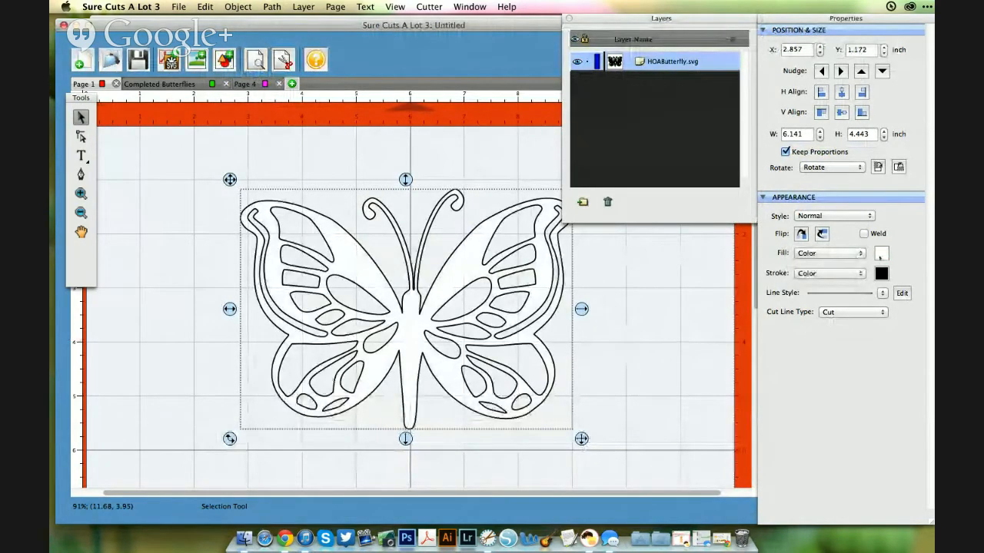
click(881, 254)
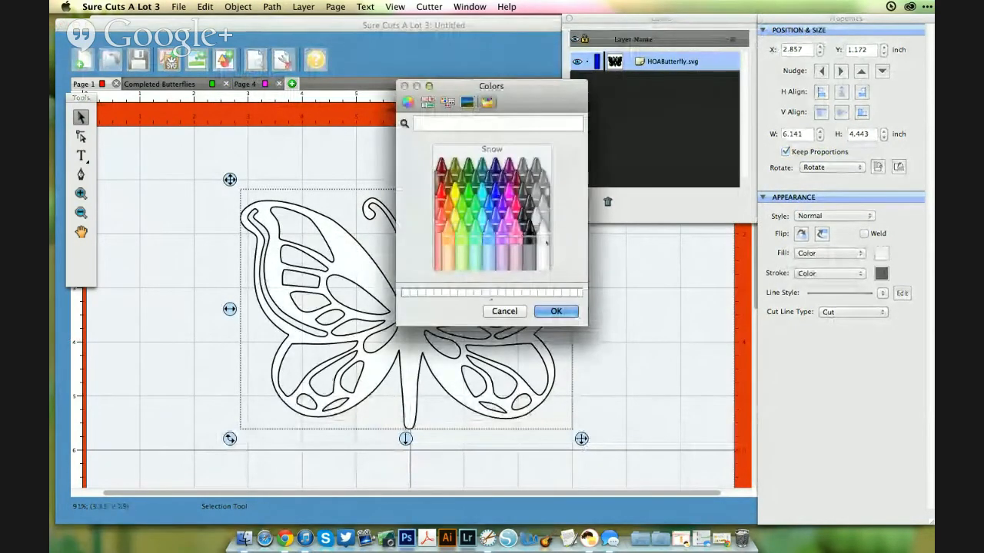
click(530, 240)
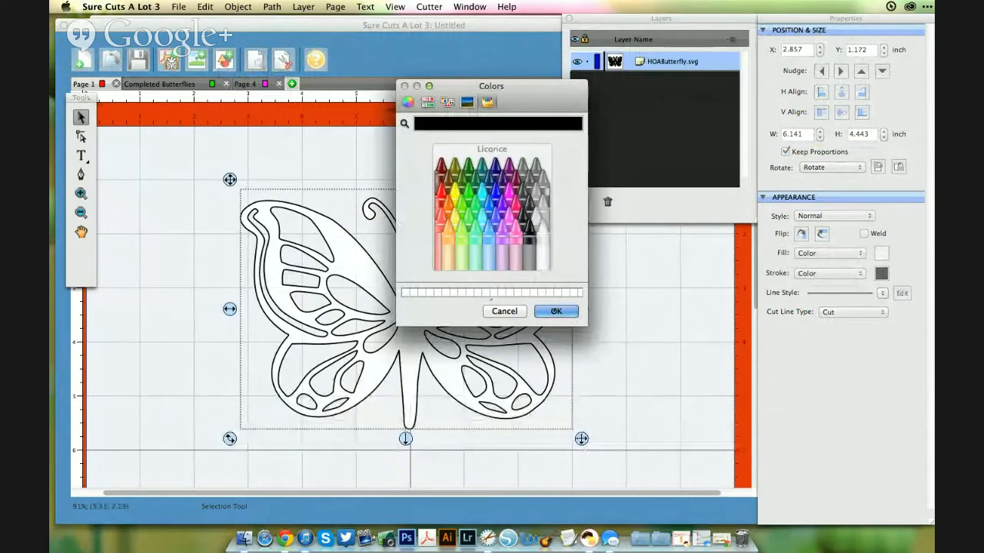
click(556, 312)
Step: Set the butterfly's stroke to None and move it to about X 1.62, Y 0.56 inch
click(815, 254)
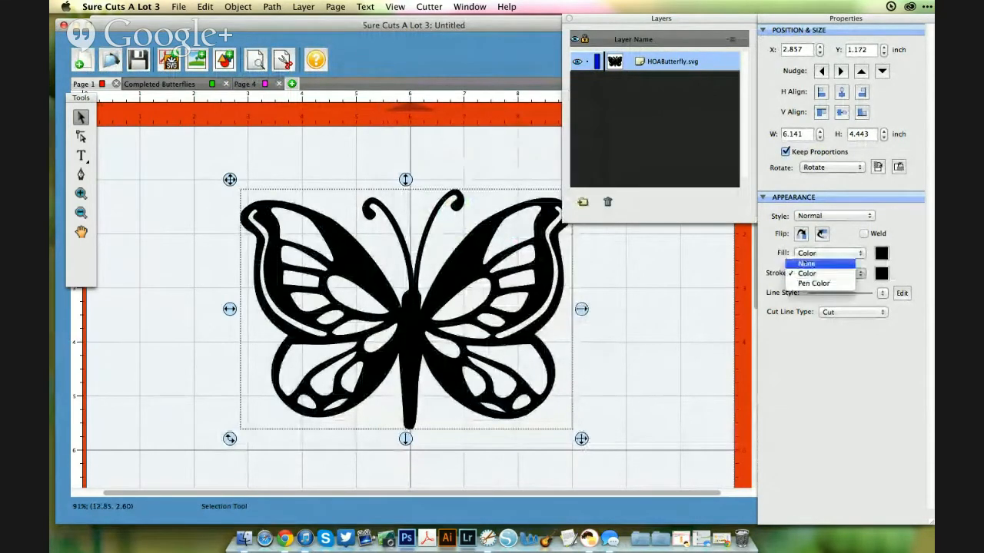
click(807, 263)
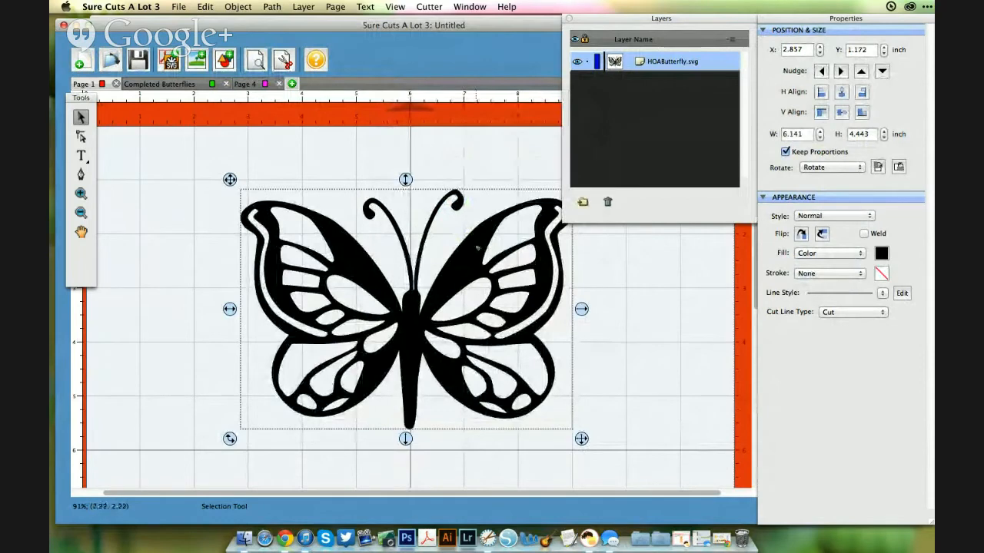
drag(467, 244, 362, 196)
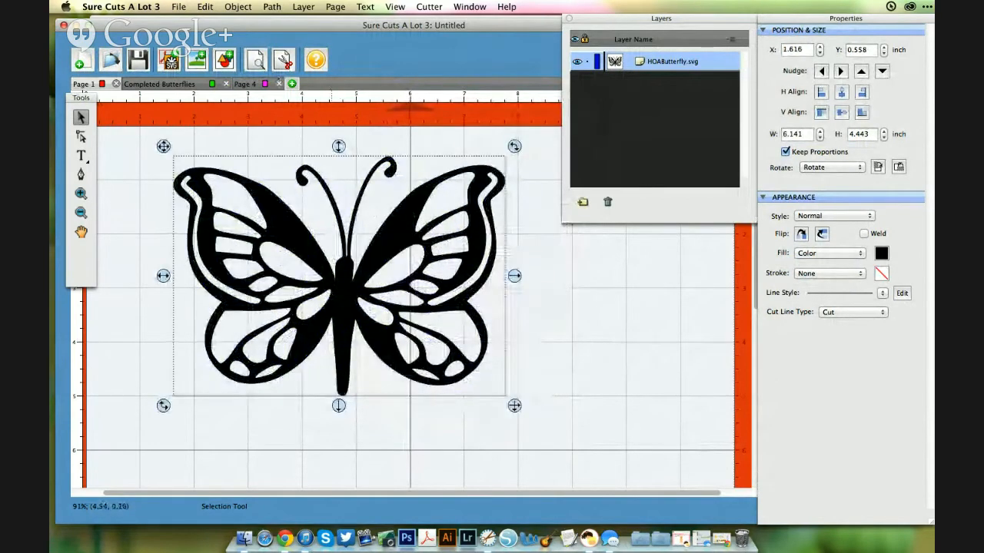
Step: Break the black butterfly apart and expand its HOAButterfly.svg folder to list the separate shape layers
click(240, 7)
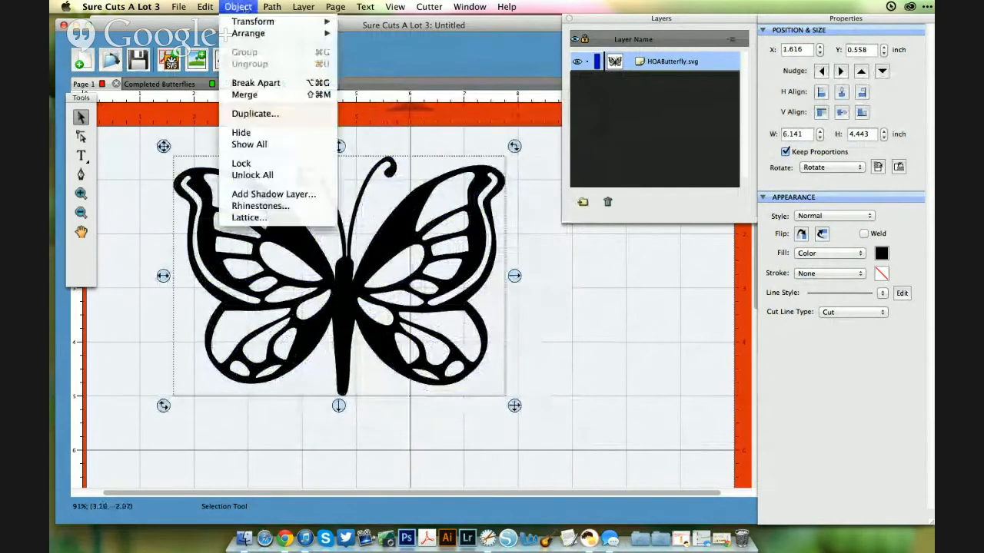
click(254, 82)
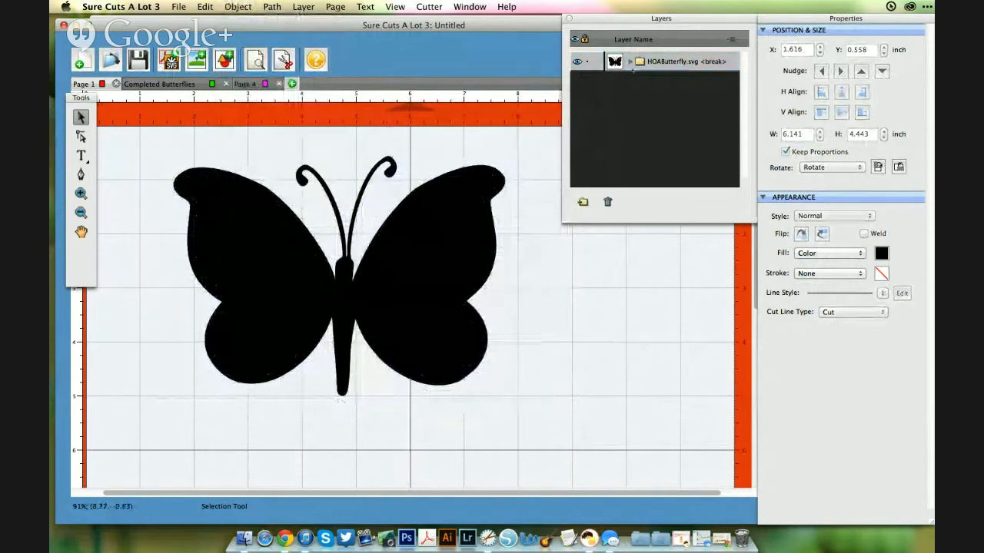
click(630, 61)
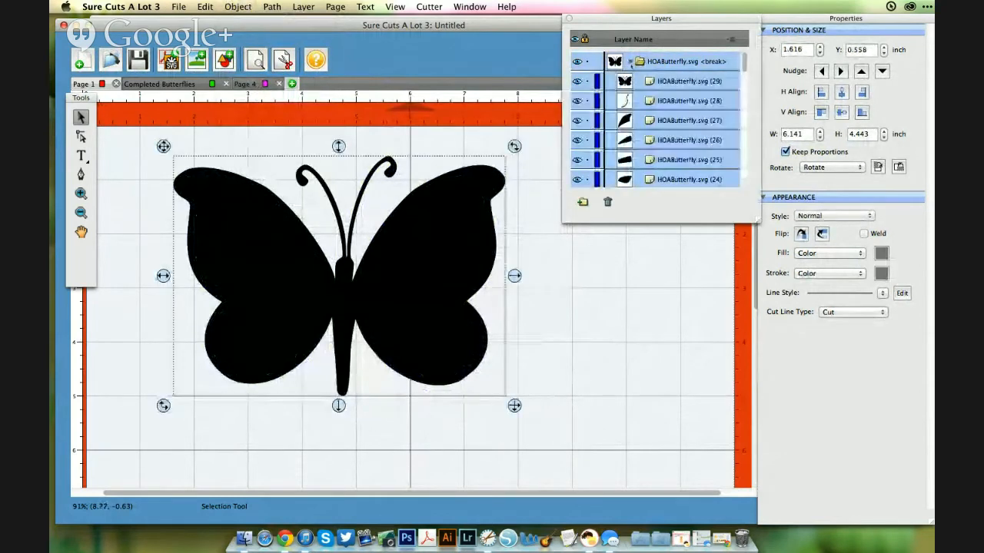
Step: Select only the full butterfly silhouette and send its layer to the bottom of the stack
click(530, 194)
click(483, 195)
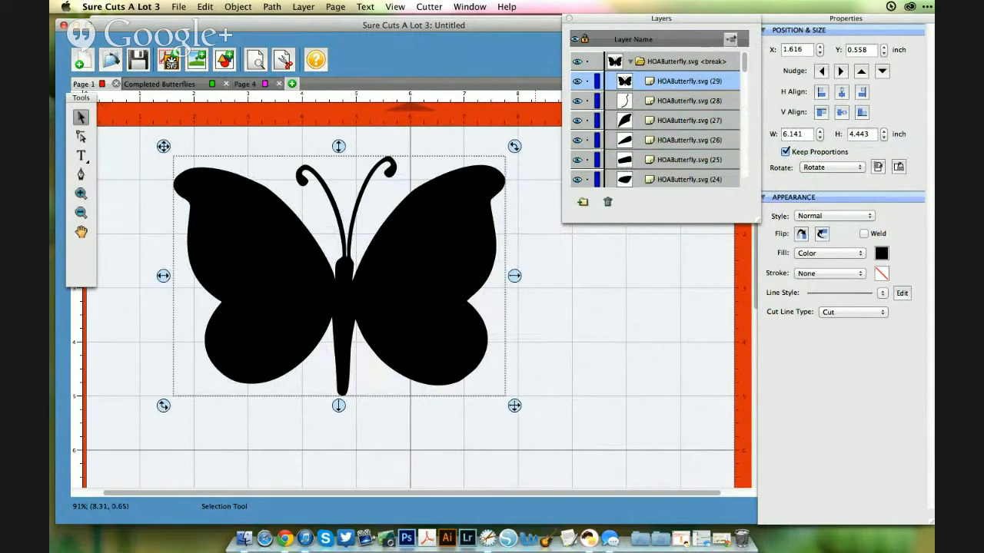
click(730, 39)
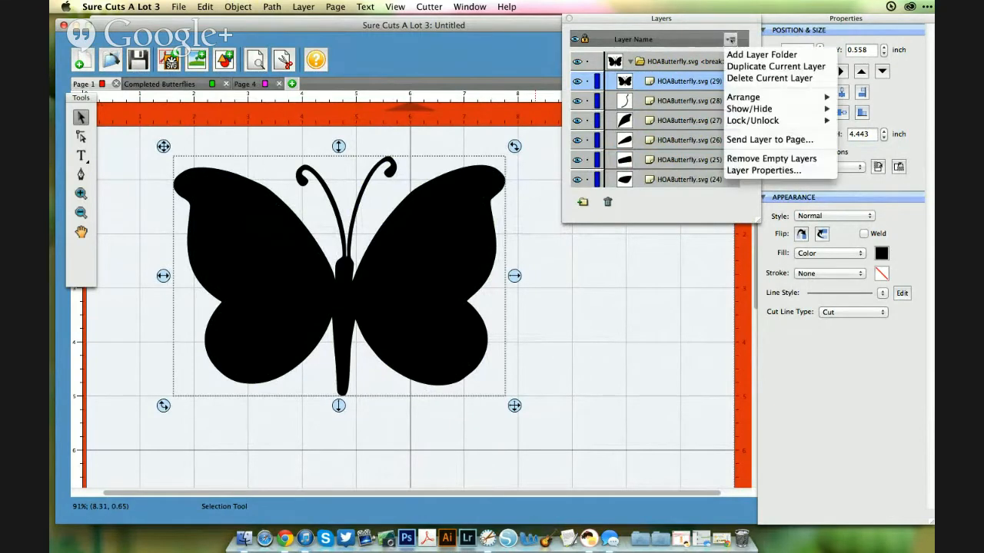
mouse_move(746, 98)
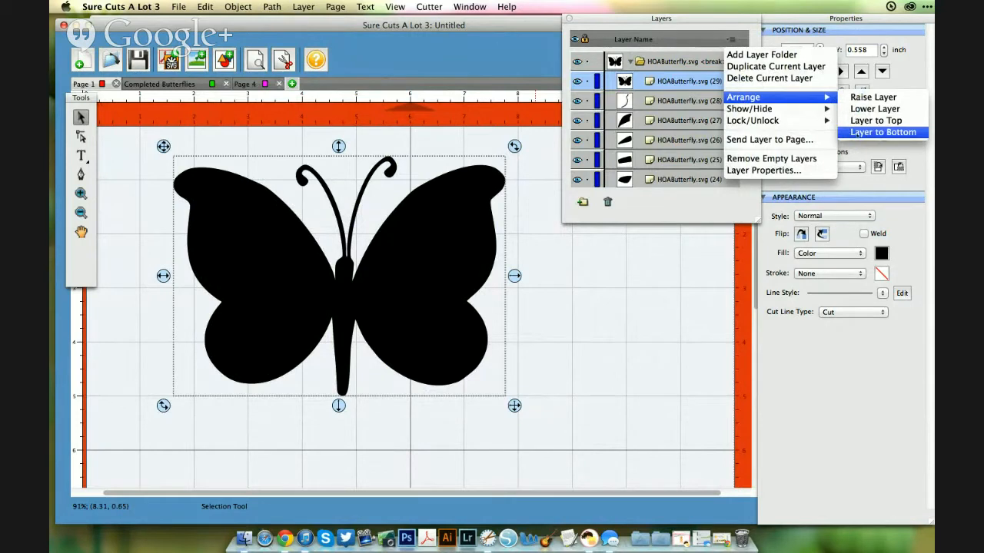
click(857, 133)
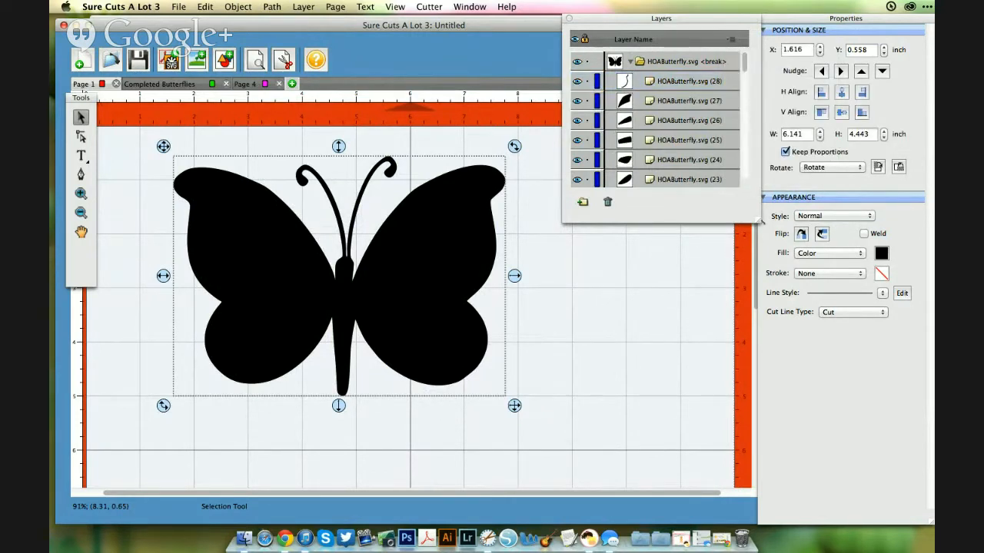
Step: Enlarge the layer list to show more rows, then hide and lock the full silhouette layer at its end
drag(757, 222, 760, 504)
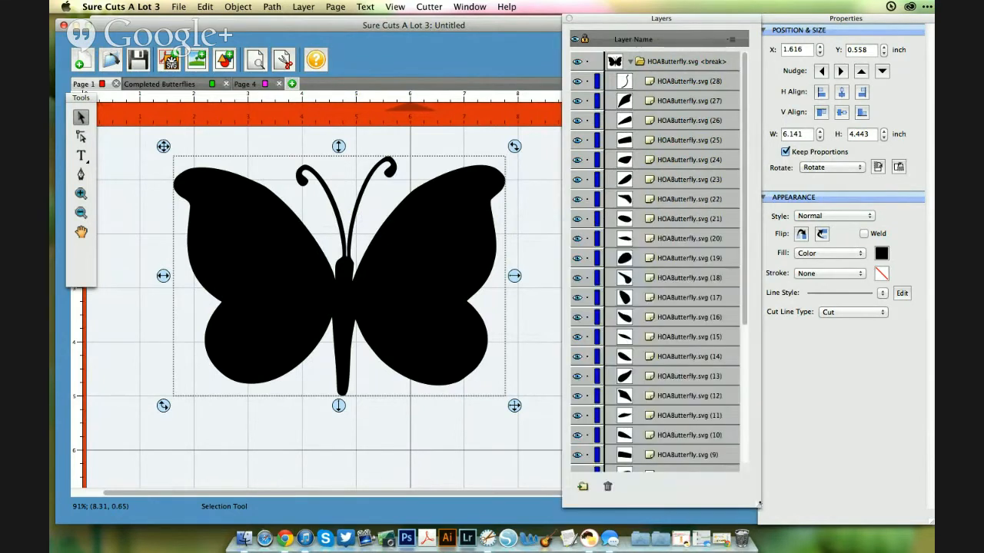
drag(746, 267, 754, 417)
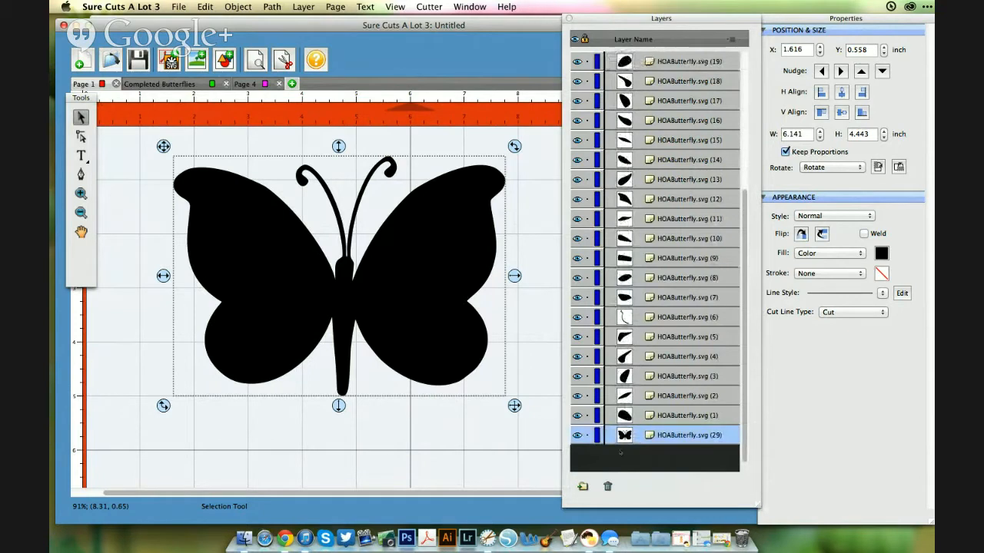
click(578, 435)
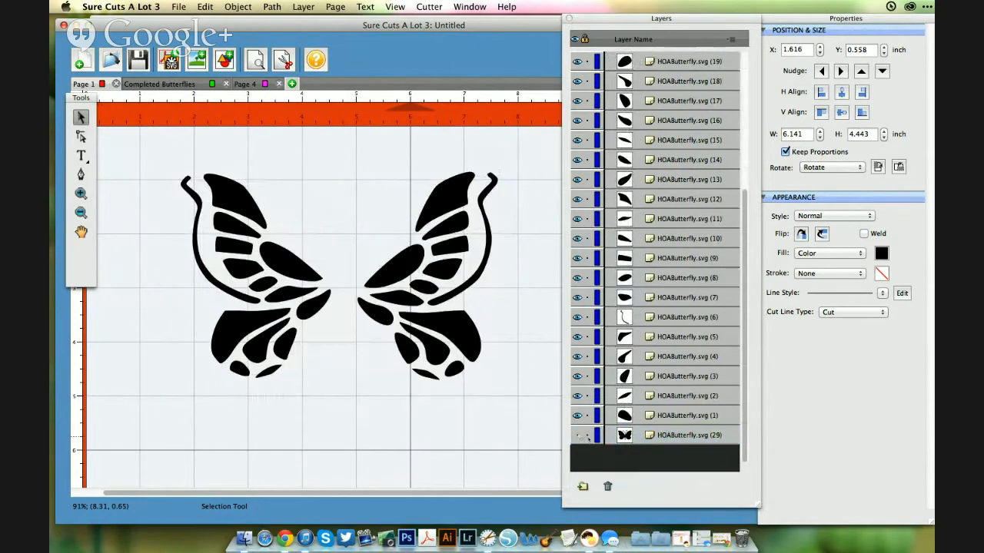
click(587, 436)
Step: Select the long curved strips along the outer edges of both upper wings and group them
scroll(745, 220, up, 10)
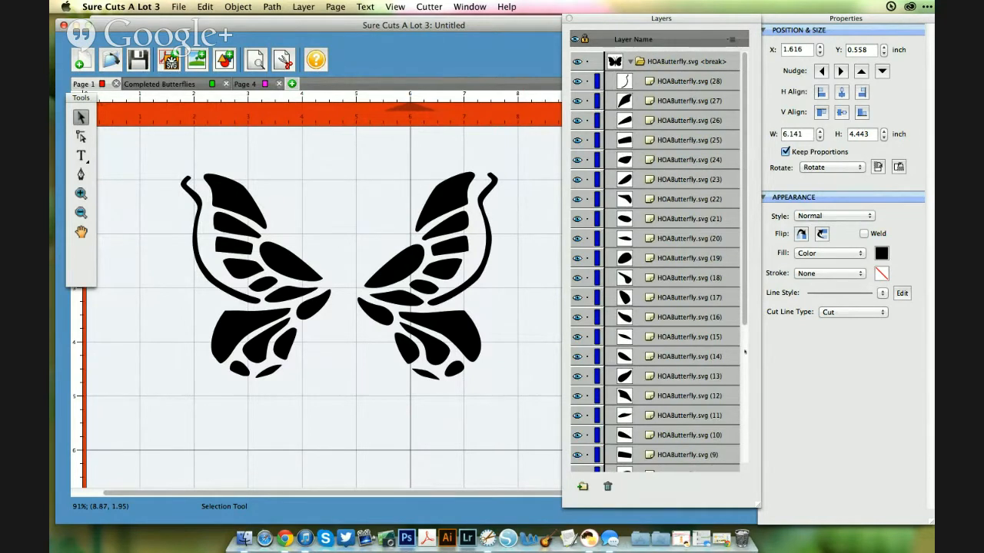
scroll(744, 351, down, 5)
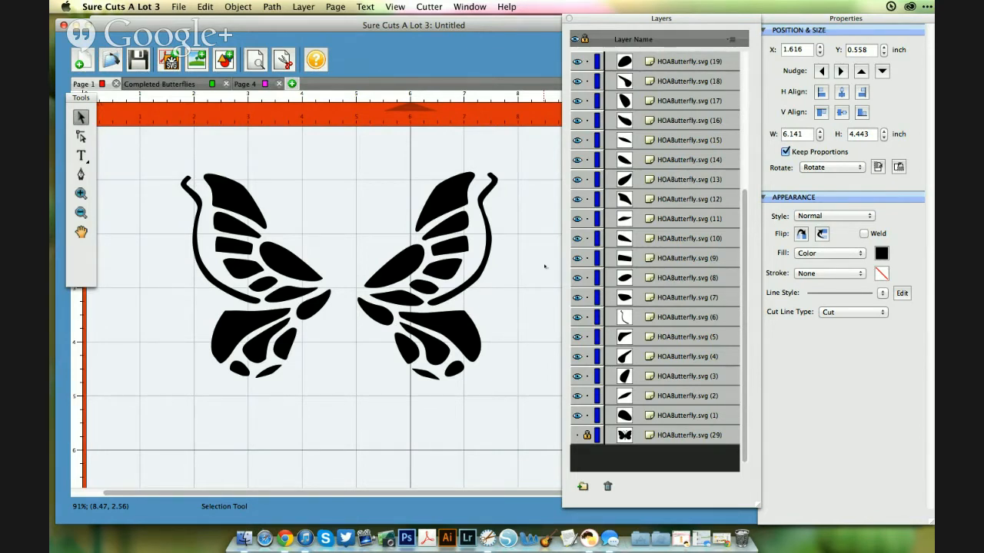
click(489, 247)
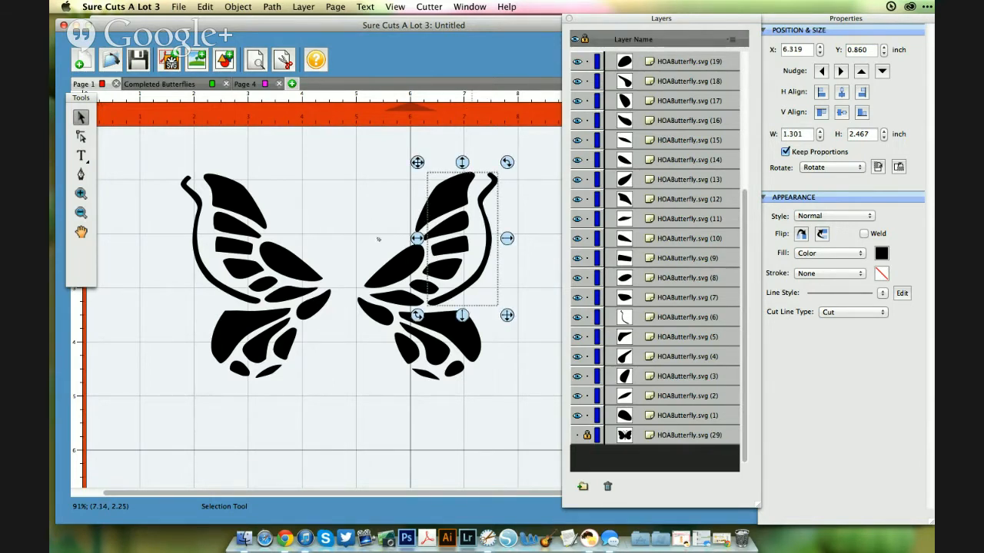
shift+click(206, 280)
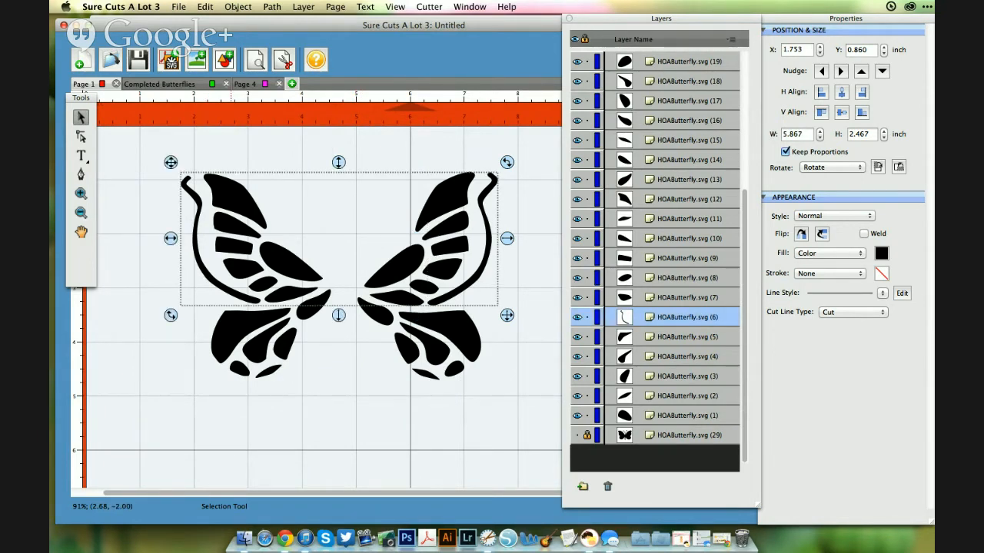
click(237, 6)
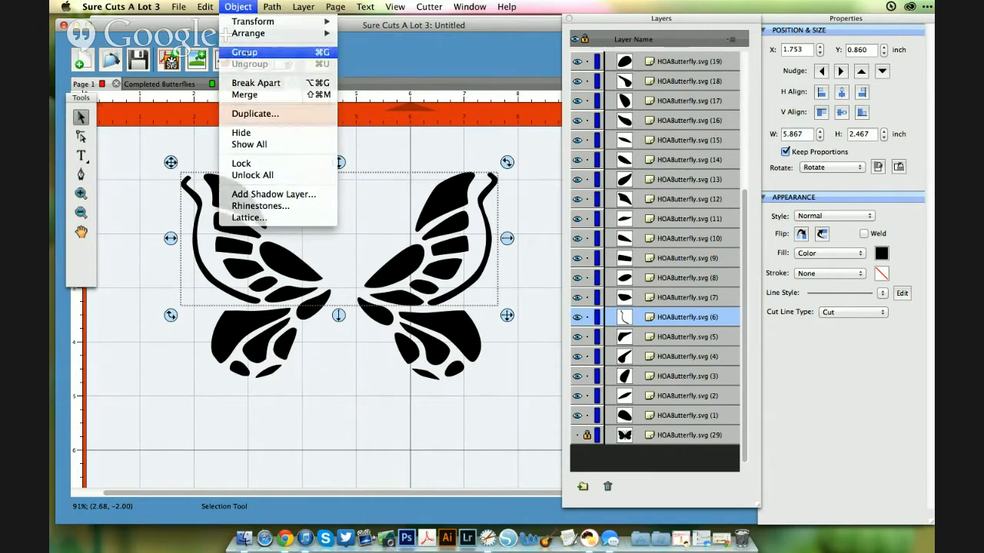
click(245, 52)
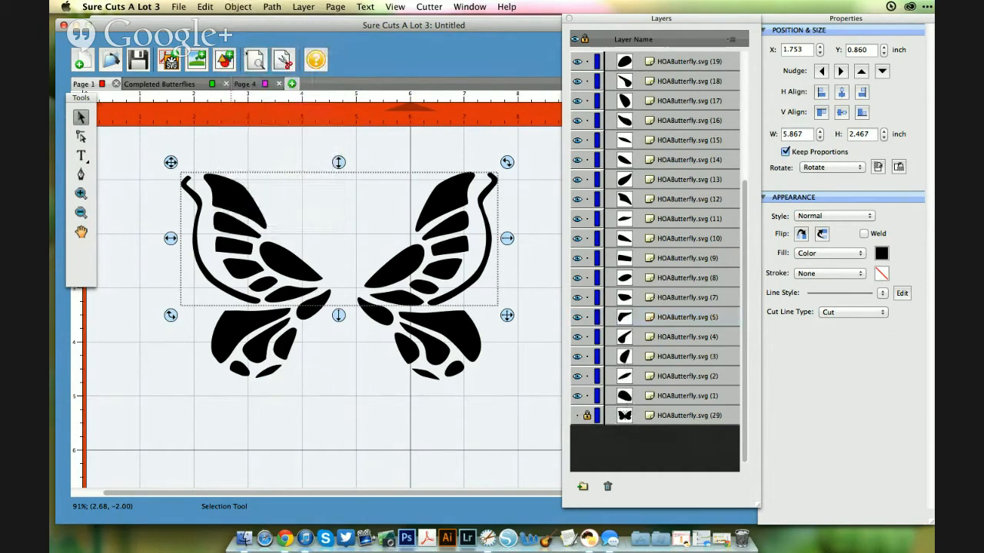
Step: Change the fill of the grouped wing-edge strips to the Magenta crayon colour
click(882, 254)
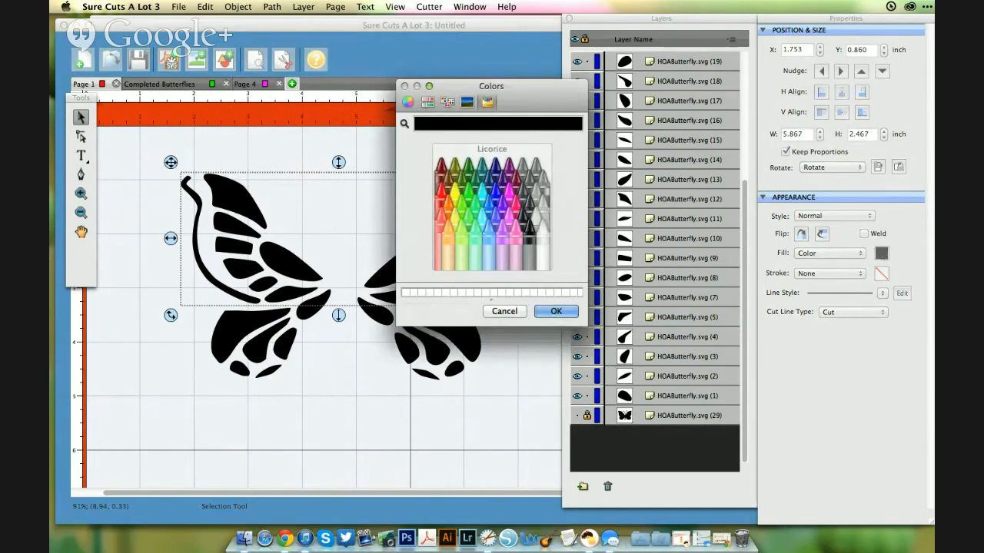
click(508, 192)
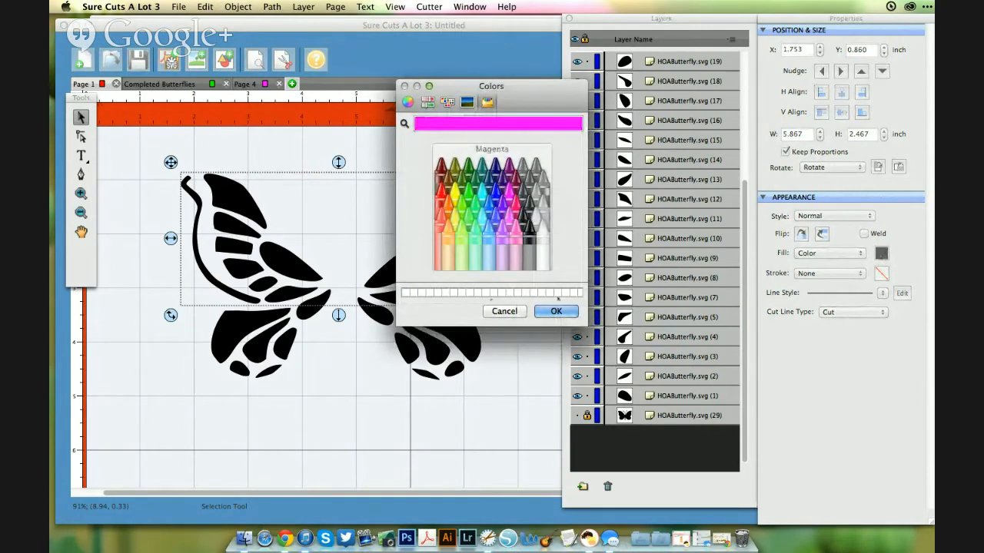
click(556, 312)
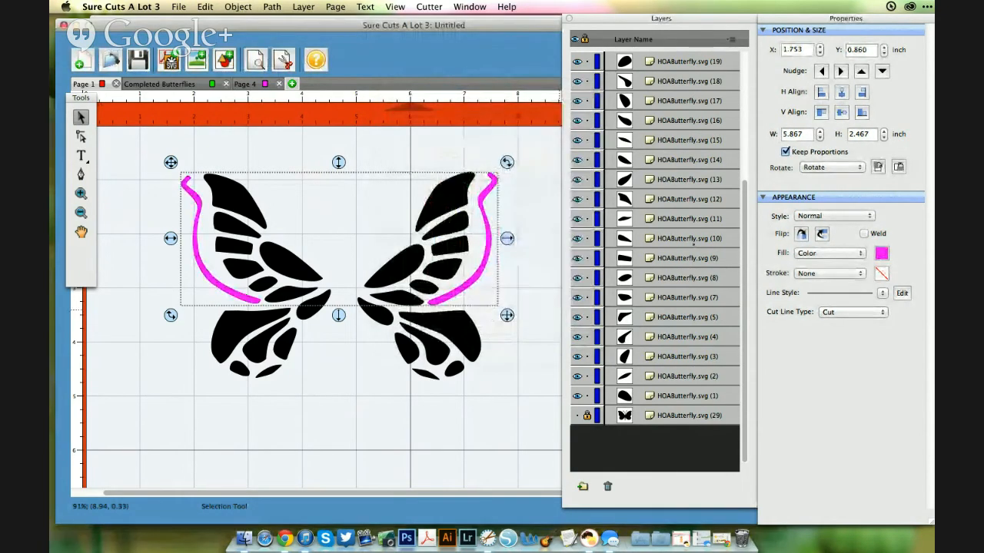
Step: Apply Group to the selected magenta wing-edge strips and lock their group in the layer list
scroll(727, 225, up, 4)
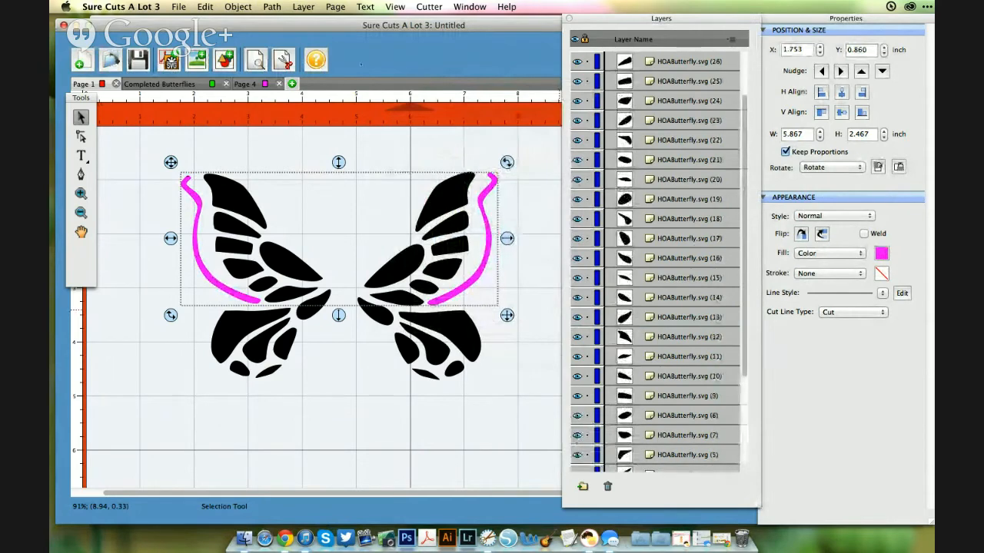
click(237, 7)
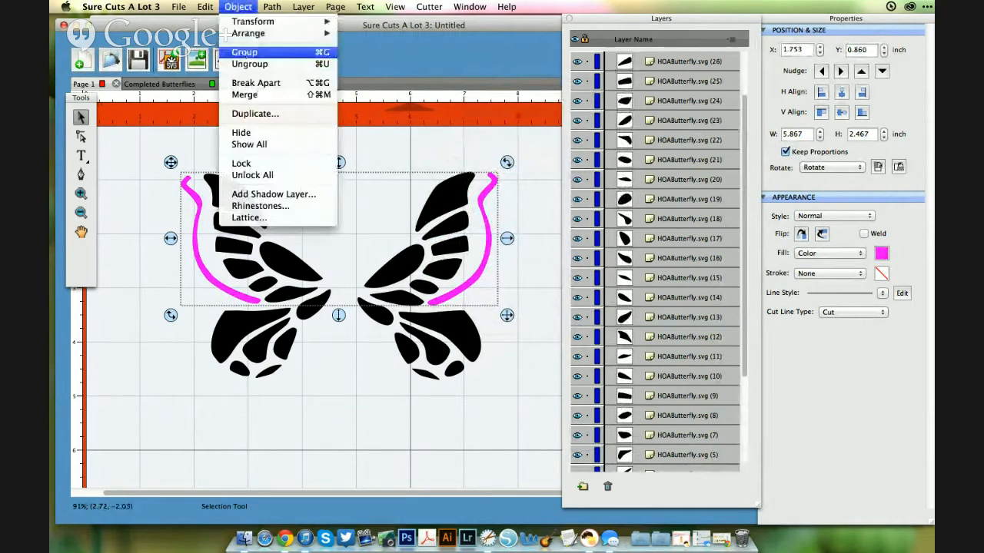
click(245, 52)
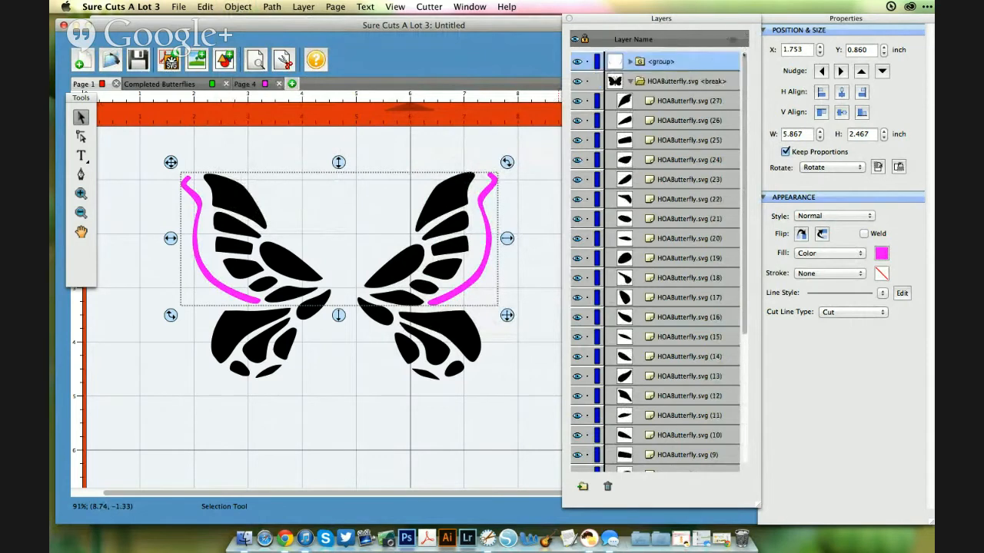
click(587, 62)
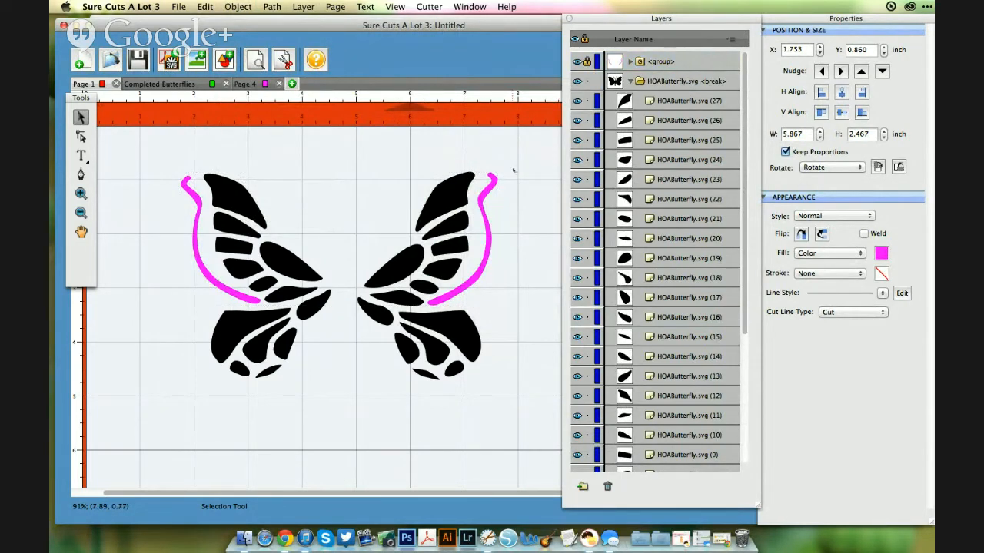
Step: Select the large outer-tip shapes of both upper wings and the large outer shapes of both lower wings, and group them
click(458, 195)
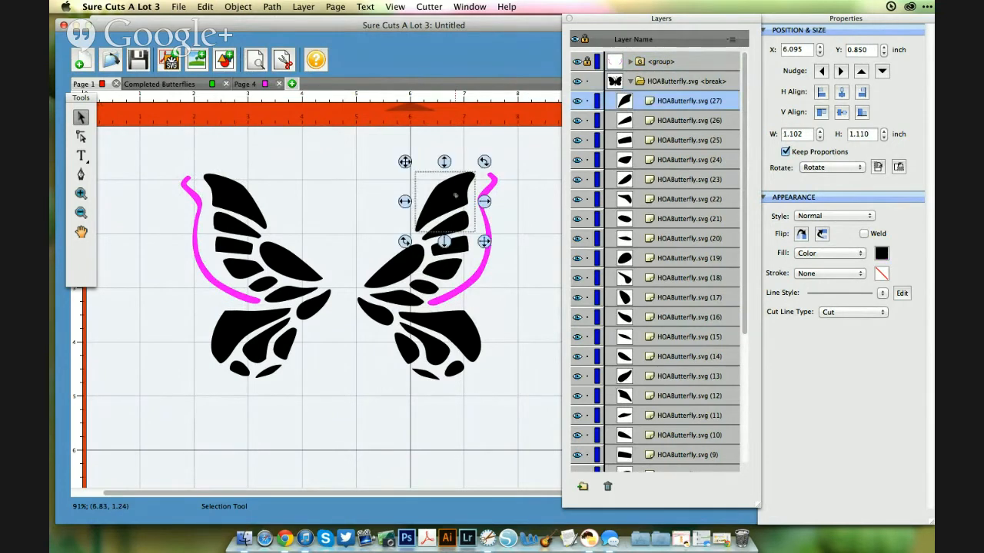
shift+click(245, 204)
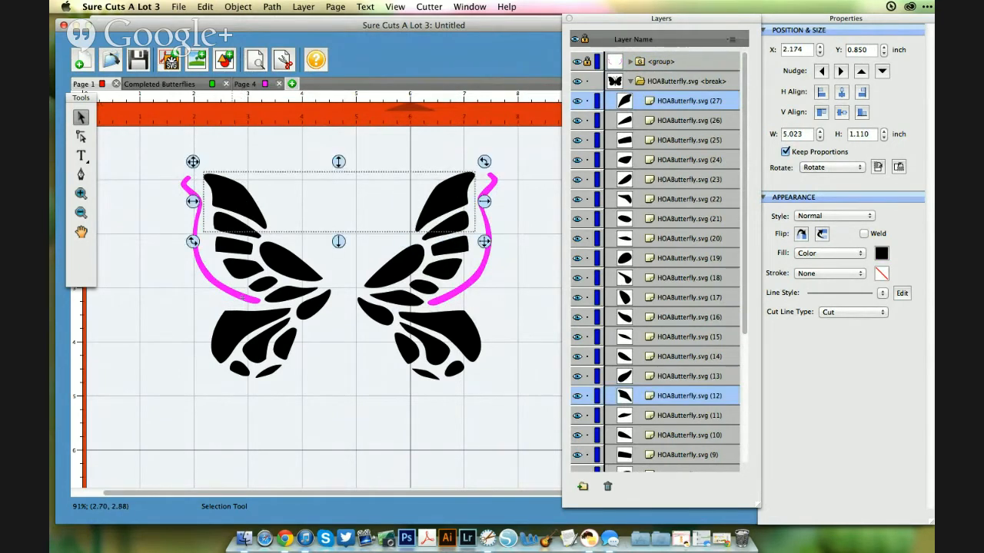
shift+click(449, 325)
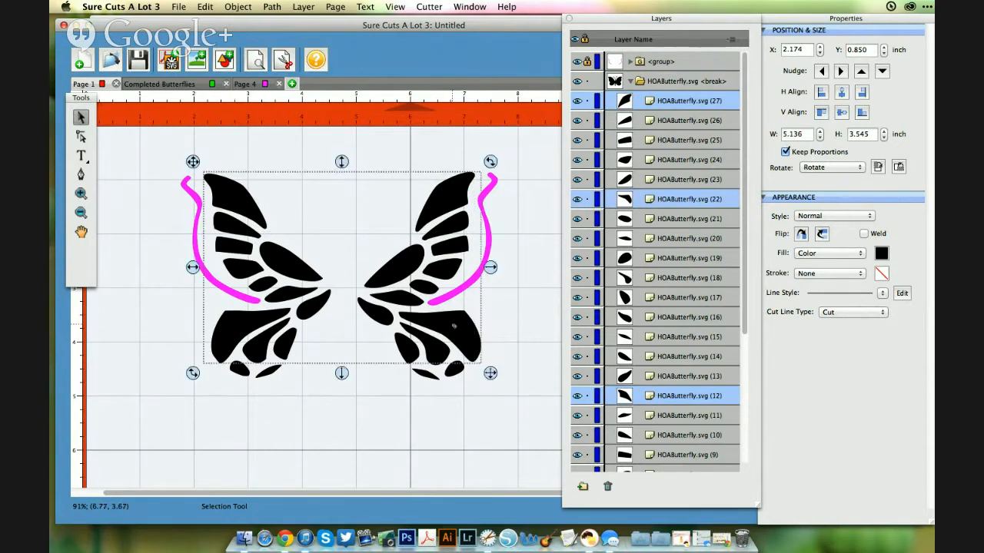
click(239, 6)
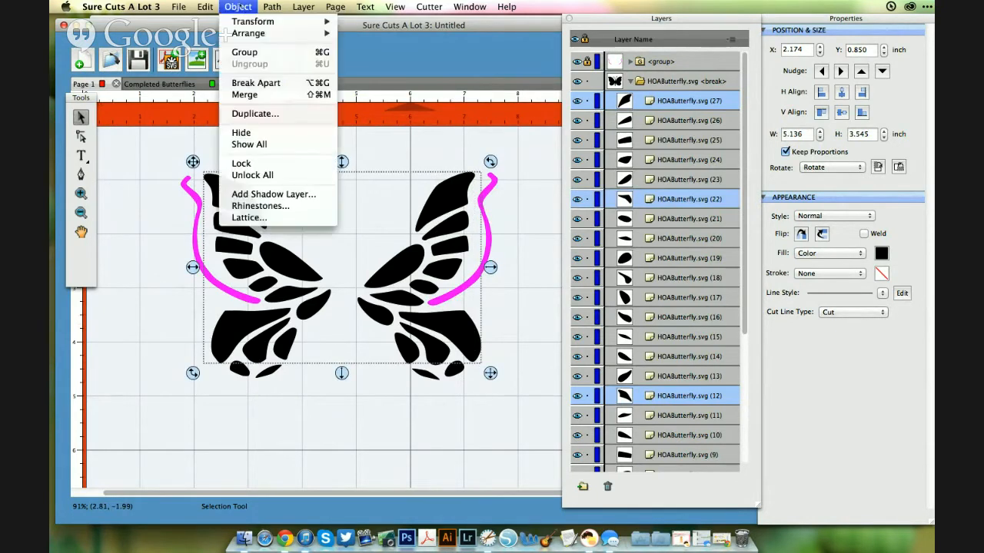
click(245, 52)
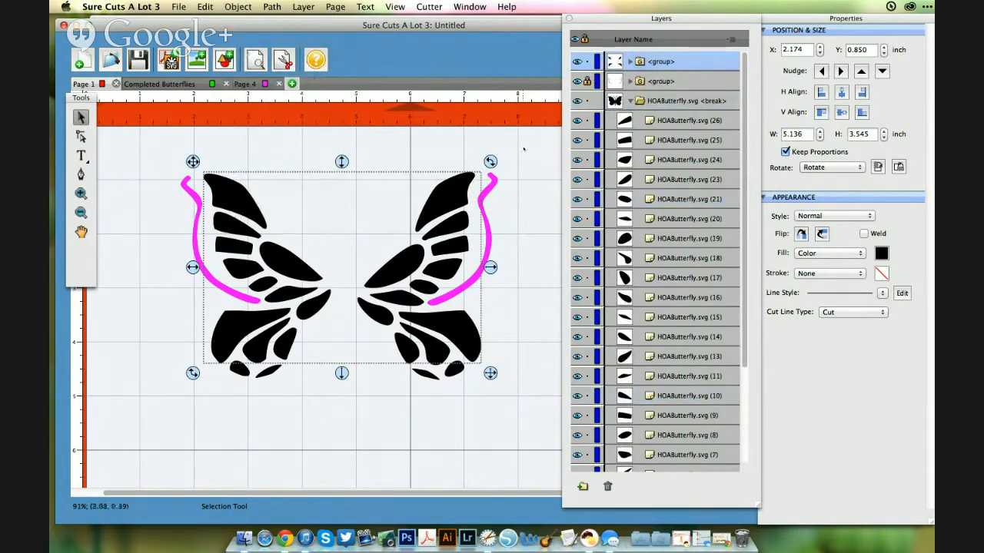
Step: Fill the group of large outer wing shapes with the bright red crayon colour and lock it in the layer list
click(881, 253)
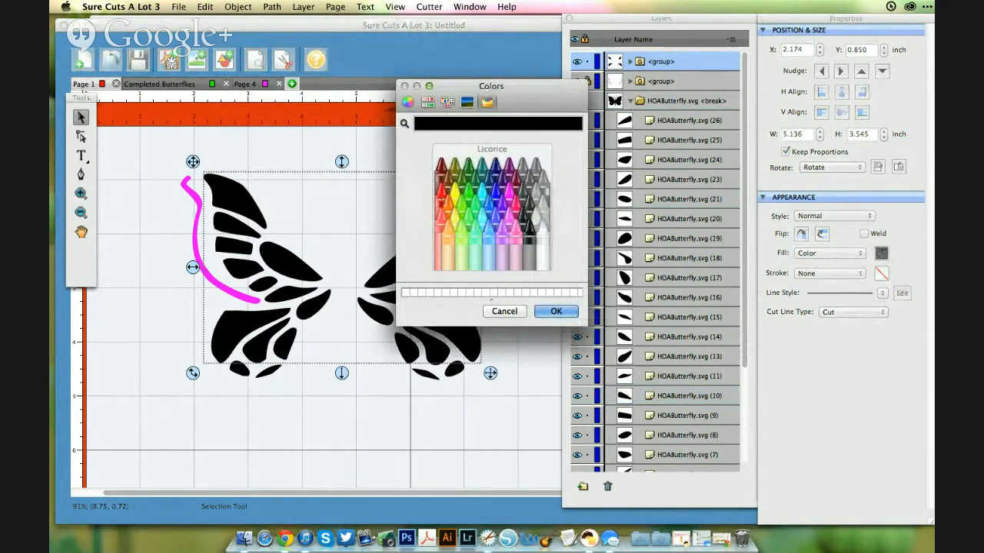
click(443, 201)
click(556, 311)
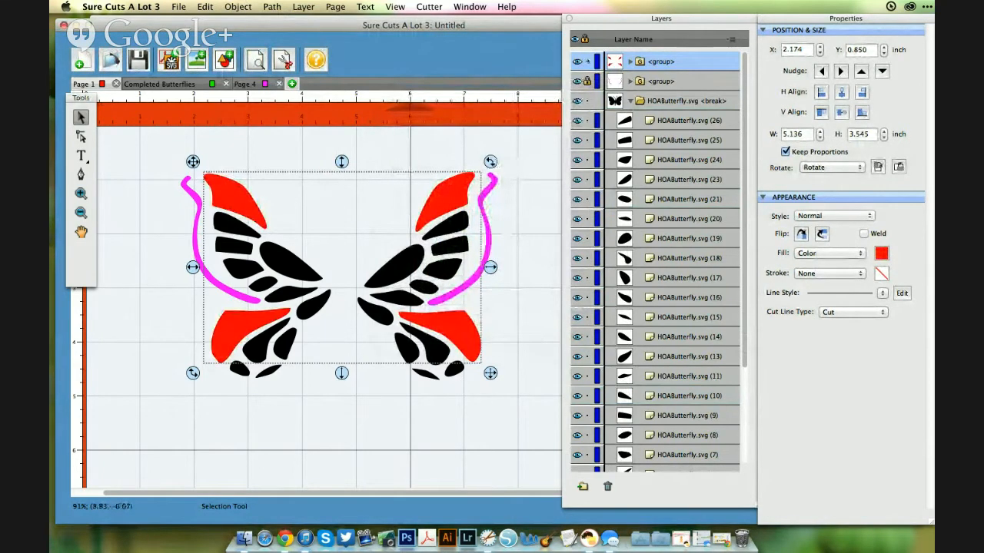
click(521, 266)
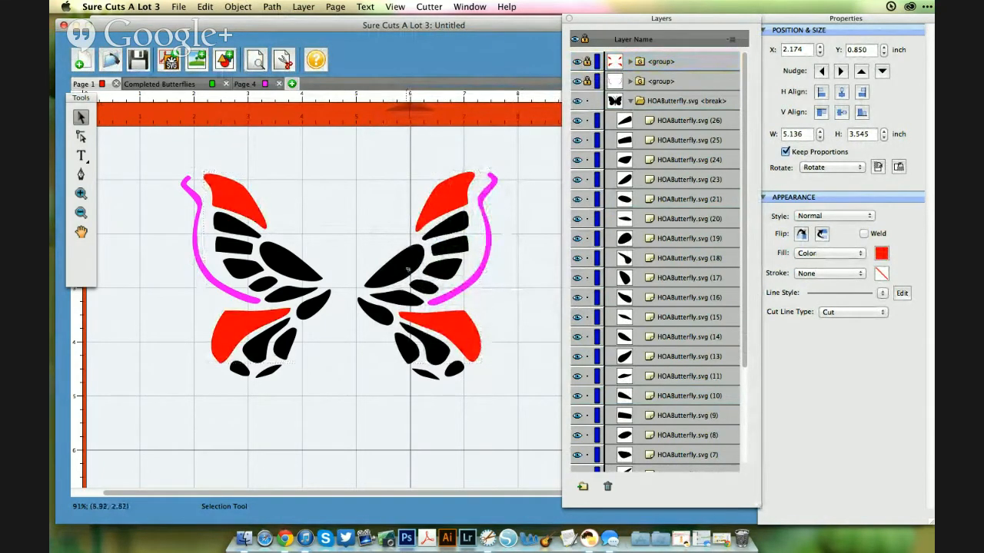
Step: Select the large inner oval of each upper wing and the teardrop nearest the body on each lower wing, and group them
click(382, 272)
shift+click(292, 266)
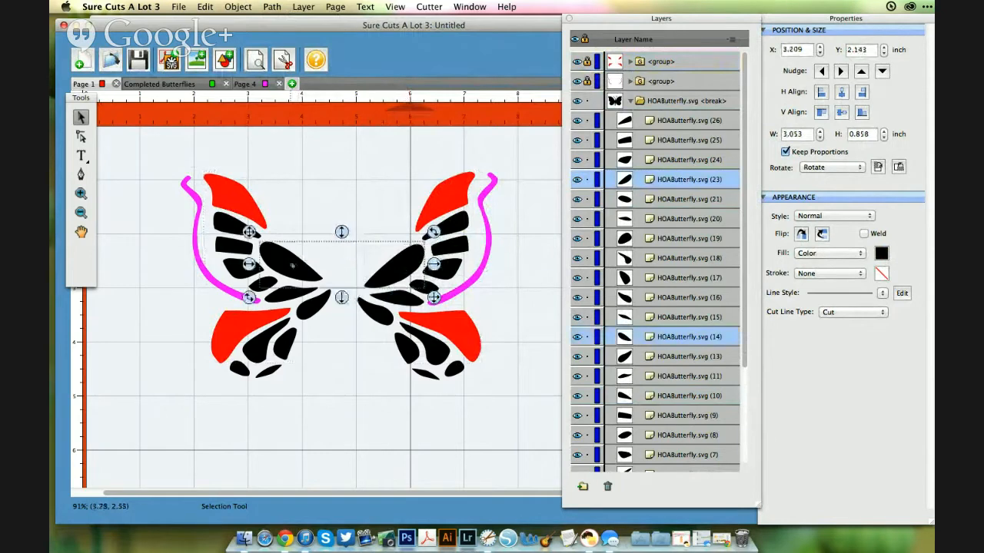
shift+click(316, 303)
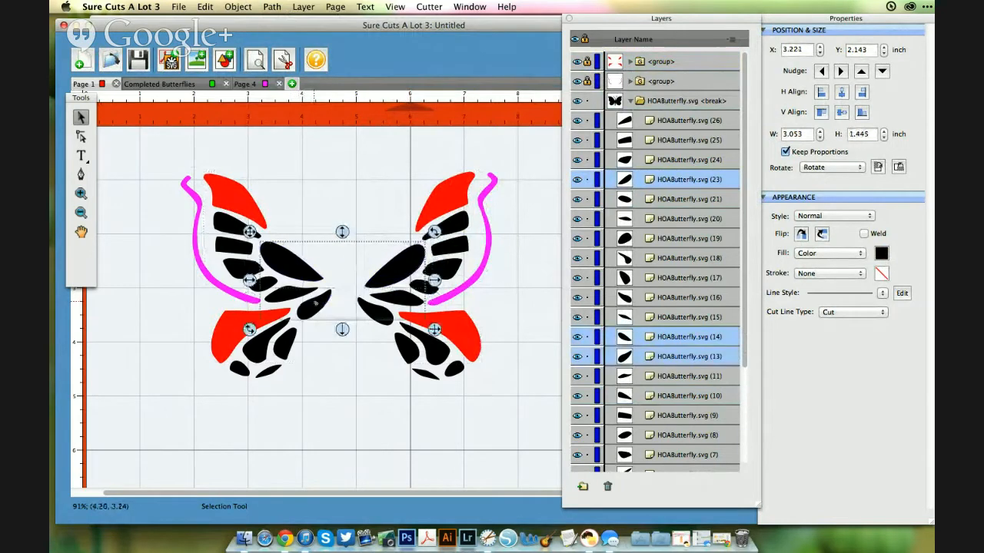
shift+click(367, 311)
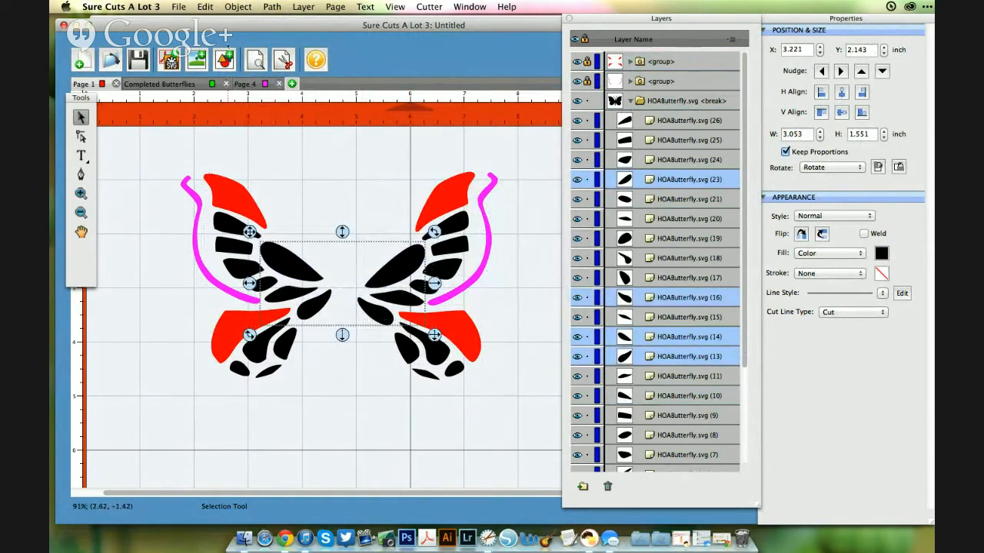
click(237, 6)
click(244, 52)
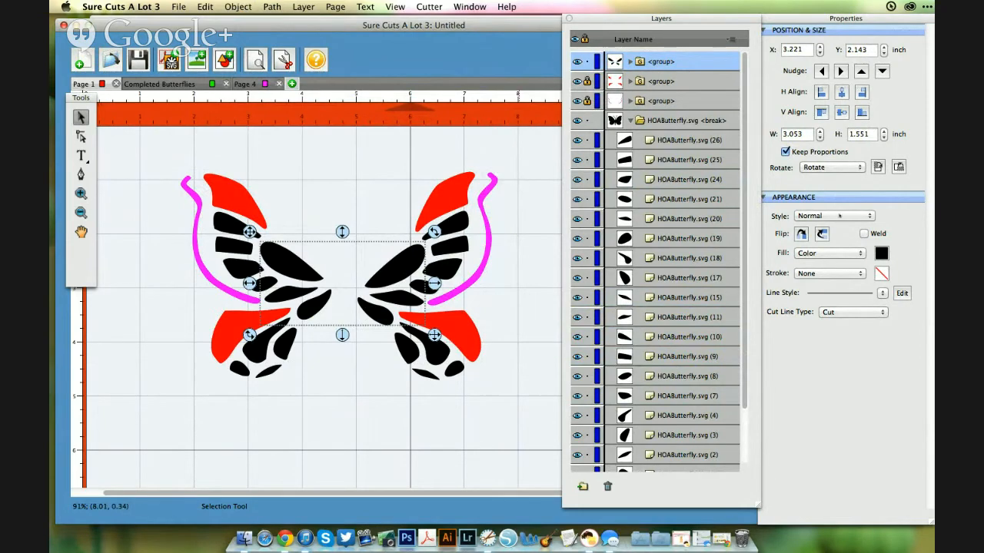
Step: Fill the grouped inner ovals and teardrops with the Spring crayon colour and lock their group
click(882, 253)
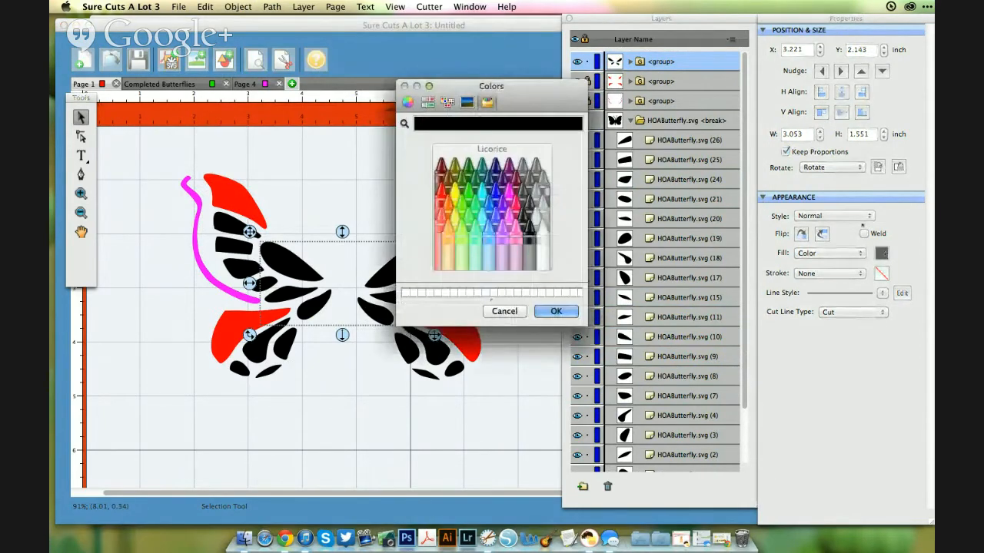
click(470, 194)
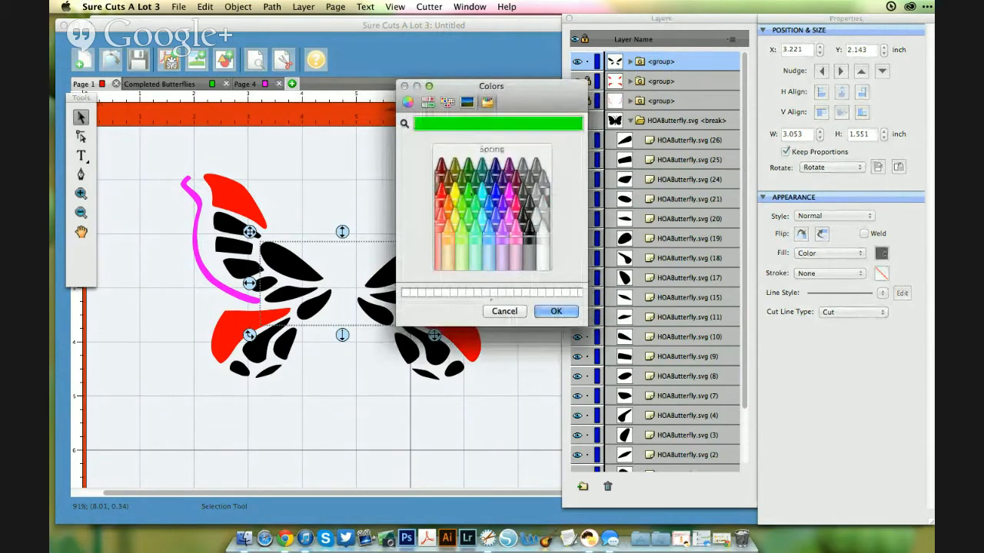
click(557, 311)
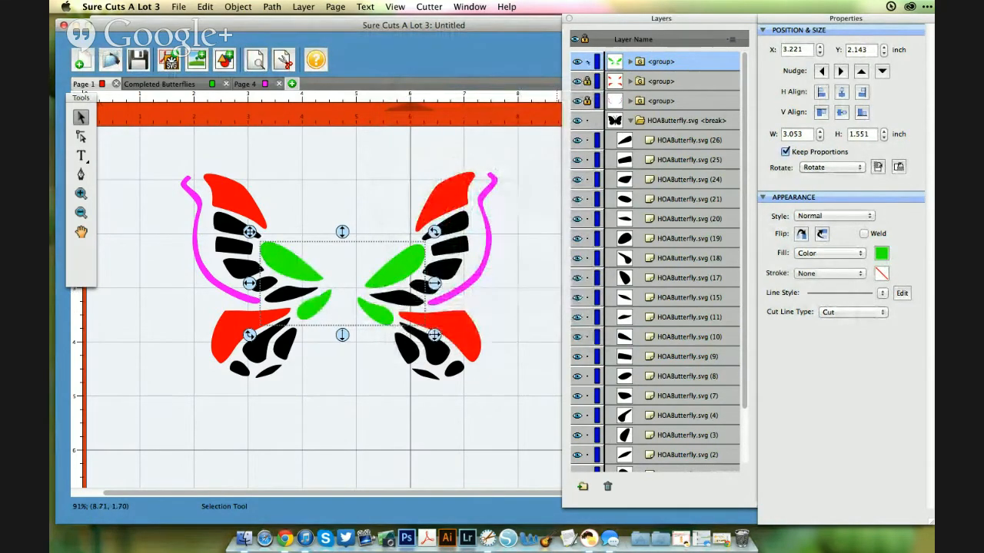
click(553, 231)
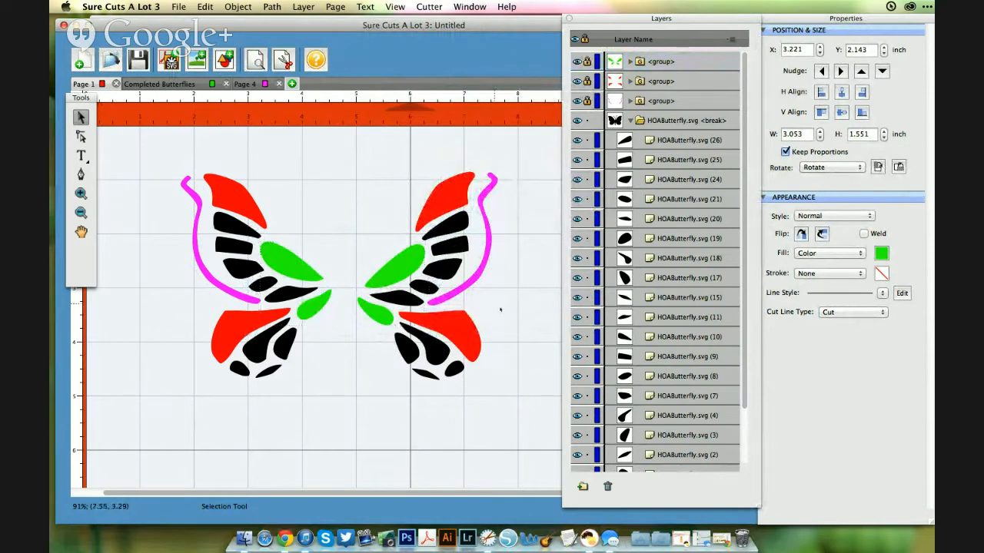
Step: Select all remaining black shapes in both lower wings and group them
drag(515, 300, 206, 408)
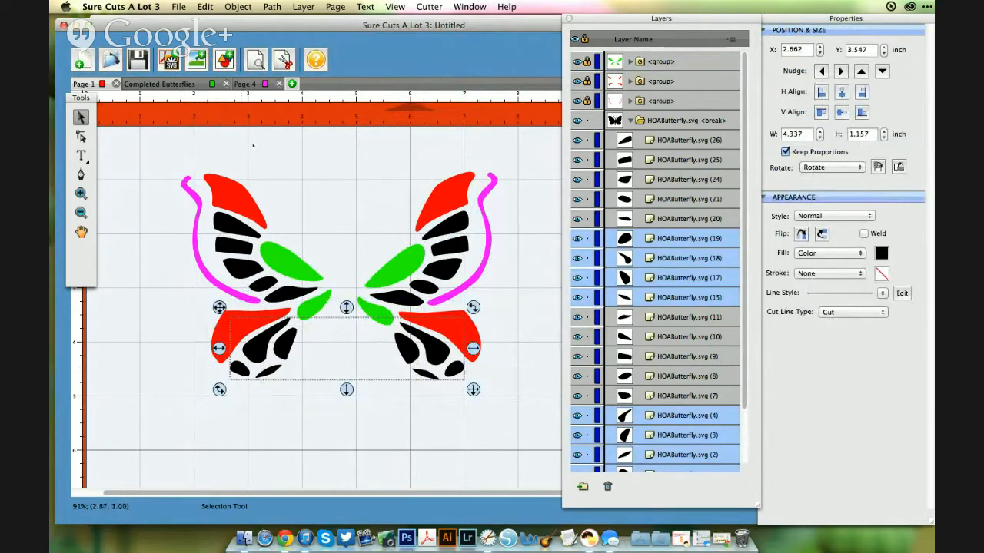
click(238, 6)
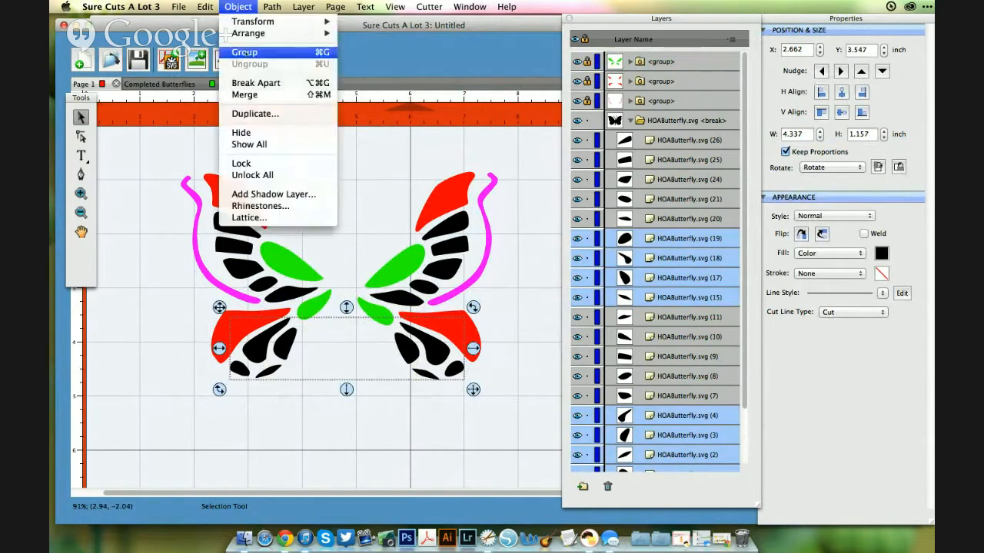
click(244, 52)
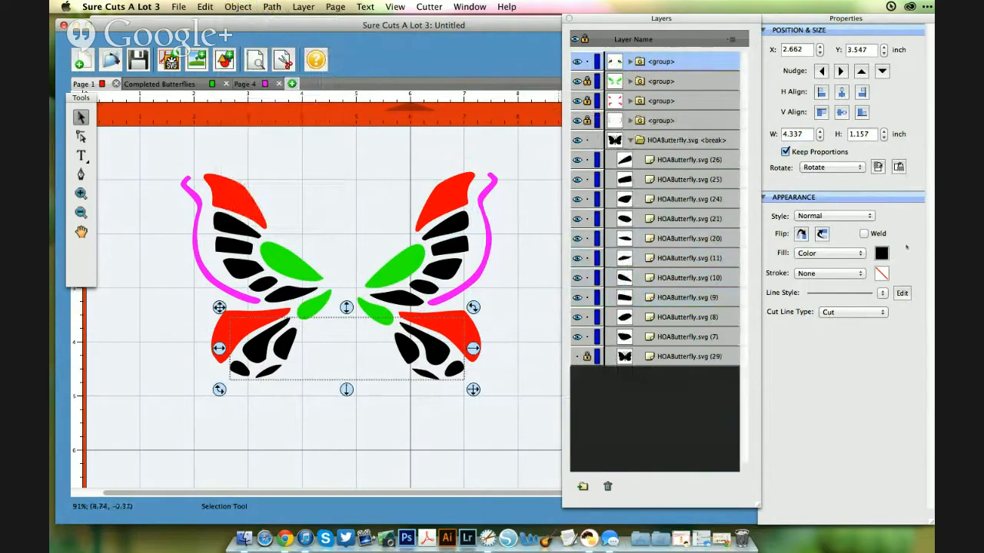
Step: Fill the grouped black lower-wing shapes with the Blueberry crayon colour and lock their group in the layer list
click(882, 253)
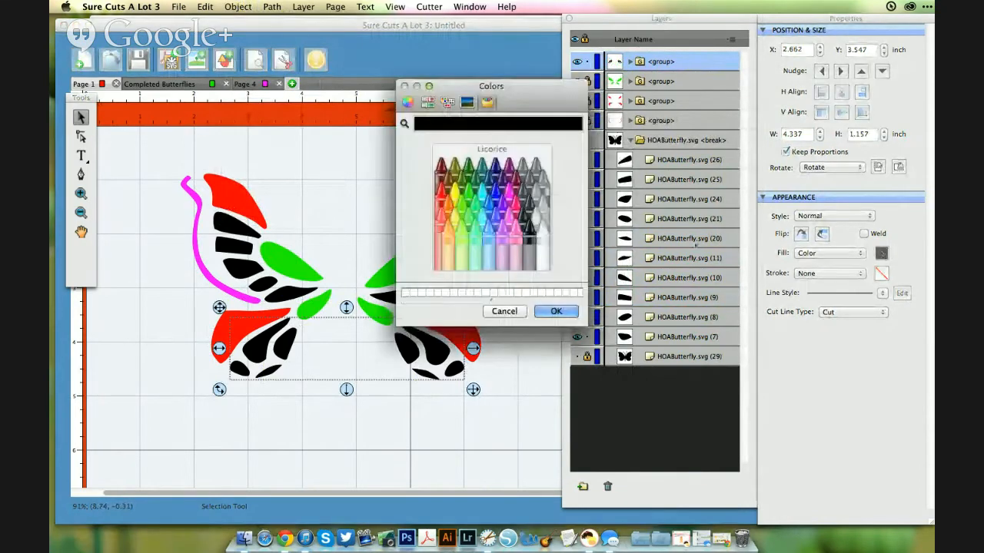
click(495, 194)
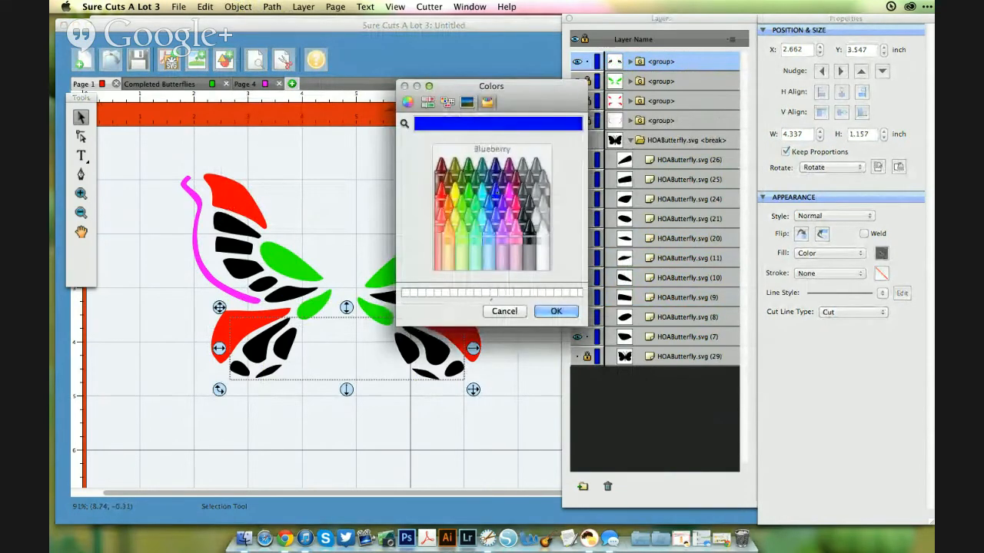
click(556, 311)
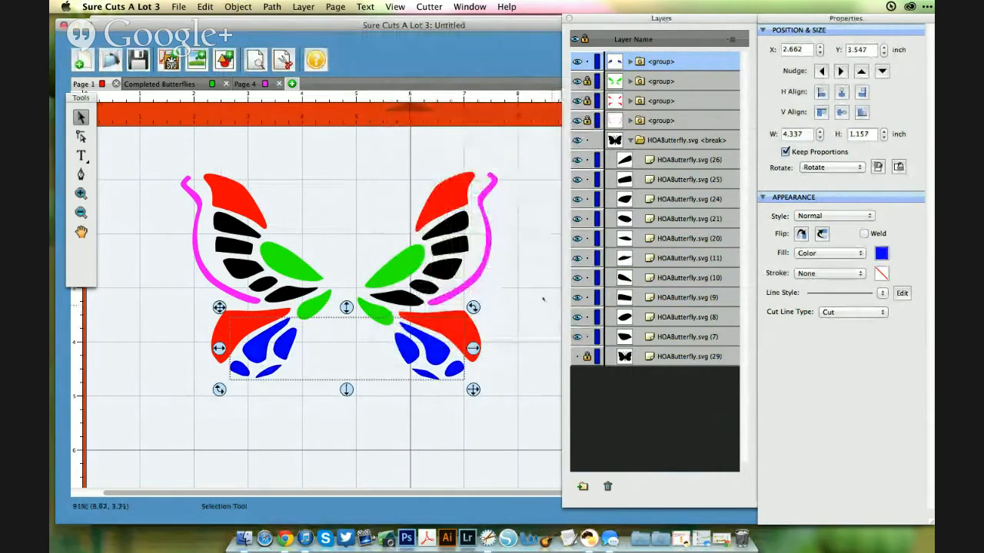
click(587, 63)
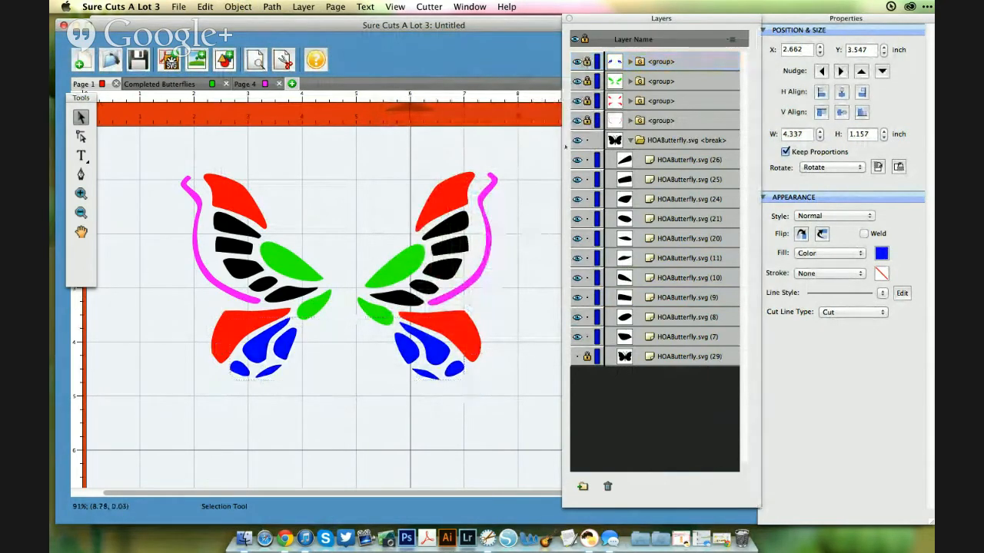
Step: Select all remaining black shapes in both upper wings and group them
drag(528, 176, 218, 309)
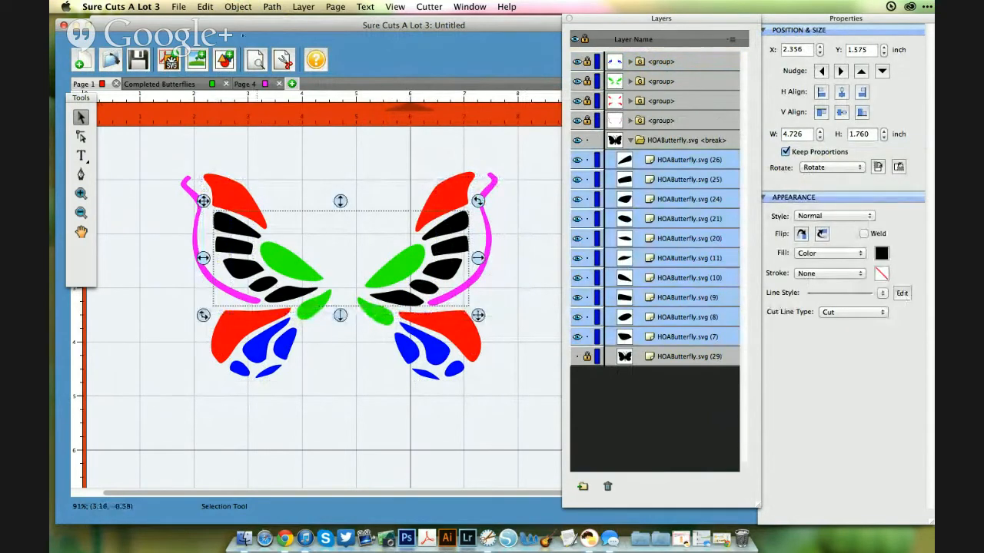
click(237, 6)
click(251, 49)
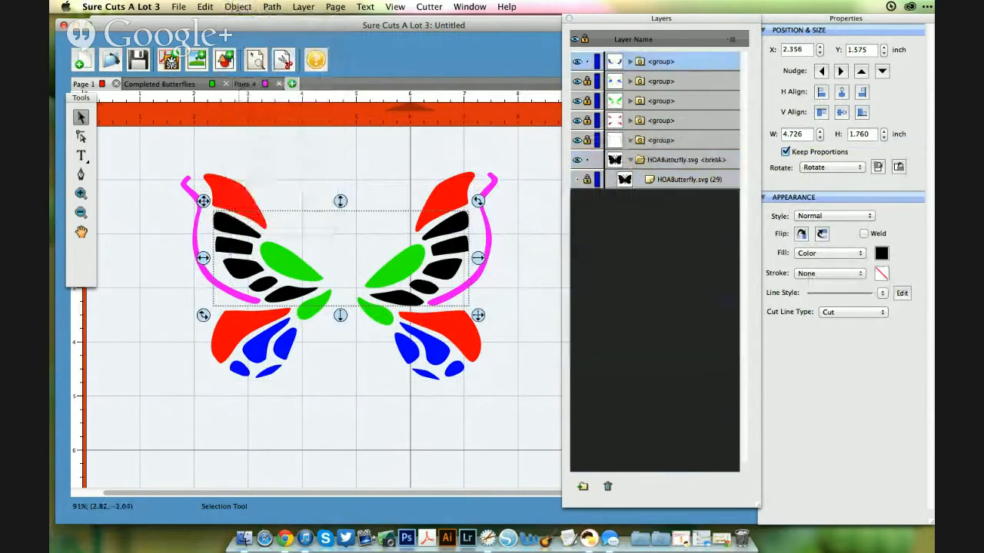
Step: Fill the grouped black upper-wing shapes with the Sky crayon colour and clear the selection
click(880, 252)
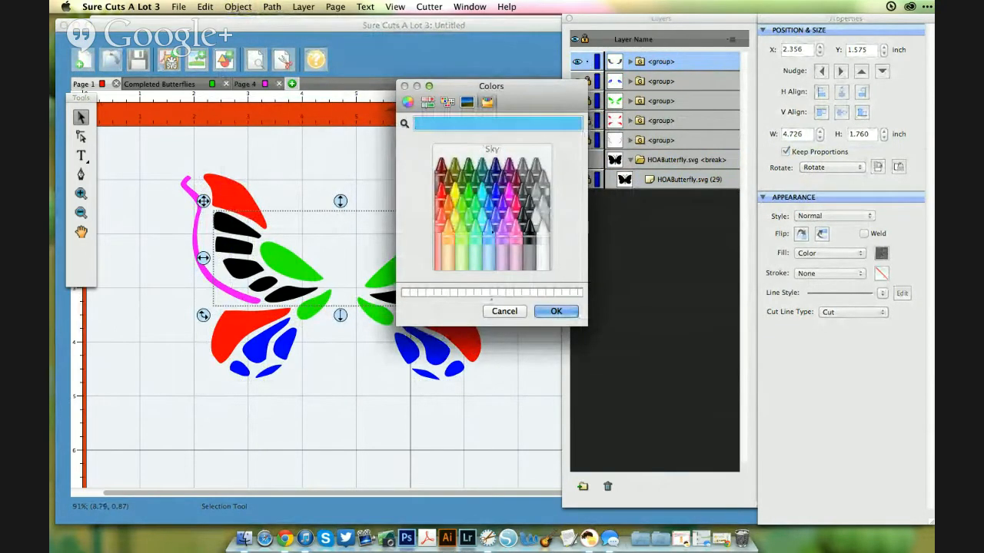
click(556, 311)
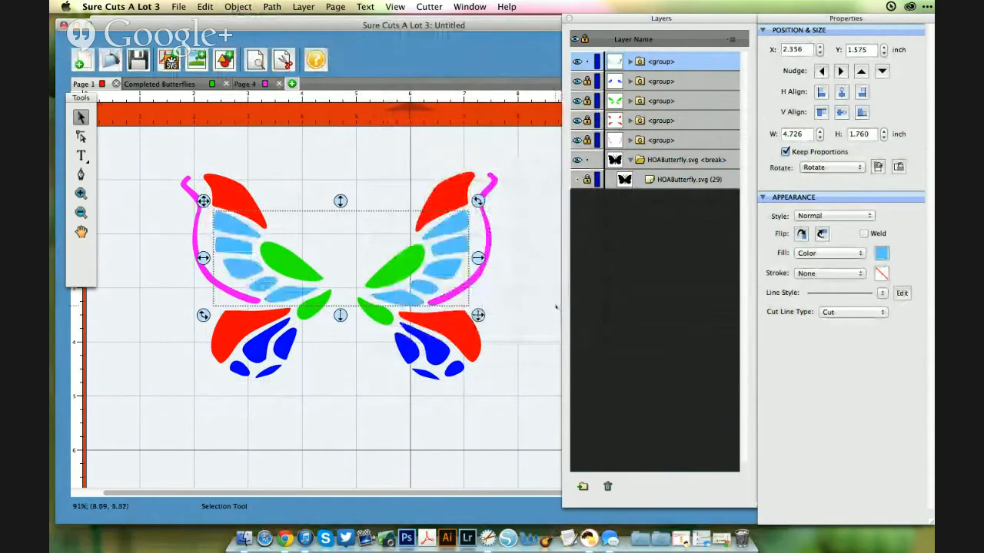
click(528, 266)
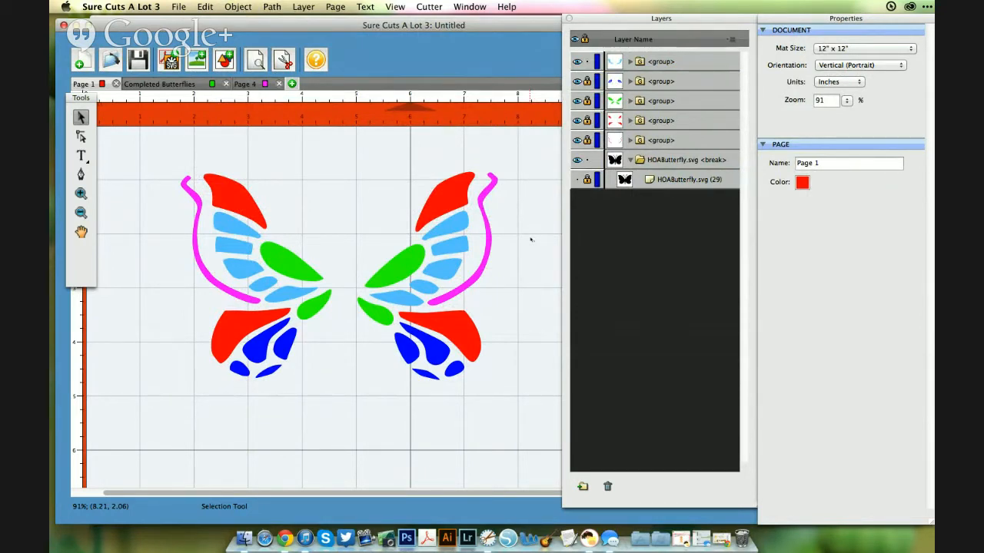
Step: Unlock the full butterfly silhouette layer at the end of the layer list and show it again
click(587, 179)
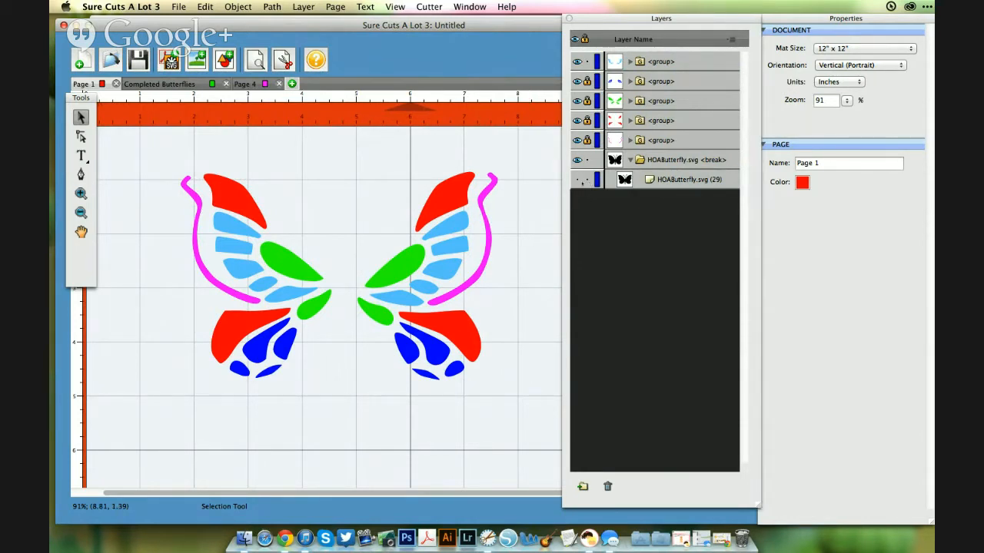
click(577, 179)
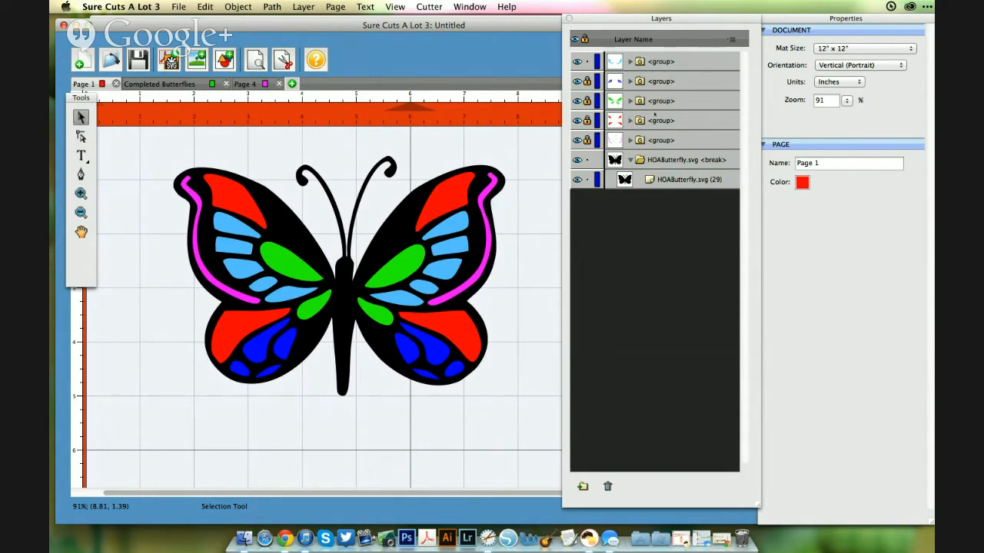
Step: Select the full silhouette layer together with the sky-blue wing group and copy them
click(668, 179)
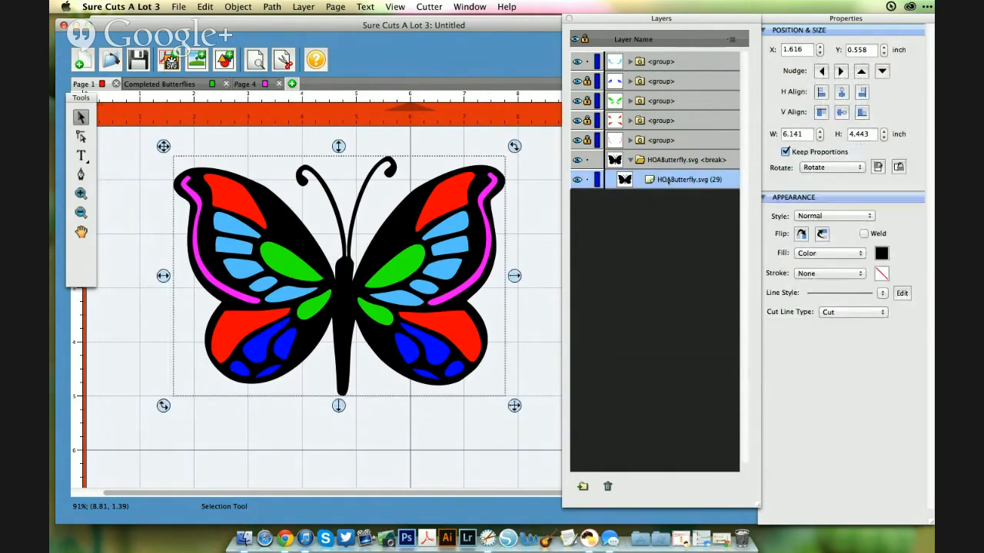
super+click(666, 62)
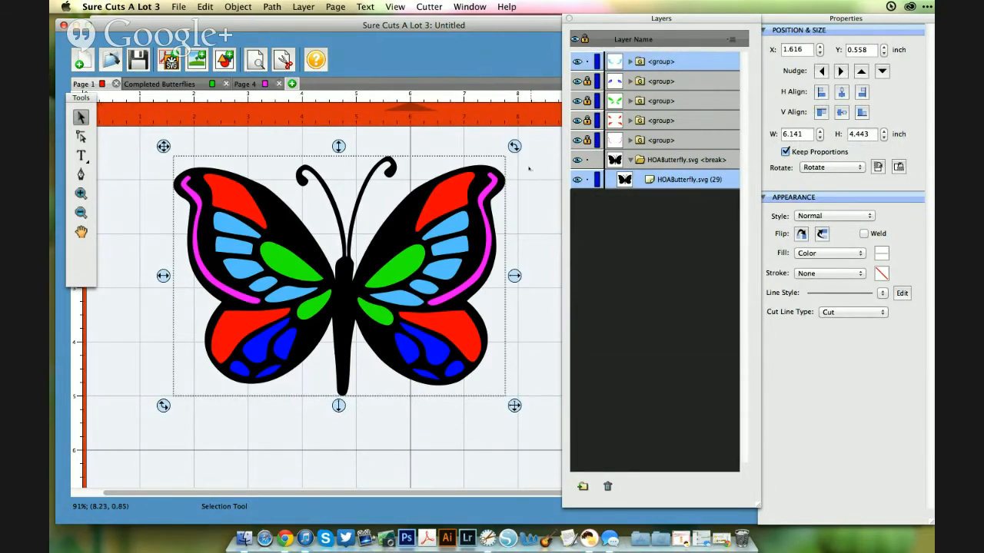
right_click(524, 162)
click(547, 233)
Step: Add a new page to the document and name it Butterfly
click(292, 83)
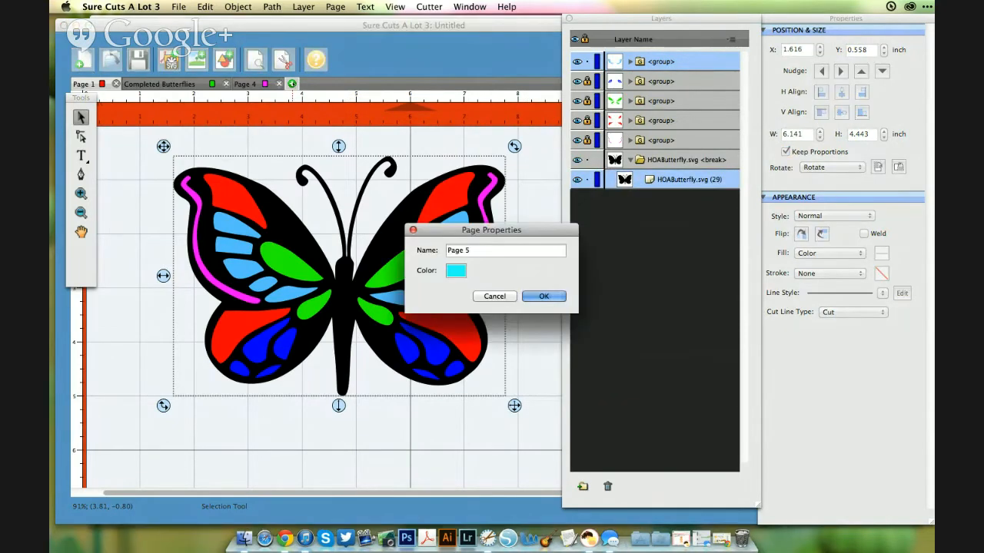
click(482, 251)
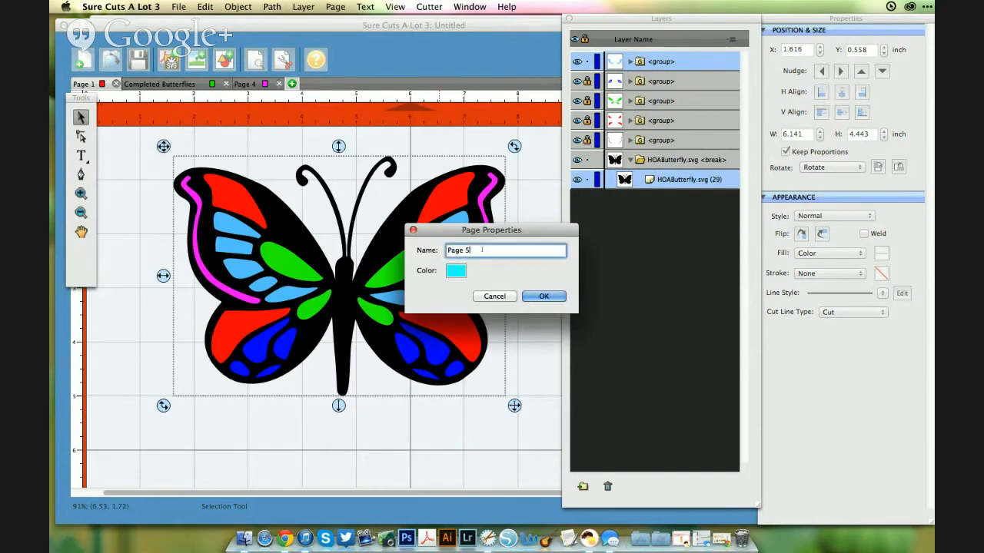
key(BackSpace)
key(BackSpace)
key(BackSpace)
key(BackSpace)
key(BackSpace)
text(Butterfly)
click(542, 297)
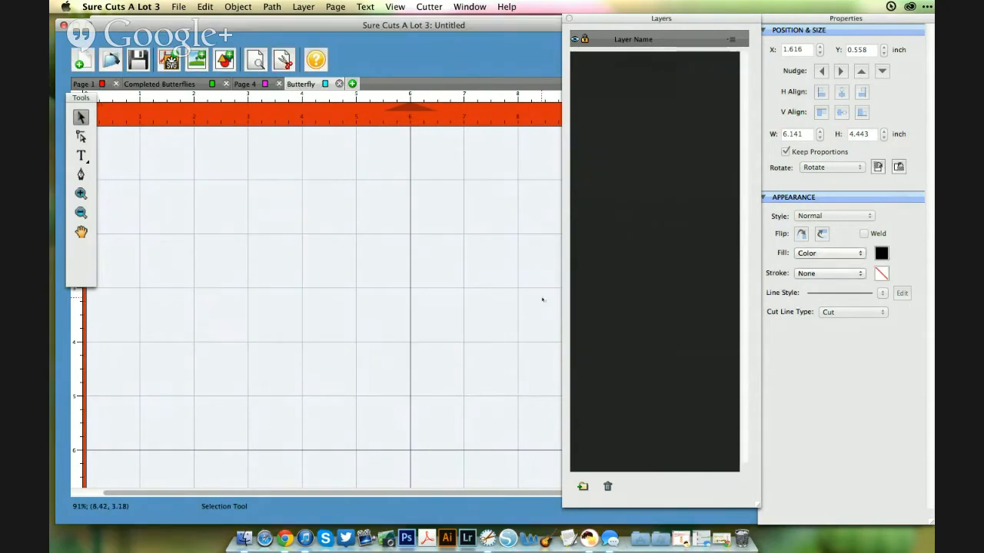
Step: Paste the copied silhouette and sky-blue wing group in place on the Butterfly page and merge them into one shape
right_click(296, 187)
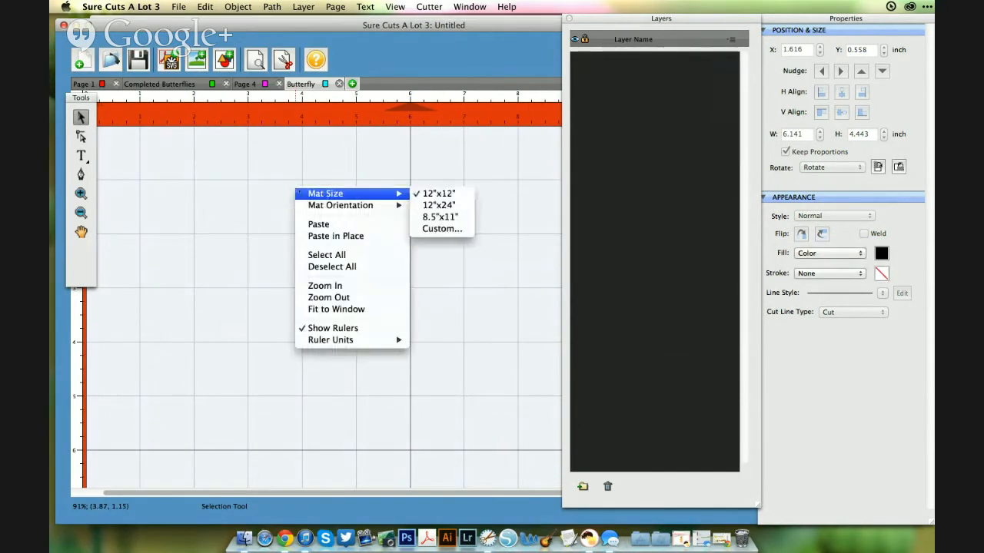
click(335, 236)
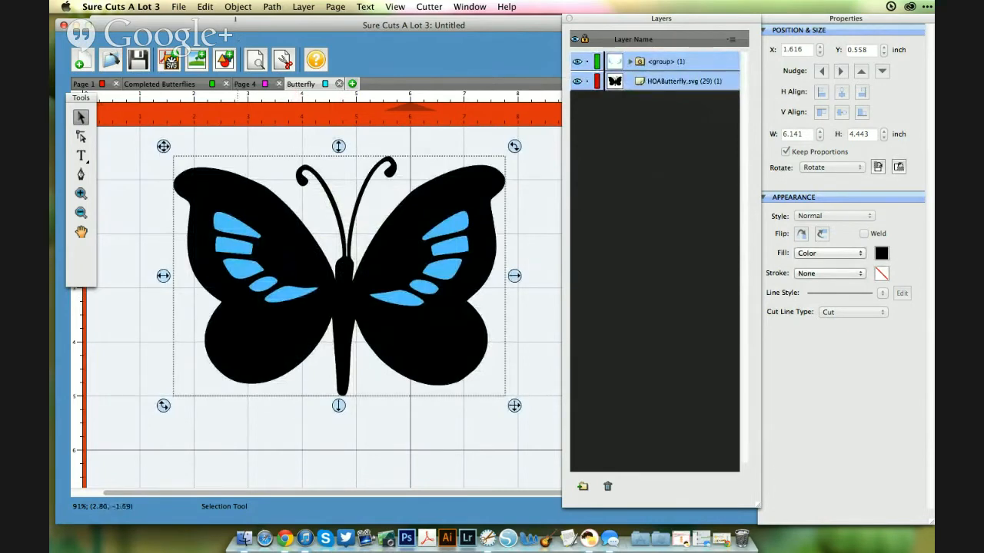
click(239, 7)
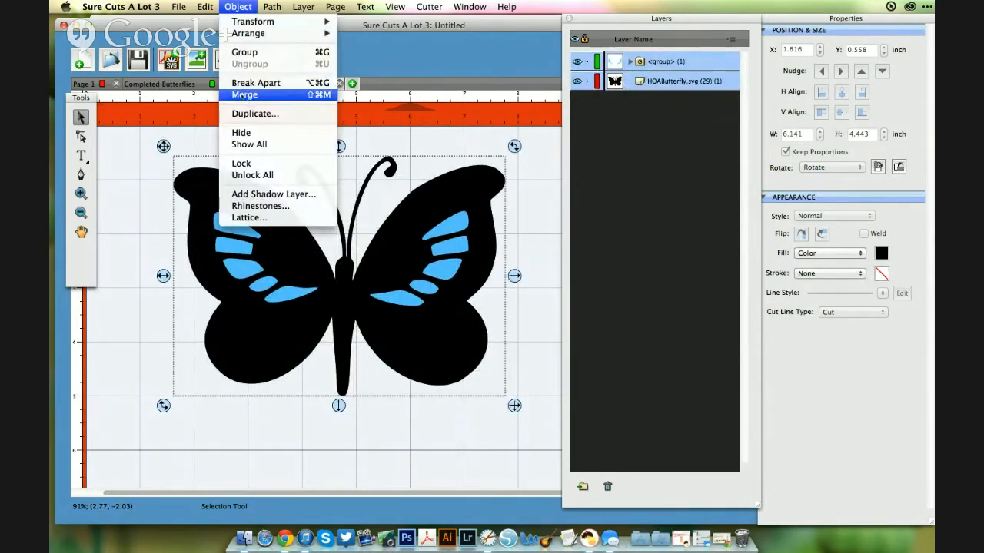
click(244, 94)
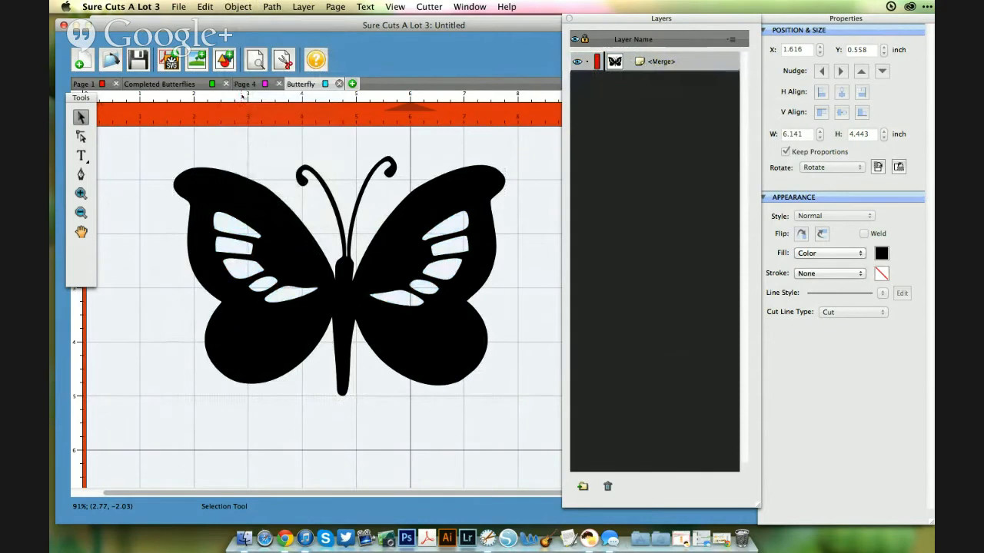
Step: Scale the merged butterfly proportionally to about 4.23 by 3.06 inches and move it to about X 5.78, Y 1.81 inches
click(404, 275)
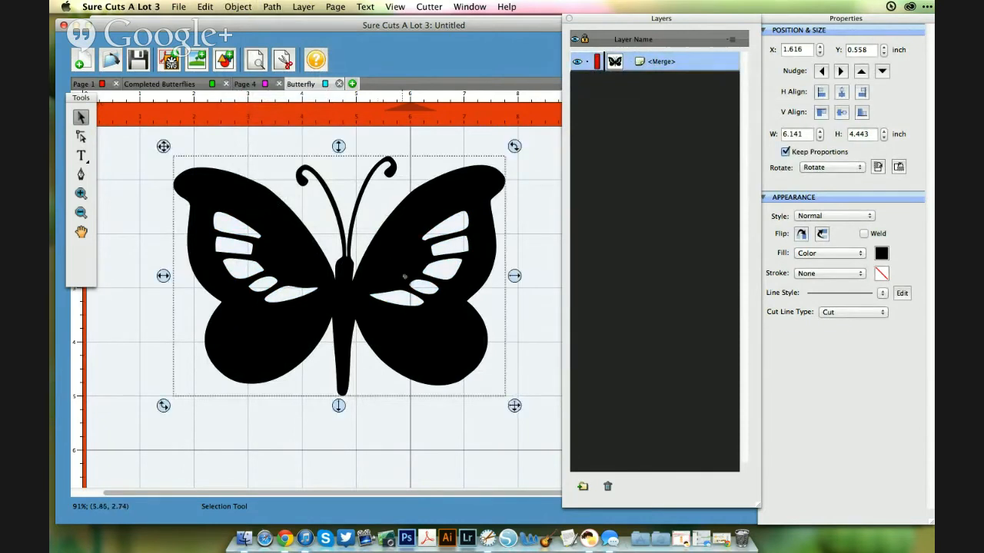
drag(515, 404, 411, 330)
drag(326, 219, 552, 286)
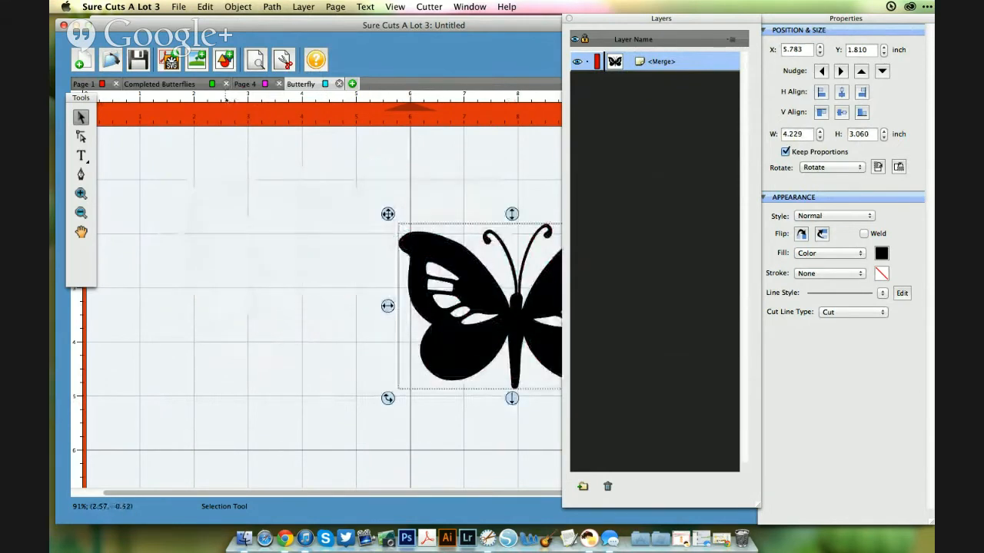
Step: Return to Page 1 and lock the sky-blue wing group
click(243, 85)
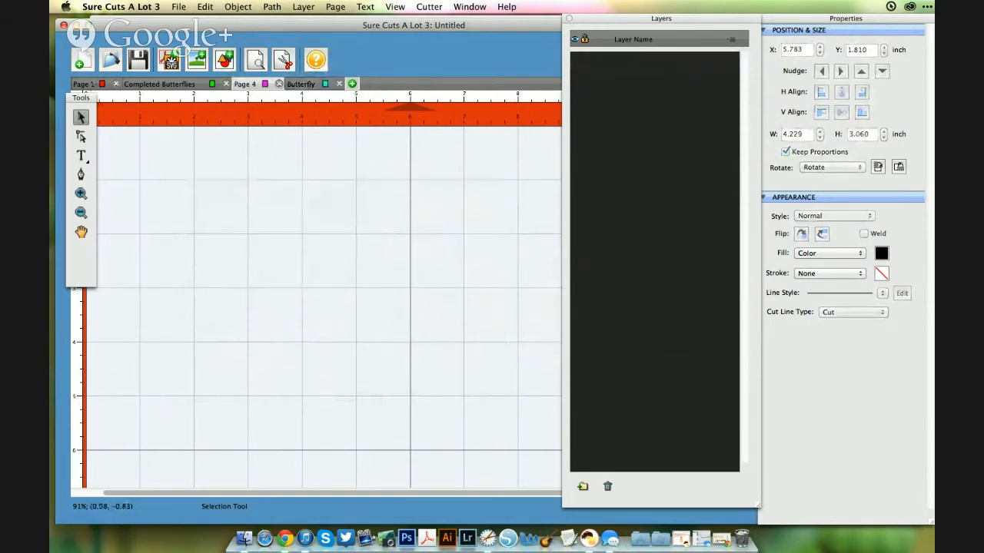
click(90, 83)
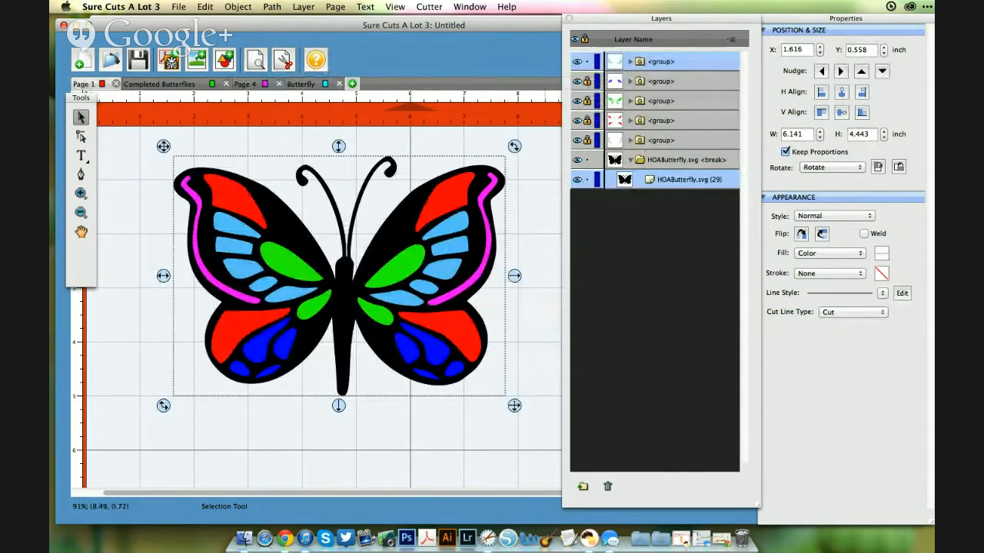
click(587, 61)
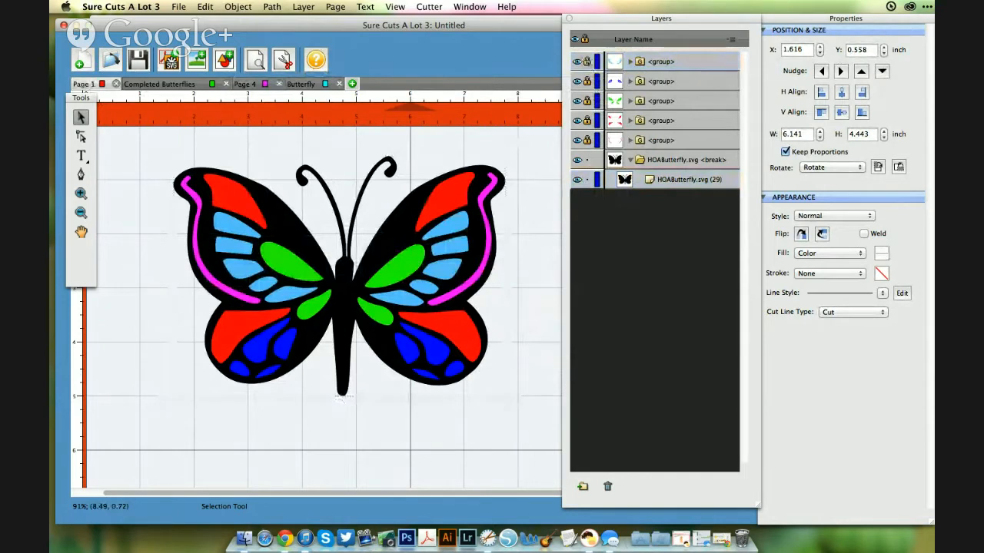
Step: Unlock the blue and green wing groups, select them together with the full silhouette layer, and copy all three
click(684, 180)
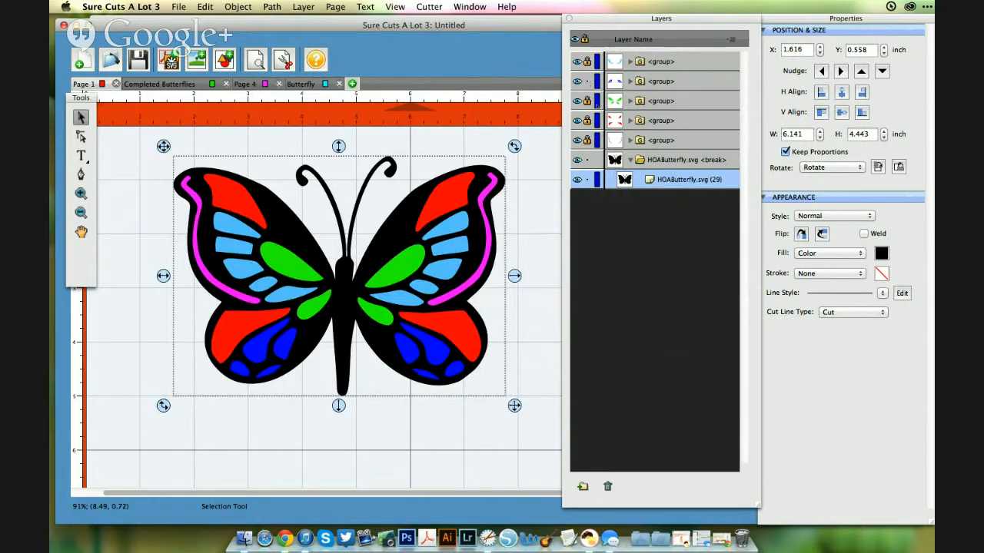
super+click(650, 101)
super+click(653, 81)
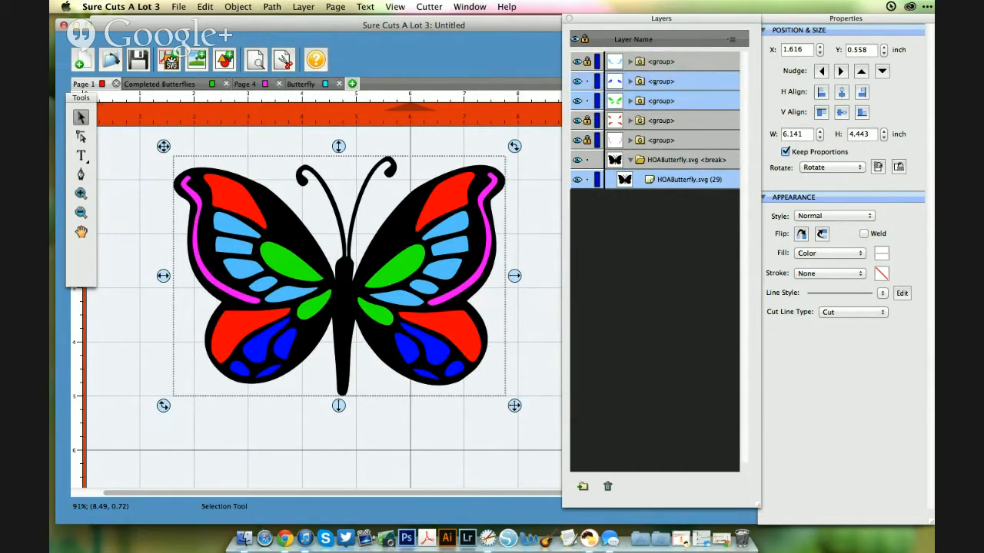
right_click(521, 172)
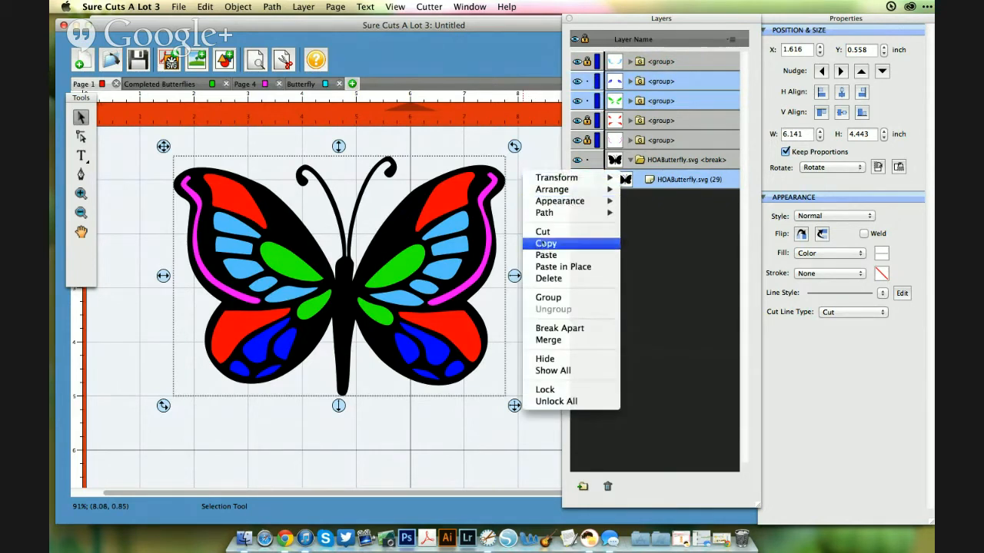
click(546, 243)
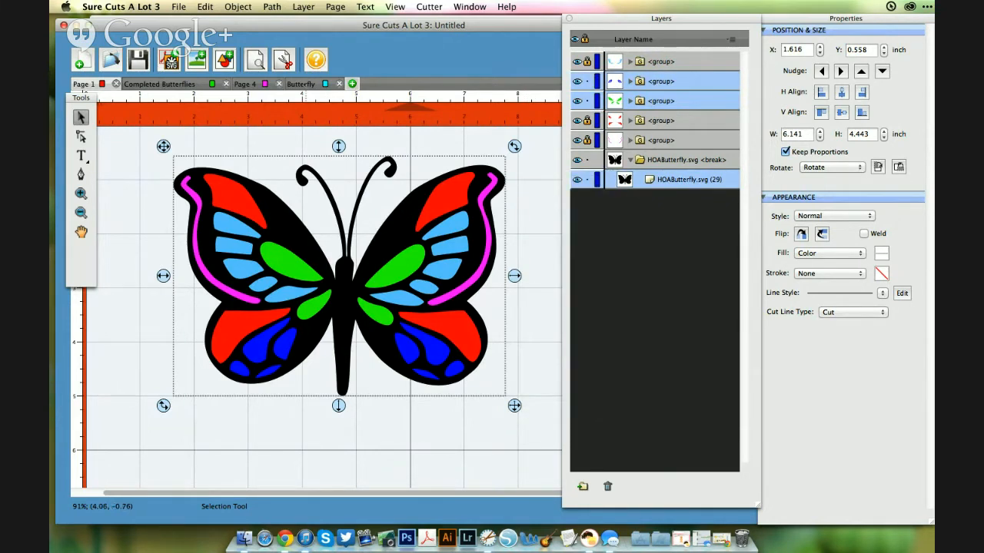
Step: Paste the copied layers in place on the Butterfly page and lock the smaller merged butterfly already there
click(300, 83)
right_click(254, 176)
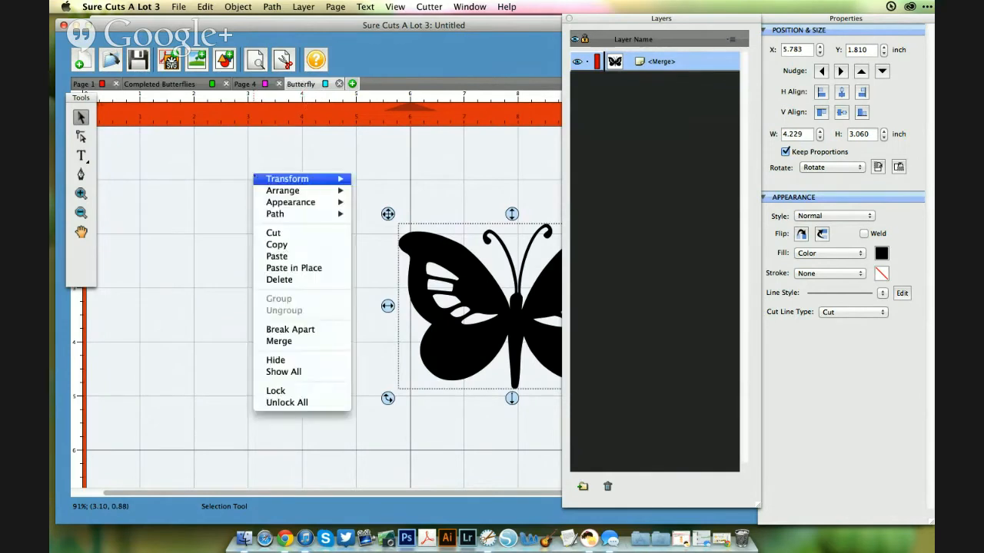
click(299, 268)
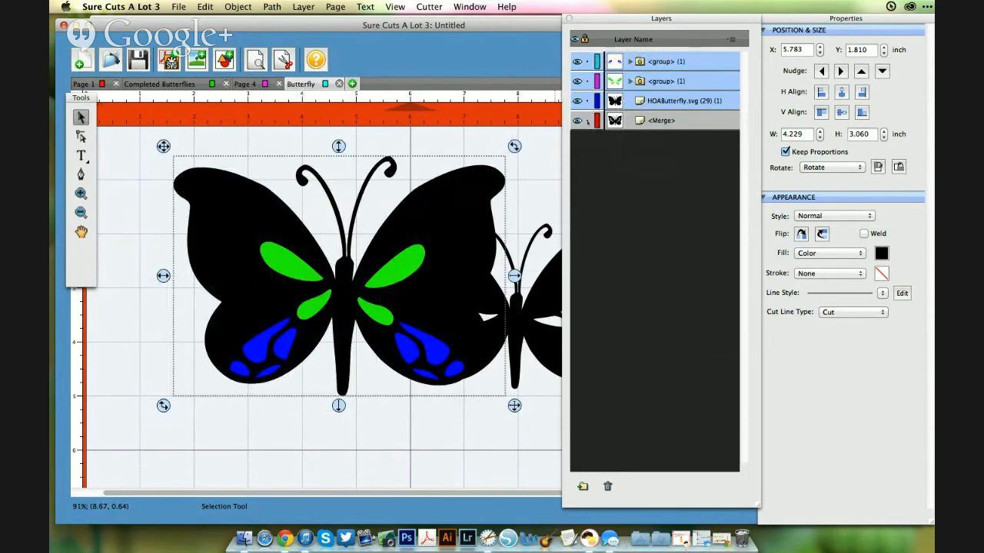
click(587, 121)
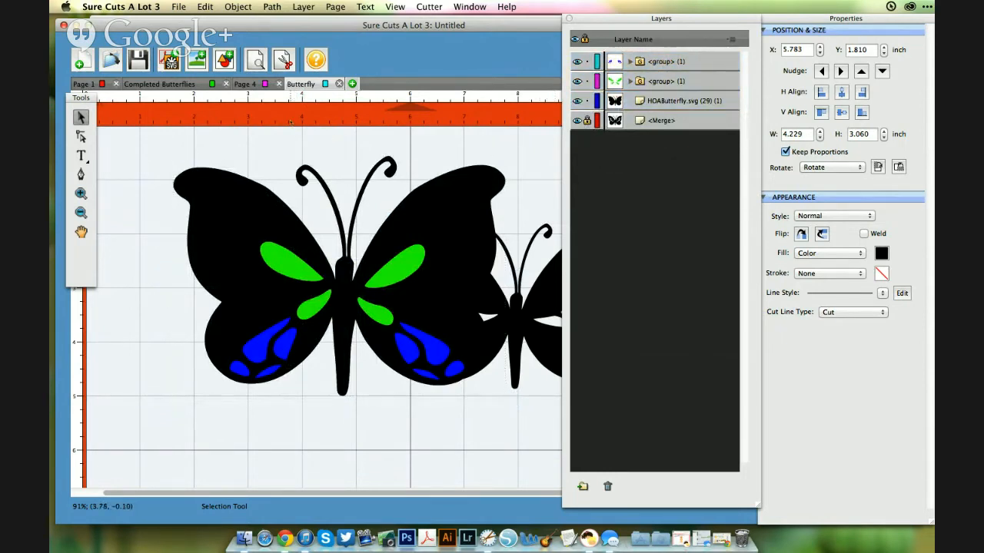
Step: Select the unlocked silhouette with its blue and green groups and merge them into one butterfly with cut-out wing openings
right_click(291, 119)
click(321, 188)
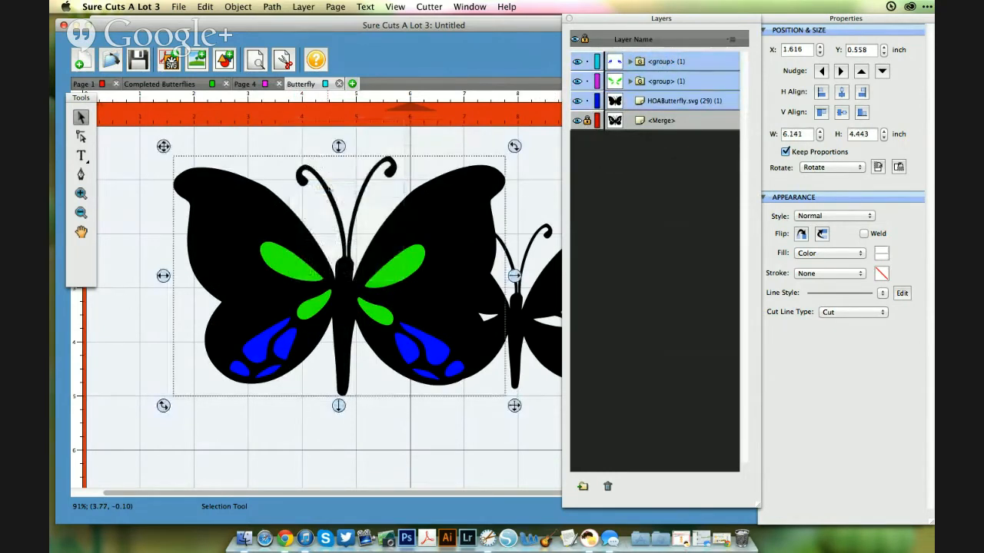
click(237, 6)
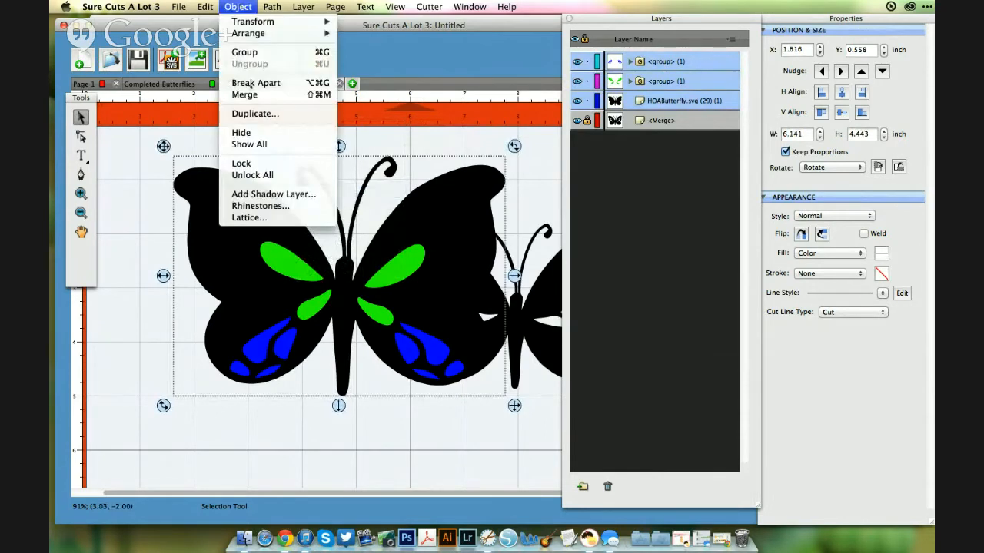
click(246, 94)
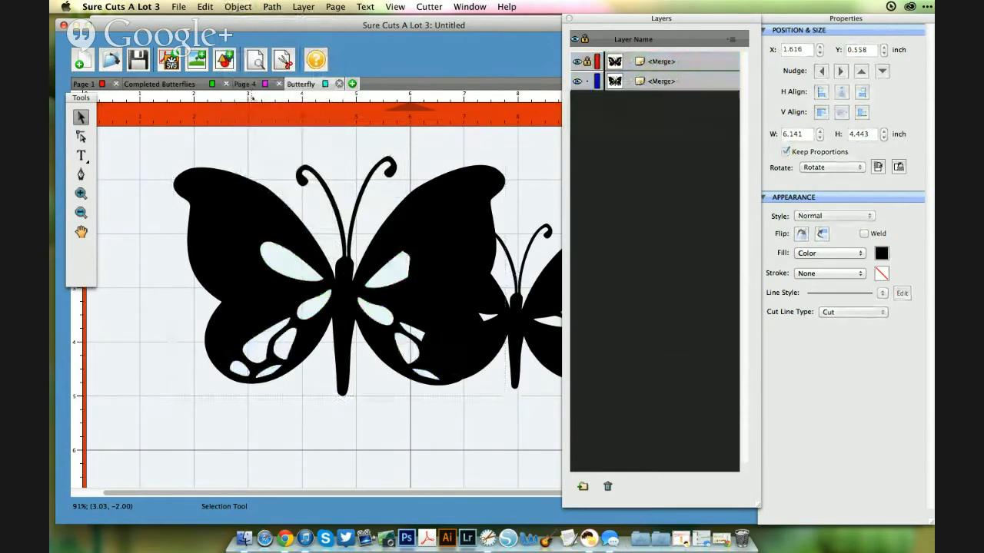
Step: Scale the new merged butterfly down proportionally, move it below and to the left of the locked one, and clear the selection
drag(392, 301, 352, 320)
drag(476, 424, 373, 350)
drag(342, 250, 388, 394)
click(374, 171)
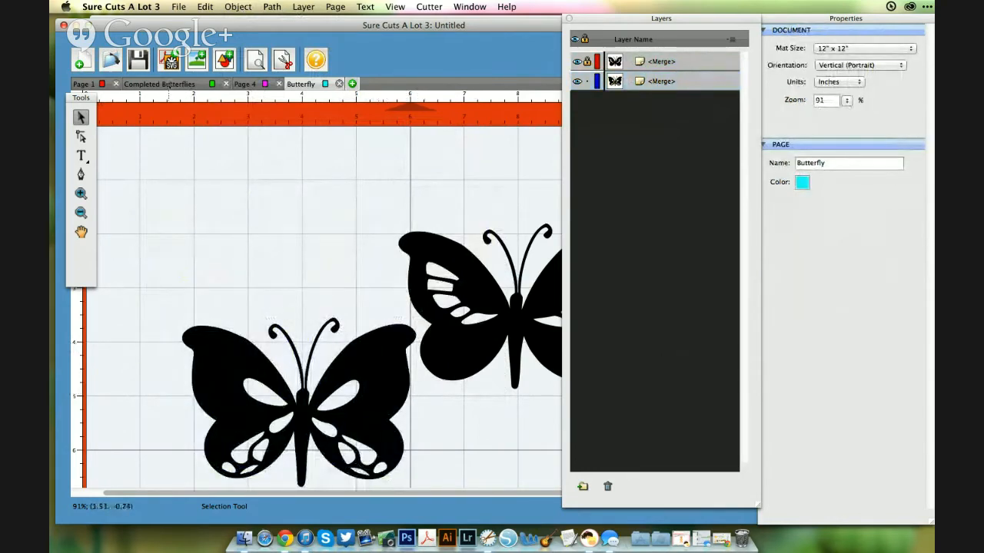
Step: Switch to the Completed Butterflies page, move the layer list off the artwork, and examine the multicoloured original and its single-colour variations
click(169, 85)
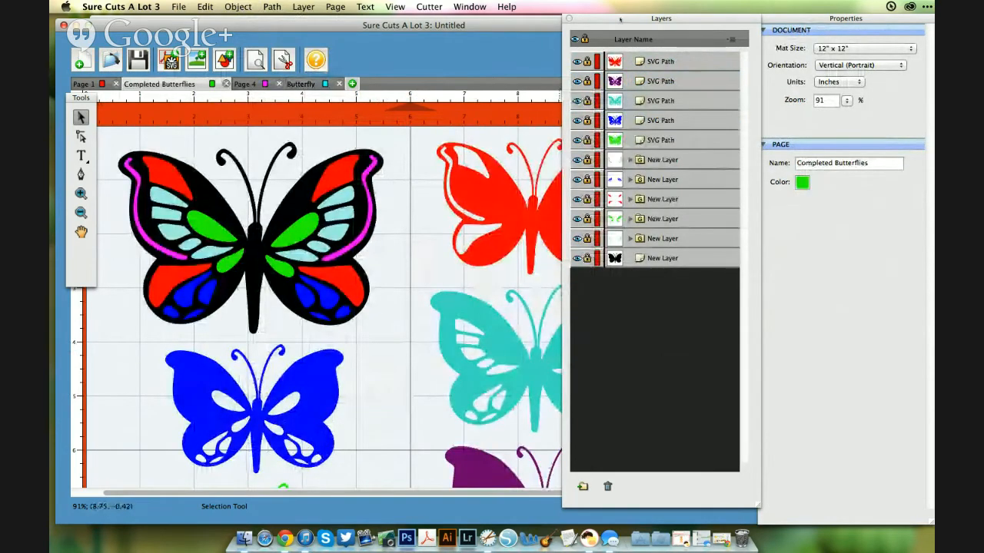
drag(626, 17, 813, 33)
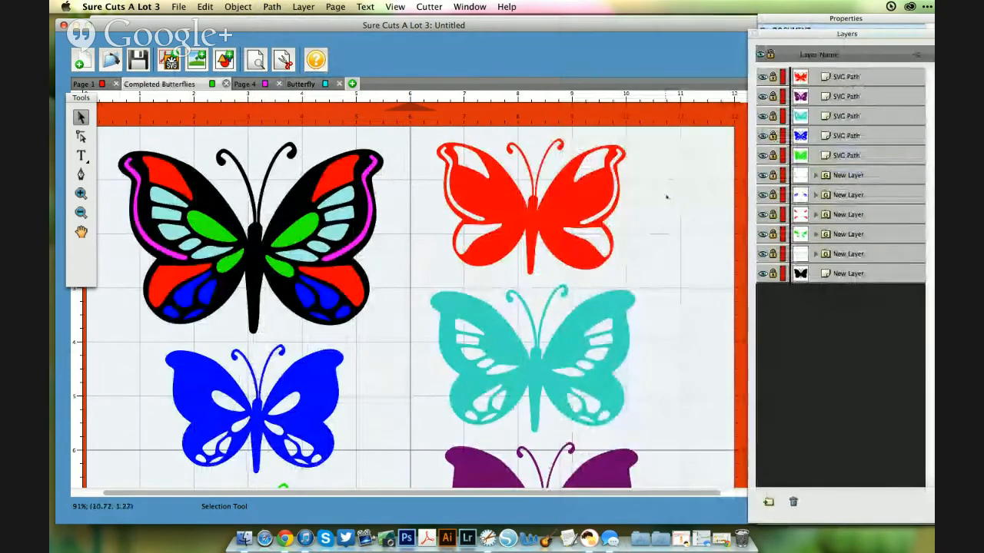
scroll(650, 202, down, 5)
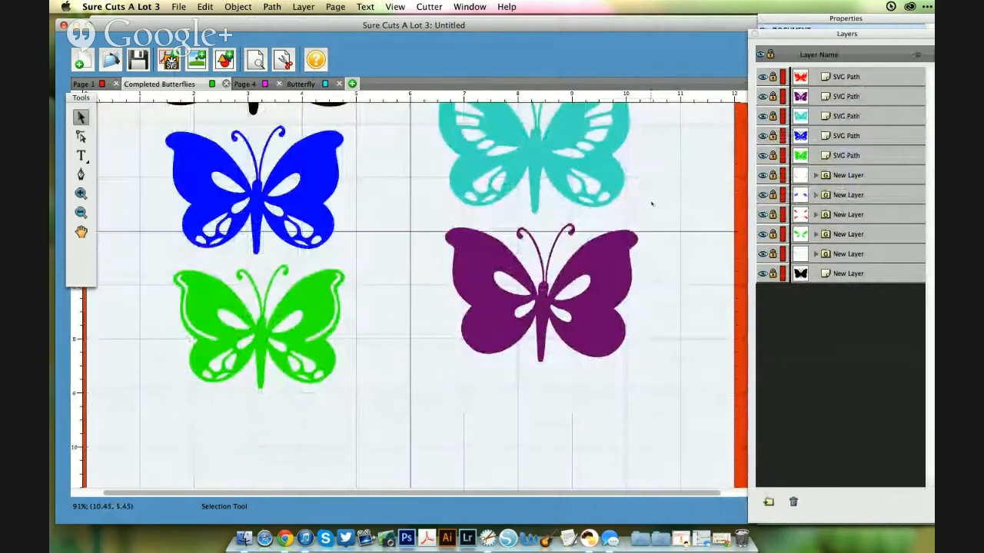
scroll(652, 203, up, 4)
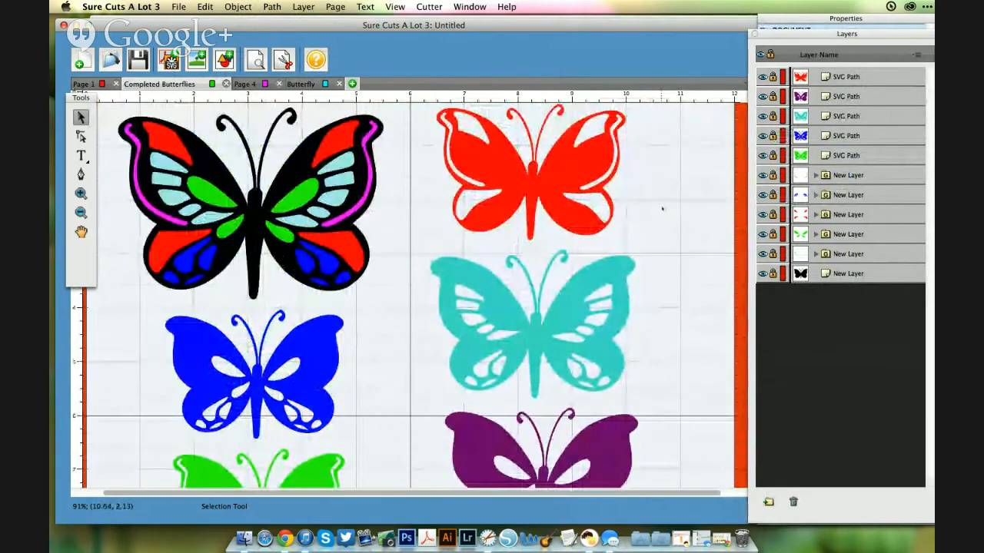
scroll(662, 209, down, 2)
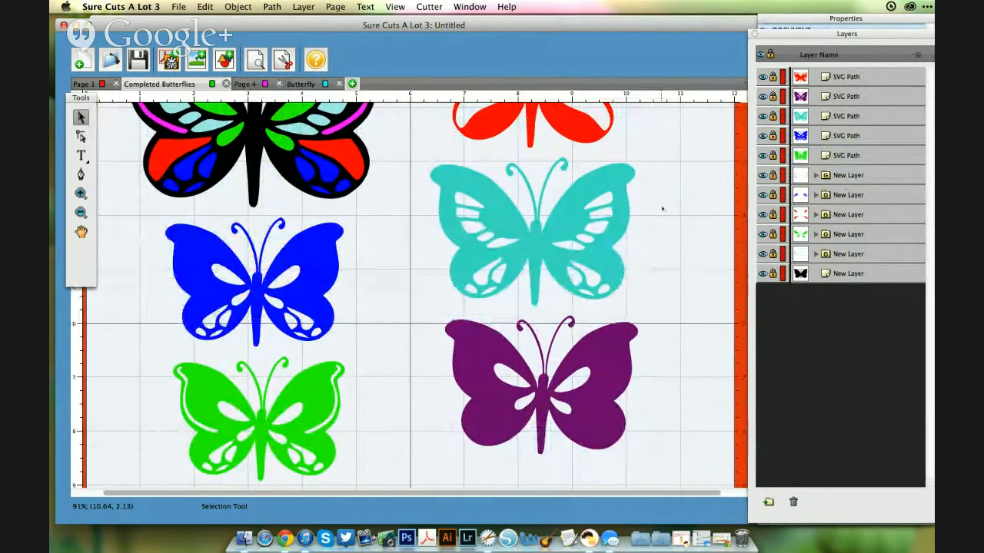
scroll(662, 208, up, 5)
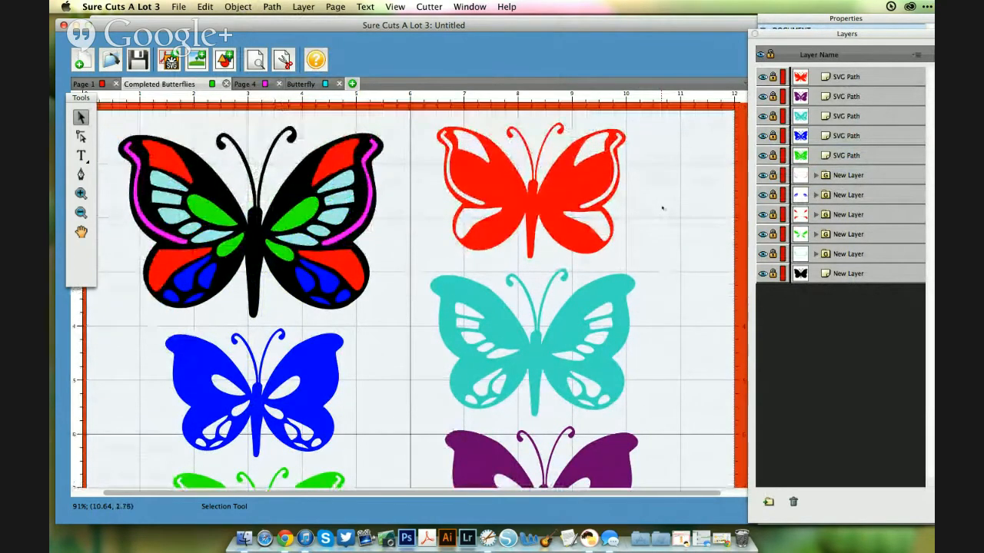
scroll(680, 193, down, 1)
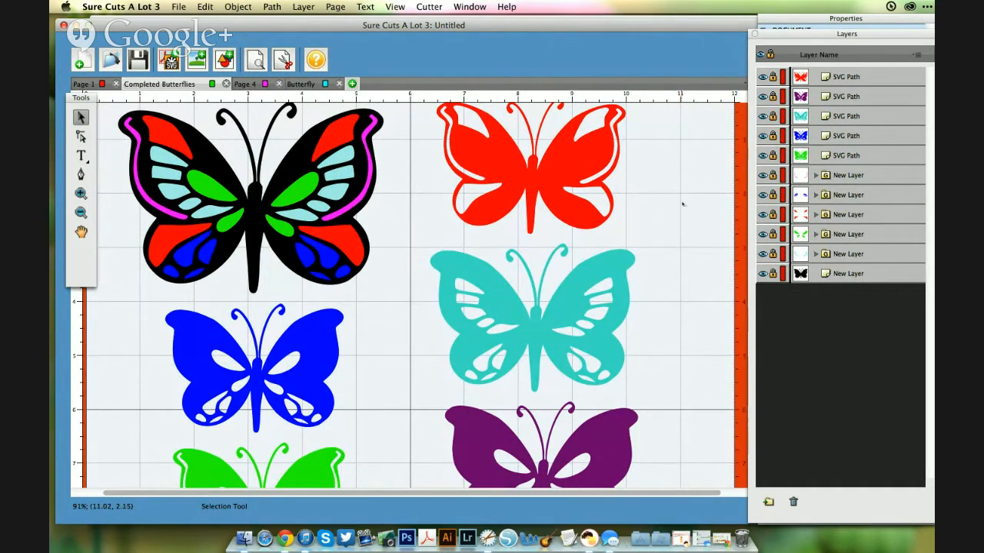
scroll(681, 198, down, 2)
scroll(682, 204, down, 6)
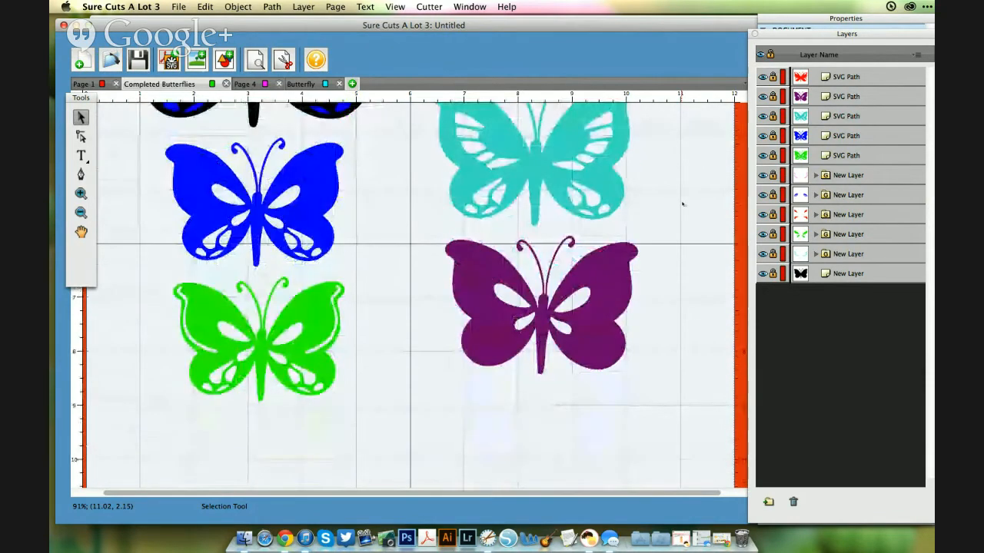
scroll(682, 204, up, 8)
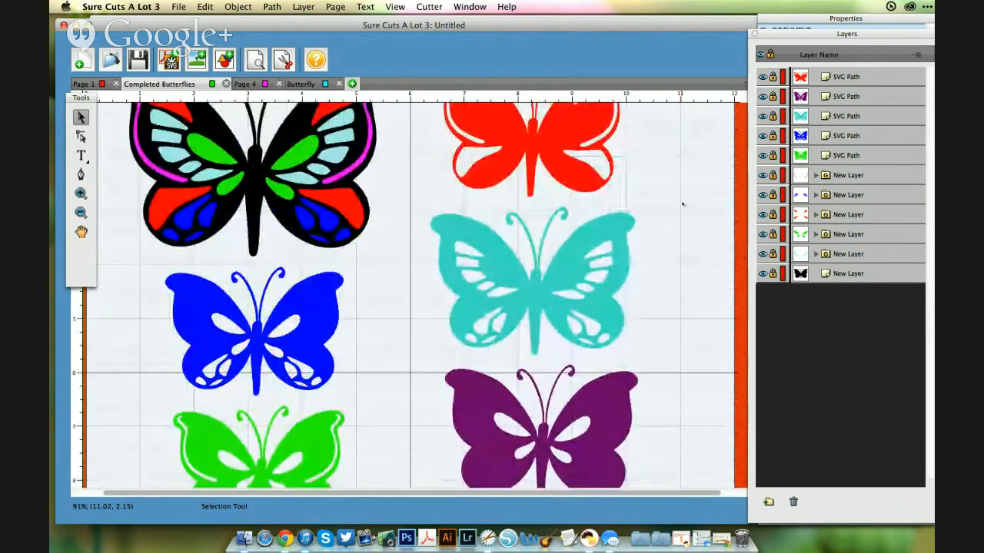
scroll(682, 204, up, 3)
scroll(682, 204, down, 2)
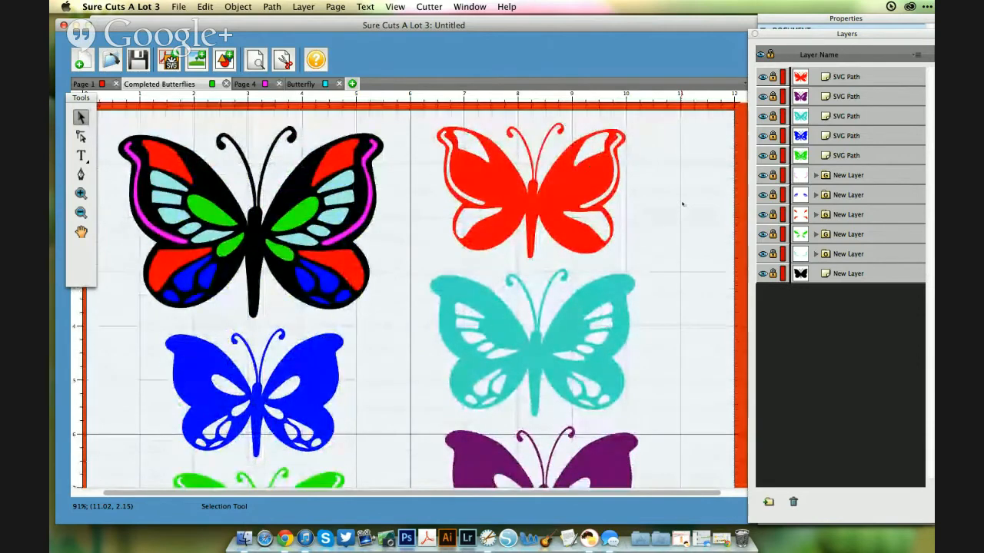
scroll(682, 204, down, 5)
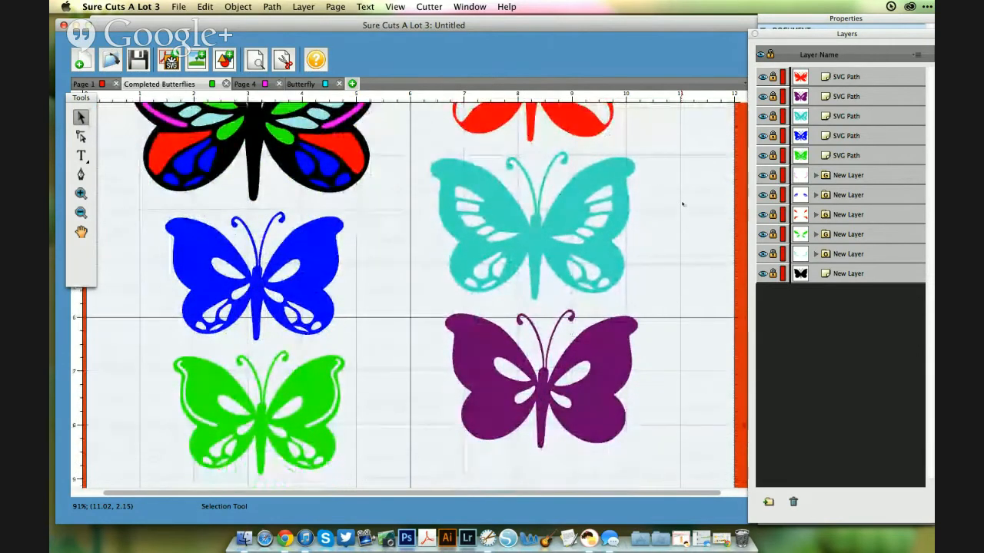
scroll(681, 204, down, 1)
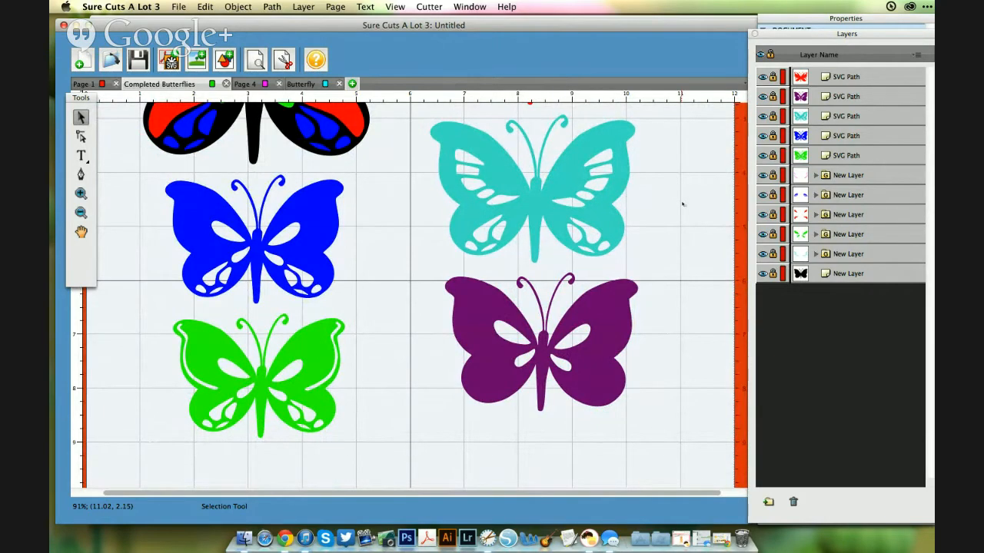
scroll(682, 204, up, 5)
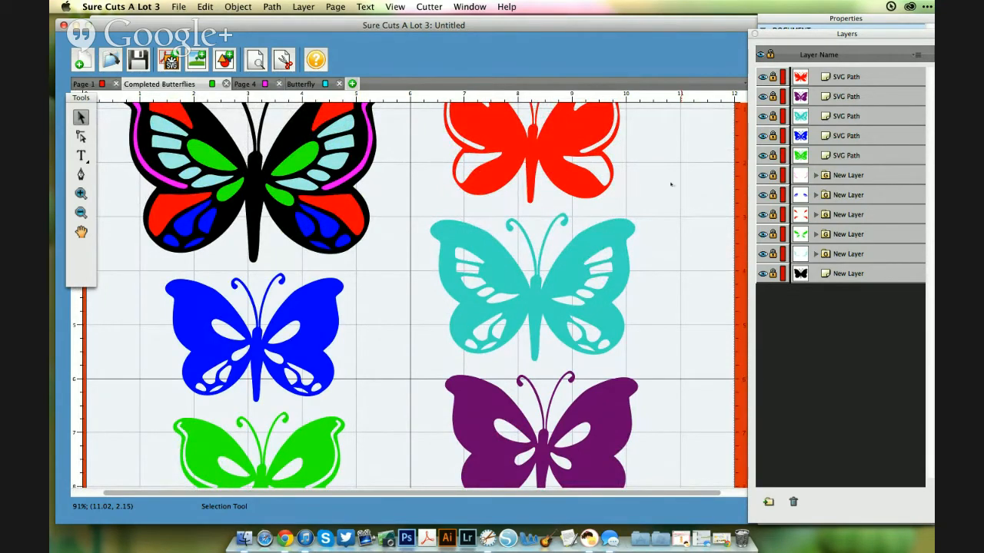
scroll(671, 179, down, 1)
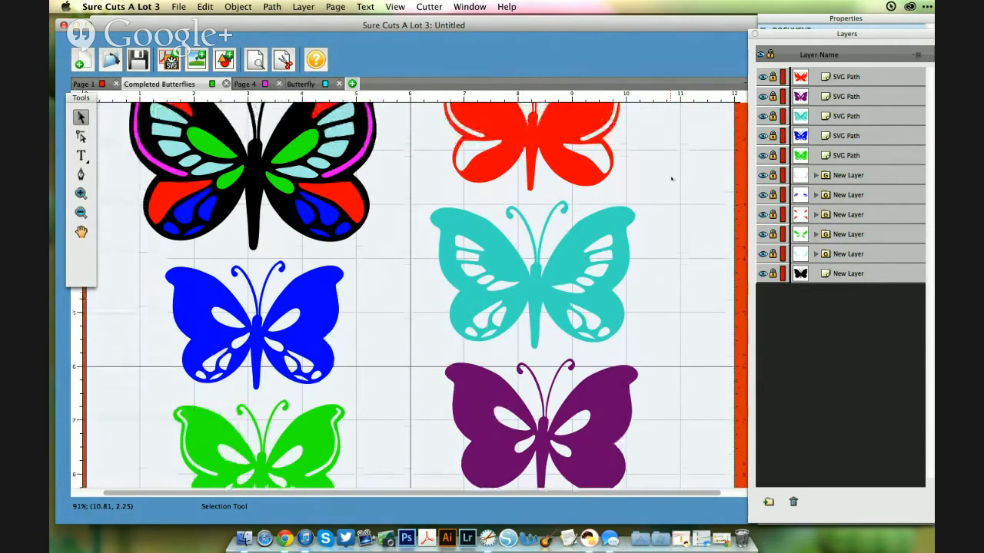
scroll(671, 179, up, 4)
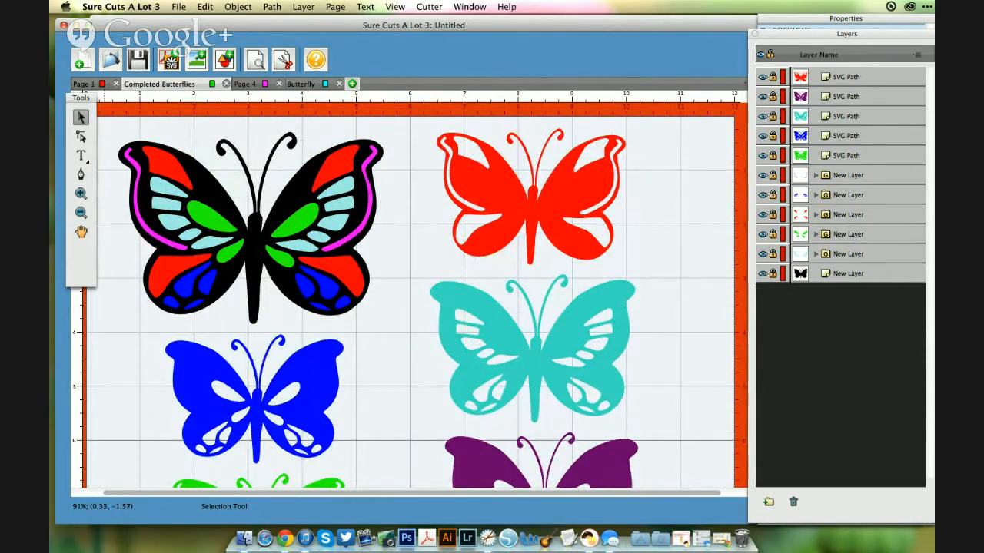
Step: Minimize the cutting program, restore the Chrome window, and browse the featured items on the ScrappyDew online store page
click(76, 25)
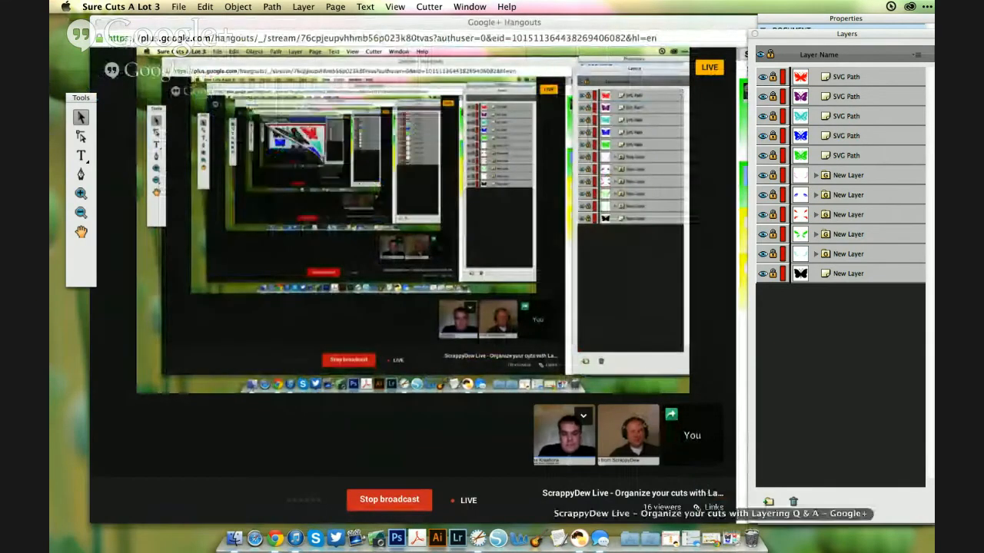
click(711, 538)
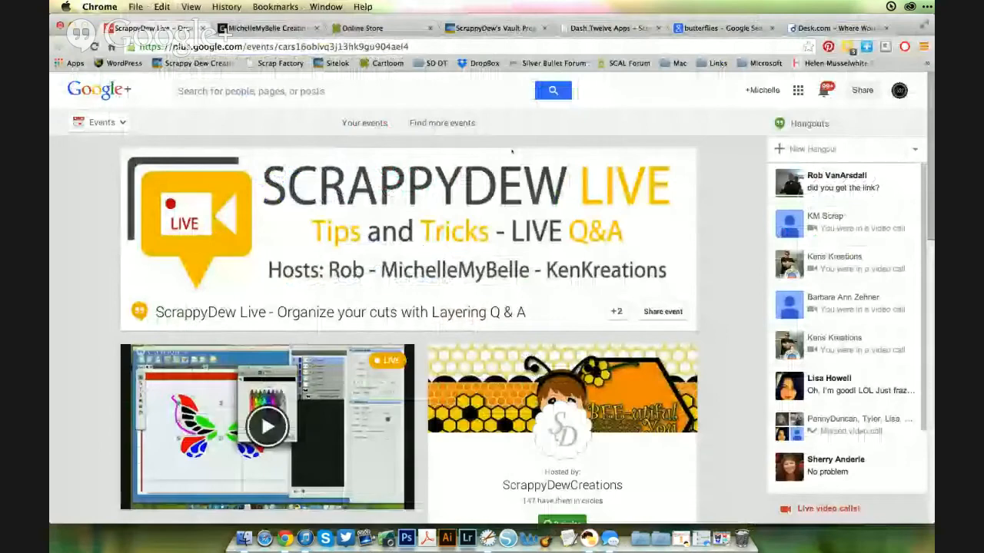
click(362, 28)
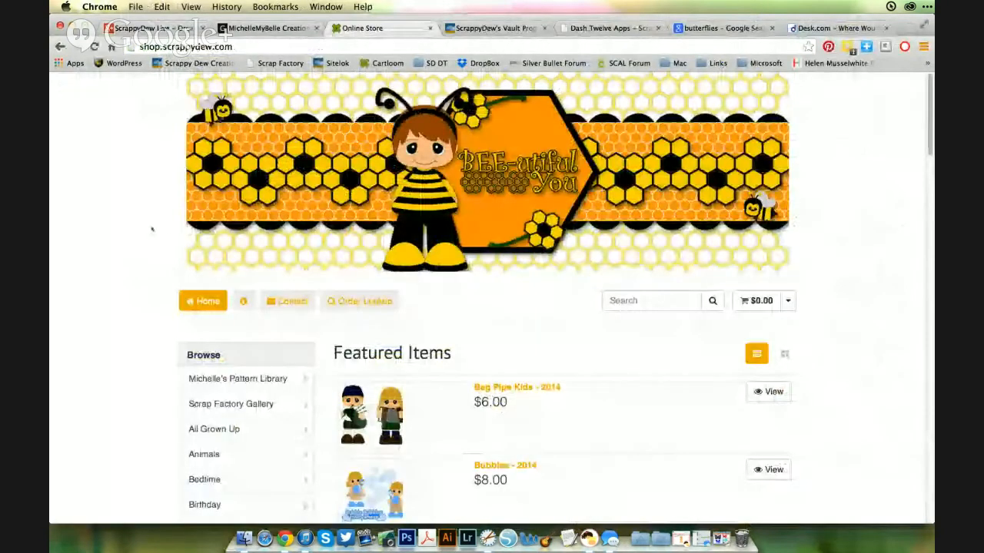
scroll(152, 229, down, 2)
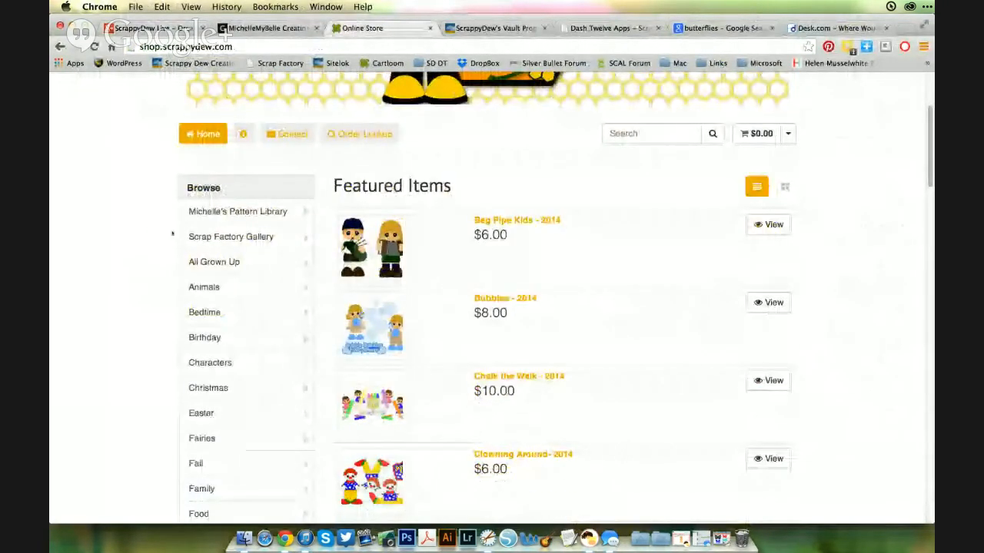
scroll(140, 231, down, 1)
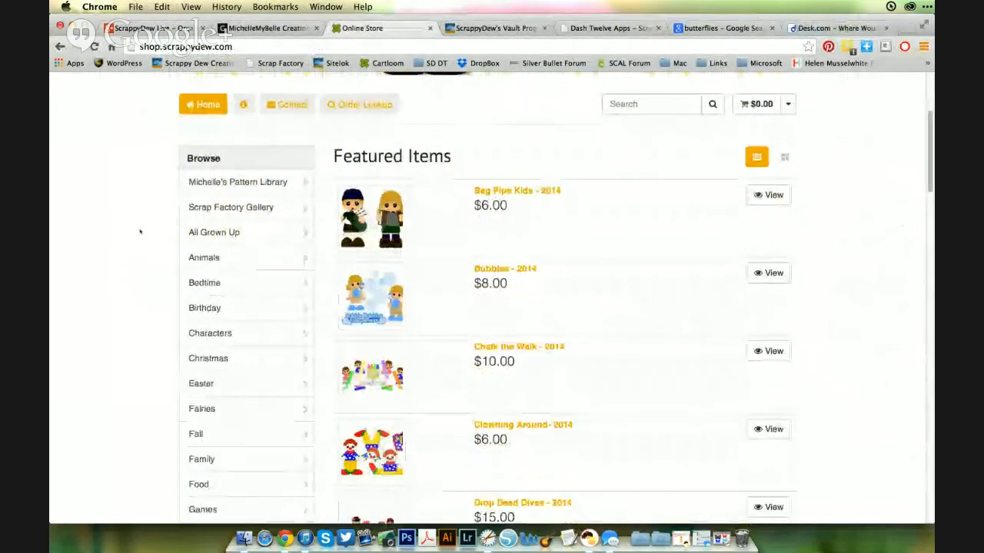
scroll(135, 224, up, 4)
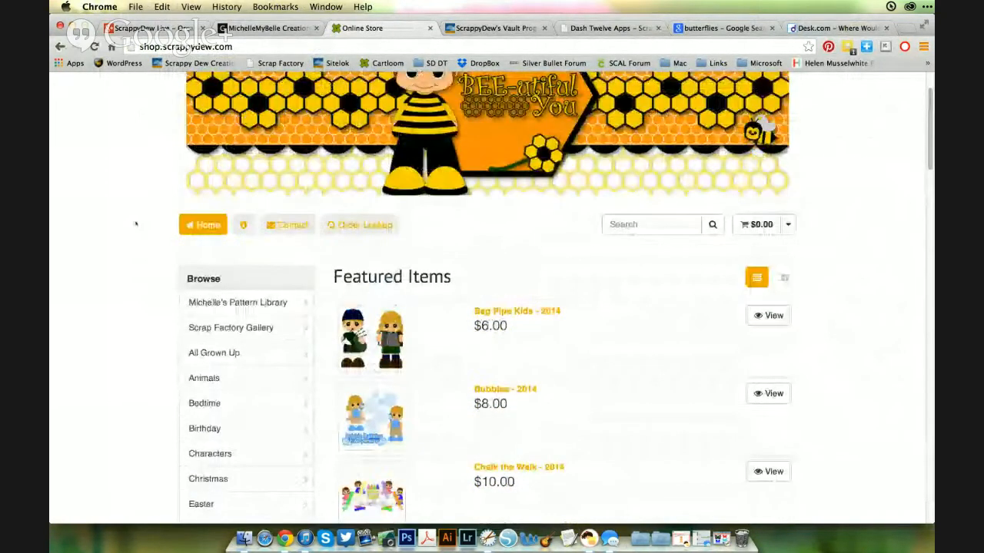
scroll(135, 224, down, 3)
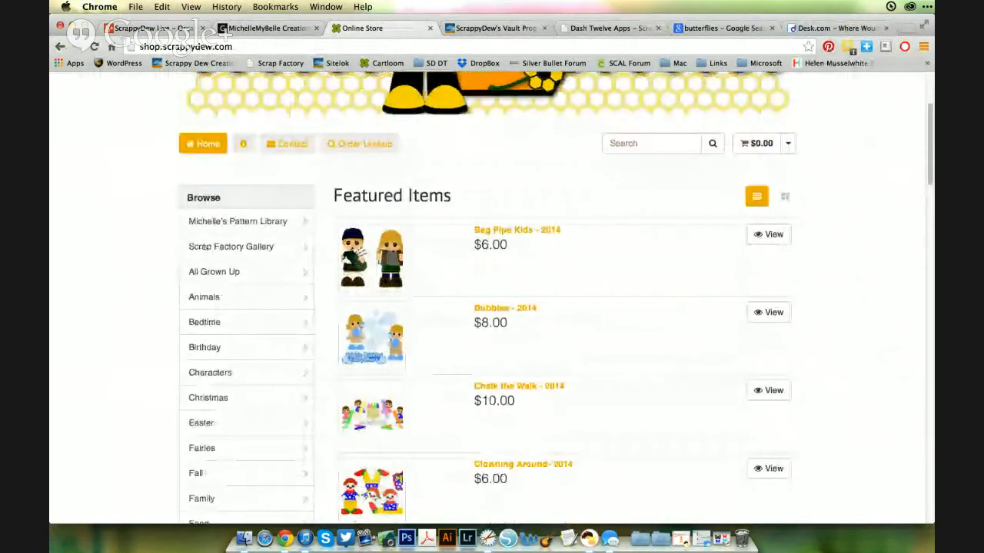
Step: Browse the store's Pattern Library category and open the product page of the Butterflies design
click(236, 222)
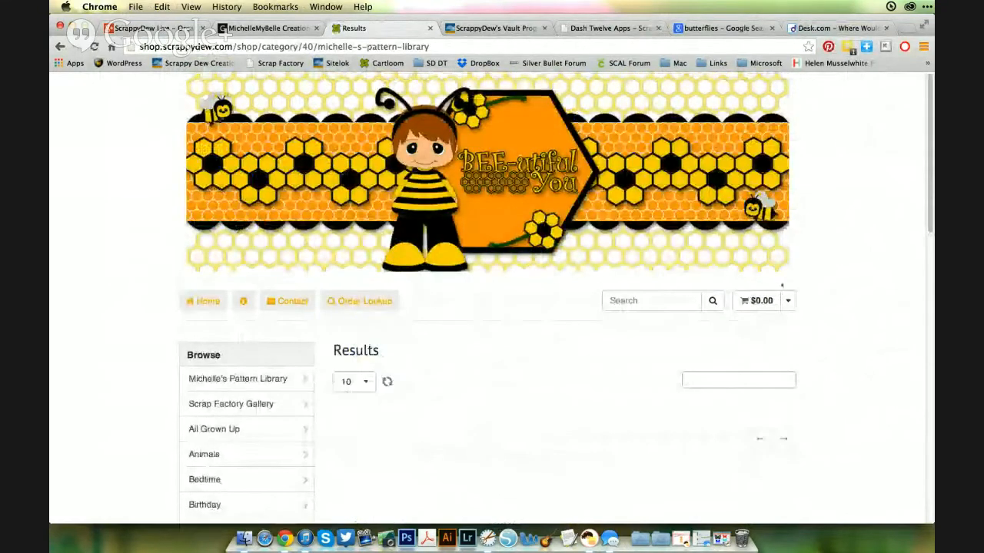
scroll(879, 275, down, 3)
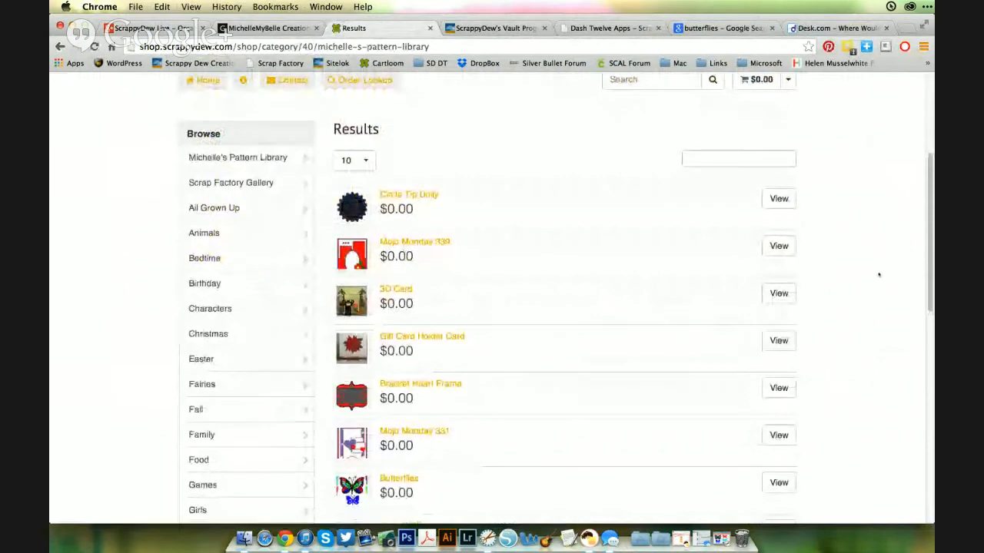
scroll(878, 274, down, 2)
scroll(879, 274, down, 3)
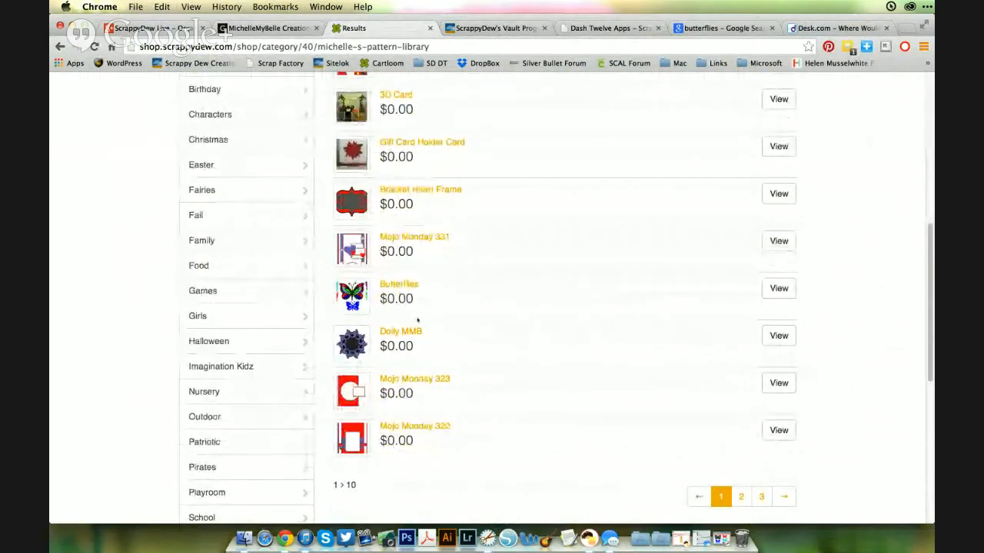
click(778, 289)
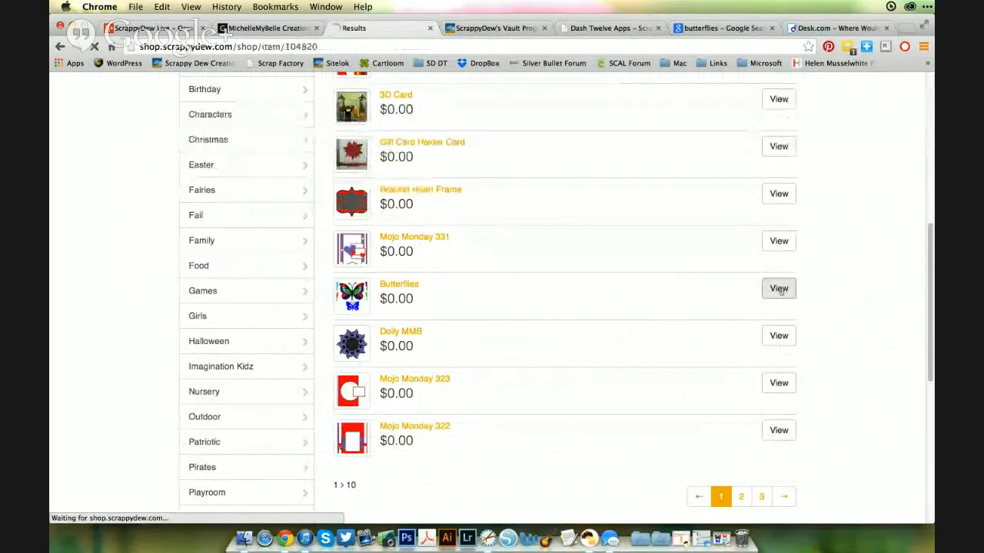
Step: View the enlarged preview of the Butterflies product, close it, and review the description with its download link
scroll(829, 341, down, 1)
scroll(829, 341, down, 5)
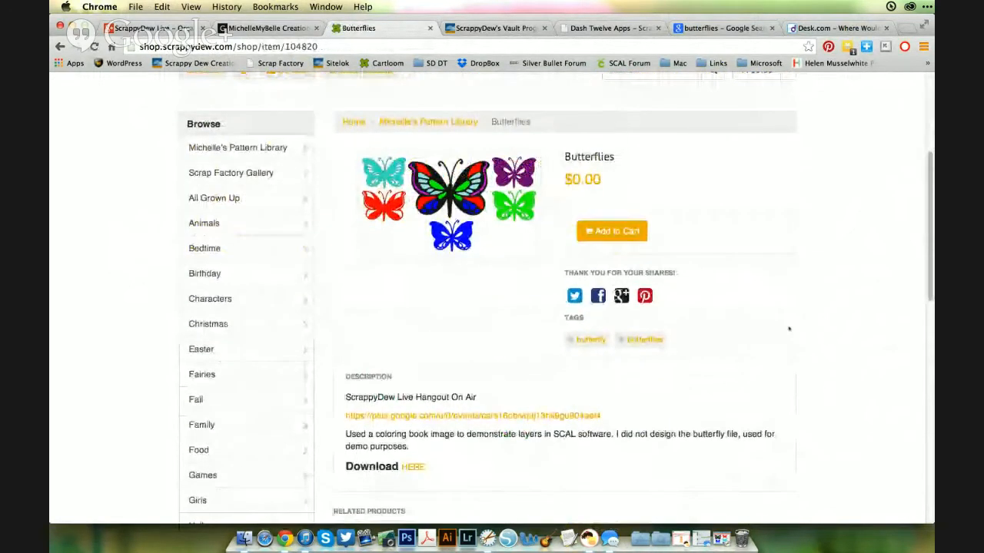
click(483, 232)
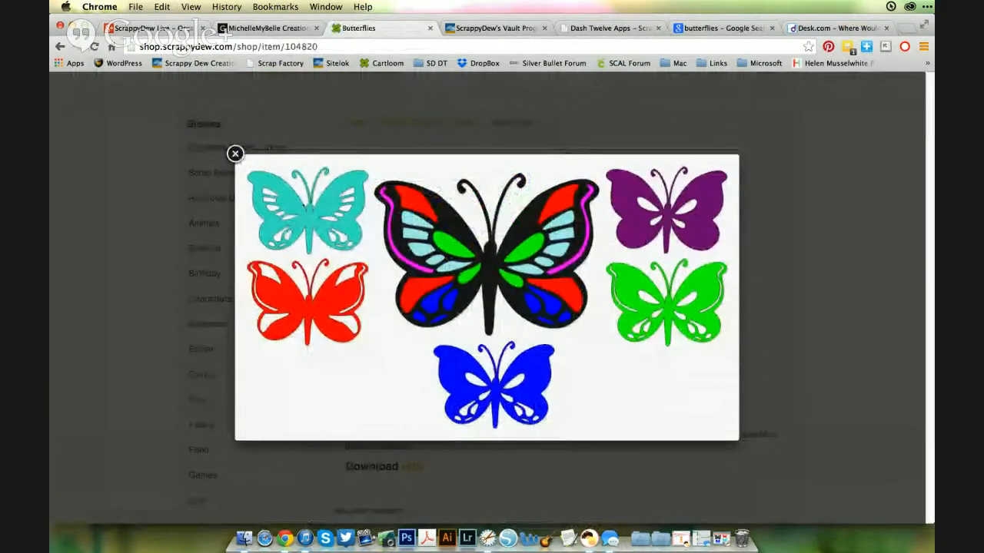
click(235, 154)
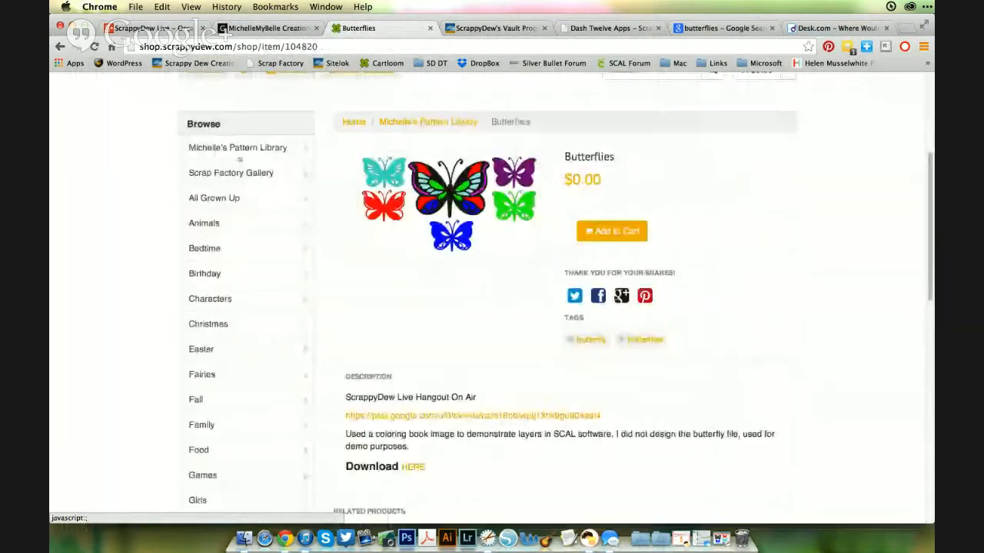
scroll(869, 302, down, 3)
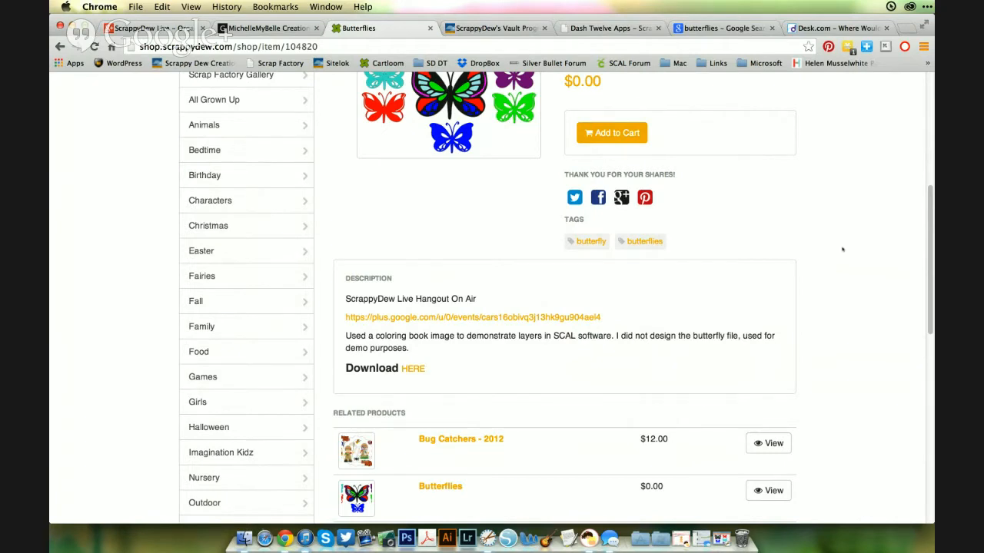
scroll(842, 249, up, 2)
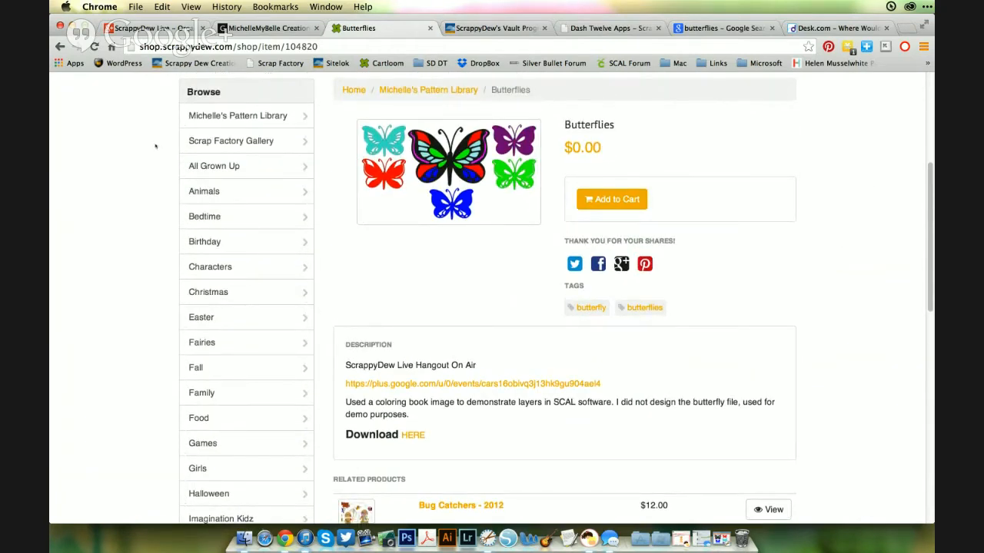
Step: Return to the Pattern Library category, look through result pages 1 to 3, and minimize the browser window
click(221, 117)
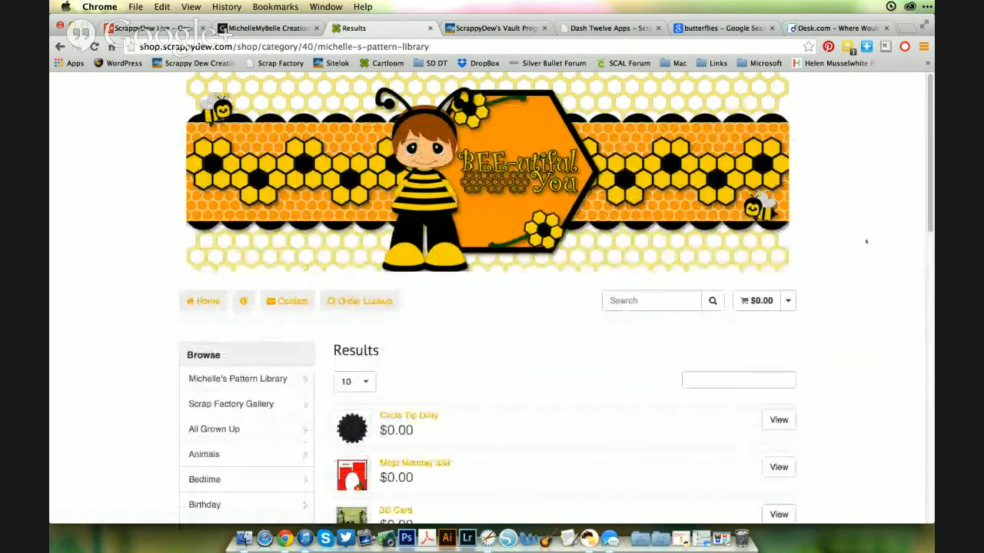
scroll(869, 242, down, 10)
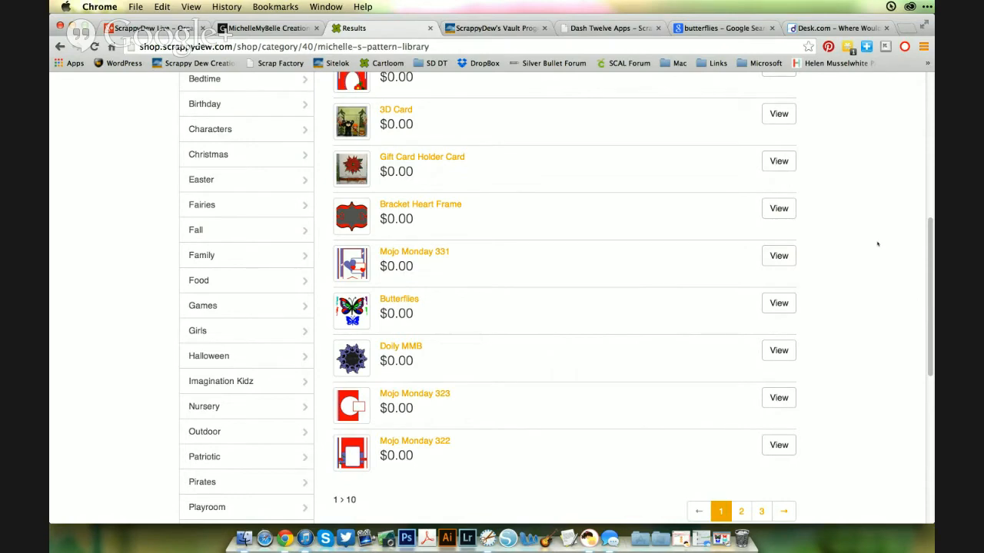
drag(933, 239, 915, 277)
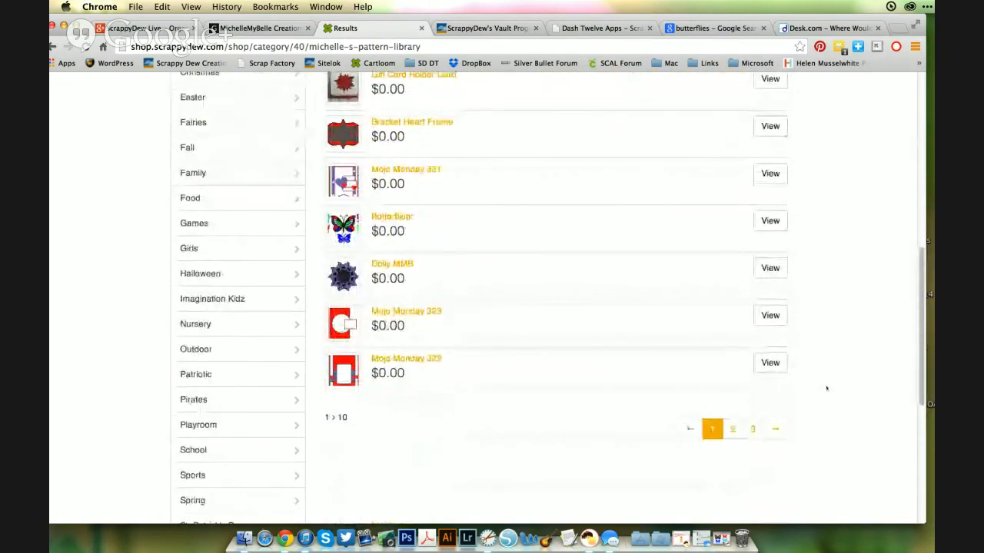
click(733, 430)
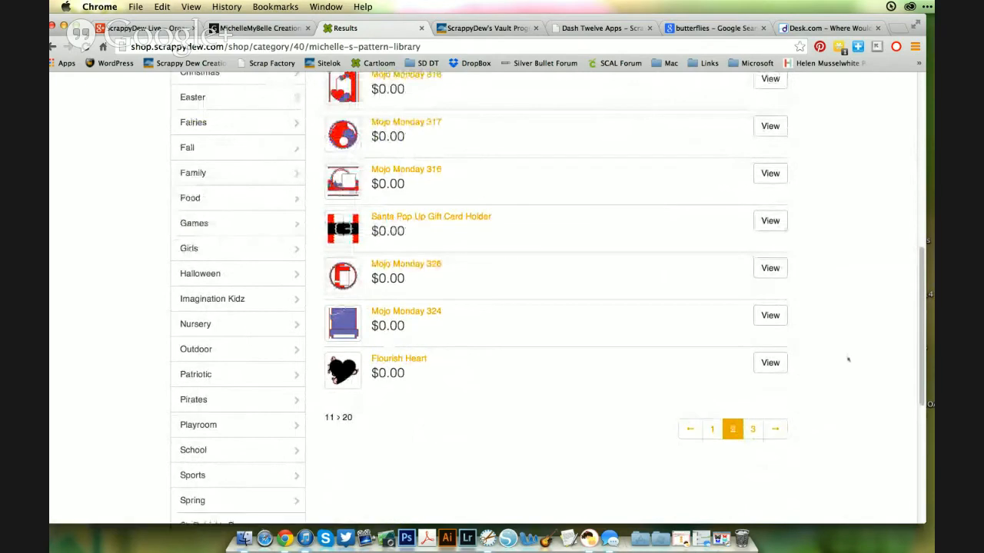
scroll(848, 360, down, 1)
scroll(849, 361, up, 5)
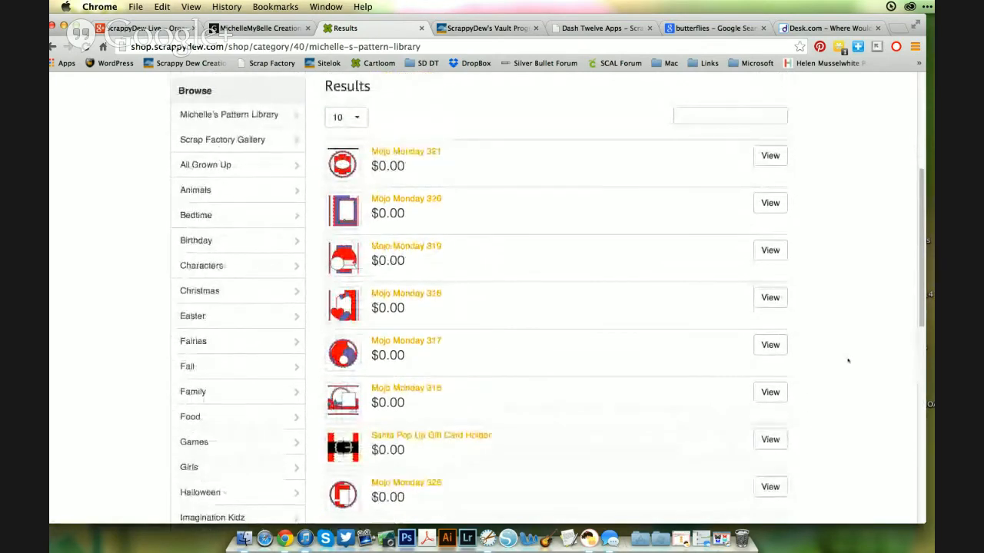
scroll(848, 360, down, 5)
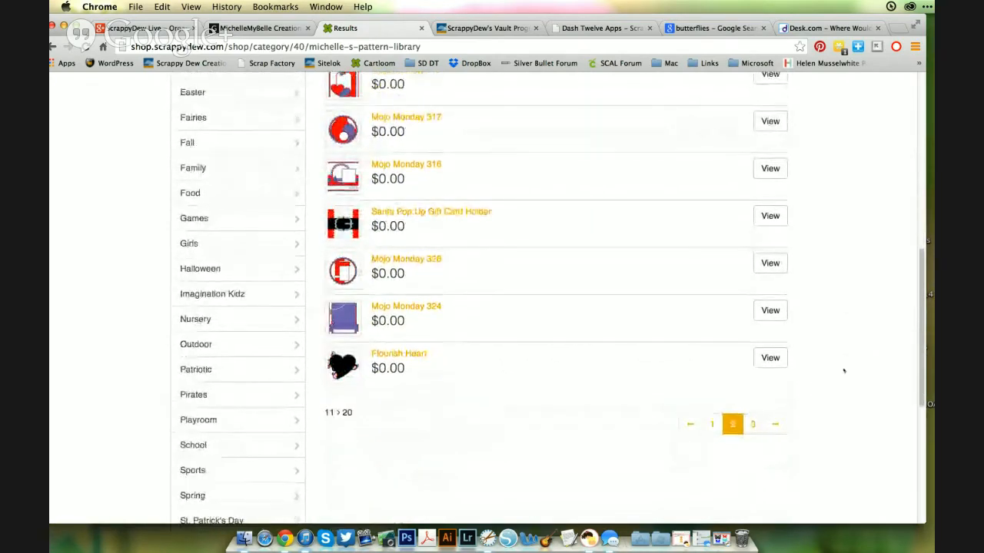
click(755, 424)
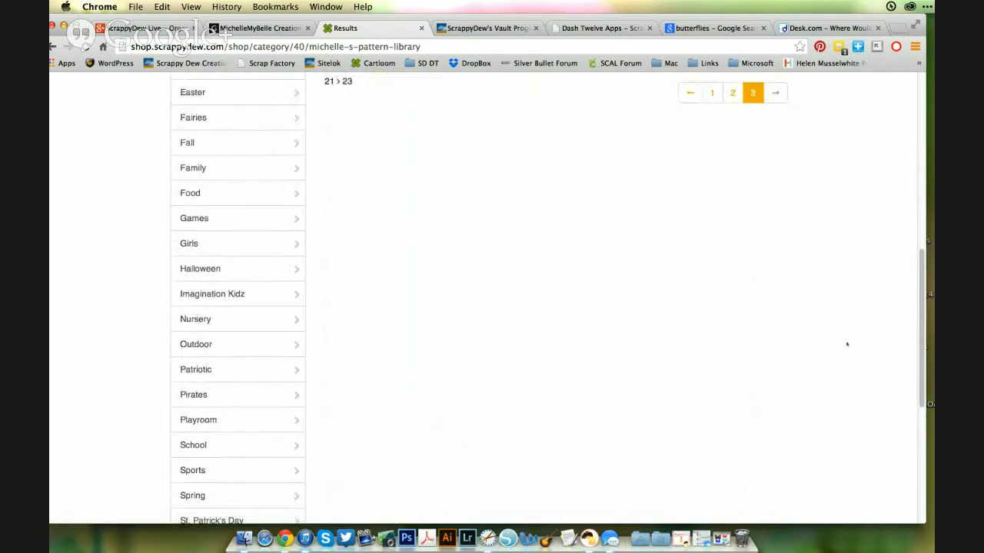
scroll(866, 329, up, 5)
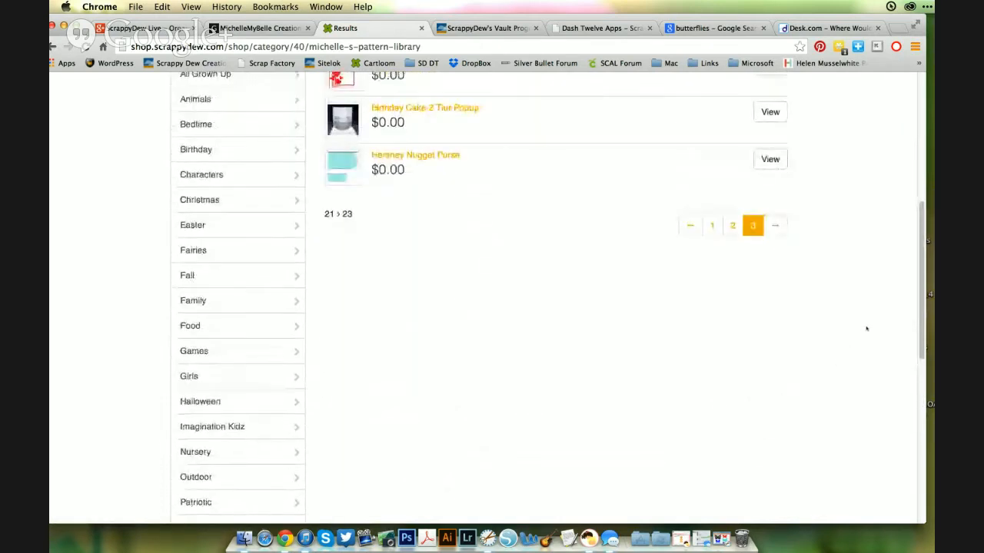
scroll(866, 329, up, 3)
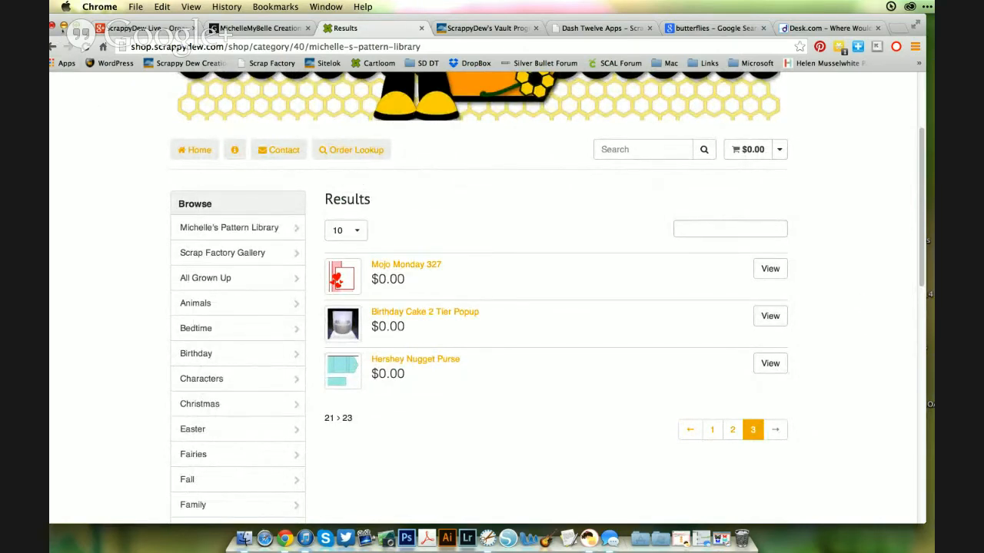
click(64, 28)
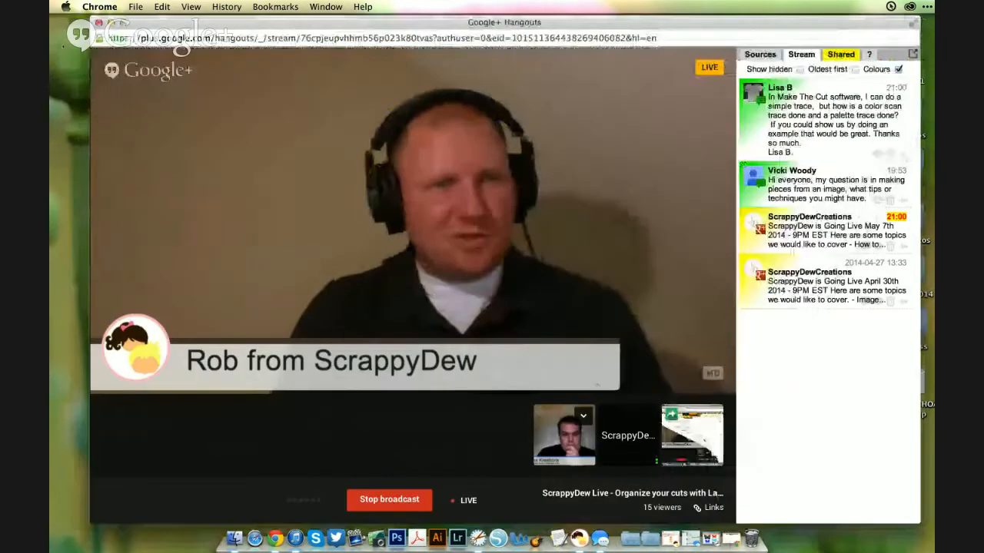
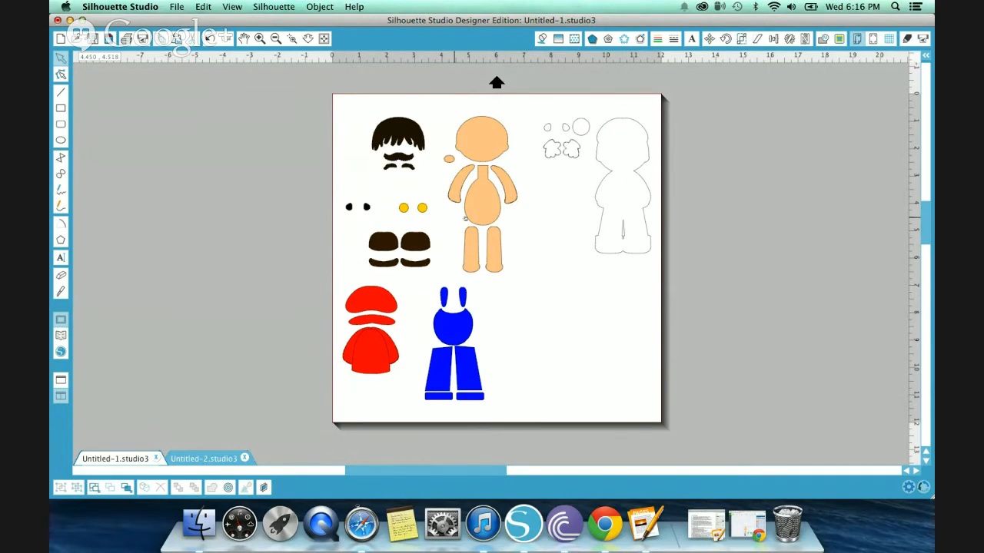
Step: Switch to Silhouette Studio, ungroup the whole character design into its colour groups, shift them slightly down, and clear the selection
click(598, 197)
right_click(598, 198)
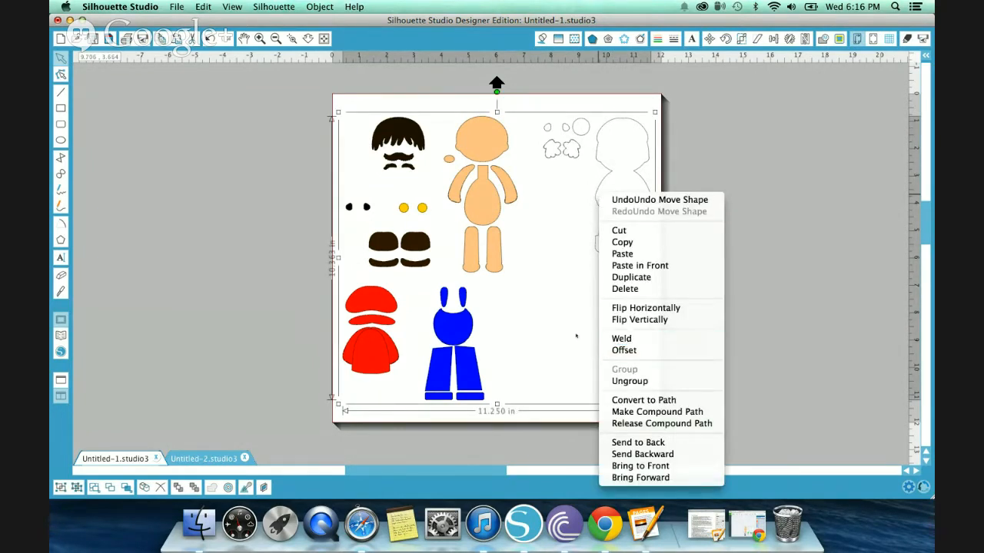
click(580, 336)
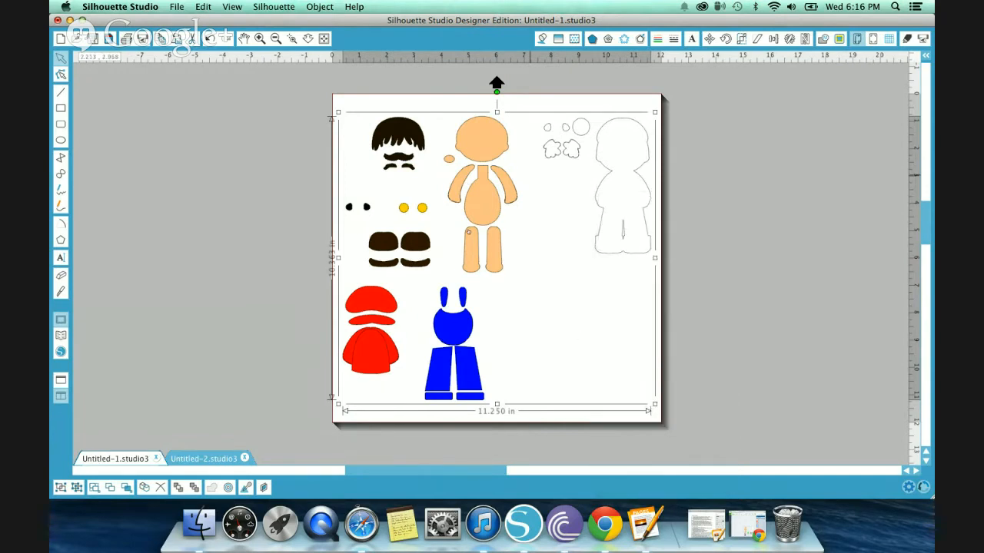
right_click(507, 198)
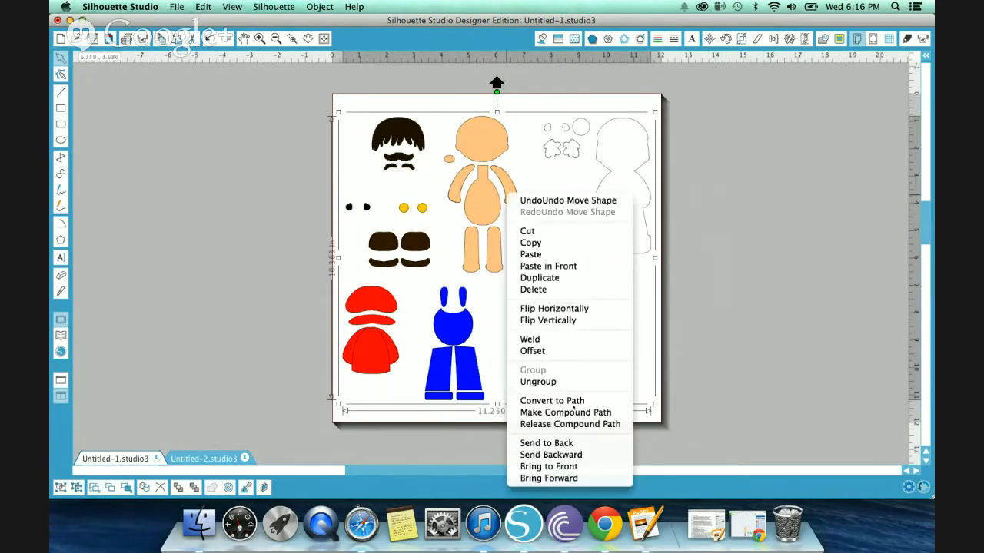
click(574, 382)
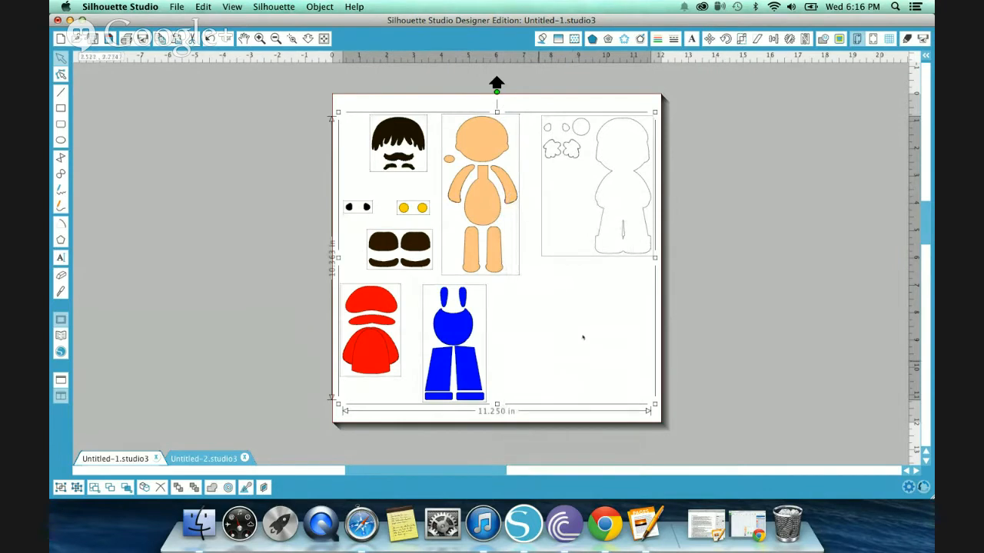
drag(609, 256, 617, 285)
click(734, 270)
Step: Ungroup the unfilled outline pieces and move the full-body outline below the small eye and glove shapes
click(615, 237)
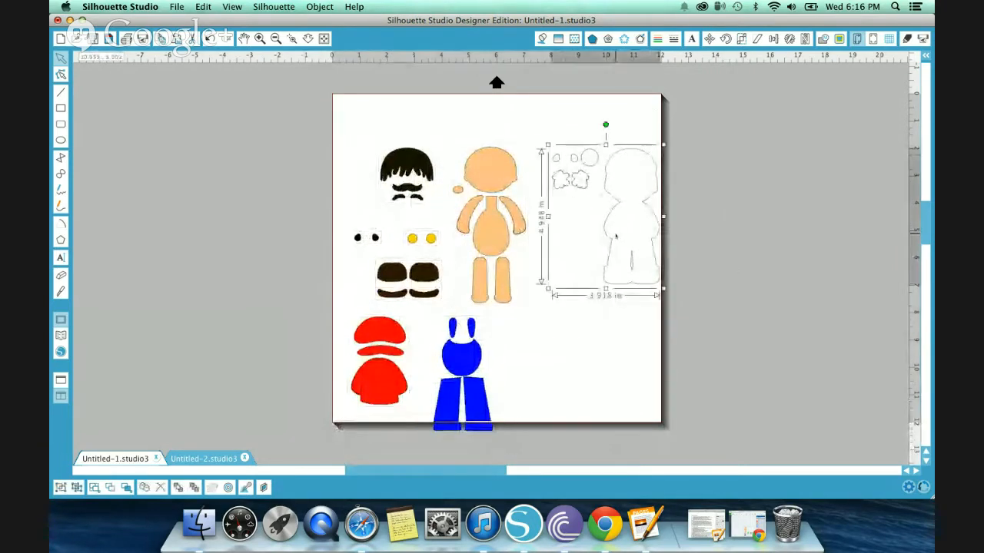
right_click(614, 236)
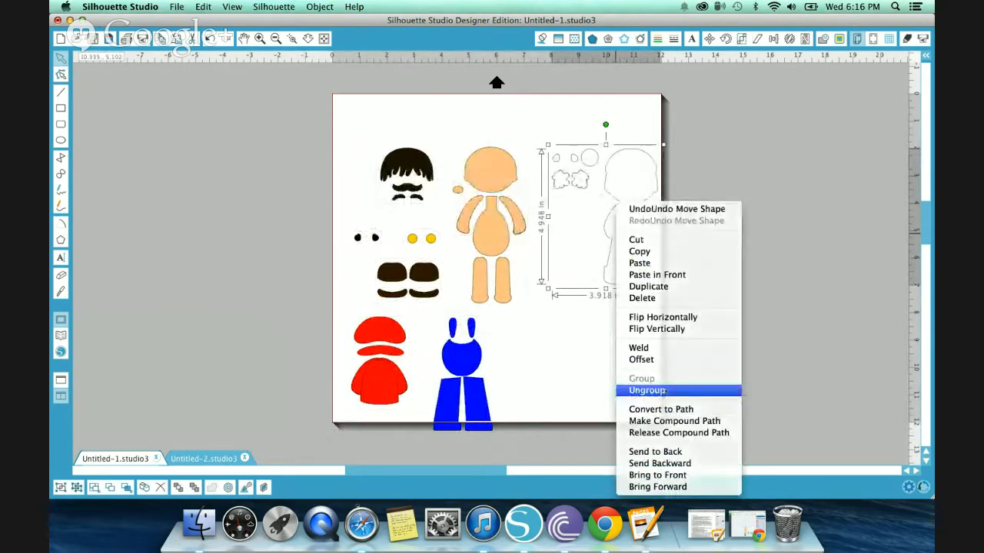
click(646, 390)
drag(607, 269, 548, 362)
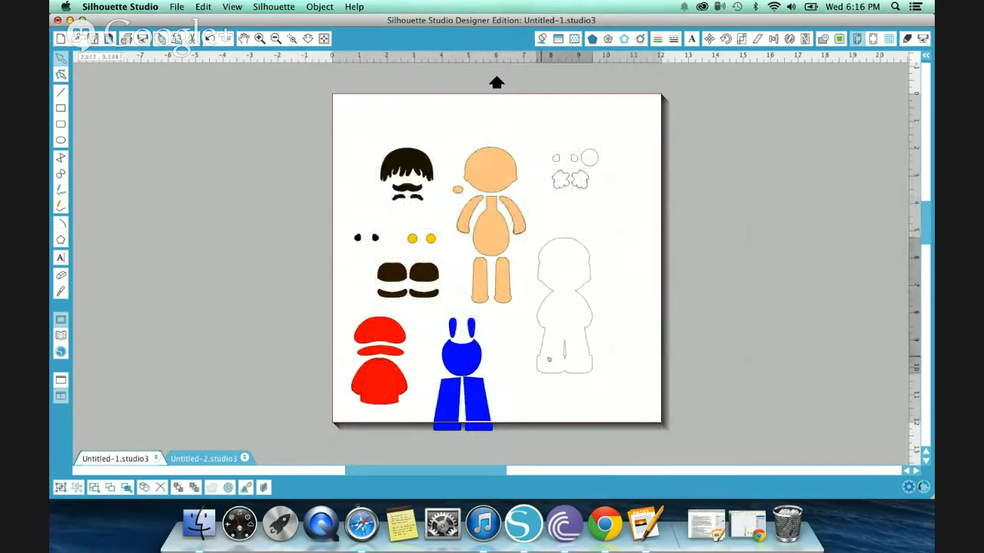
Step: Ungroup the skin-coloured body pieces and move the right leg into the matching leg of the full-body outline
right_click(504, 202)
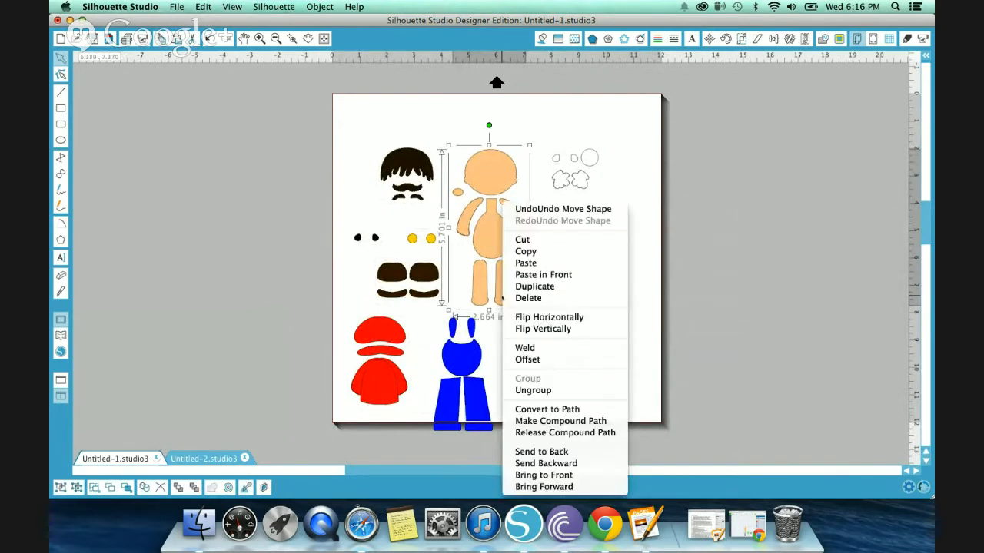
click(532, 389)
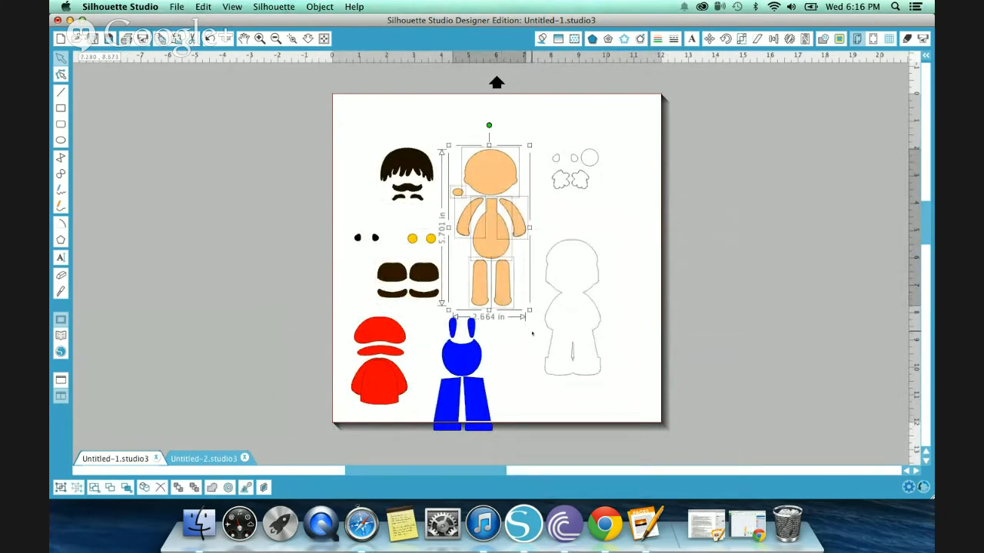
click(519, 296)
drag(504, 291, 583, 356)
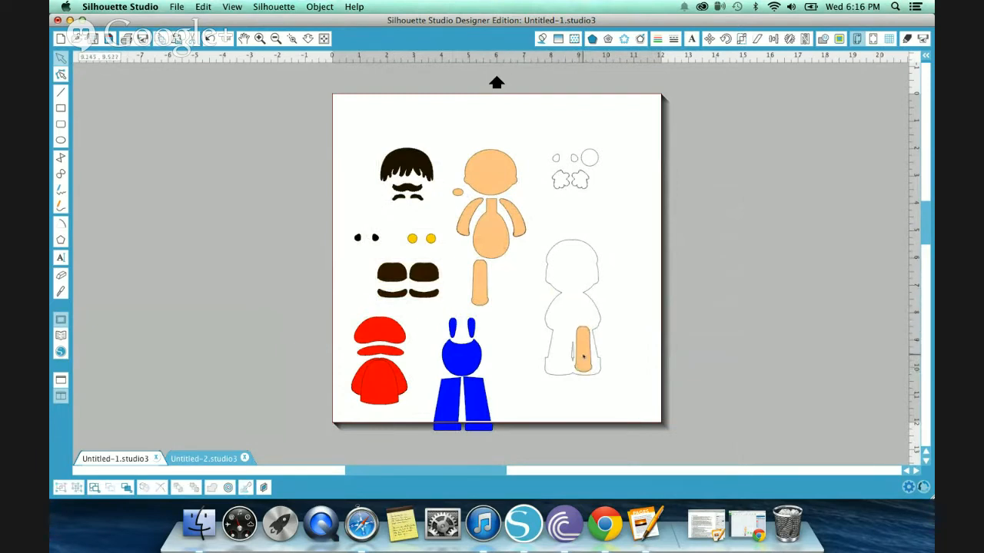
Step: Ungroup the blue overalls pieces and place the right trouser leg over the skin-coloured leg in the outline
click(470, 366)
right_click(471, 366)
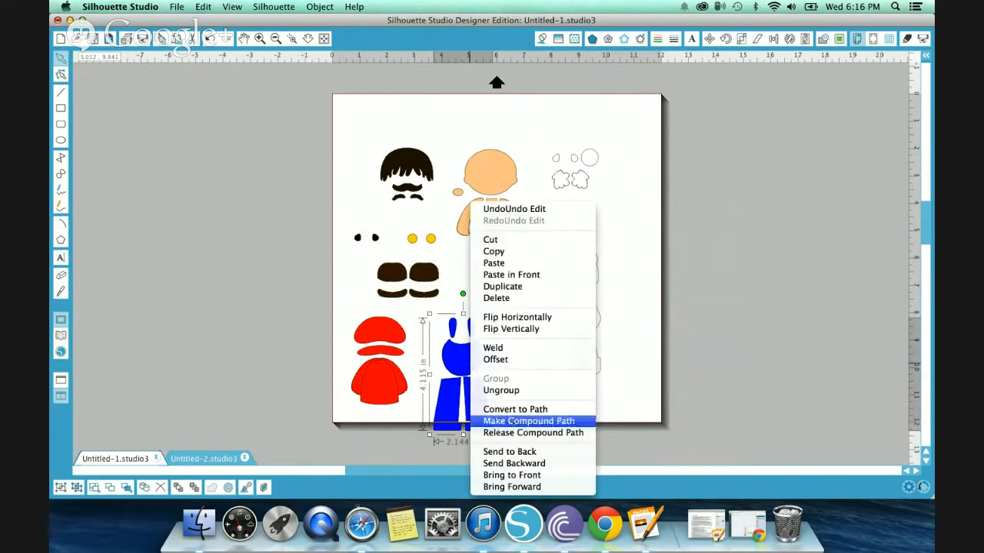
click(502, 390)
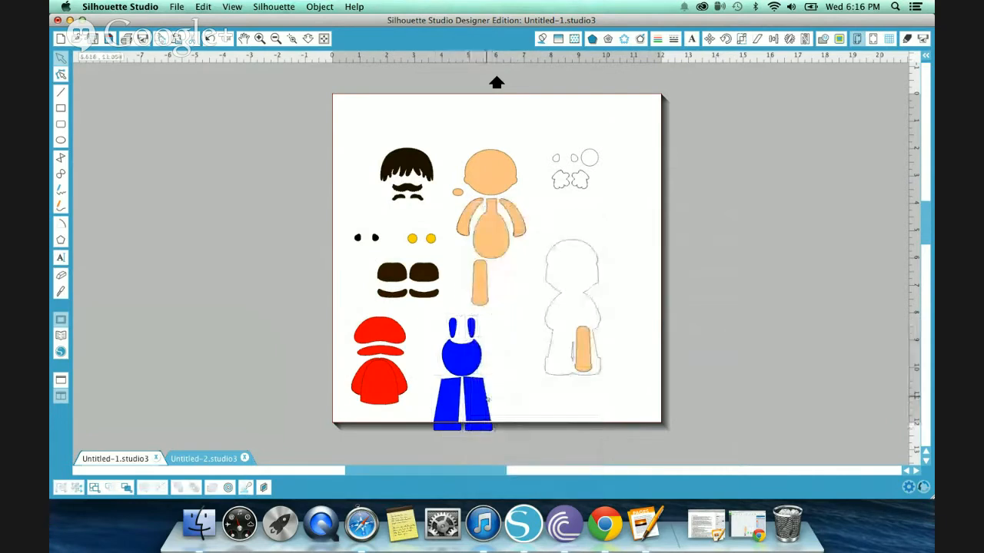
drag(478, 399, 594, 345)
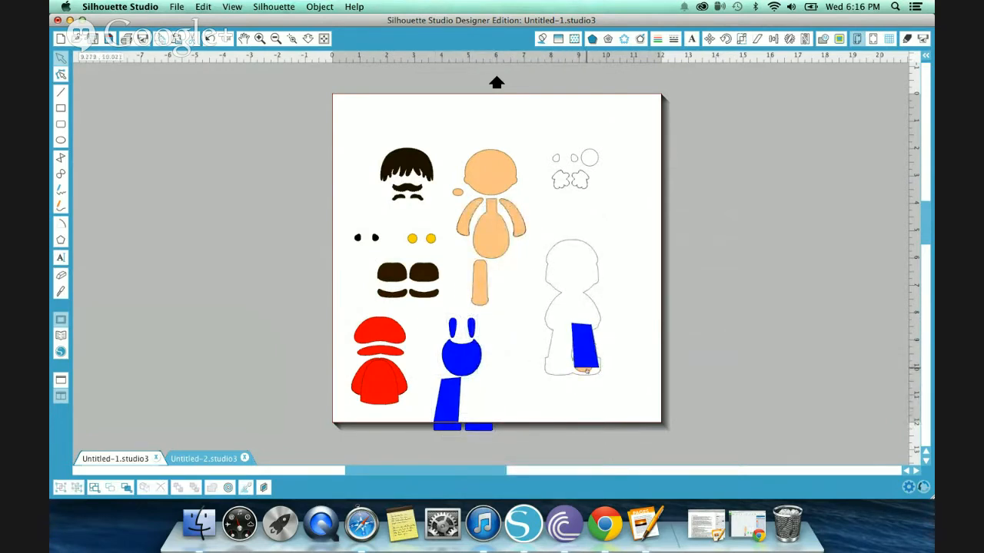
Step: Slide the skin-coloured leg out from under the trouser leg, bring it to the front, and move it back onto the trouser leg
click(586, 370)
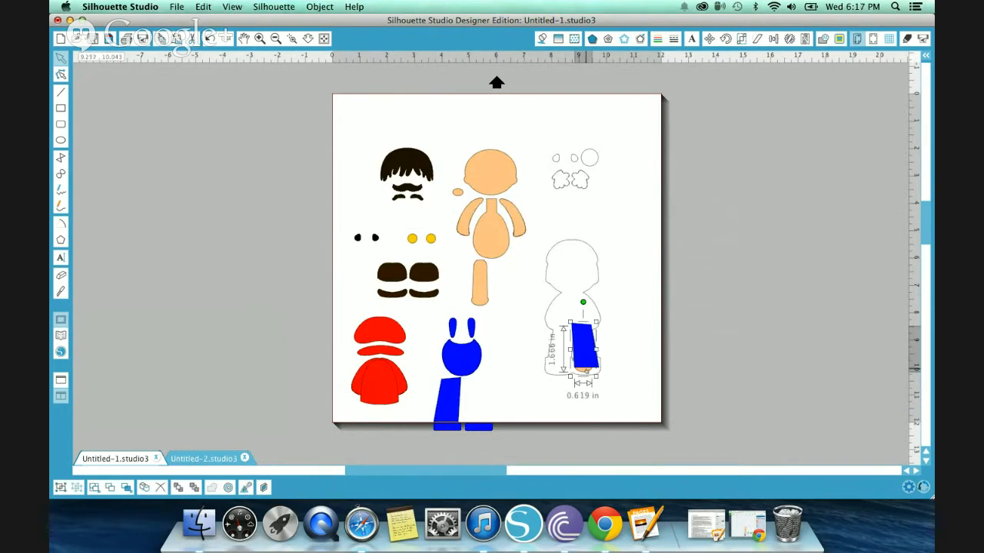
drag(586, 370, 600, 369)
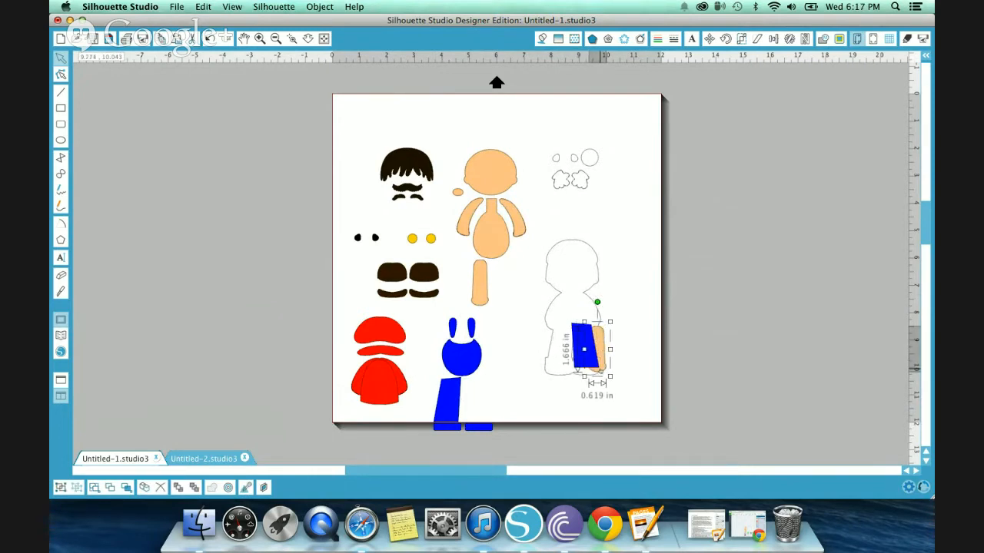
right_click(600, 370)
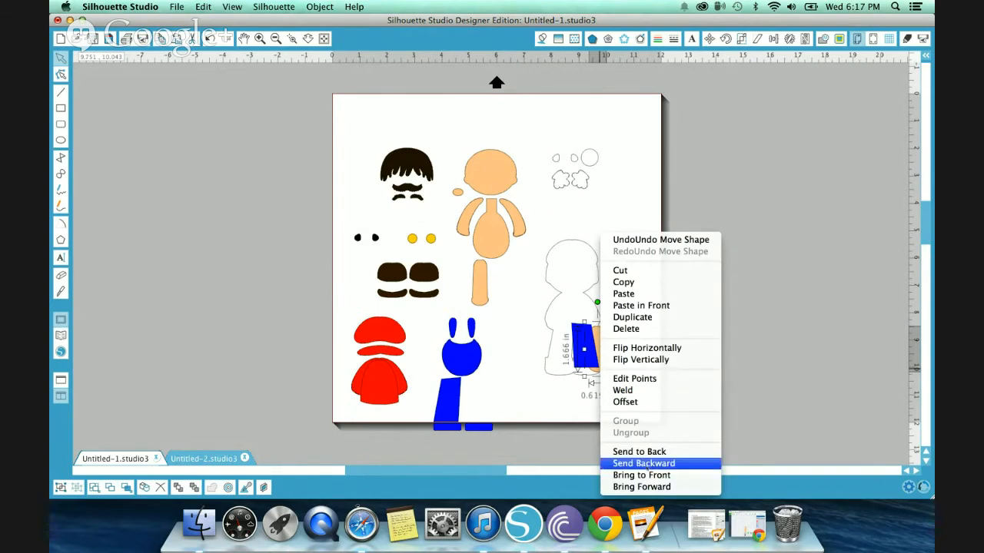
click(651, 475)
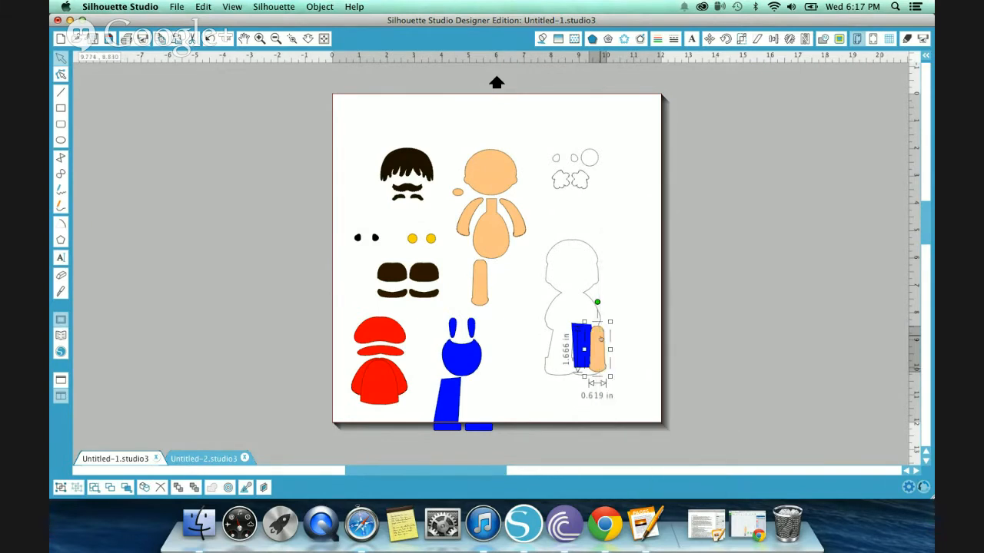
drag(598, 340, 588, 337)
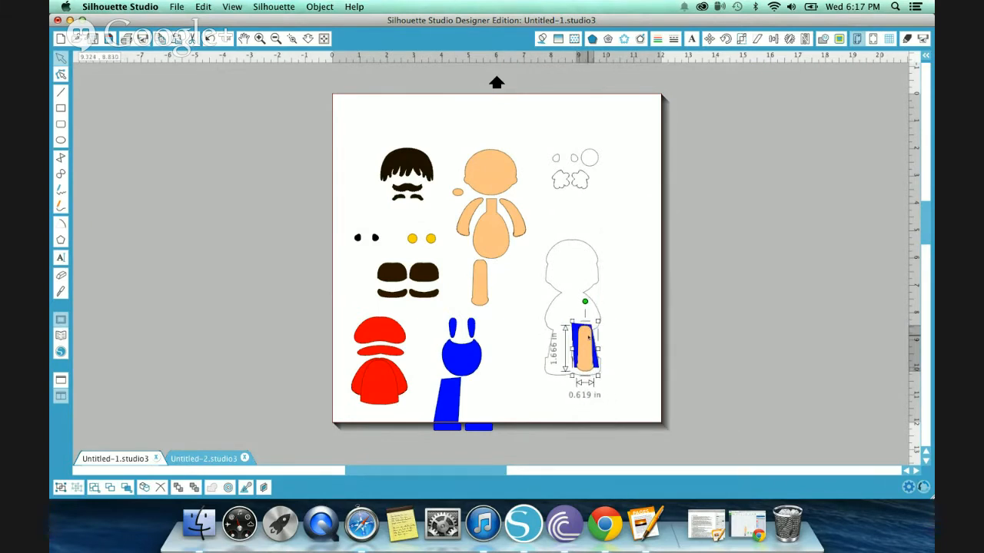
Step: Bring the blue trouser leg to the front so it covers the skin-coloured leg, and clear the selection
shift+click(576, 323)
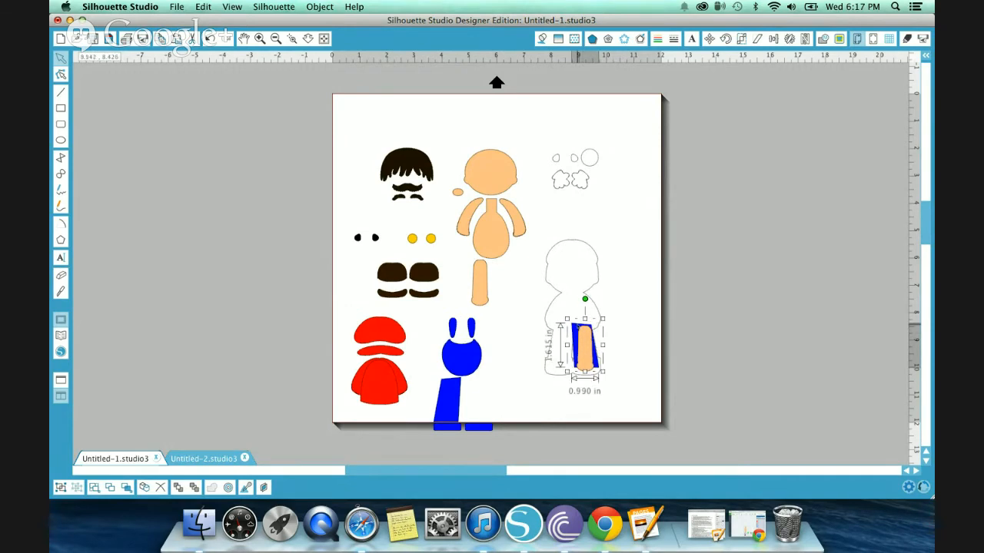
right_click(578, 346)
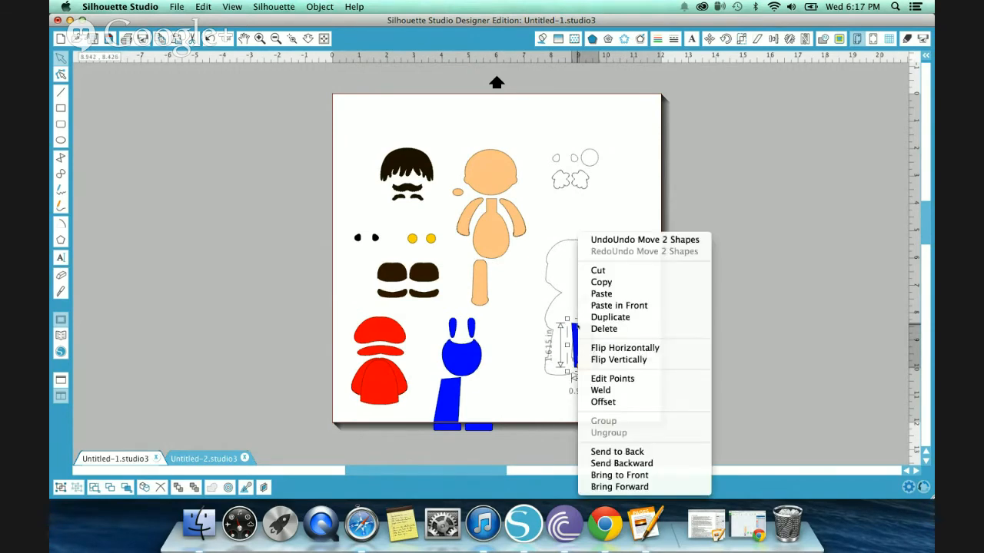
click(617, 452)
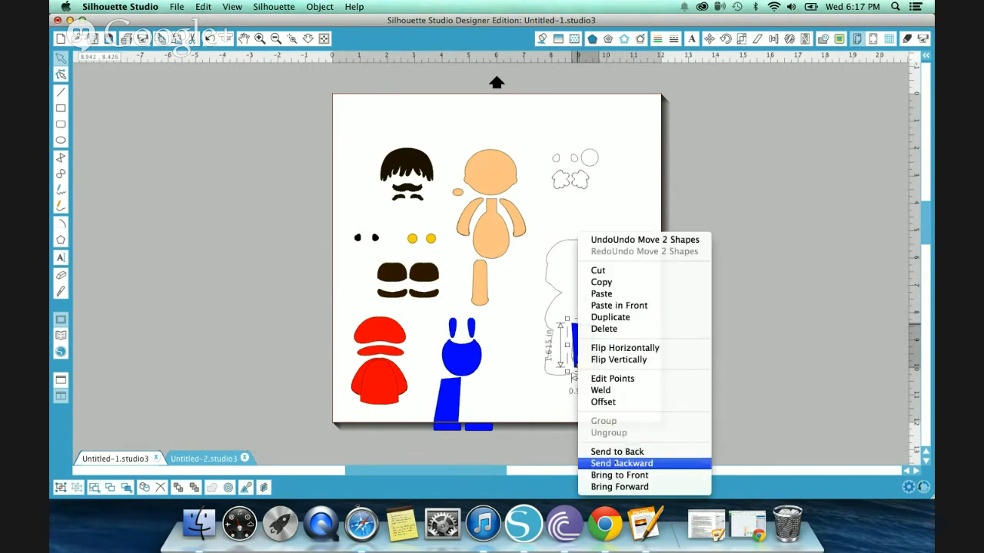
click(619, 475)
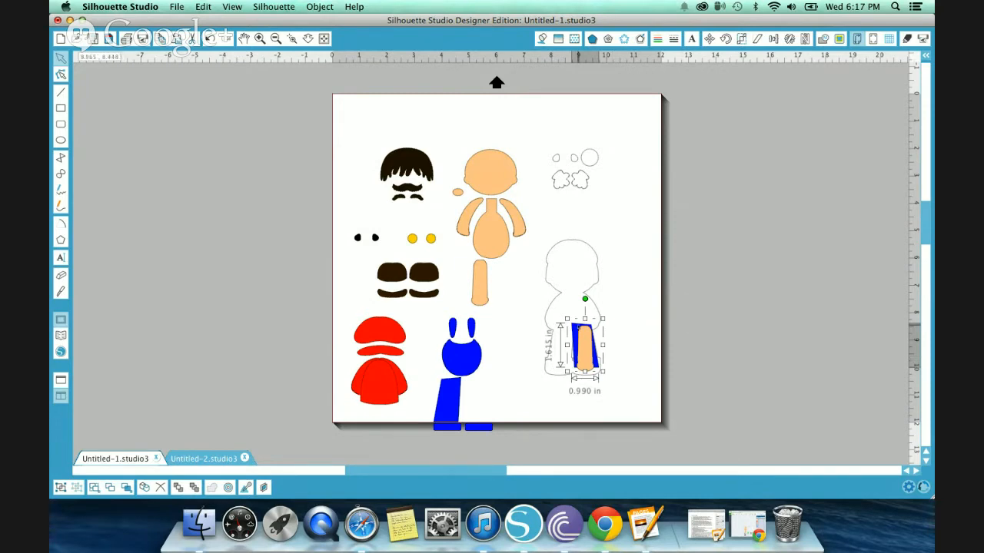
right_click(575, 374)
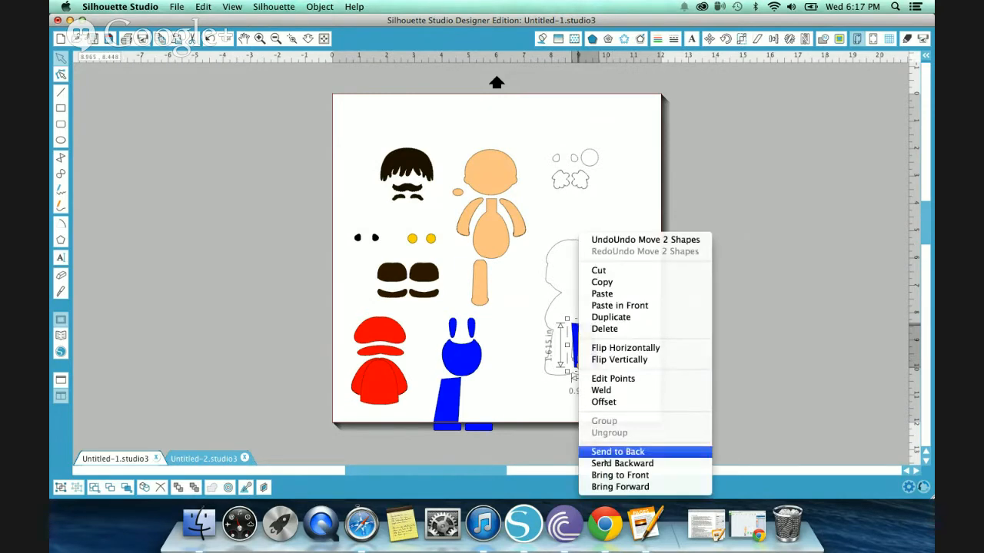
click(619, 475)
click(602, 408)
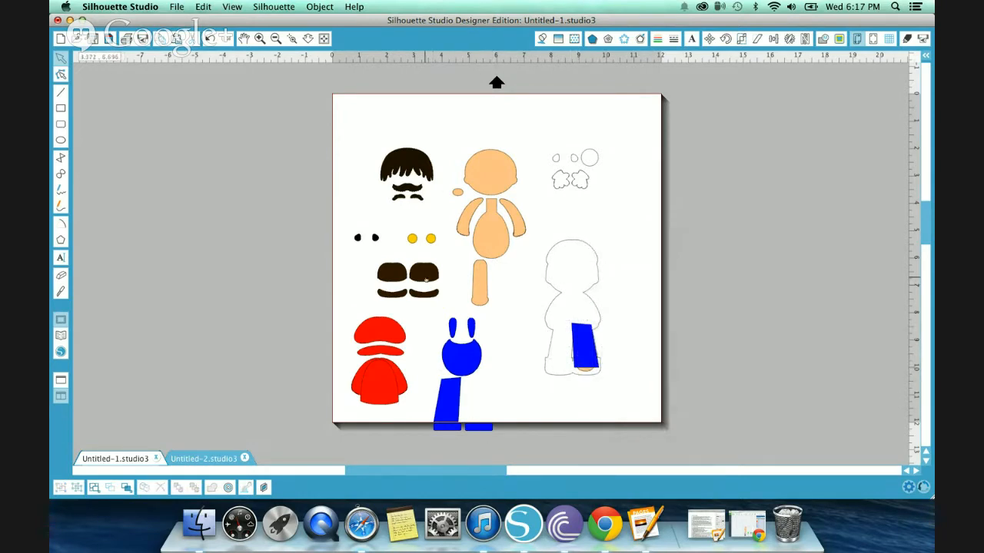
Step: Move the brown shoe group beyond the page edge beside the outline figure and ungroup it
drag(426, 280, 683, 377)
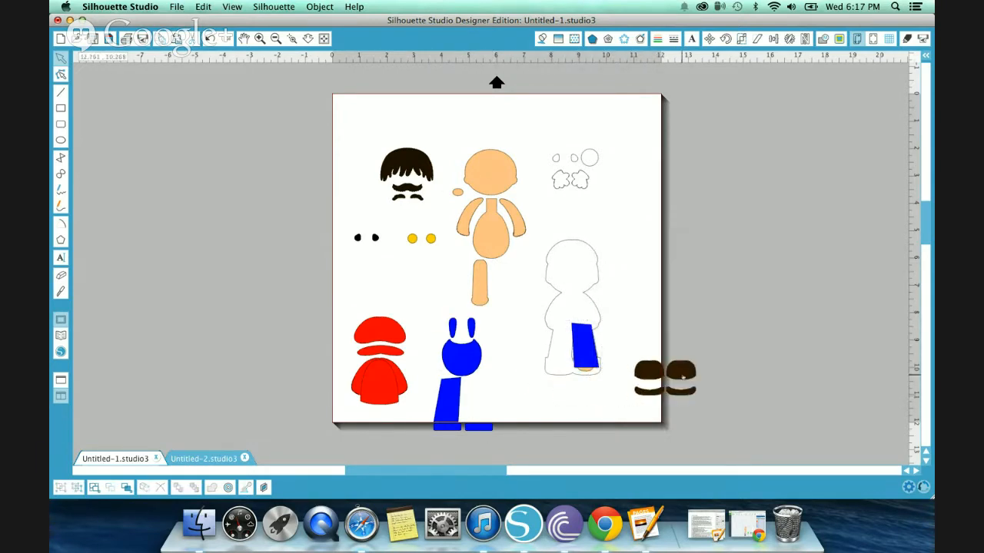
right_click(683, 377)
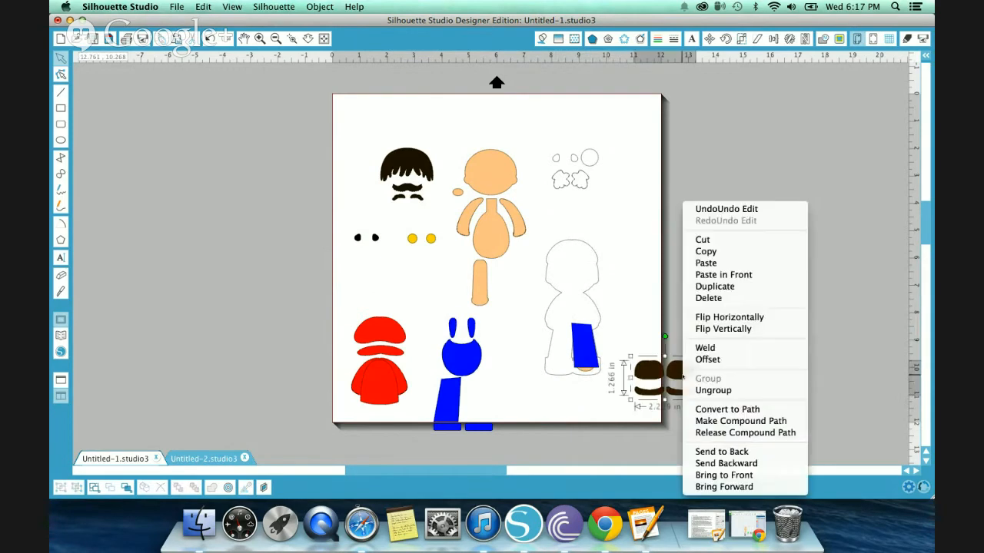
click(732, 391)
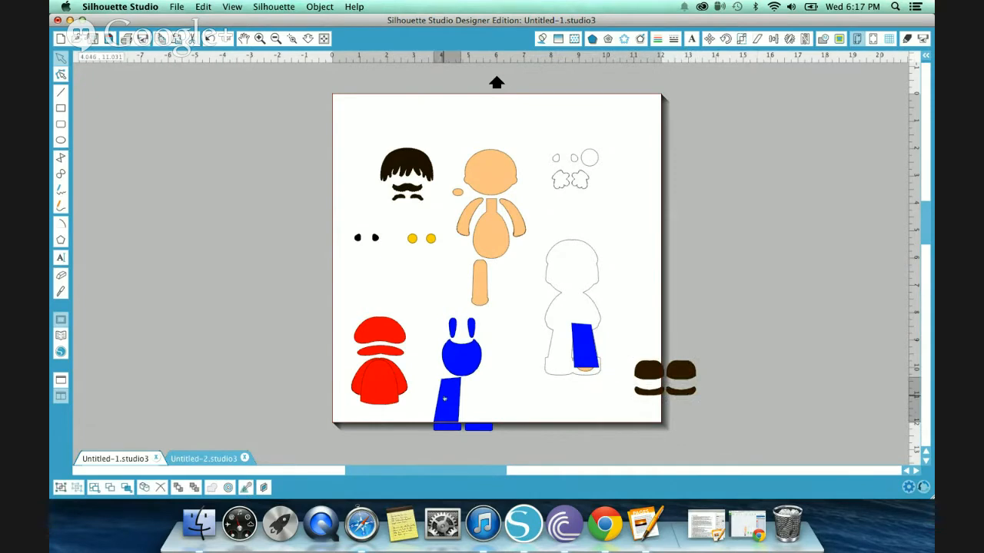
Step: Place the left blue trouser leg and the left brown shoe upper on the body outline
mouse_move(447, 396)
mouse_down()
mouse_move(556, 342)
mouse_move(578, 345)
mouse_up()
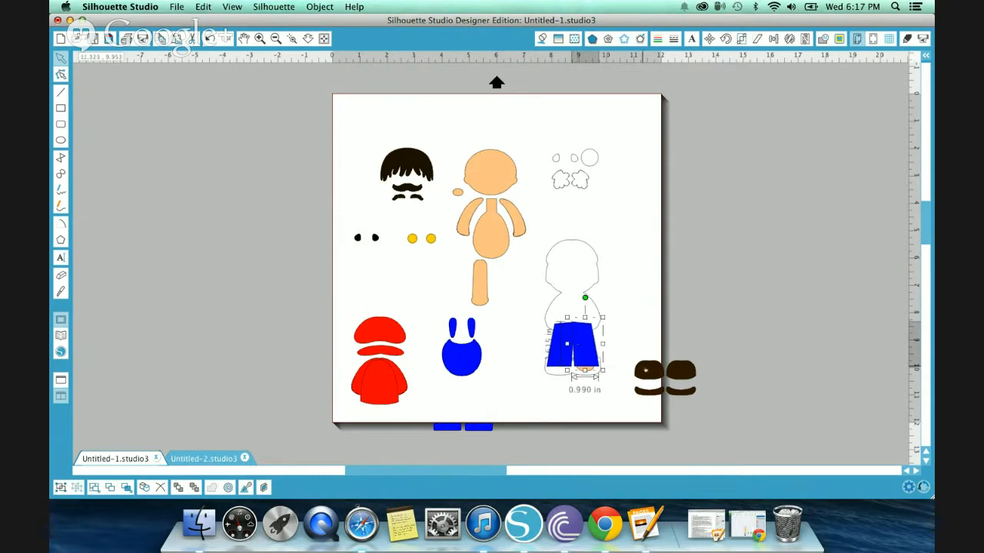
drag(644, 371, 555, 361)
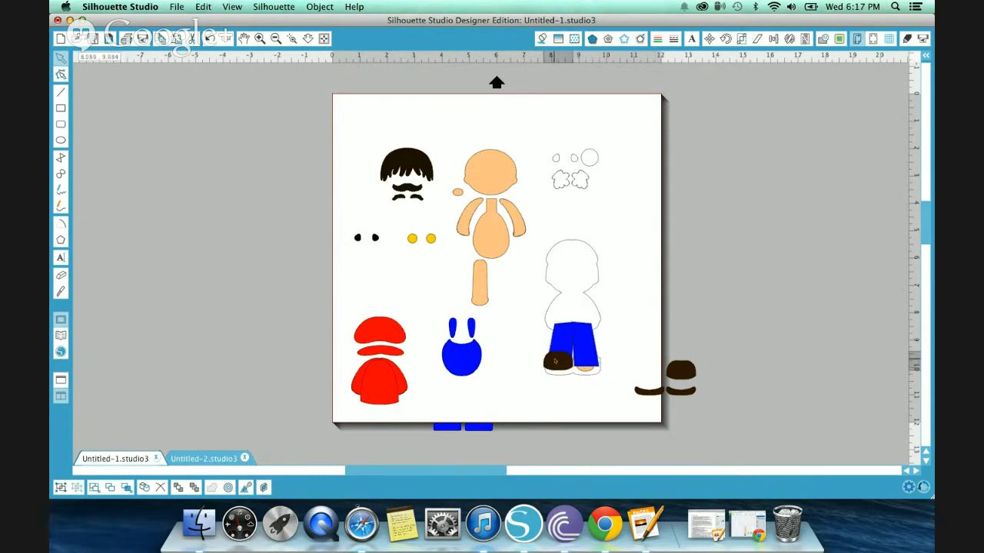
Step: Move the right brown shoe upper onto the outline's foot, bring it to the front, and align it beside the left shoe
click(698, 372)
drag(690, 372, 602, 367)
click(601, 366)
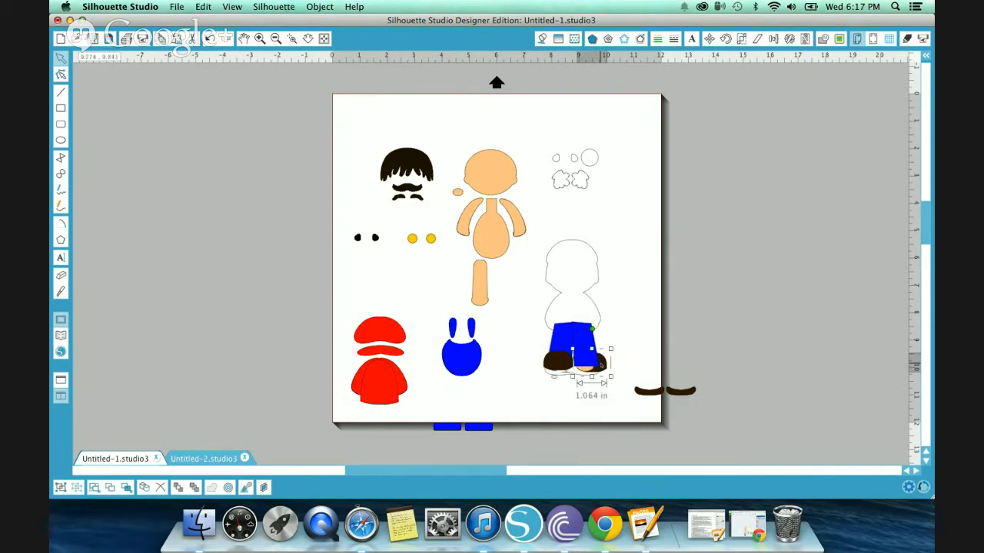
right_click(601, 366)
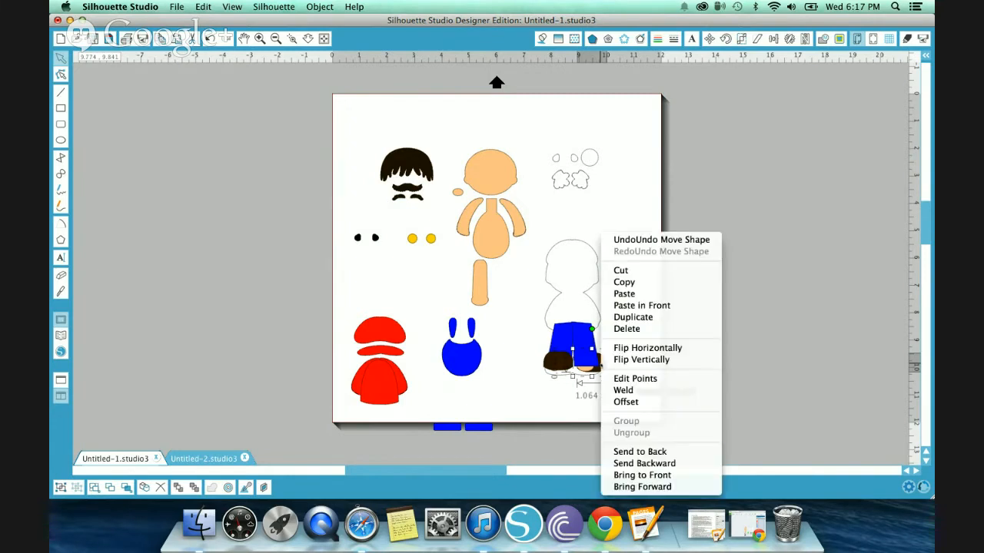
click(631, 472)
click(620, 400)
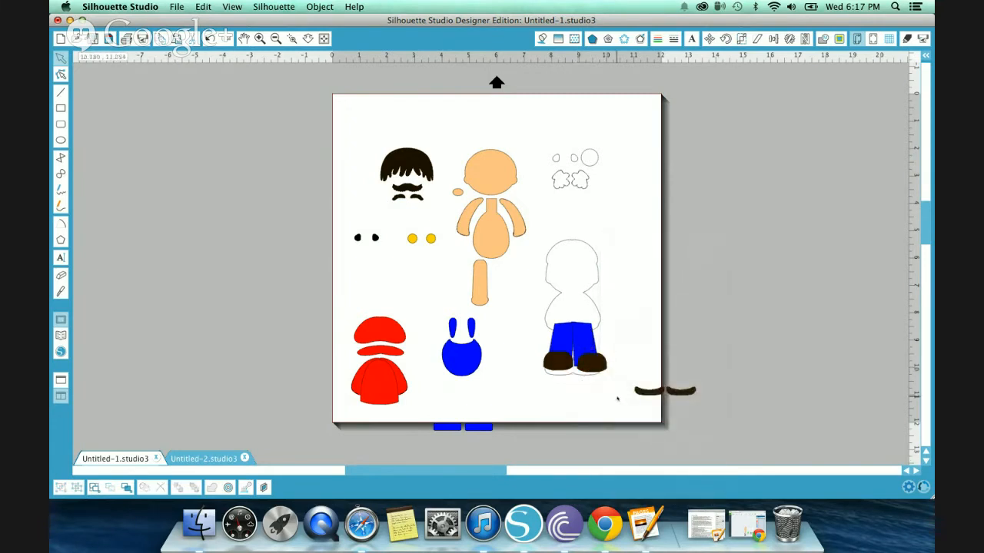
drag(580, 365, 577, 364)
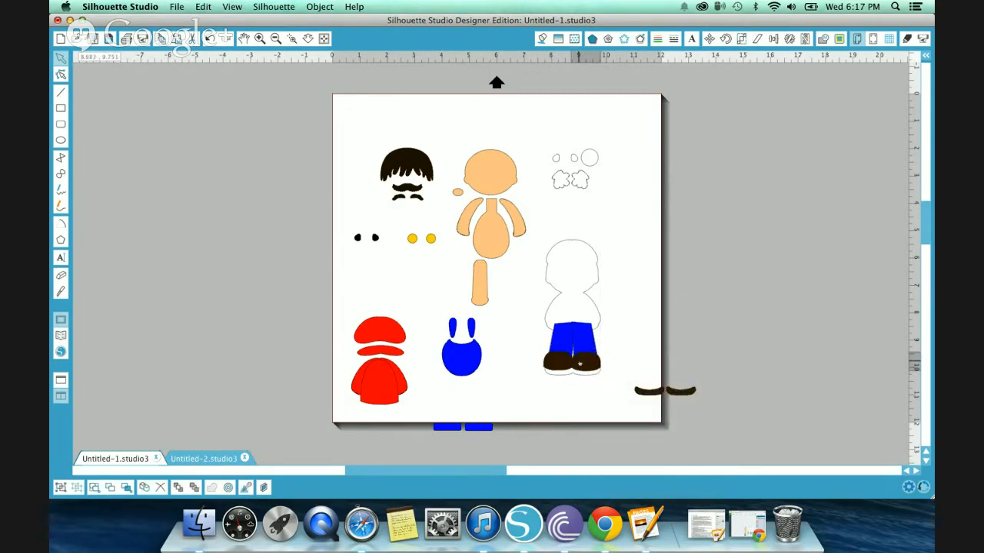
click(580, 362)
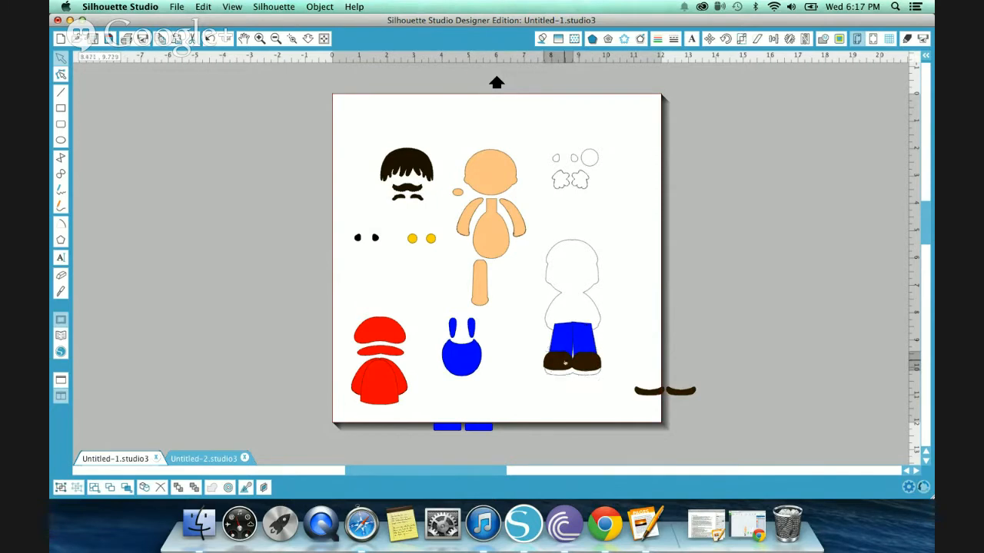
Step: Adjust the shoe uppers to fit the outline's feet, and place the two brown sole pieces along their lower edges
right_click(565, 362)
click(533, 402)
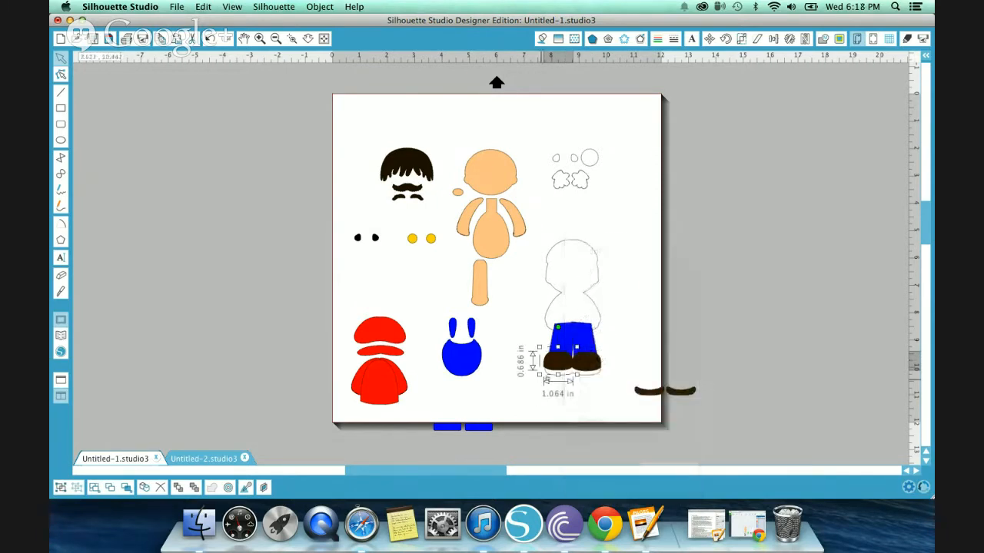
drag(558, 365, 558, 367)
click(627, 394)
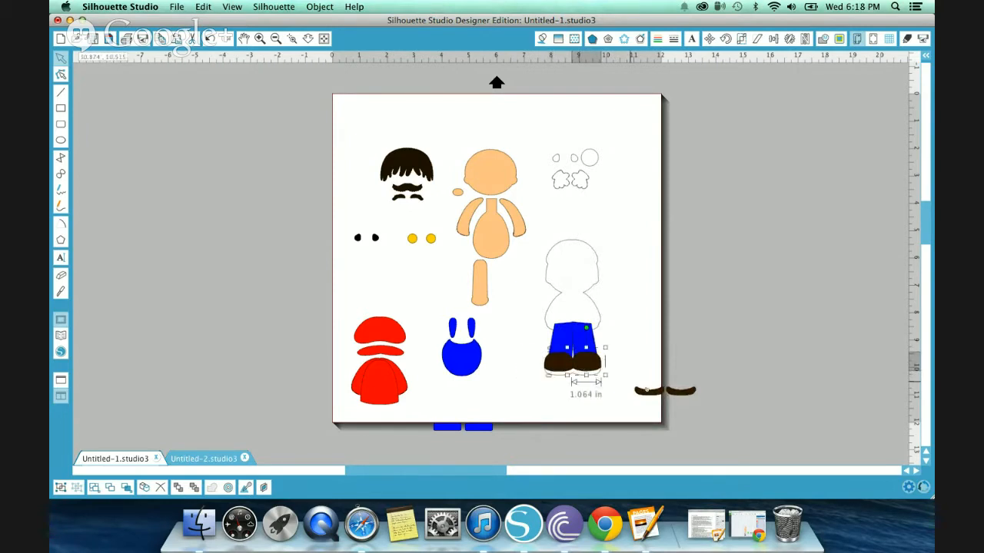
drag(645, 392, 556, 372)
drag(680, 391, 587, 377)
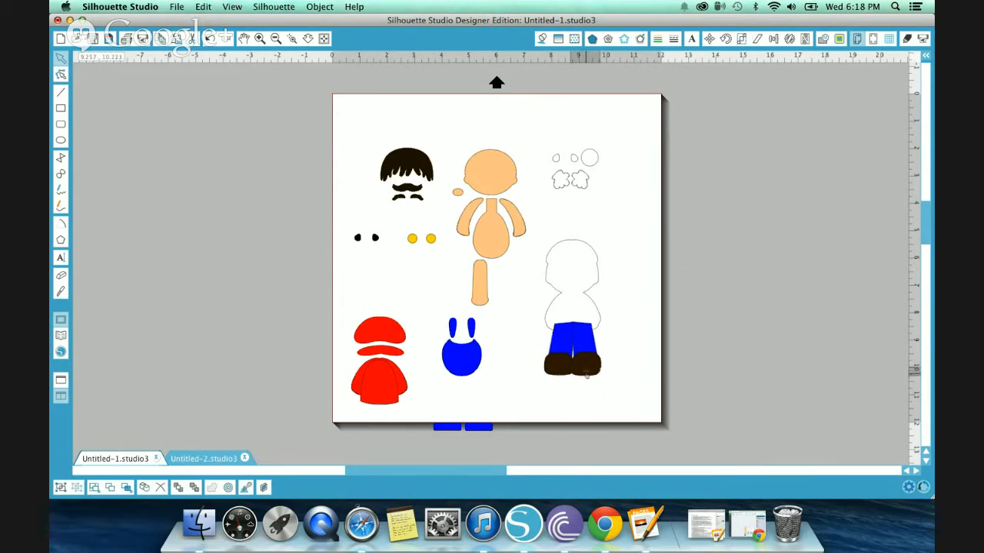
click(654, 323)
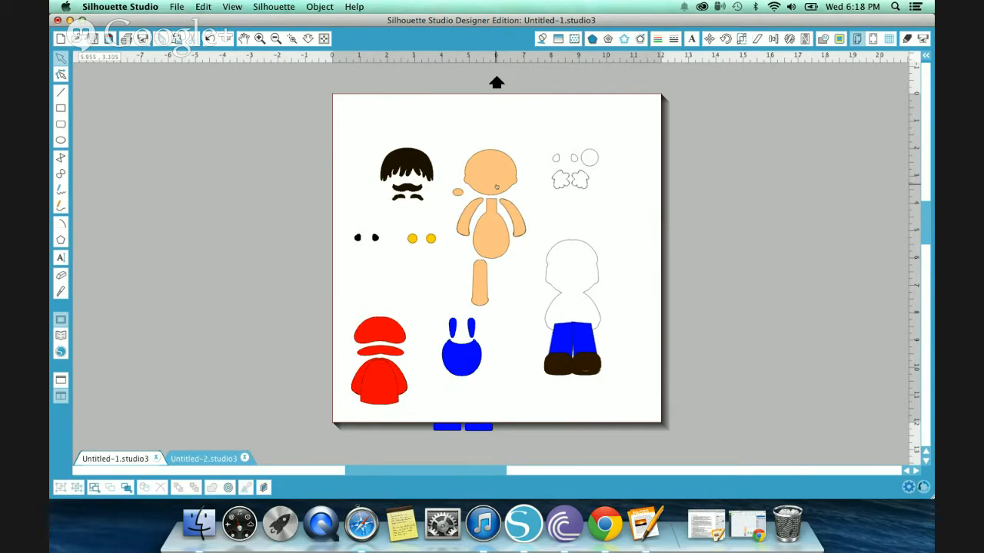
Step: Shift the skin-coloured head slightly, and select and delete every character piece on the page
drag(496, 187, 517, 185)
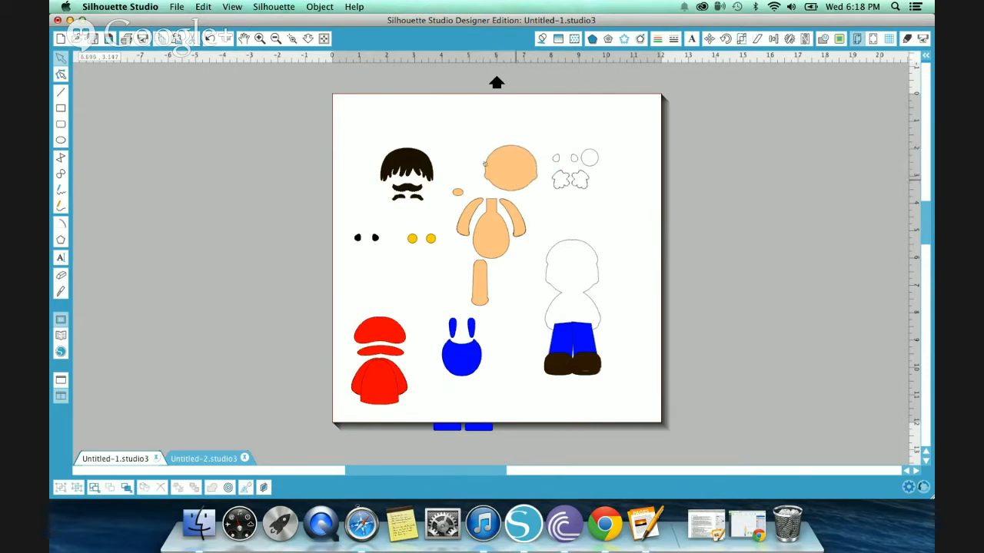
drag(354, 132, 682, 445)
key(Delete)
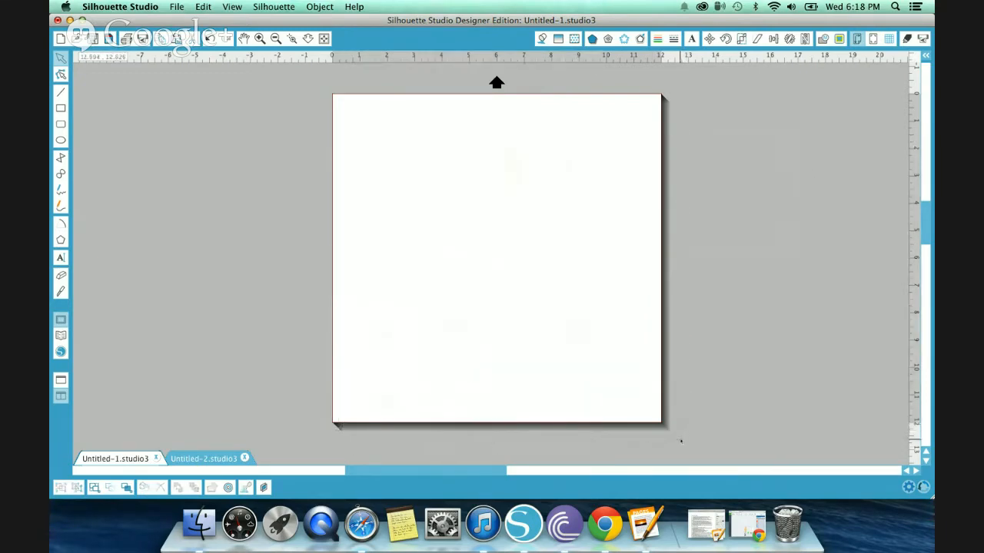
Step: Insert the SD-smurfs-2013-1 design from the SMURFS folder under SCRAPPYDEW in the library onto the page
click(65, 350)
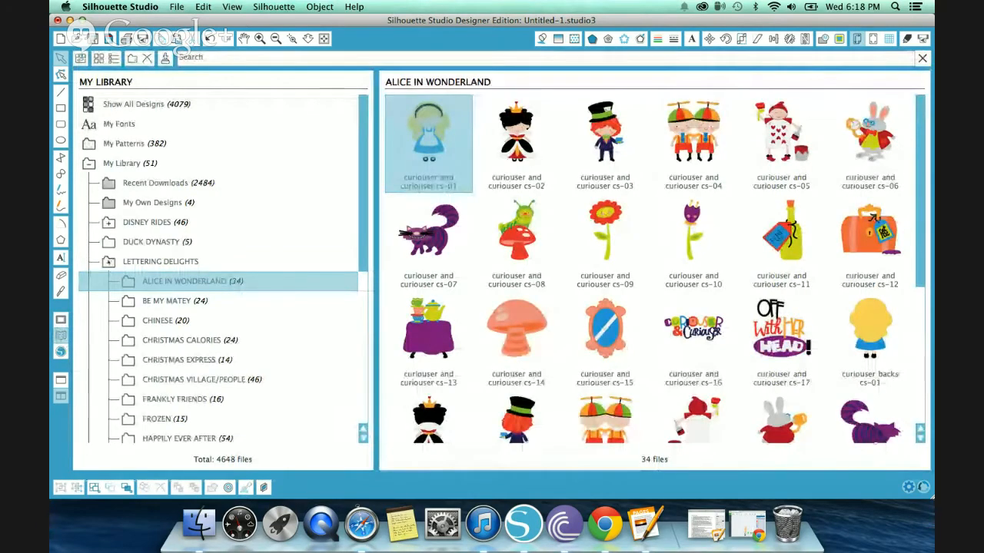
click(109, 263)
click(109, 321)
scroll(164, 359, down, 10)
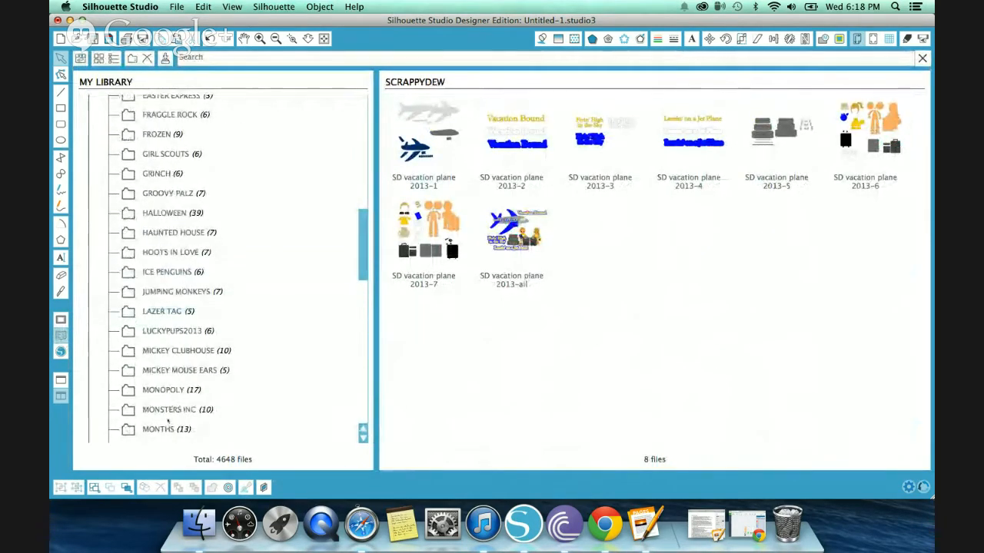
scroll(167, 419, down, 5)
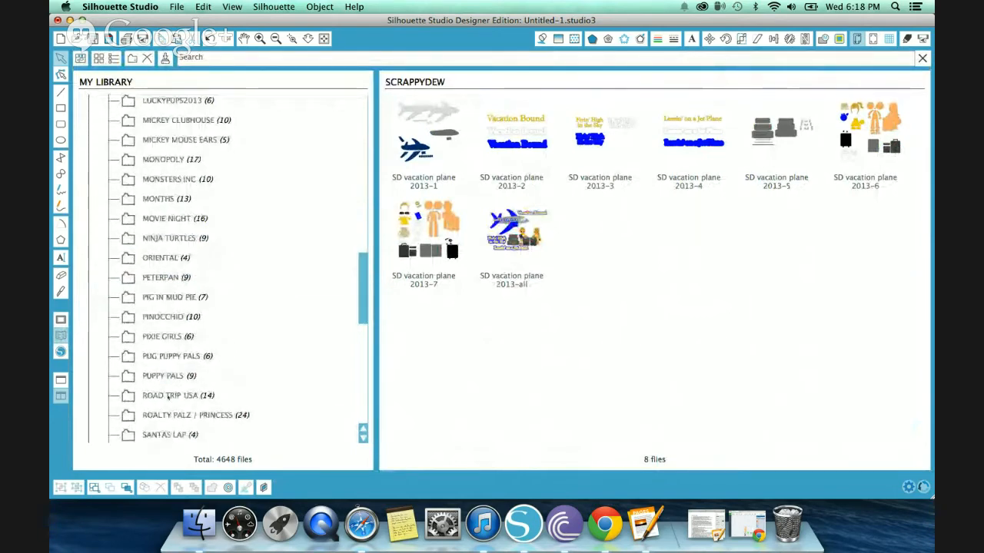
scroll(161, 385, down, 5)
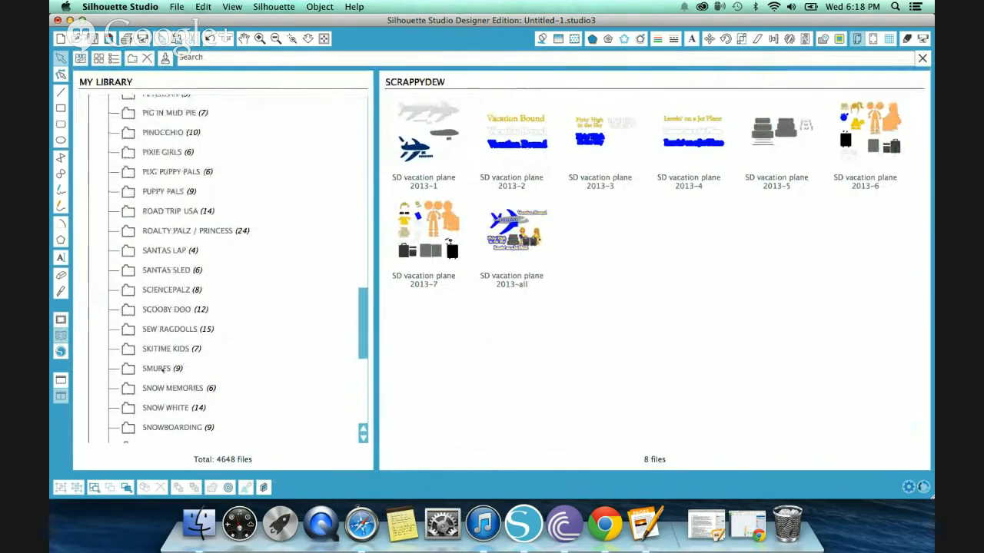
click(164, 370)
double_click(516, 142)
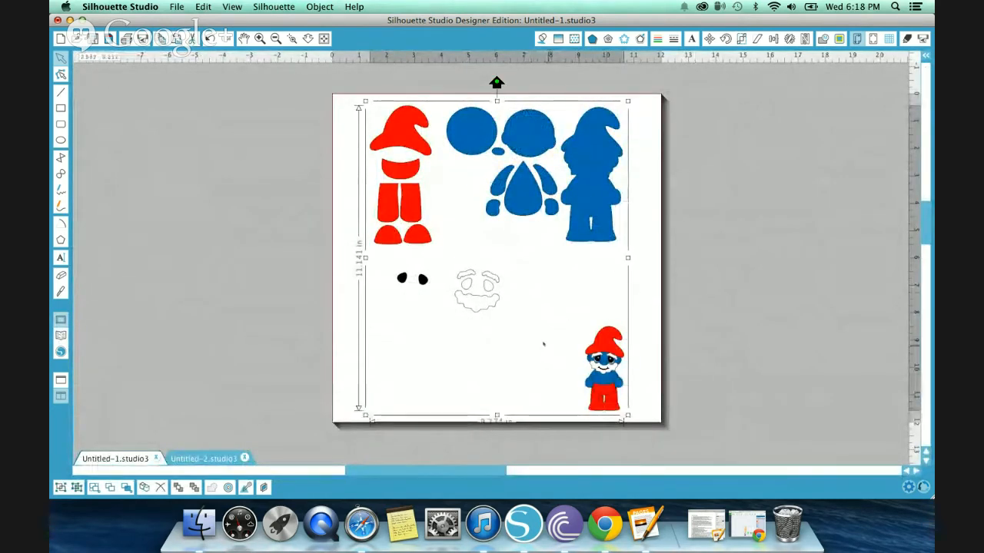
Step: Ungroup the Smurf design, and ungroup its cut pieces again so each colour set moves separately
click(571, 331)
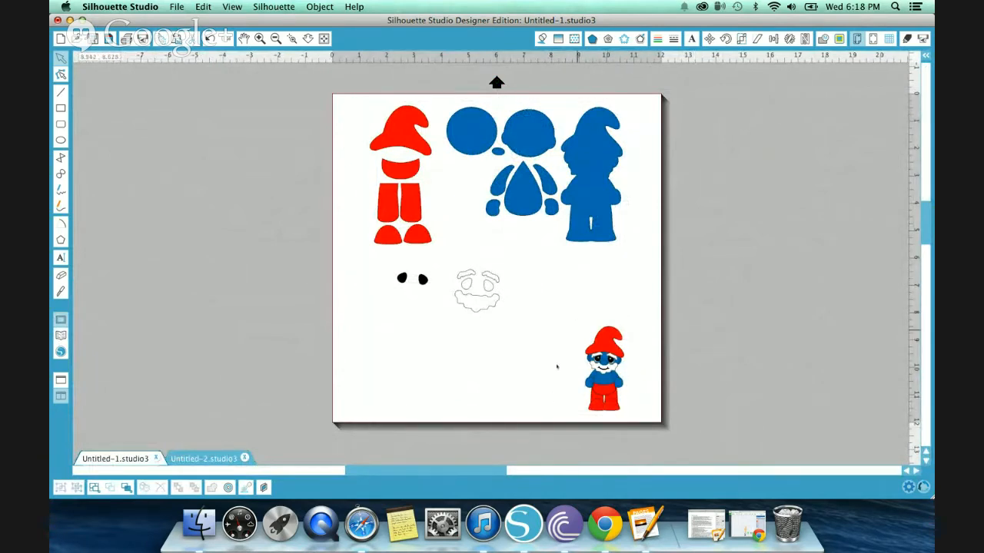
right_click(609, 206)
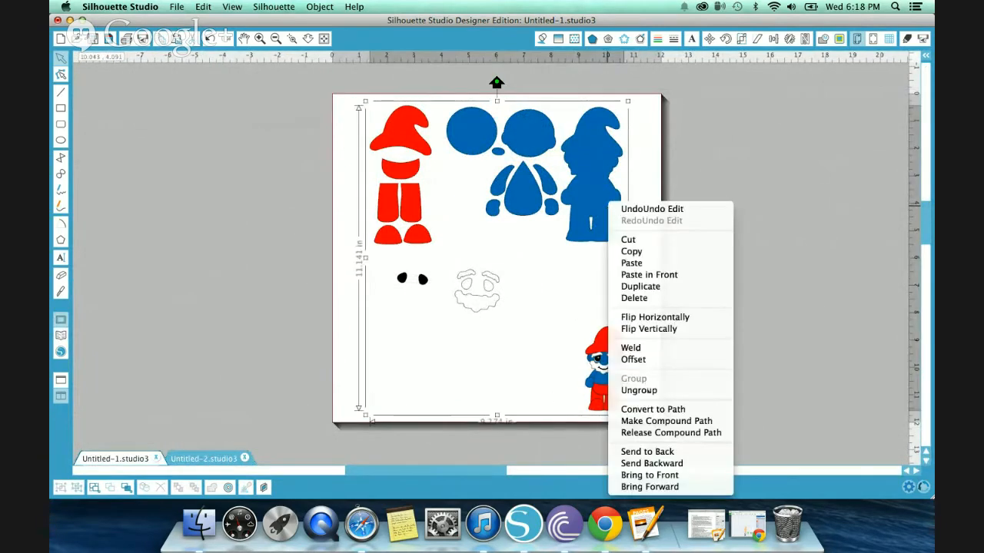
click(639, 389)
click(566, 277)
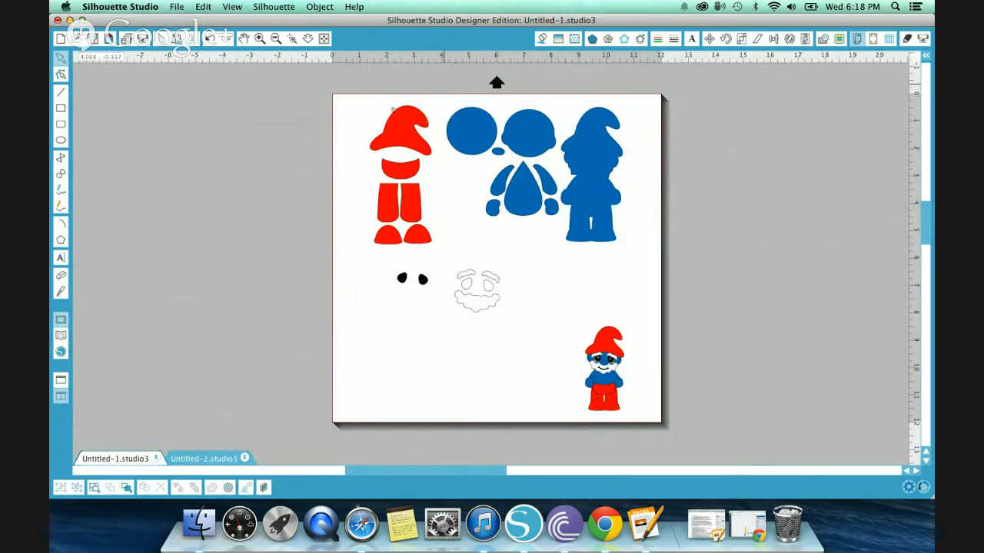
drag(397, 106, 634, 321)
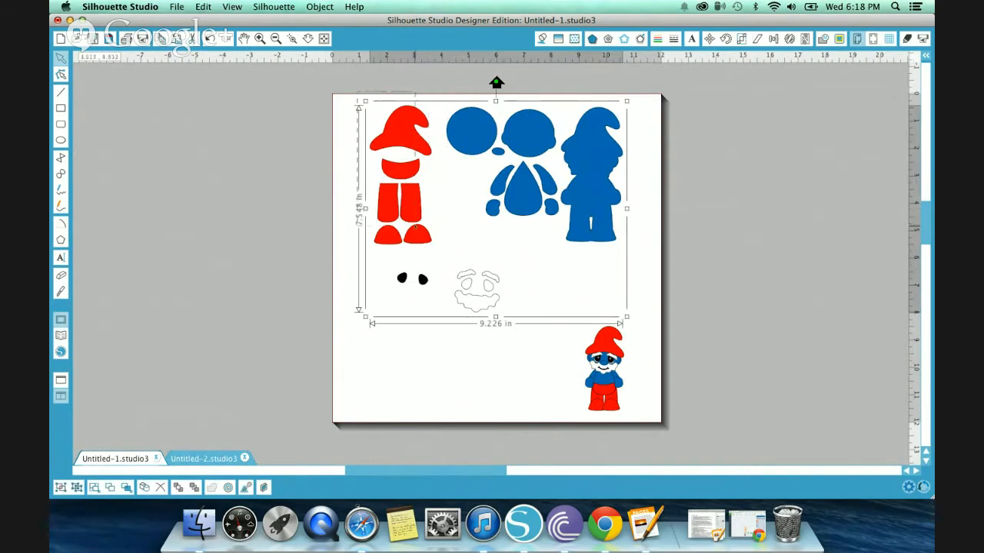
right_click(452, 203)
click(482, 390)
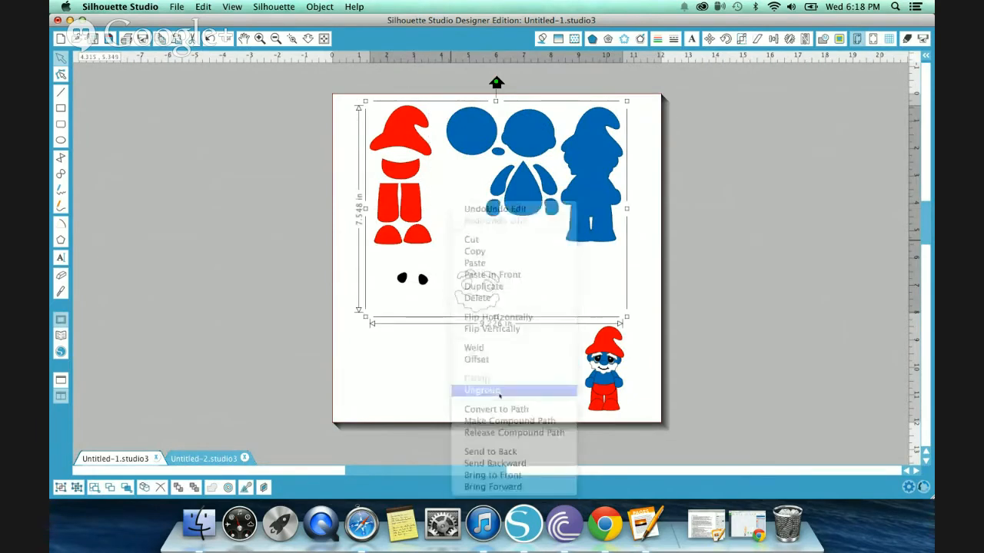
Step: Move the red pieces, eyes, white face pieces and small assembled Smurf off the page, and shift the blue pieces to the page's upper-left area
drag(355, 101, 253, 175)
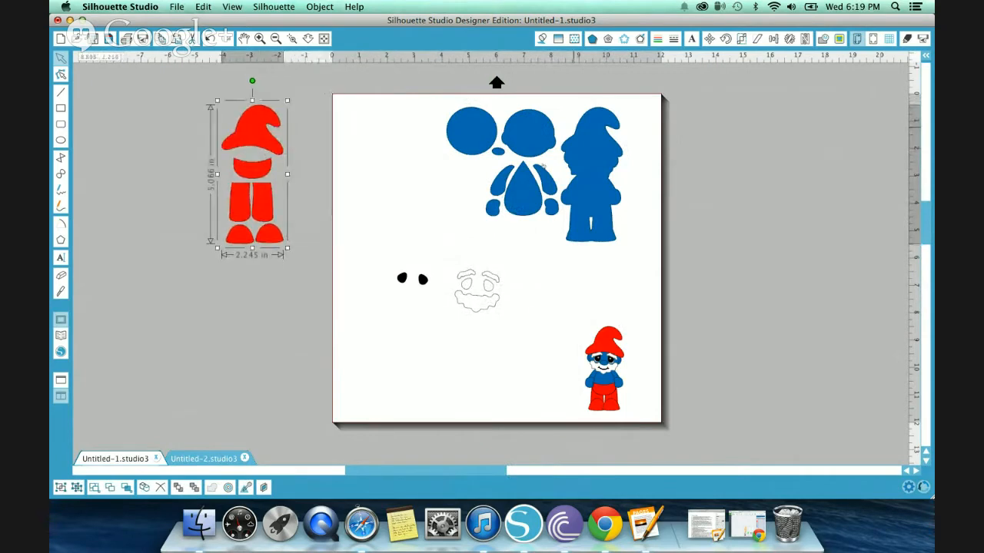
drag(382, 268, 677, 412)
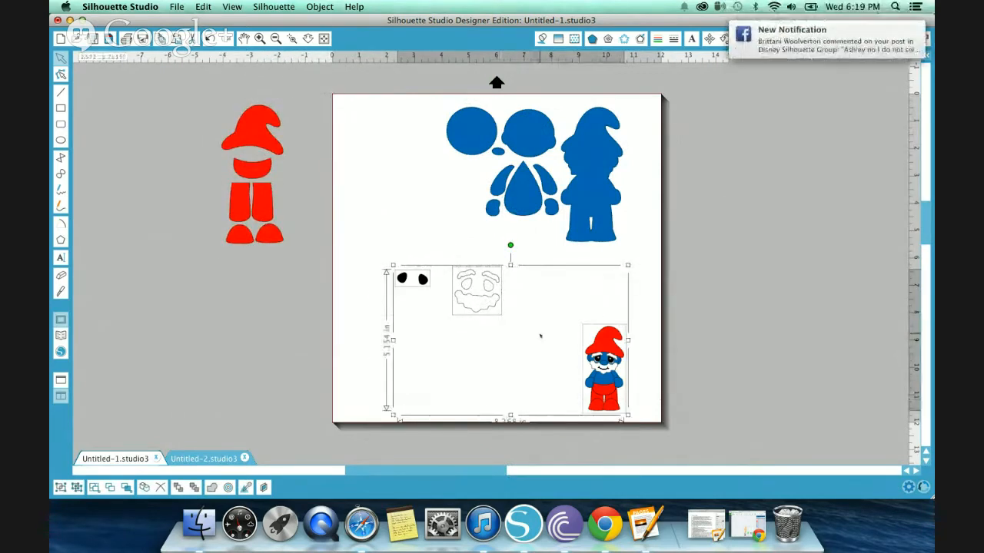
drag(540, 335, 678, 422)
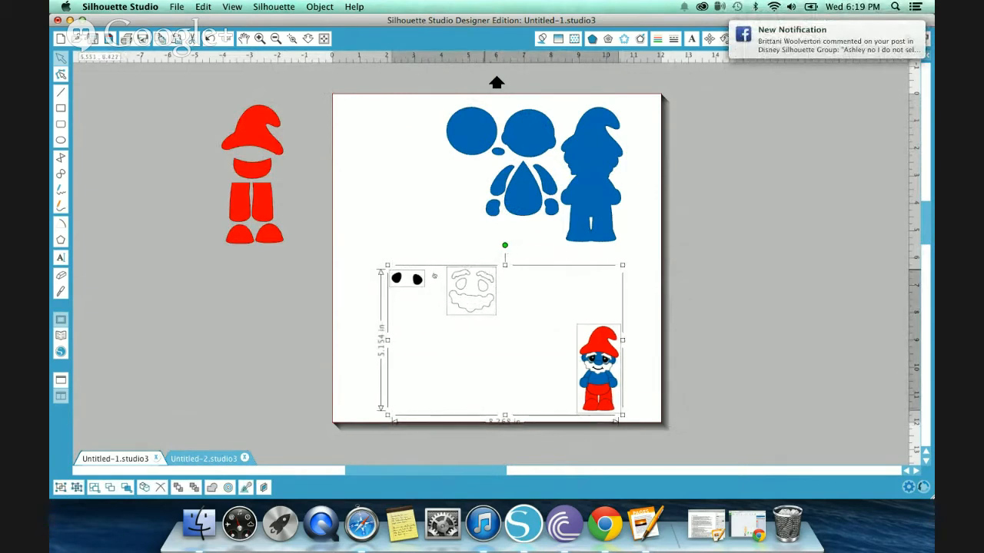
drag(605, 361, 234, 389)
drag(474, 124, 367, 123)
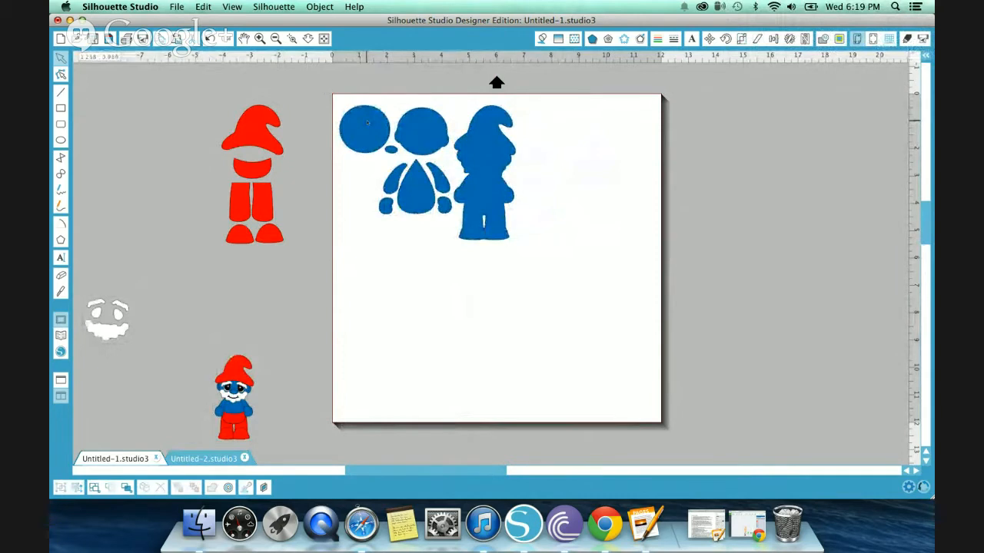
Step: Arrange the blue pieces at the page's upper right, the red ones at the upper left, and the face pieces and assembled Smurf below
drag(357, 132, 493, 132)
click(433, 131)
drag(267, 132, 418, 132)
drag(234, 397, 611, 351)
scroll(144, 301, down, 1)
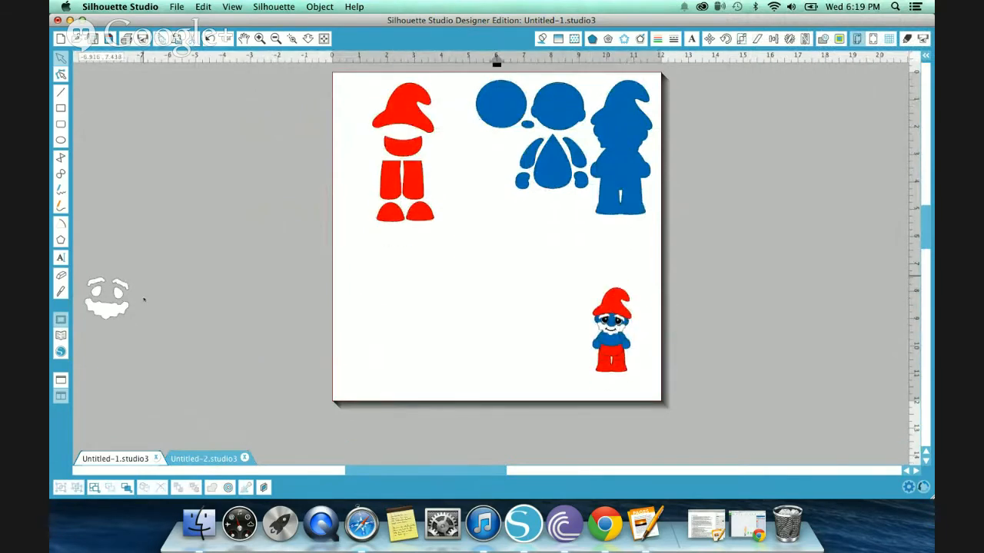
scroll(143, 296, left, 5)
drag(92, 238, 243, 399)
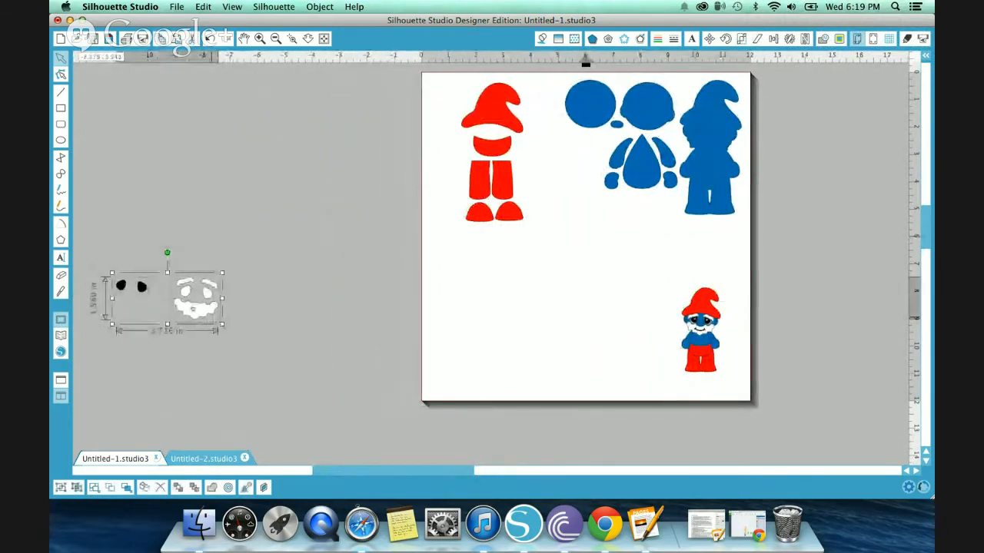
drag(190, 307, 545, 333)
scroll(545, 333, right, 5)
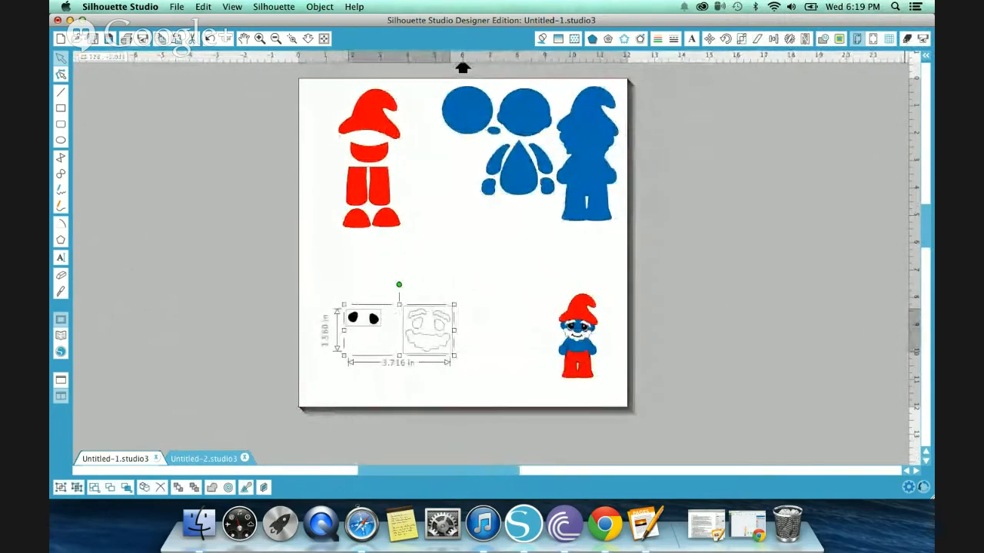
Step: Set the cut mode to Advanced, compare cutting by layer, and set the cut order to Fill Color
click(907, 39)
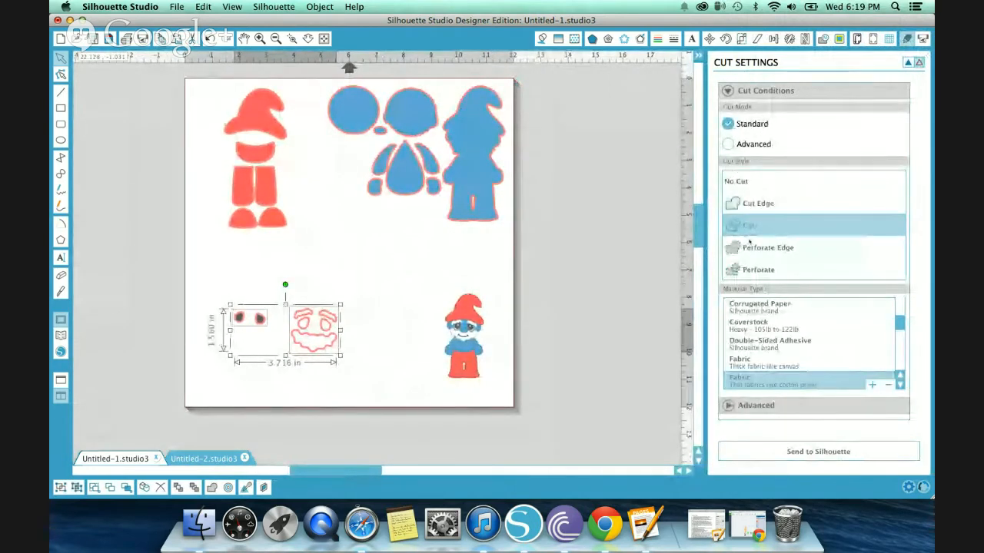
click(728, 144)
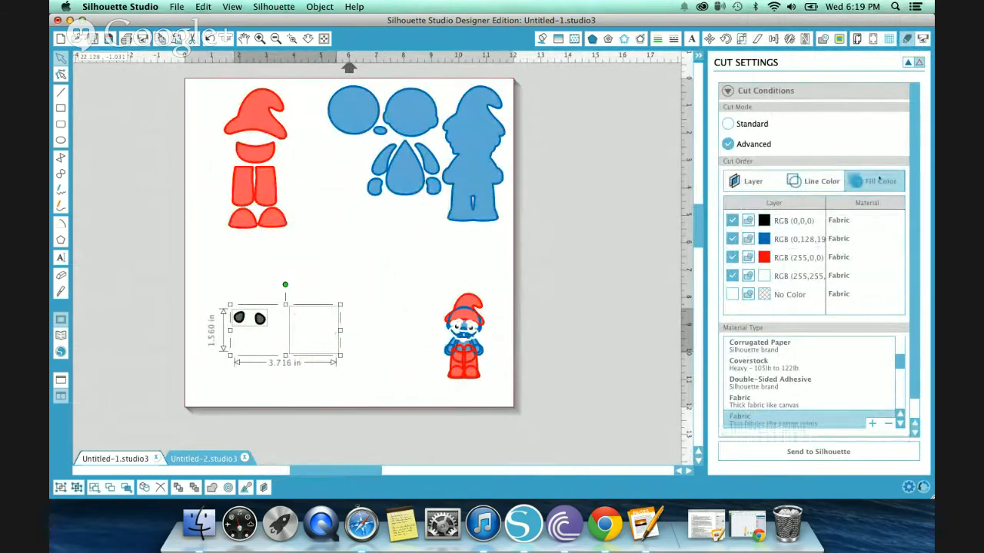
click(751, 182)
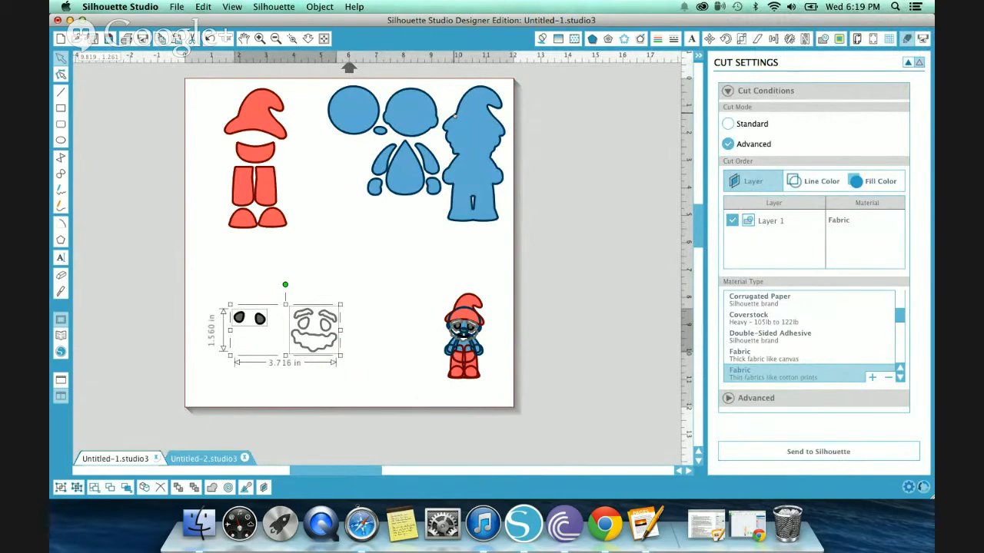
click(879, 181)
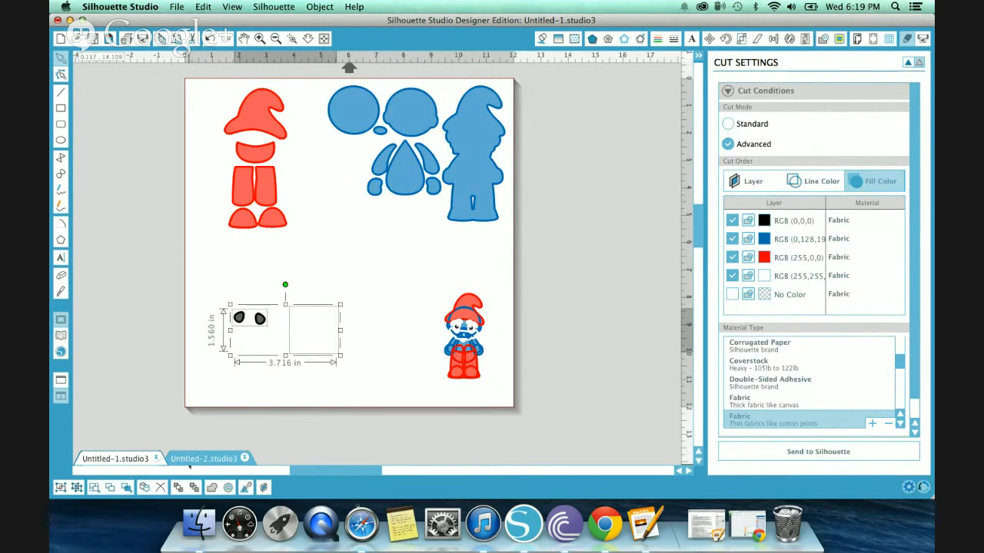
Step: Close the blank Untitled-2 document without saving it, and create a new document
click(190, 460)
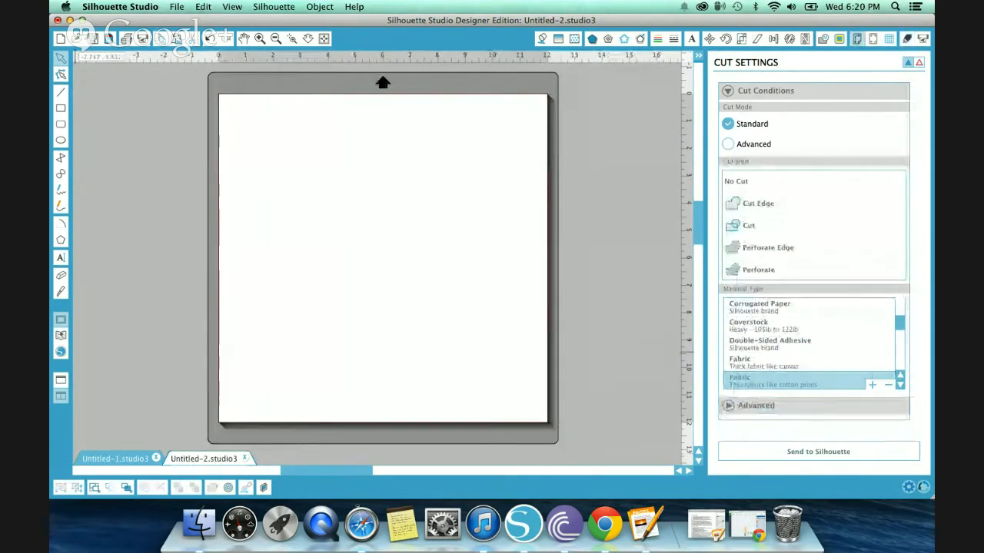
click(61, 335)
click(61, 336)
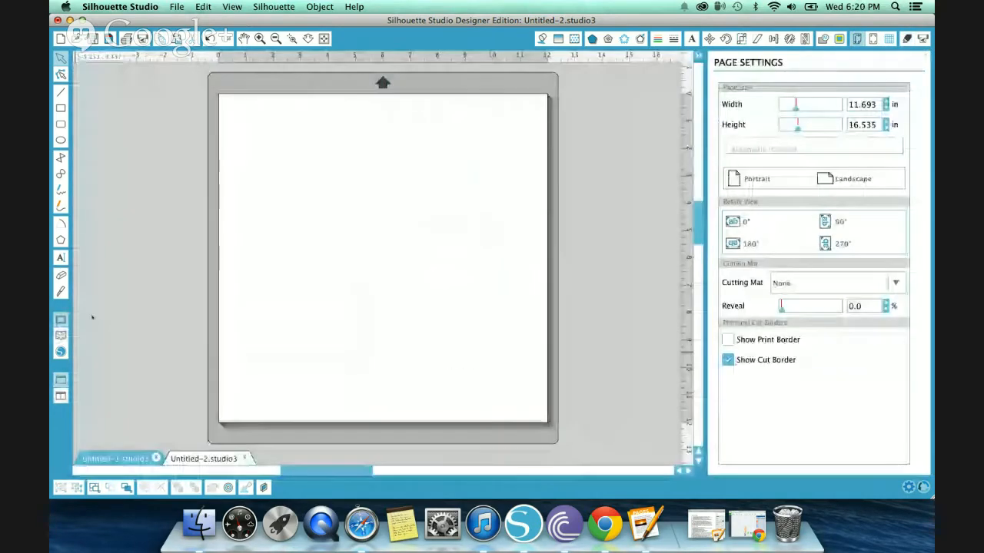
click(61, 332)
click(61, 332)
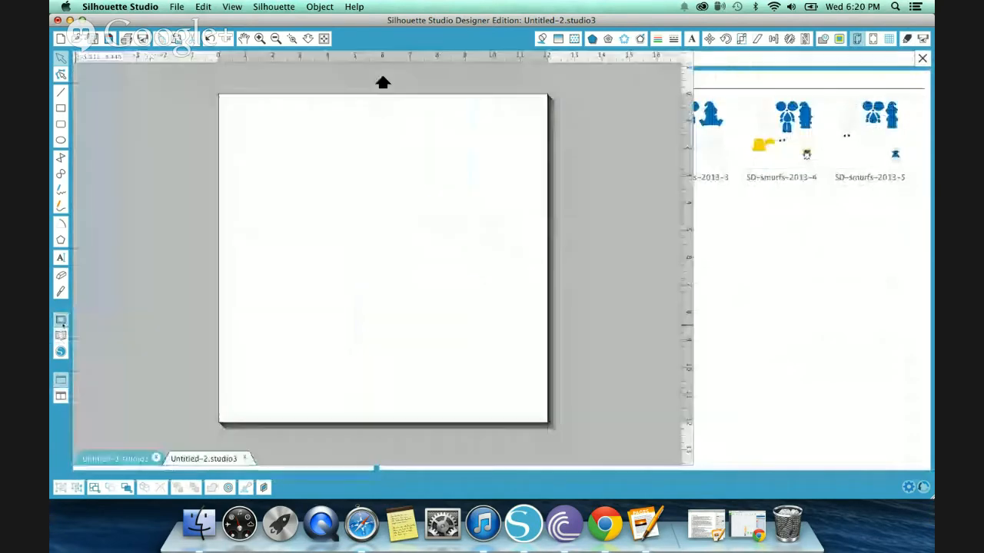
key(super+w)
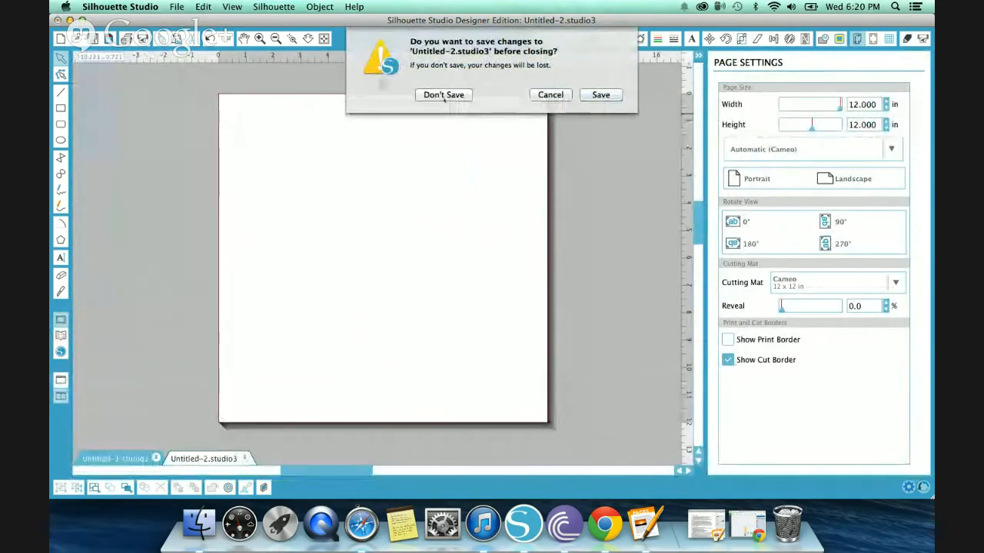
click(442, 95)
click(63, 40)
click(63, 39)
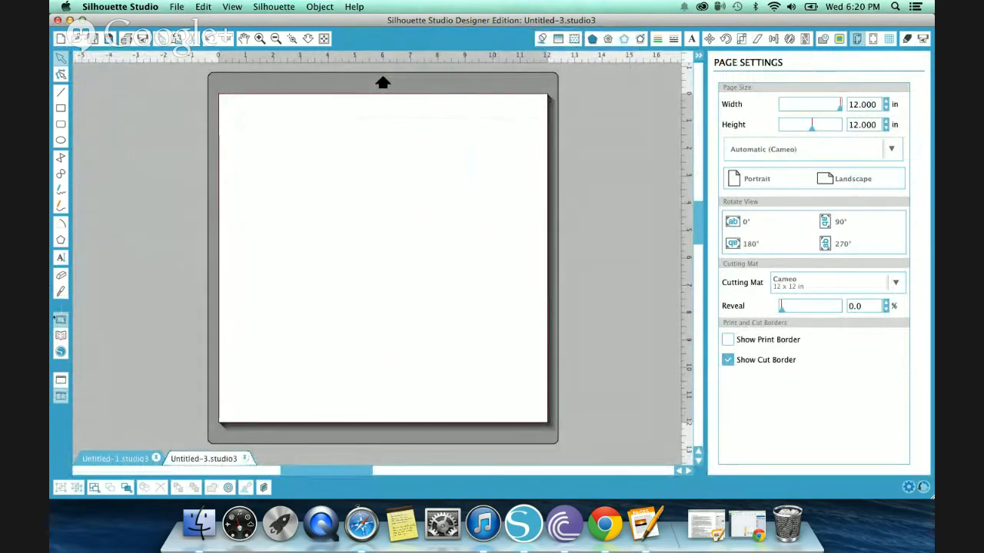
Step: Insert the SD wonderland 1 design from SCRAPPYDEW's ALICE IN WONDERLAND folder, and delete the extra copy lying within the page
click(61, 335)
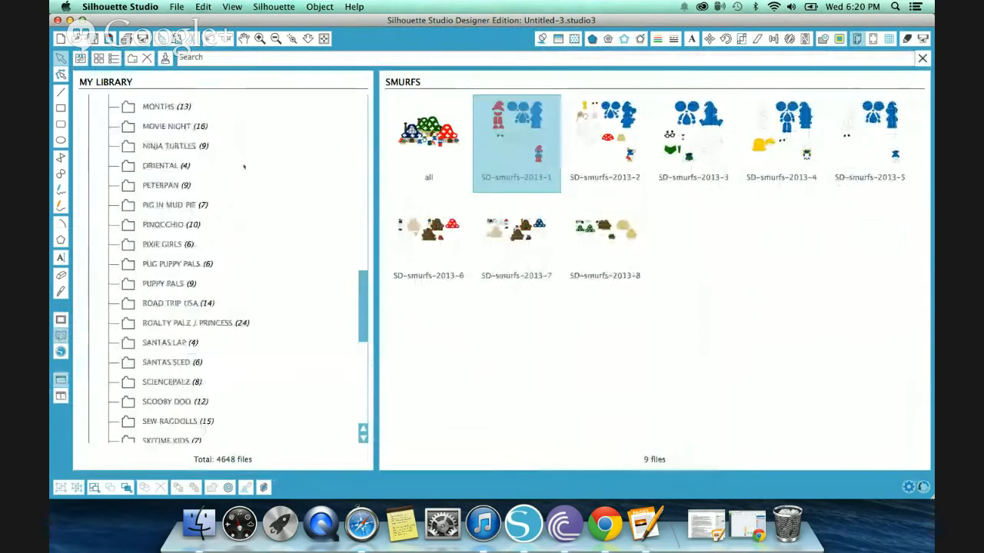
scroll(244, 166, up, 15)
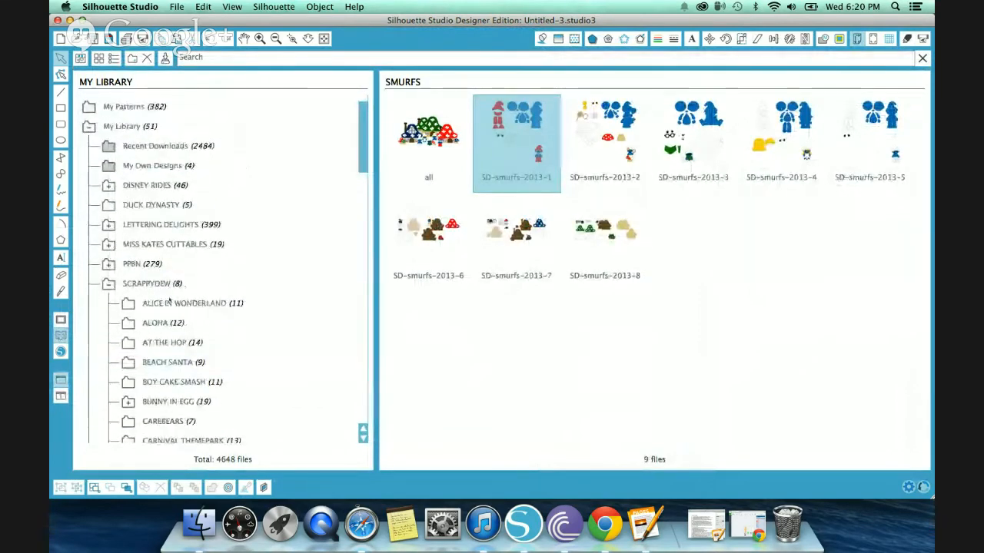
click(174, 303)
double_click(517, 134)
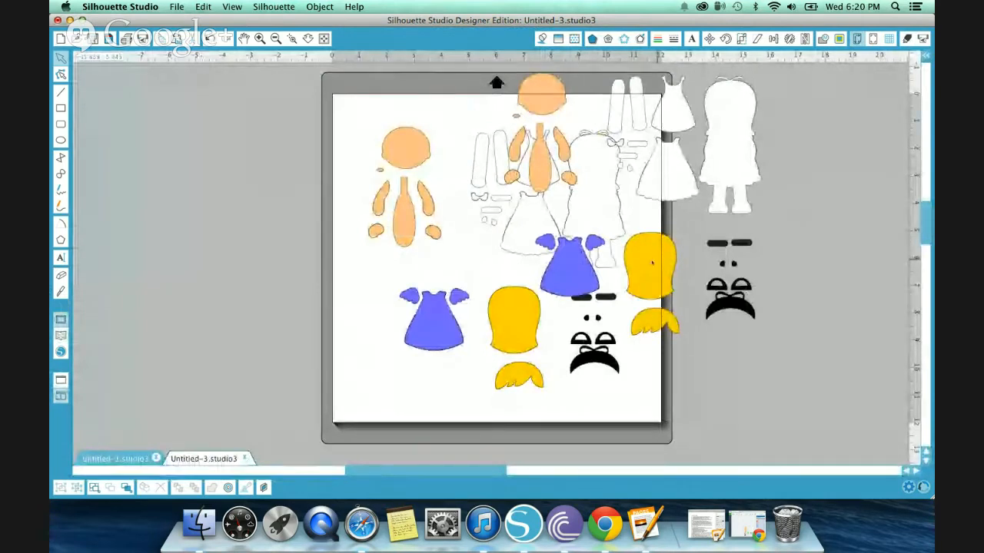
click(514, 319)
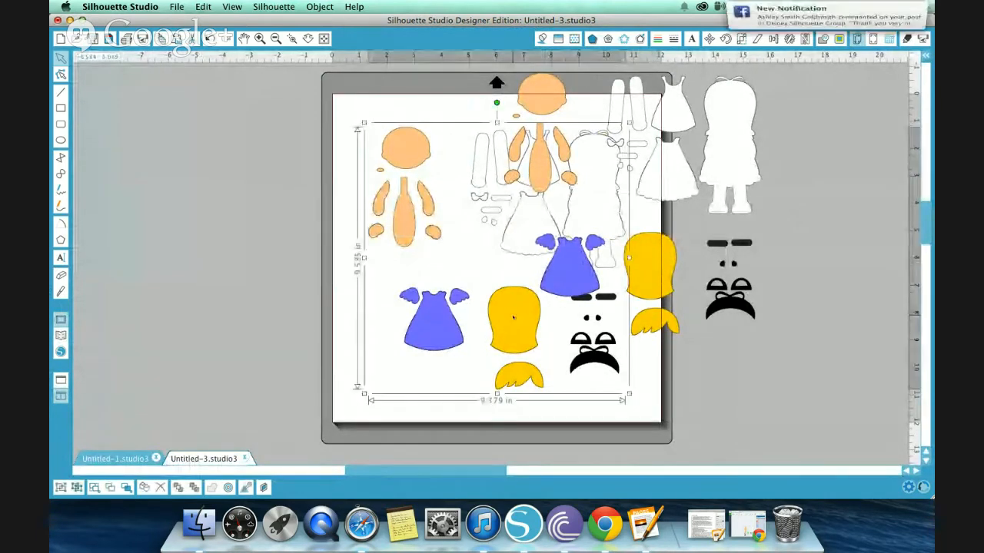
key(Delete)
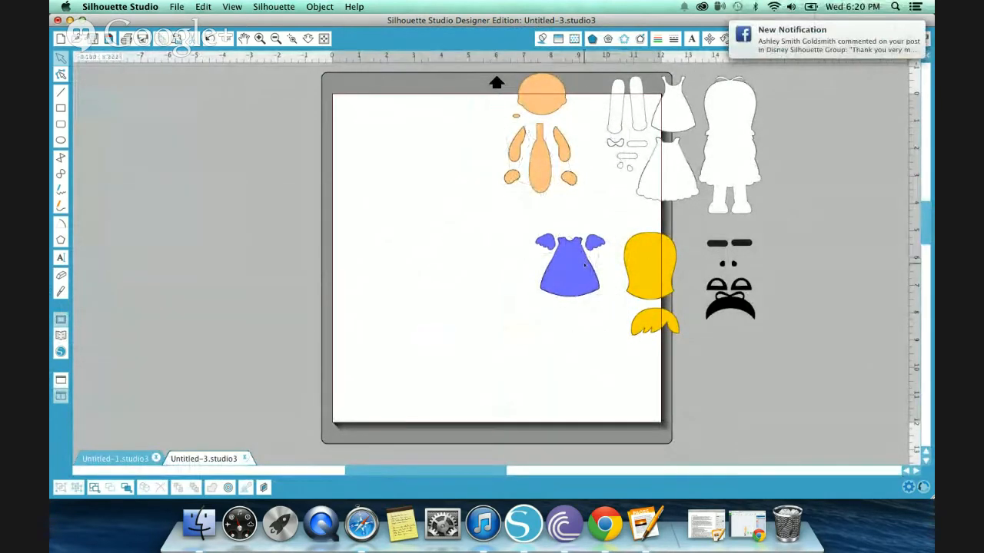
Step: Create another new document and insert curiouser and curiouser cs-01 from the ALICE IN WONDERLAND folder under LETTERING DELIGHTS
click(62, 38)
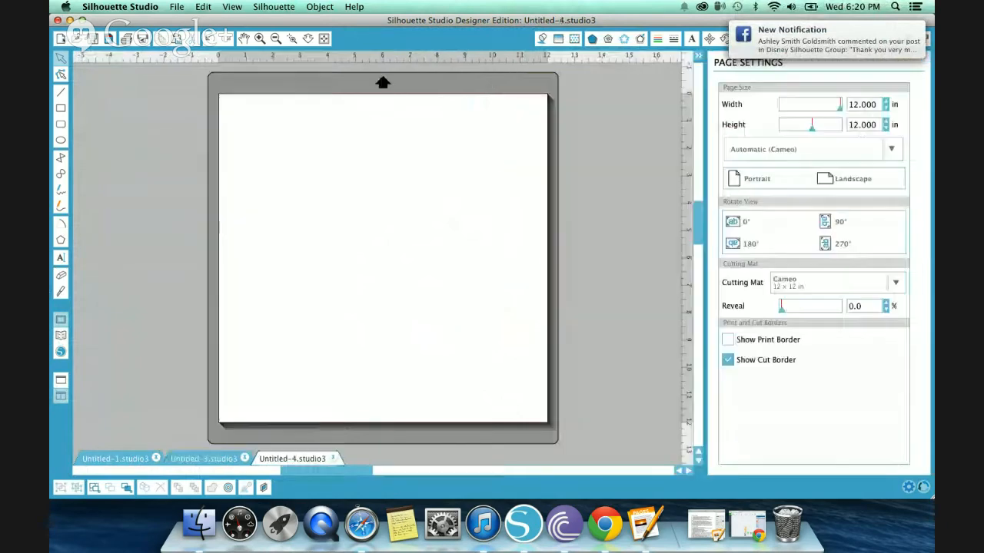
click(60, 336)
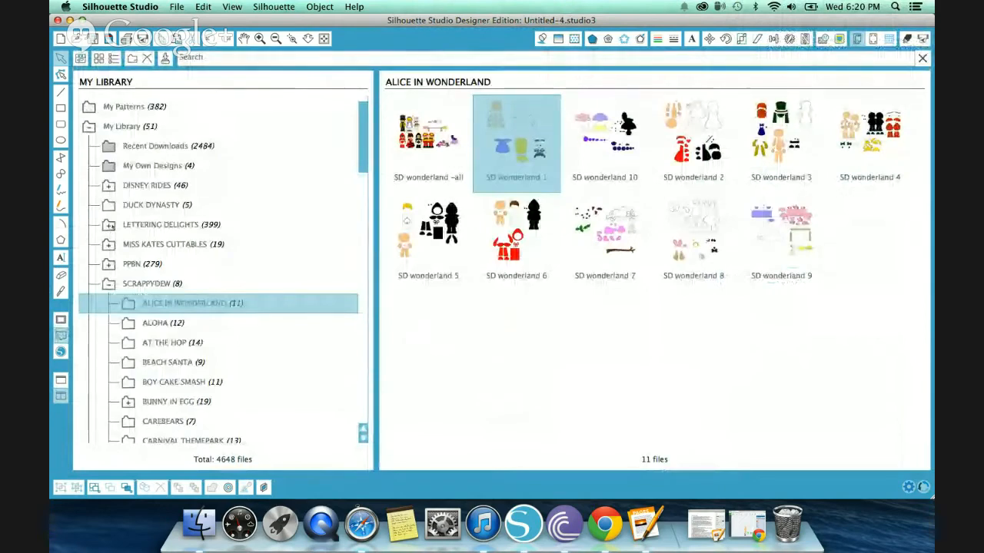
click(158, 224)
click(152, 244)
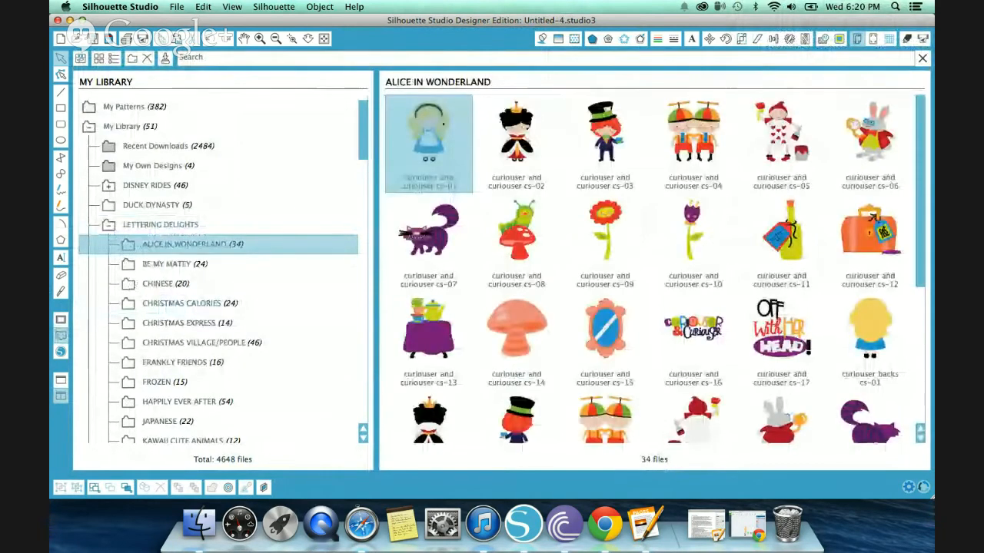
double_click(429, 144)
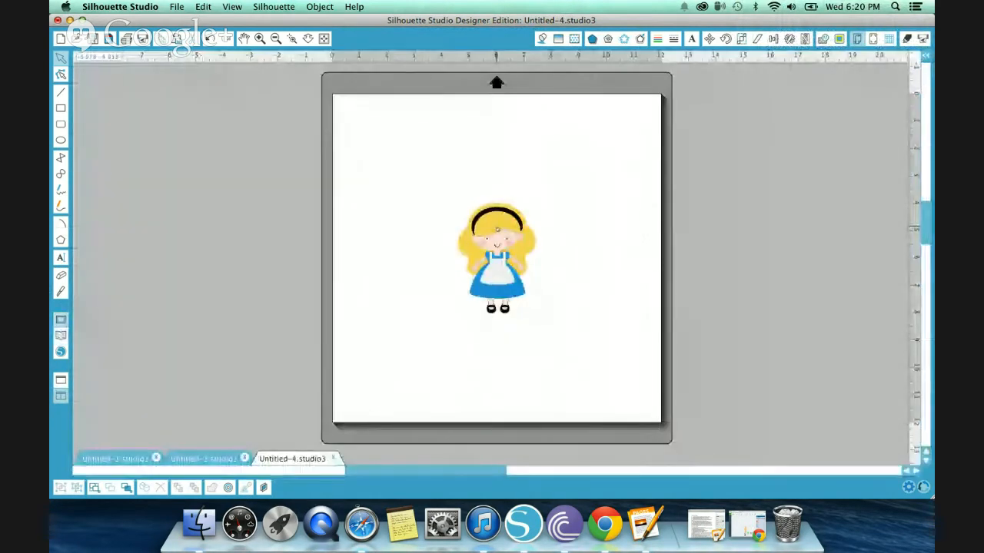
Step: Enter point editing on Alice's yellow base layer, leave it, and move the layer back beneath the rest of the figure
click(260, 39)
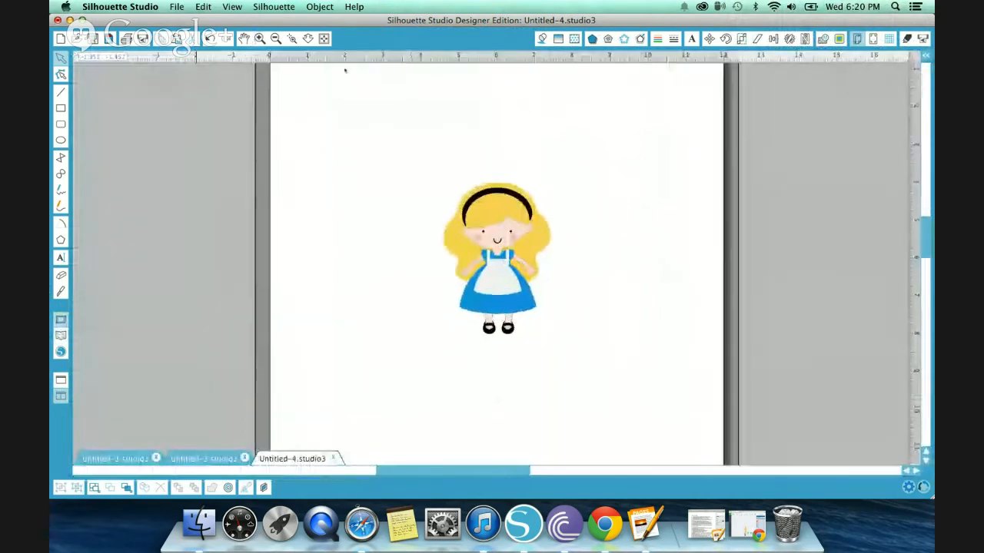
scroll(489, 134, down, 2)
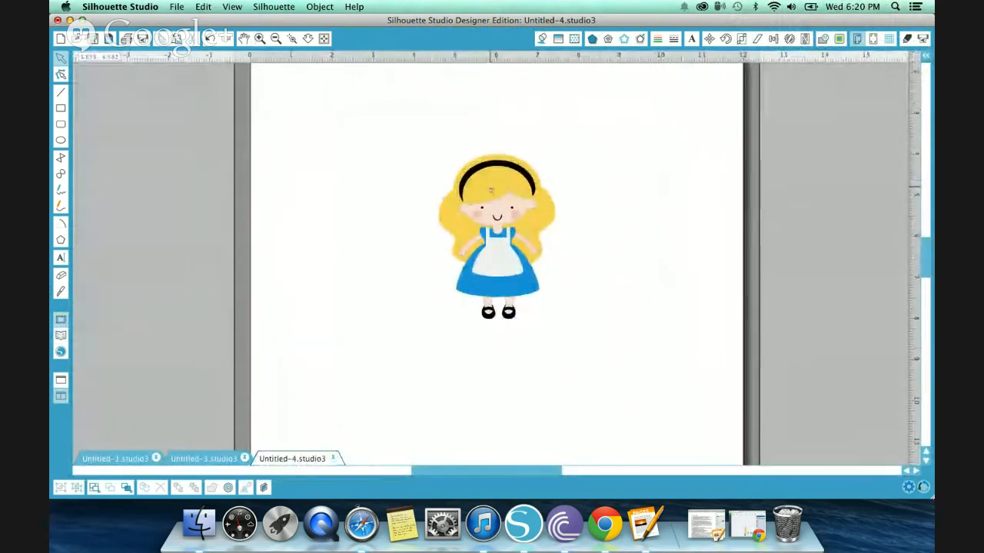
double_click(491, 190)
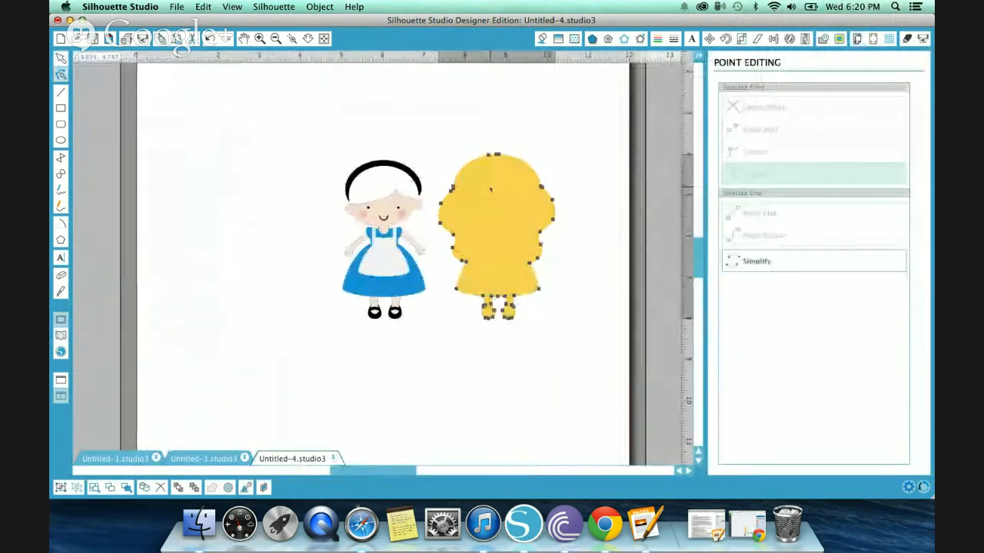
click(240, 82)
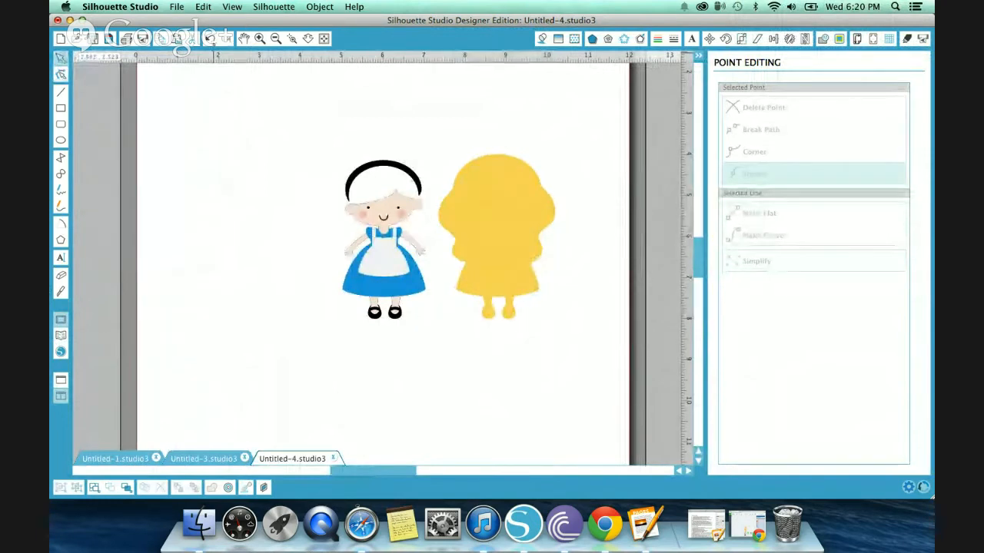
drag(496, 231, 378, 255)
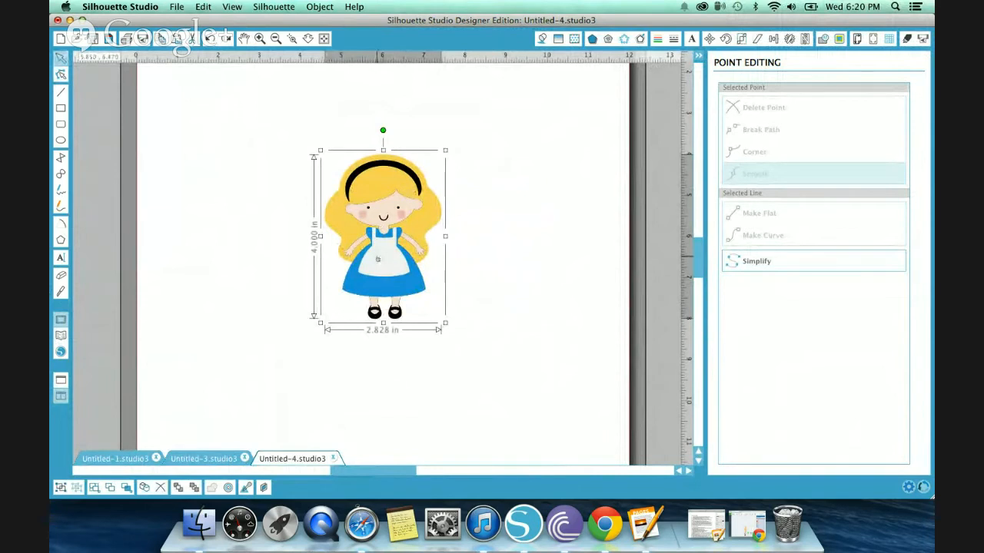
Step: Spread Alice's white apron, blue dress, skin, black and yellow base layers and her headband apart across the page
drag(378, 259, 516, 246)
drag(399, 272, 522, 171)
drag(387, 265, 439, 329)
drag(365, 272, 225, 321)
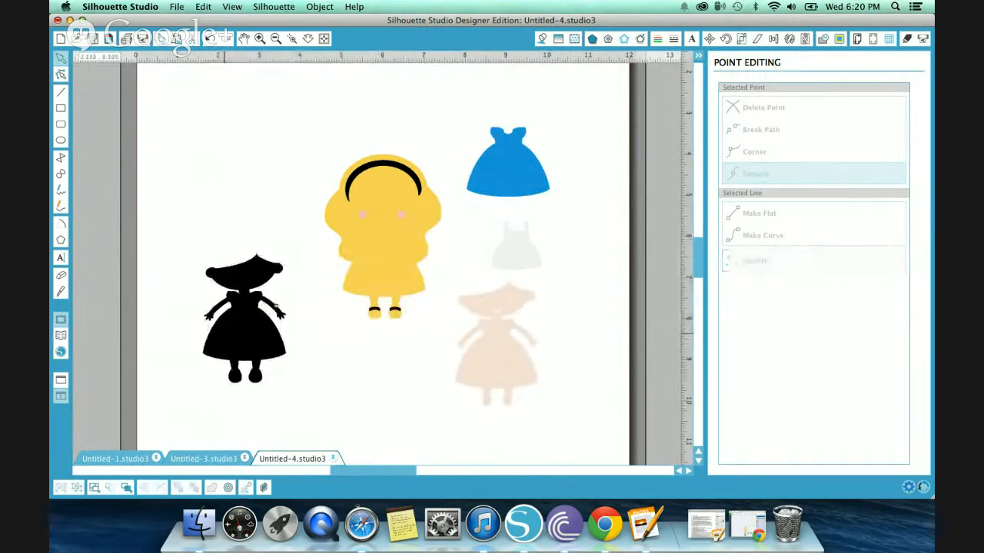
drag(354, 246, 223, 190)
click(380, 297)
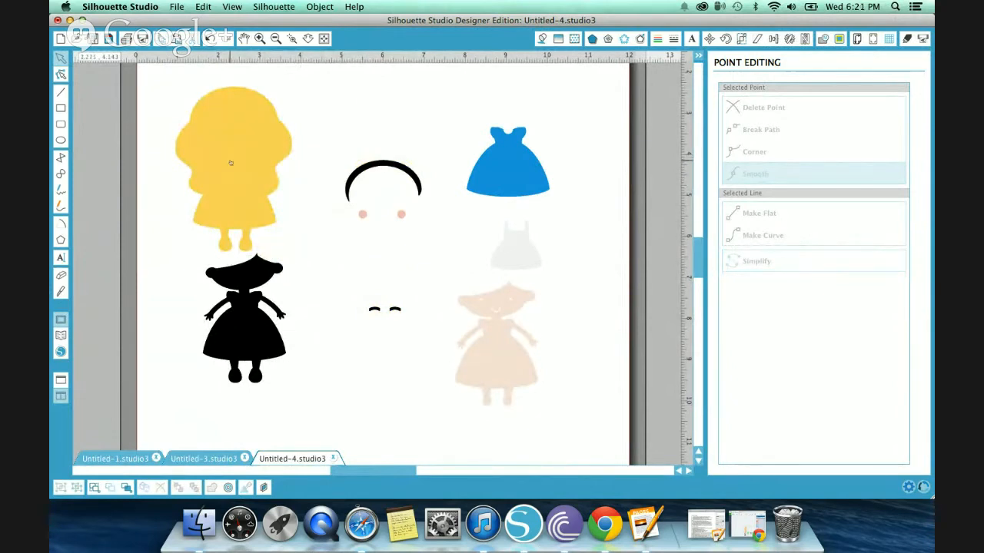
drag(231, 163, 225, 132)
drag(398, 165, 270, 204)
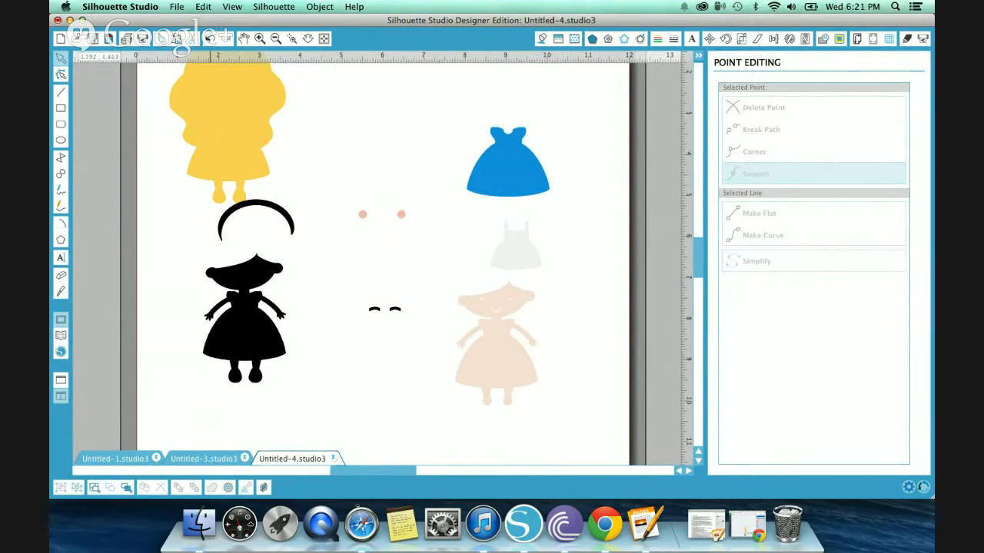
Step: Undo all the moves that pulled Alice's layers apart
click(211, 39)
click(211, 39)
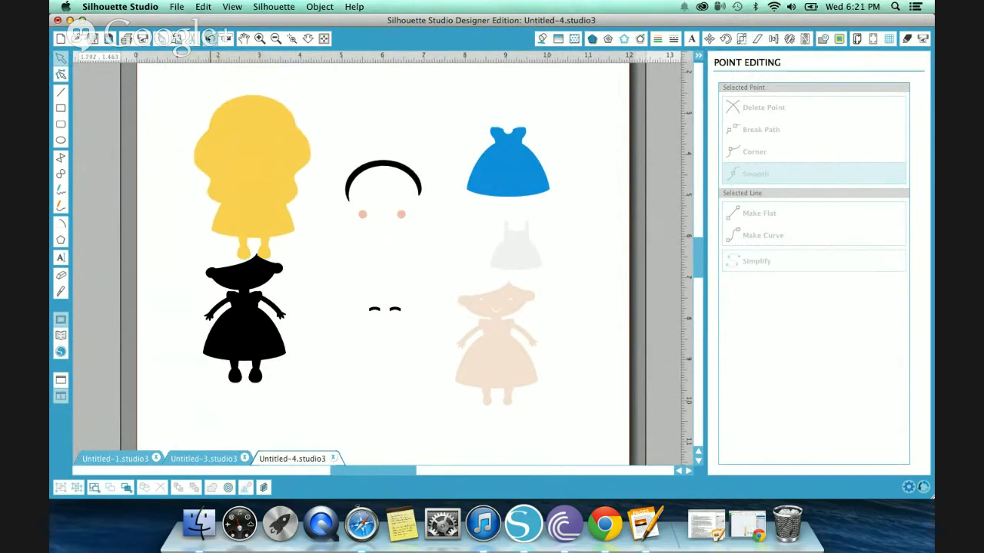
click(211, 39)
click(210, 39)
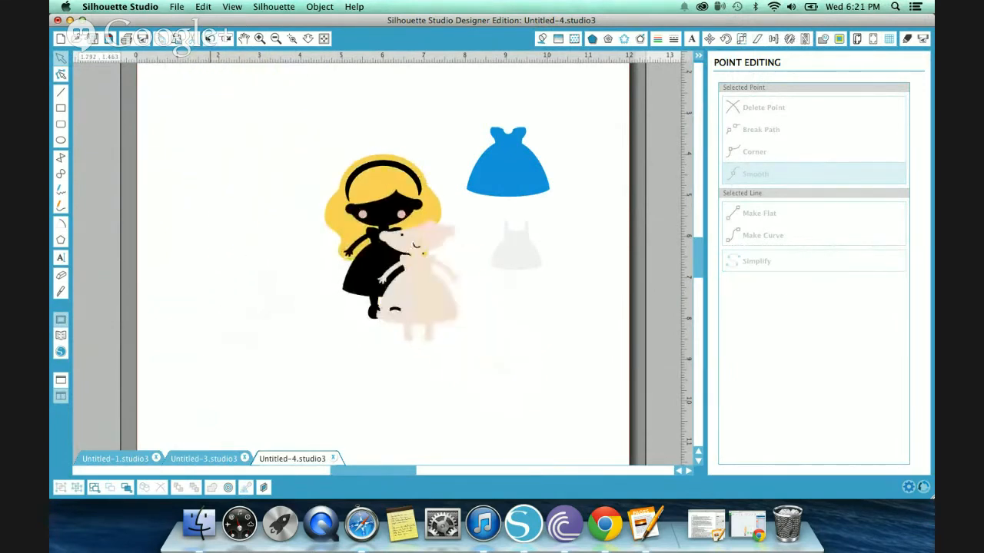
click(210, 40)
click(211, 39)
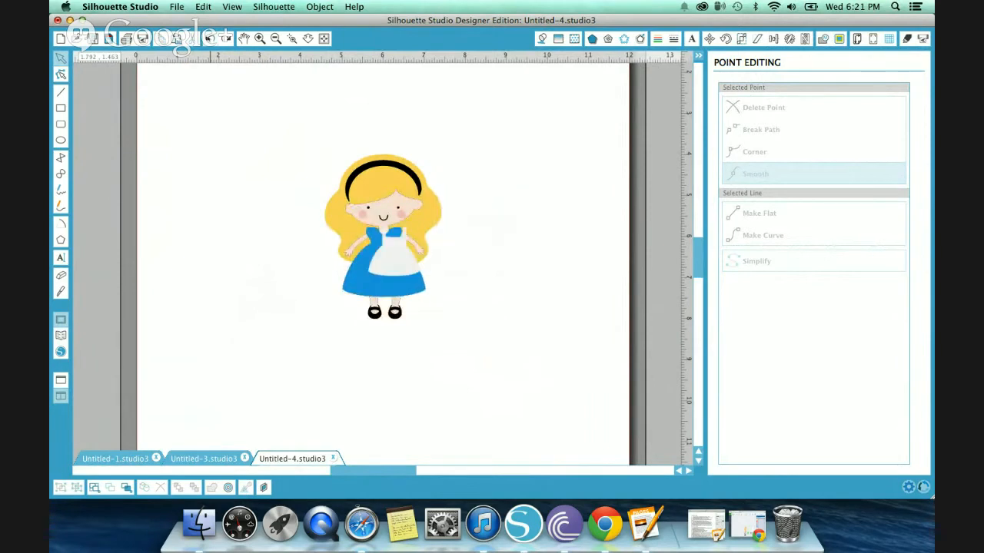
click(210, 39)
Step: Open the cut settings for the Alice design and set the cut mode to Advanced
click(907, 38)
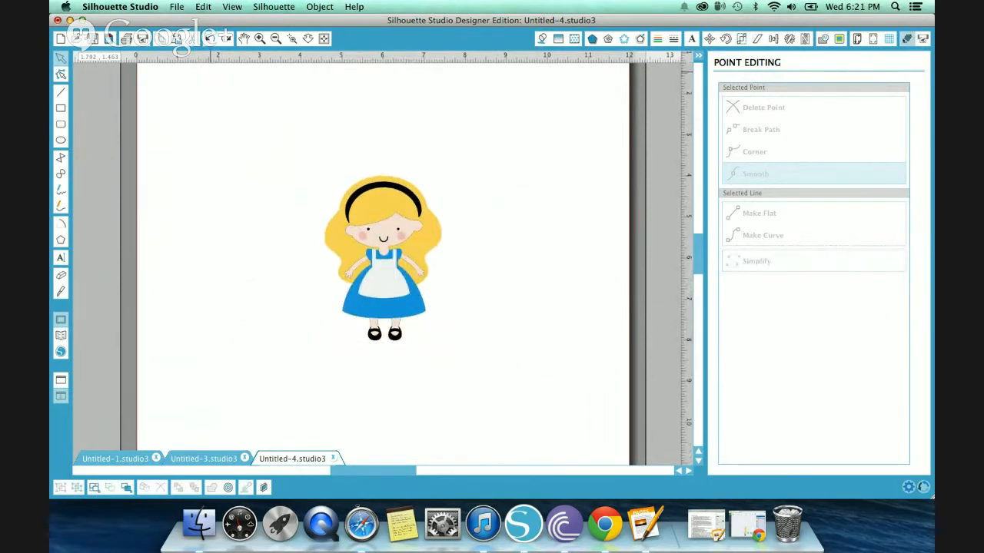
click(730, 145)
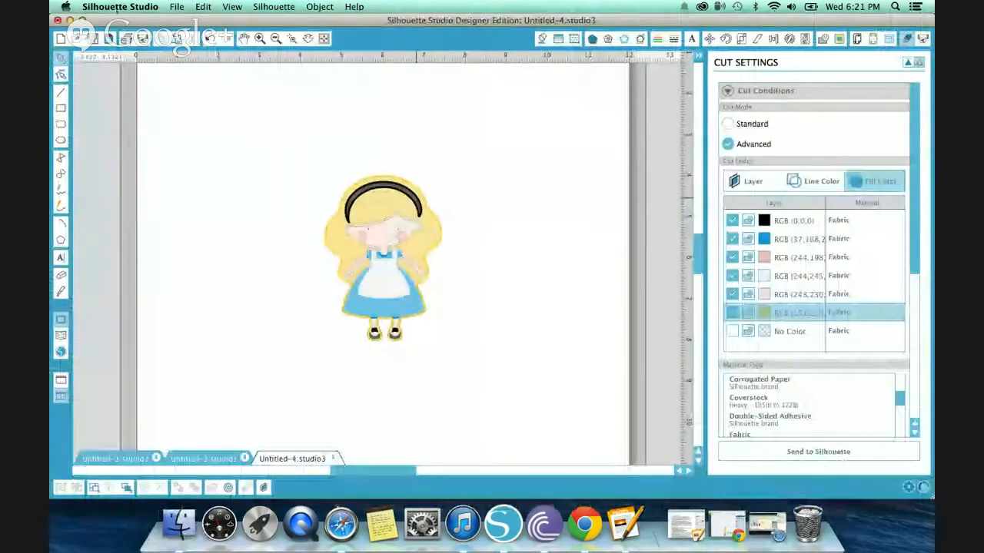
Step: Switch to the Cricut canvas in Google Chrome, reposition the SD_story_toys_2013-2 design, and enlarge it proportionally
click(584, 524)
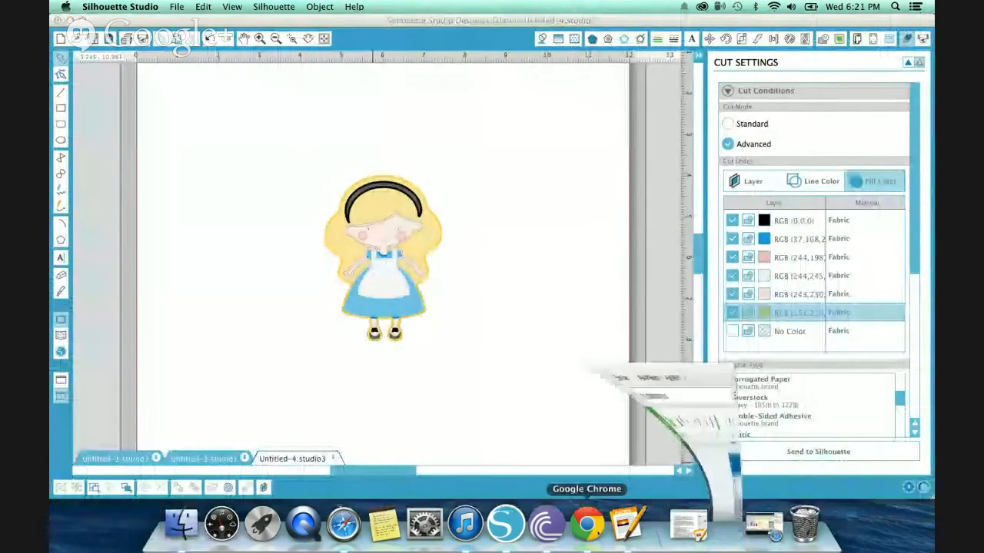
drag(432, 320, 347, 183)
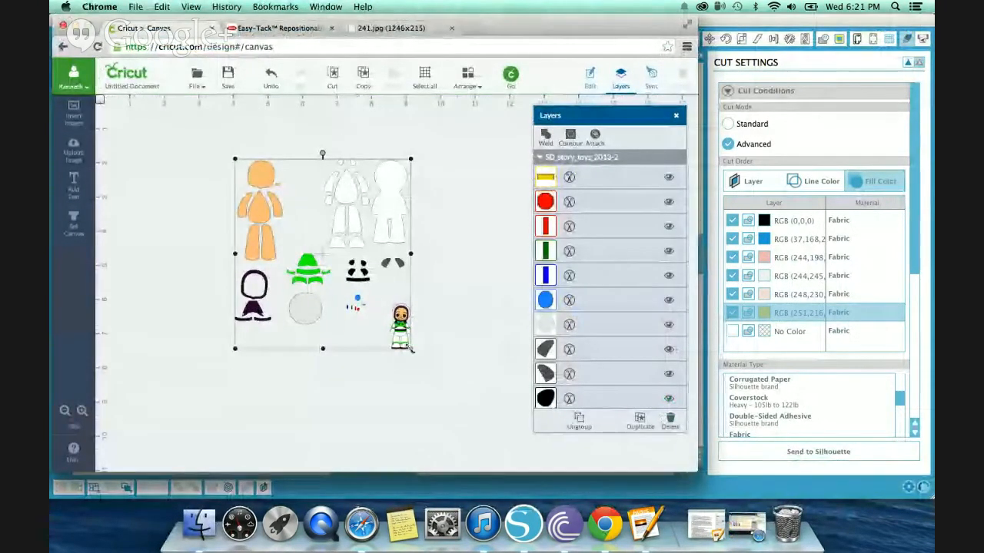
drag(411, 349, 479, 422)
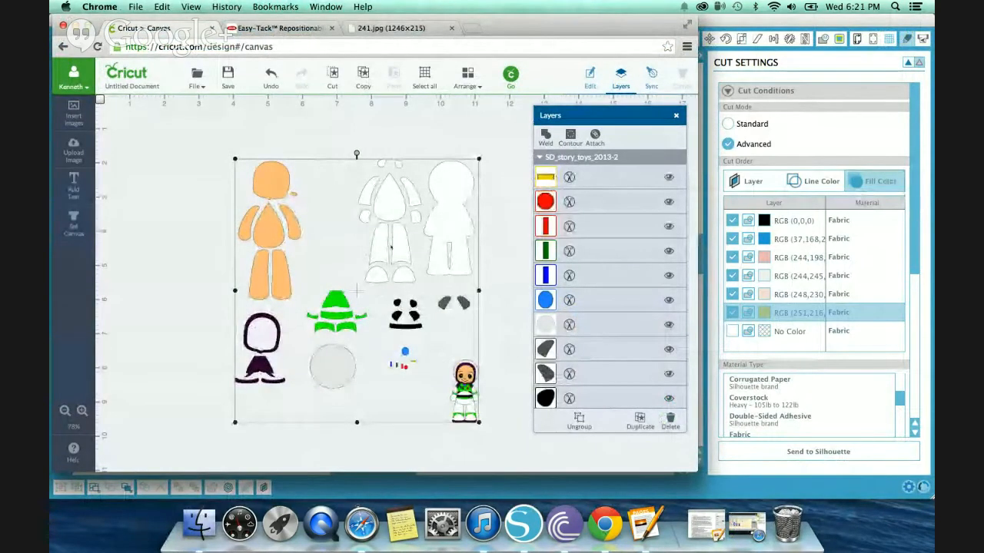
drag(387, 198, 366, 177)
click(488, 375)
key(super+a)
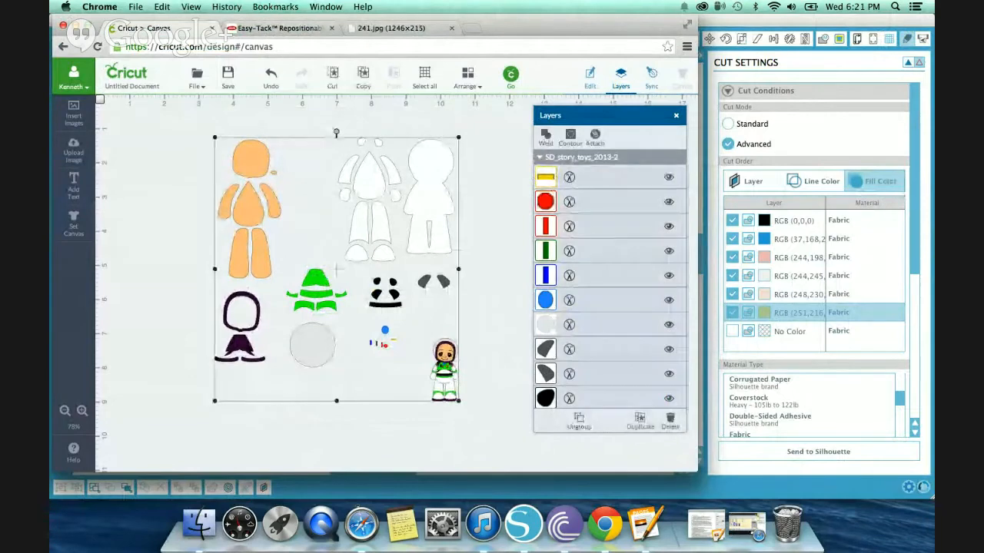
drag(459, 401, 482, 425)
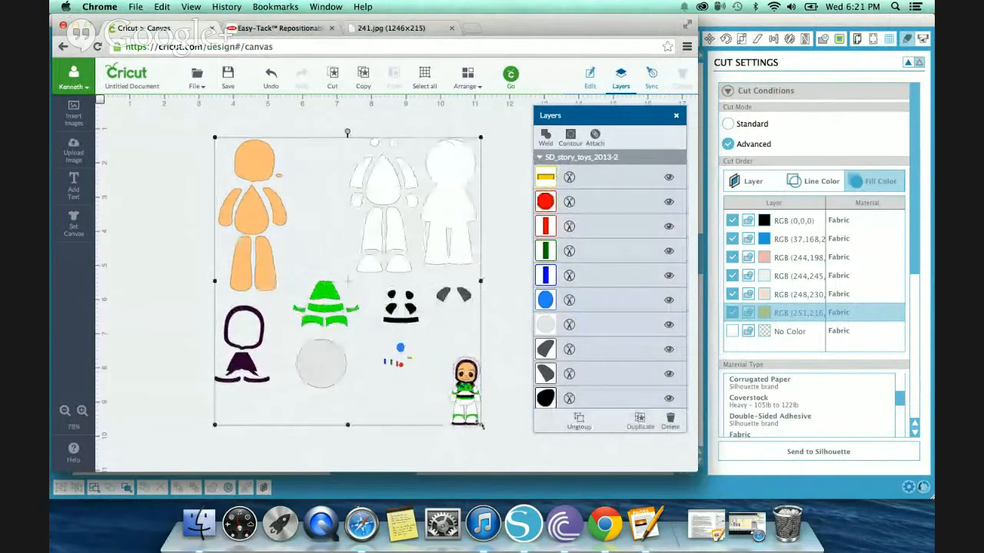
Step: Ungroup the whole SD_story_toys_2013-2 design and delete the small assembled figure beside the separated pieces
click(484, 373)
key(super+a)
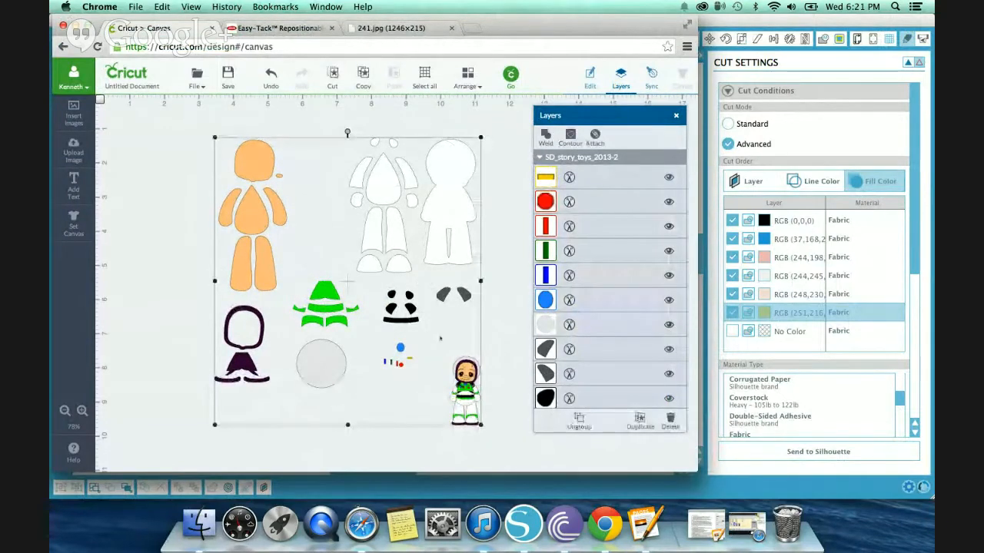
right_click(441, 338)
click(461, 260)
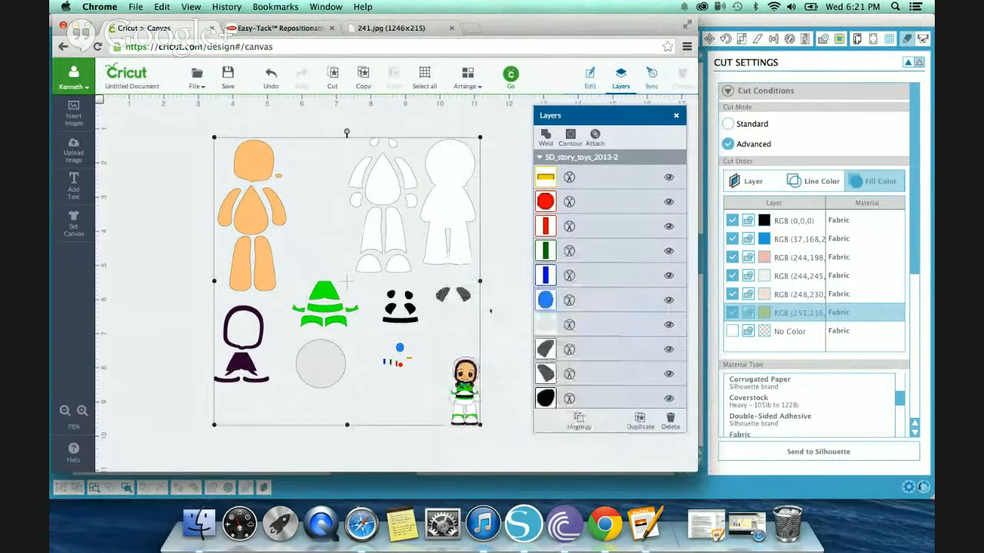
click(487, 348)
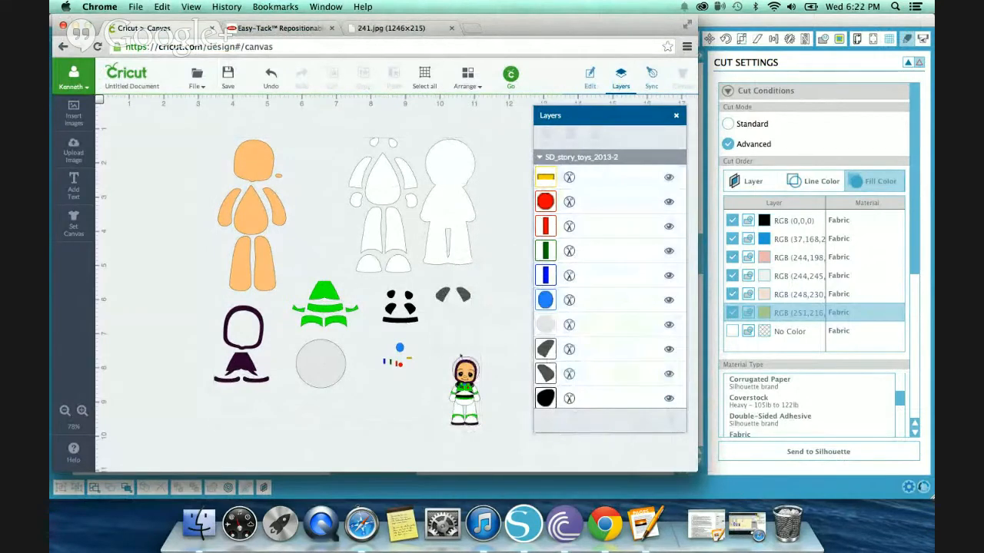
drag(445, 341, 484, 443)
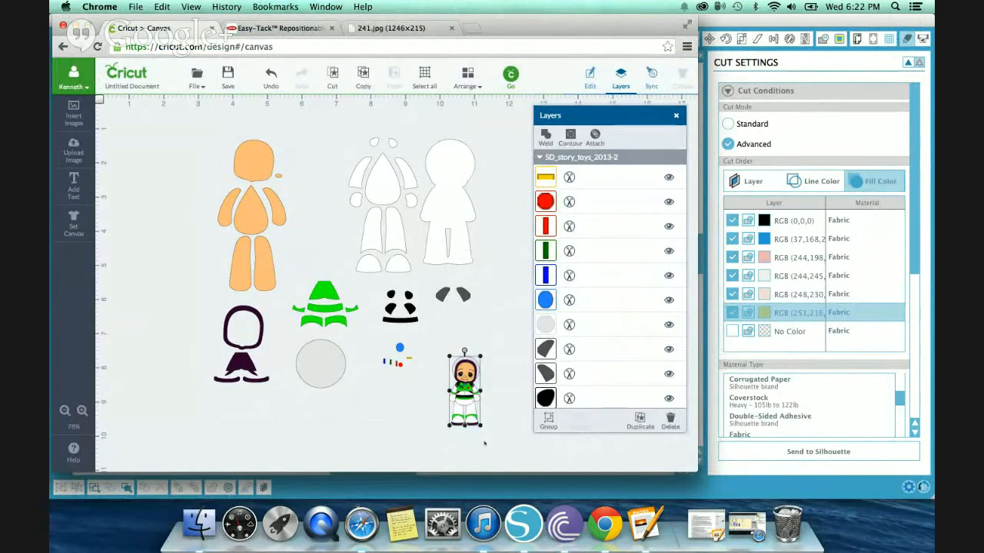
key(Delete)
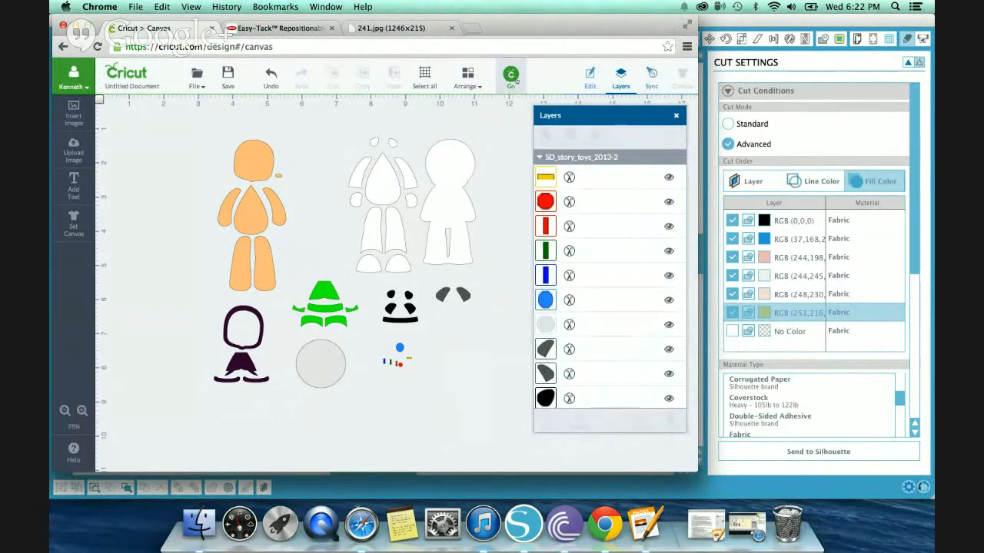
Step: Preview how the pieces are sorted onto cutting mats, close the preview, and select the upper green piece
click(512, 76)
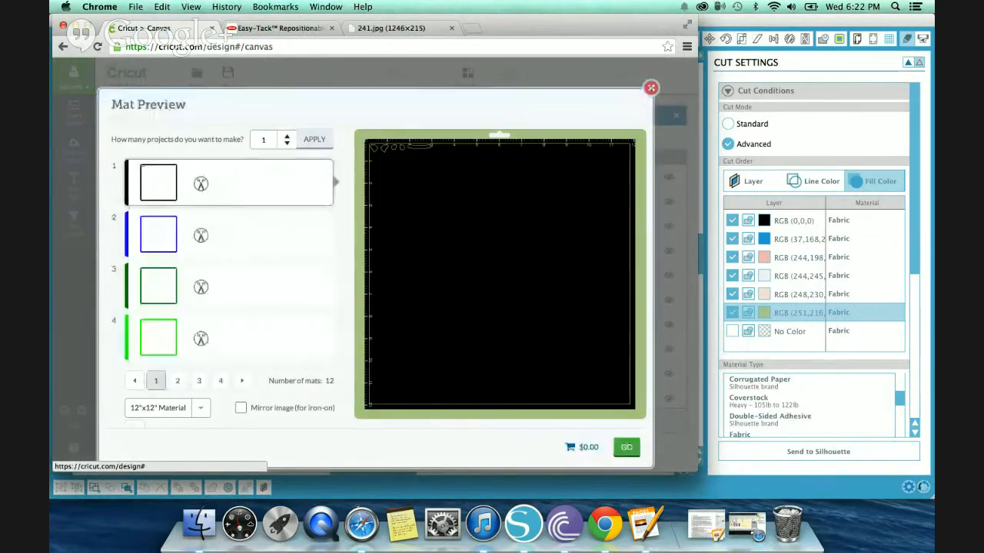
click(651, 88)
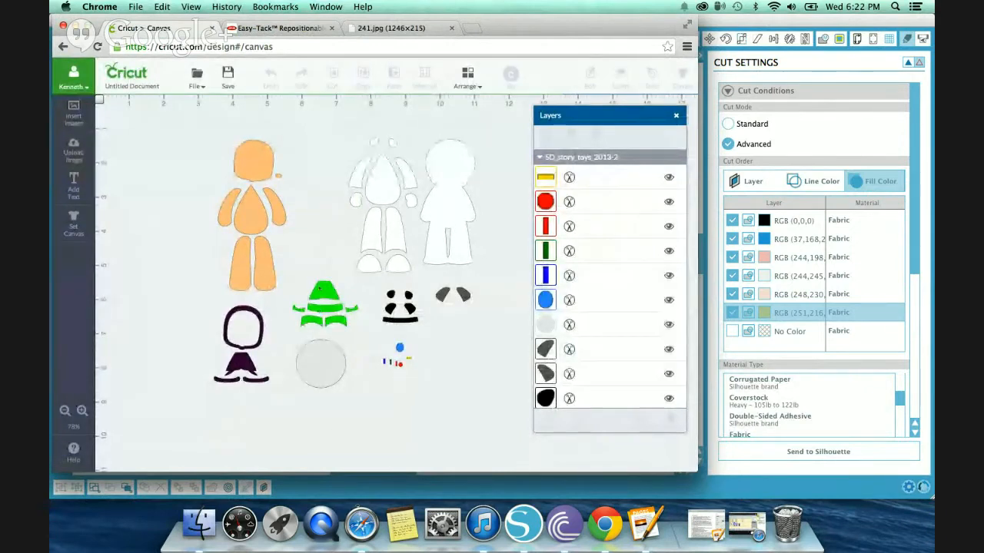
click(320, 289)
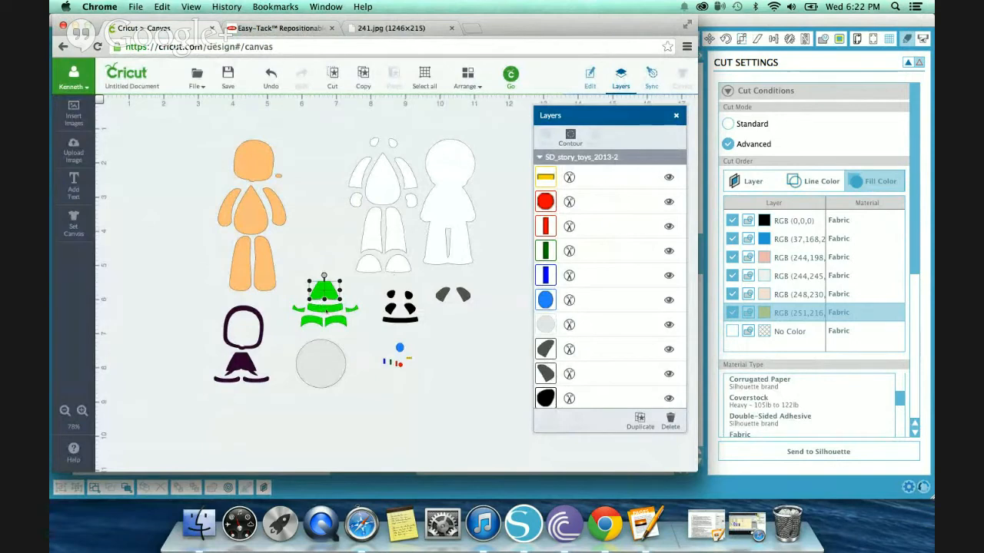
Step: Recolor the layer of the green trapezoid torso piece to Rose Pink
click(357, 351)
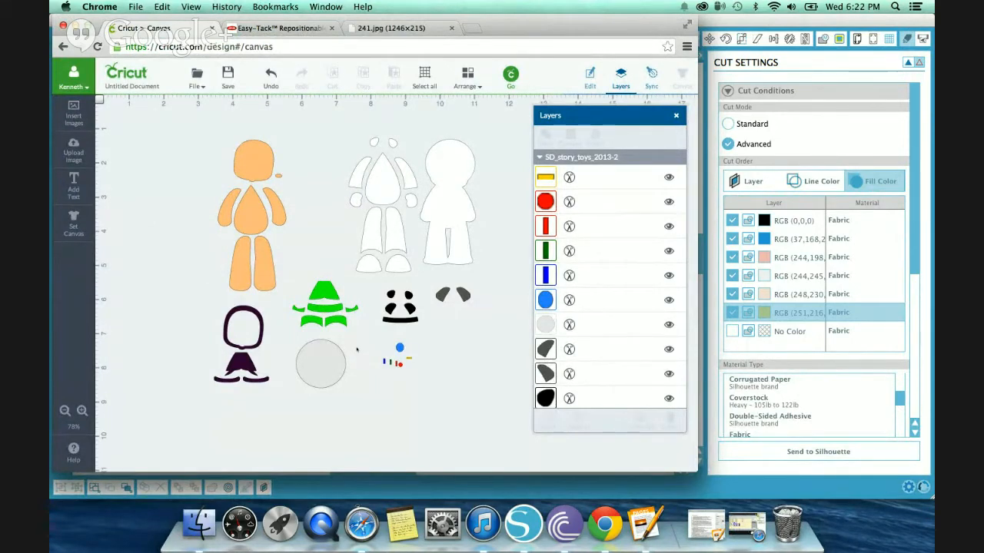
click(333, 292)
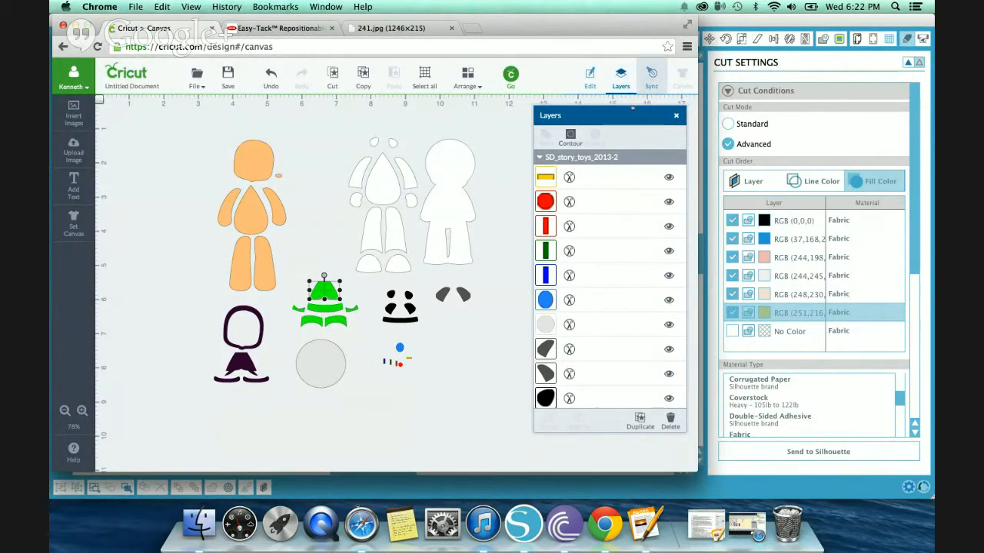
scroll(585, 284, down, 5)
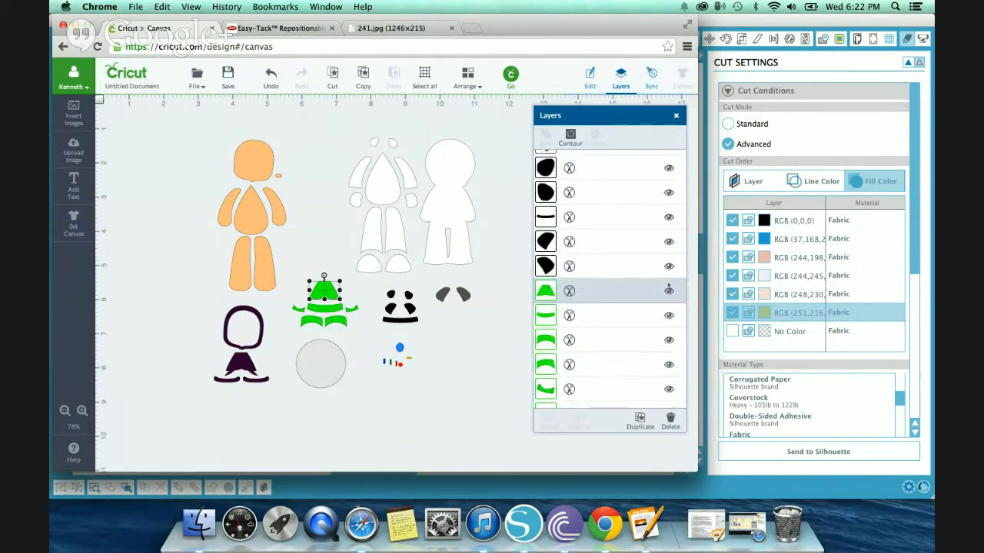
click(550, 294)
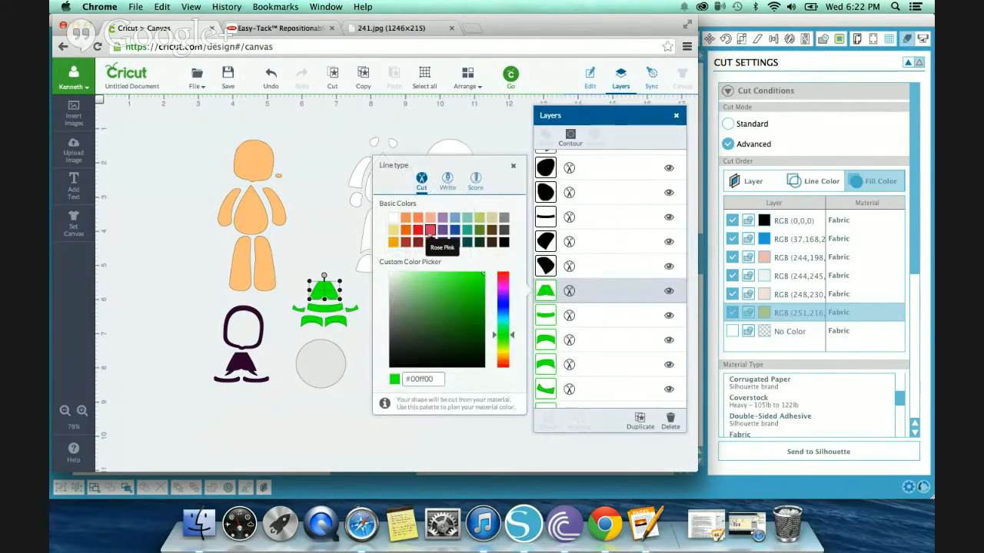
click(429, 231)
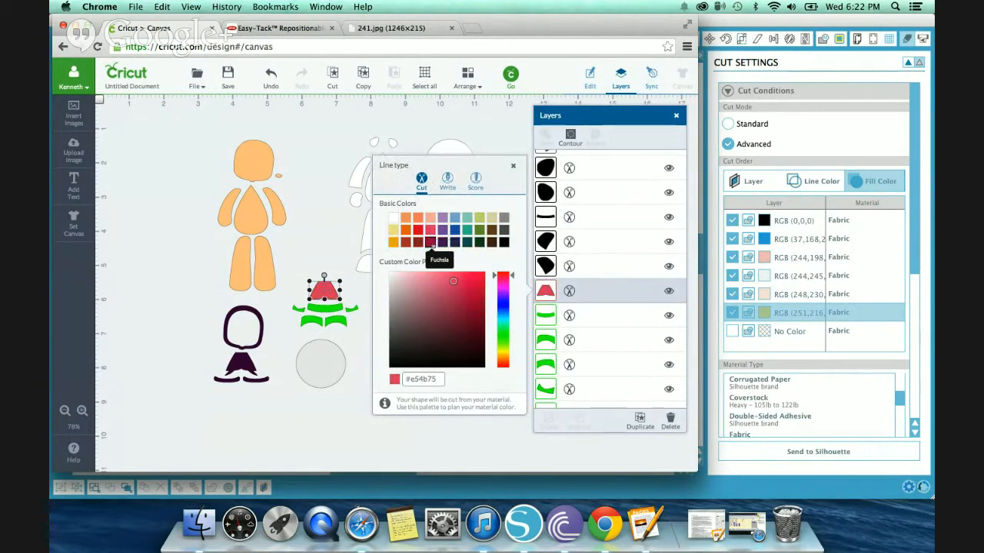
double_click(434, 379)
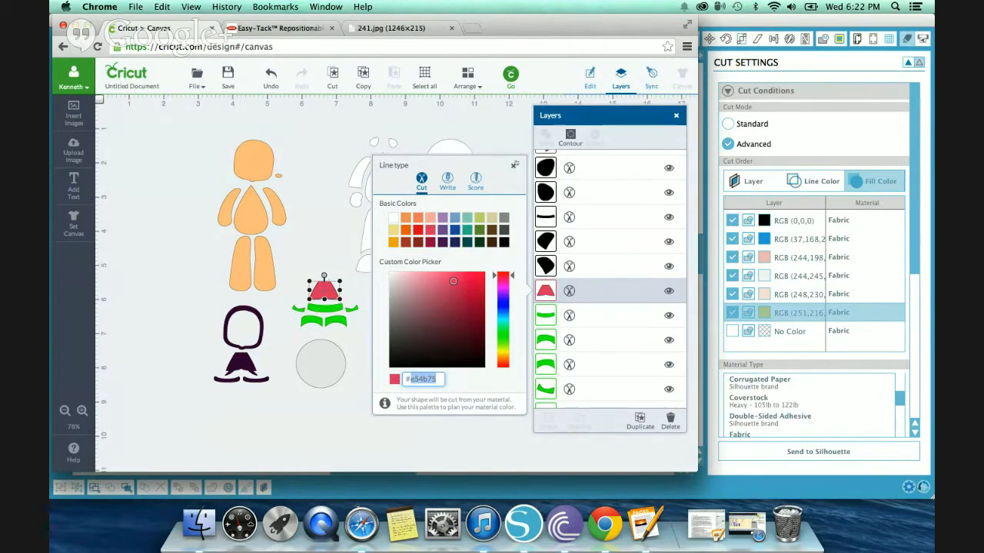
click(514, 167)
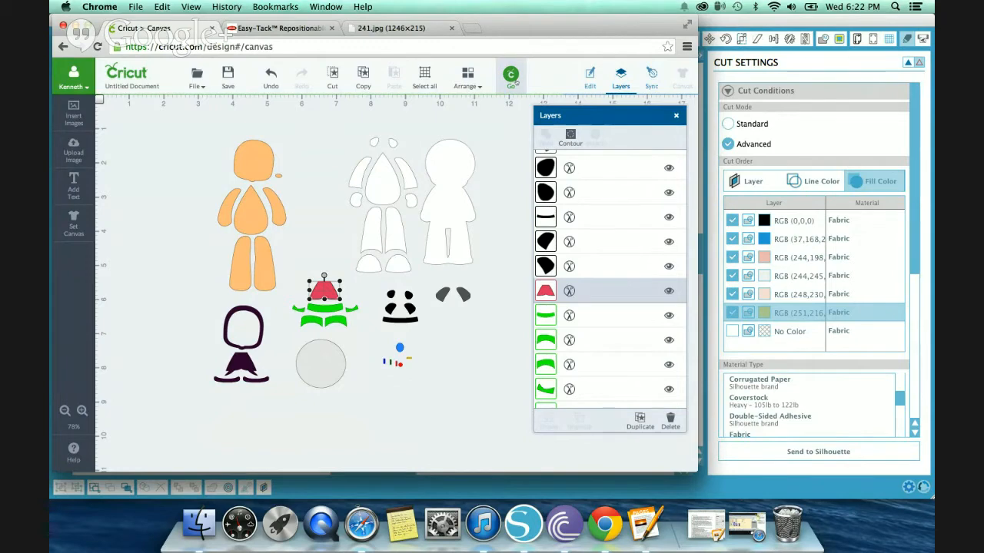
Step: Preview the cutting mats and examine mat 8 for the recolored torso piece
click(515, 80)
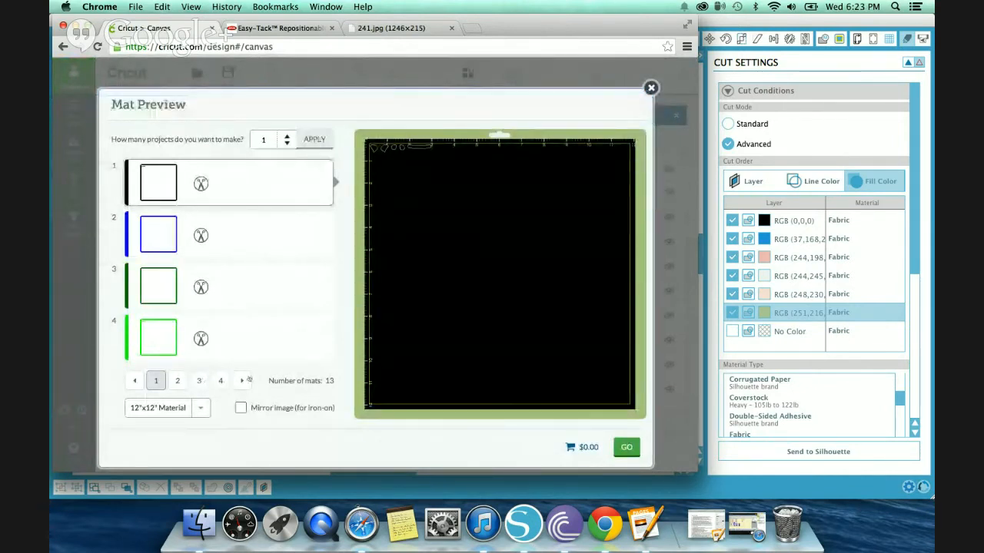
click(242, 380)
click(175, 356)
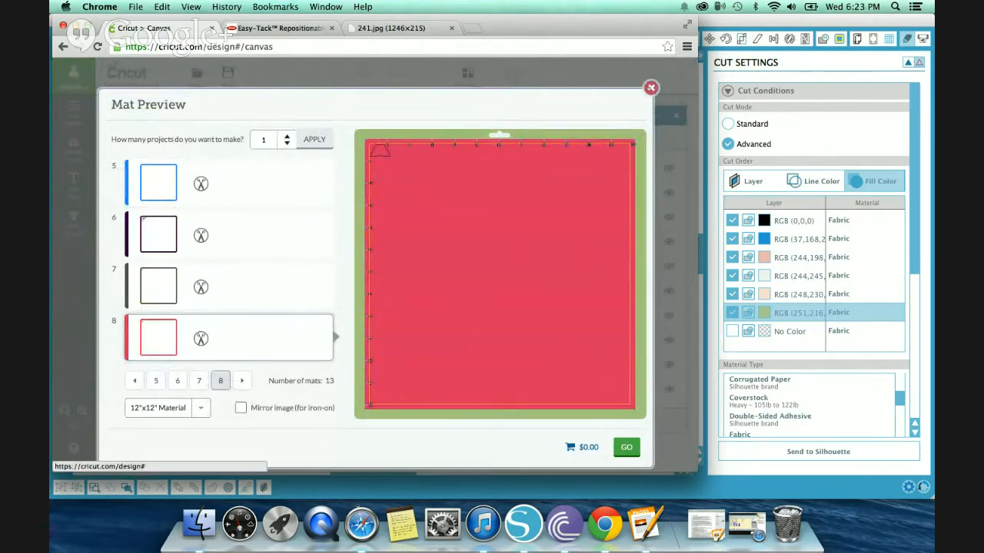
click(651, 88)
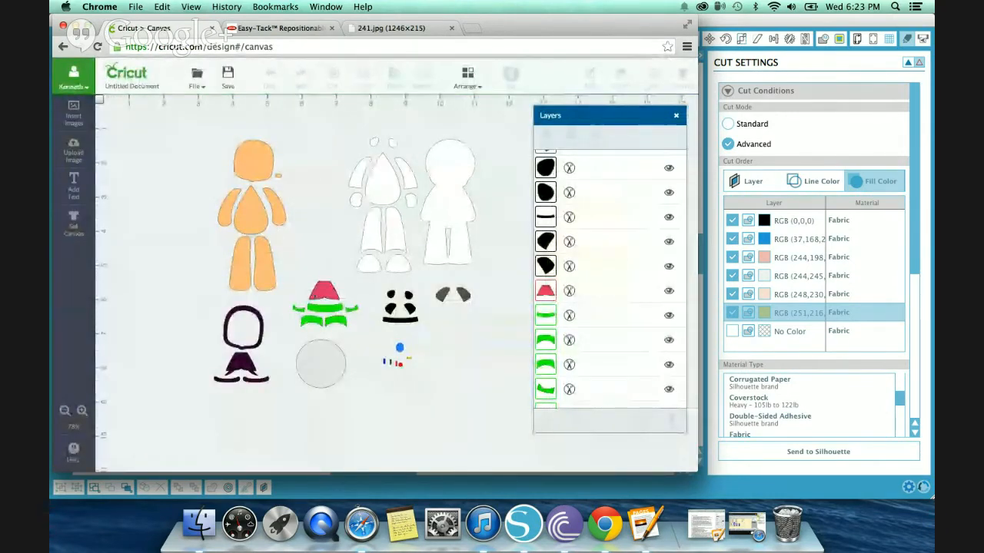
click(329, 297)
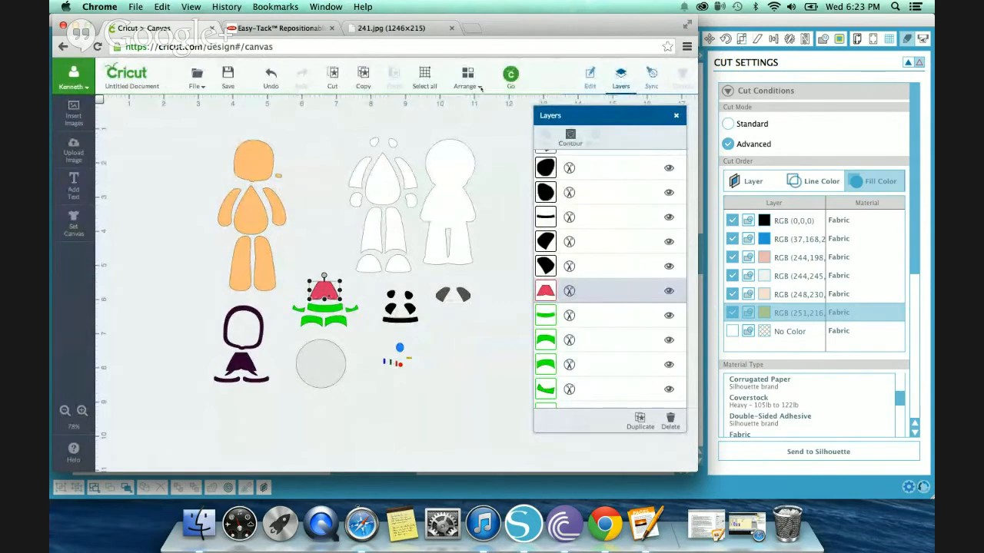
click(479, 89)
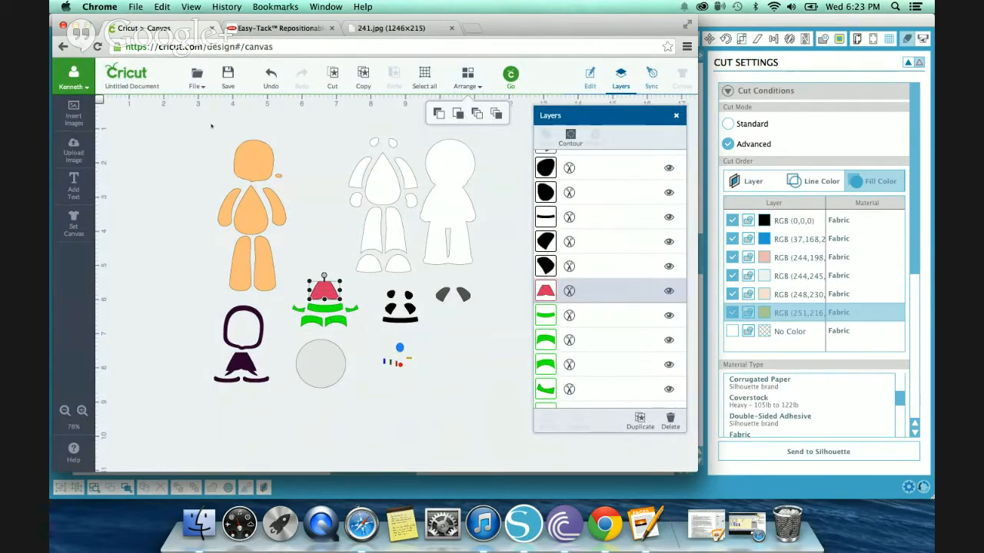
drag(211, 125, 460, 295)
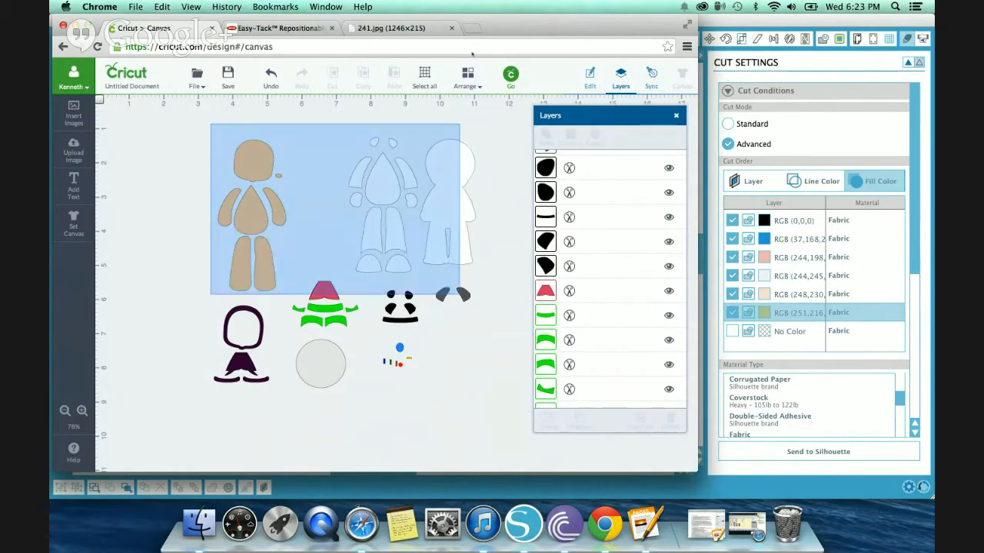
drag(472, 54, 464, 51)
Step: Undo the recent edits until the grouped design with the small assembled figure is restored
click(268, 90)
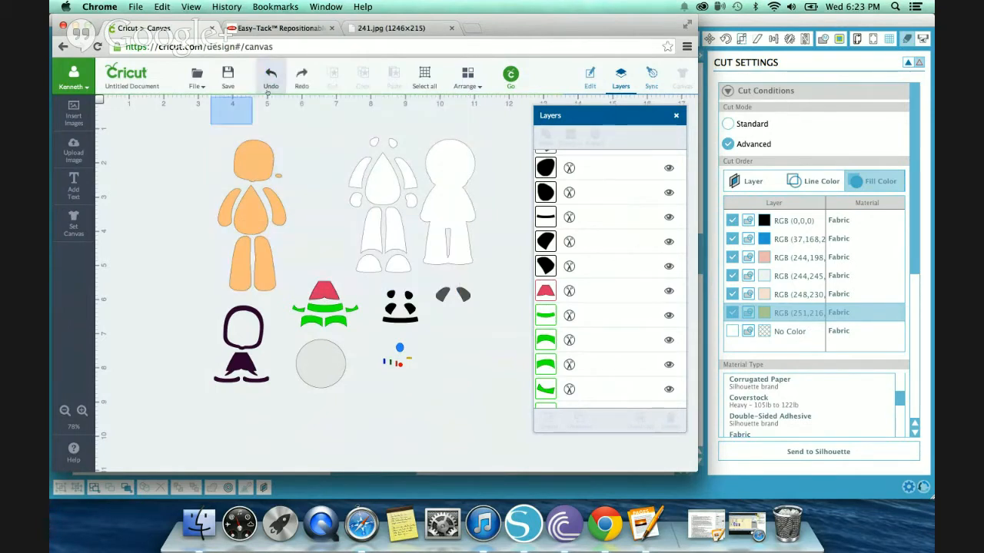
click(267, 91)
click(267, 91)
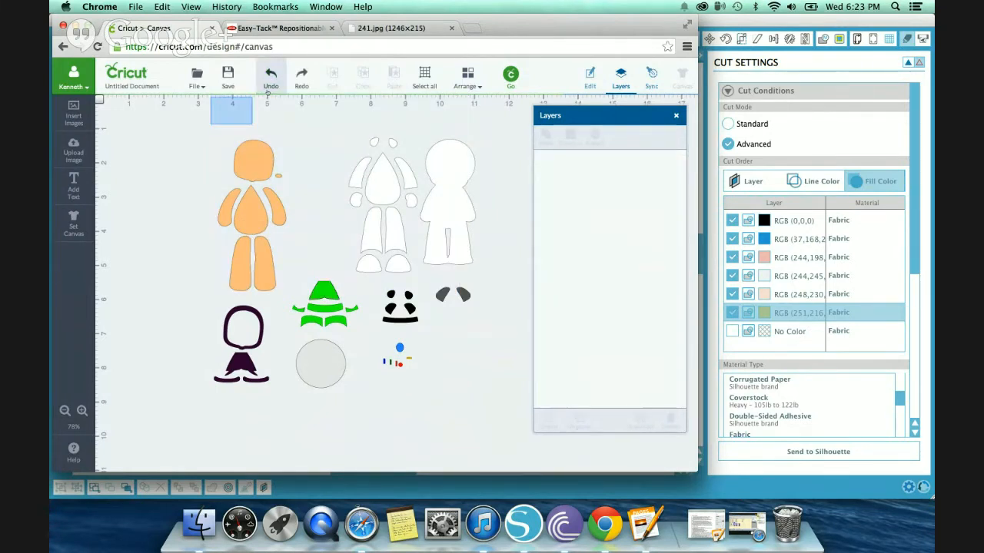
click(267, 91)
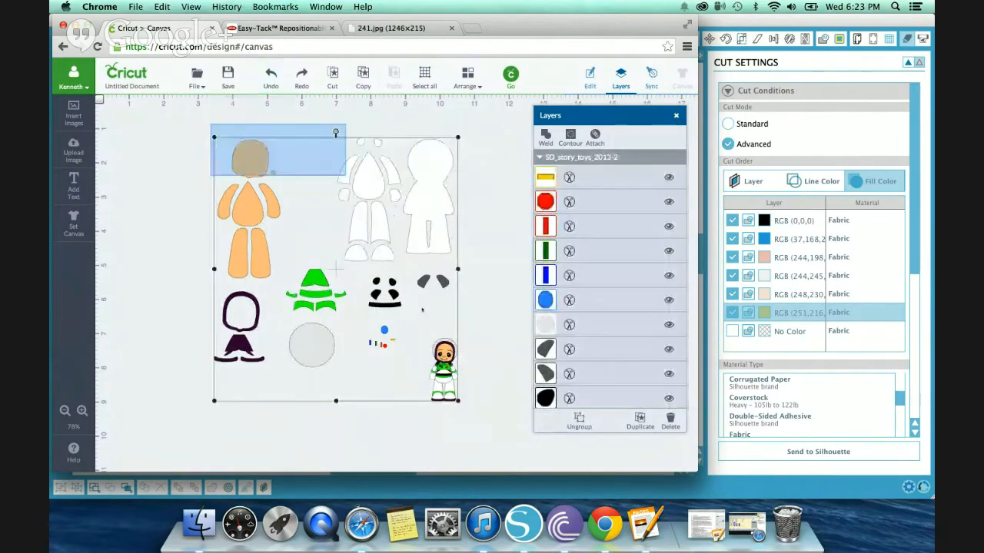
Step: Ungroup the design and delete all the loose pieces, keeping only the small assembled figure
right_click(440, 238)
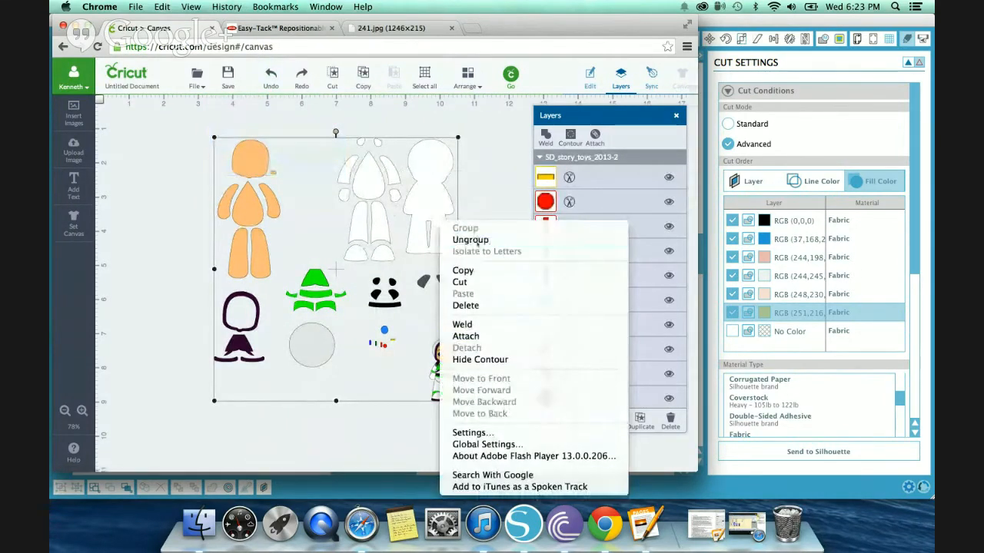
click(470, 240)
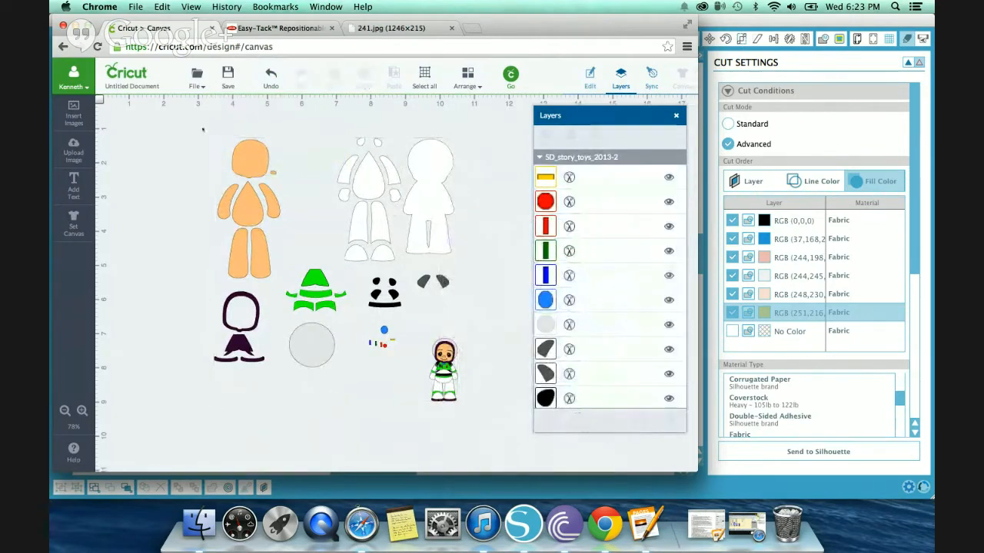
drag(203, 129, 479, 308)
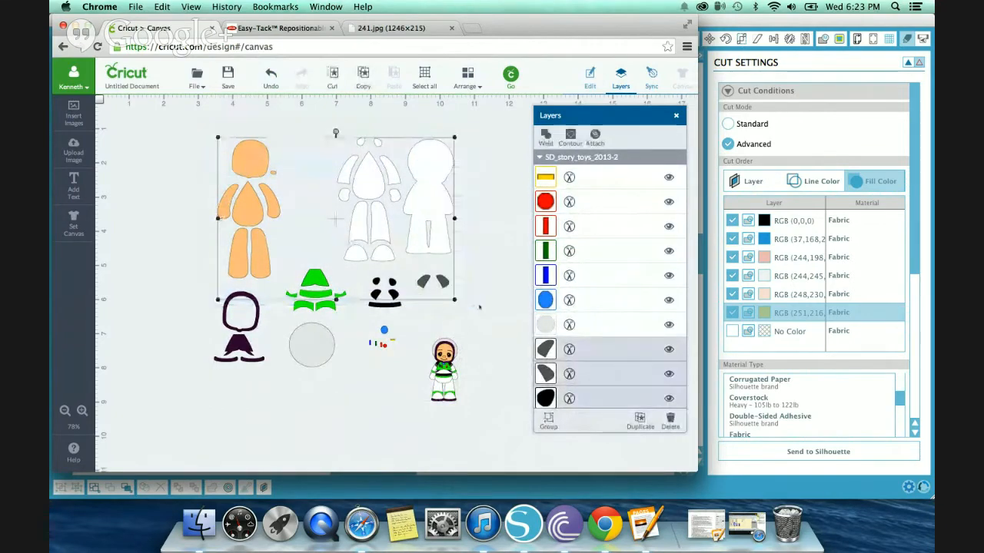
key(Delete)
drag(234, 278, 419, 377)
key(Delete)
drag(196, 283, 261, 435)
key(Delete)
drag(214, 233, 274, 427)
key(Delete)
Step: Select all parts of the small assembled figure and enlarge it to about three times its size
drag(384, 324, 483, 430)
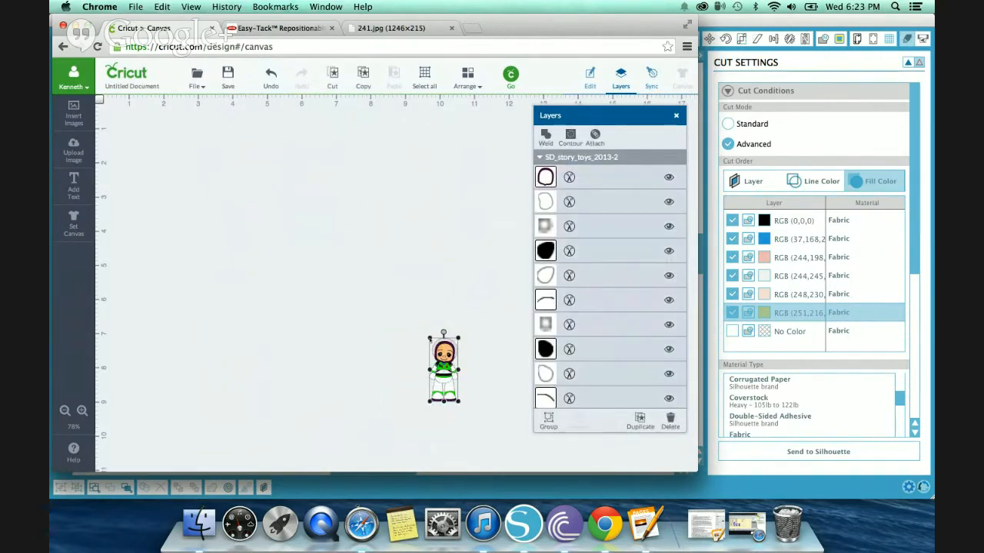
drag(428, 336, 276, 185)
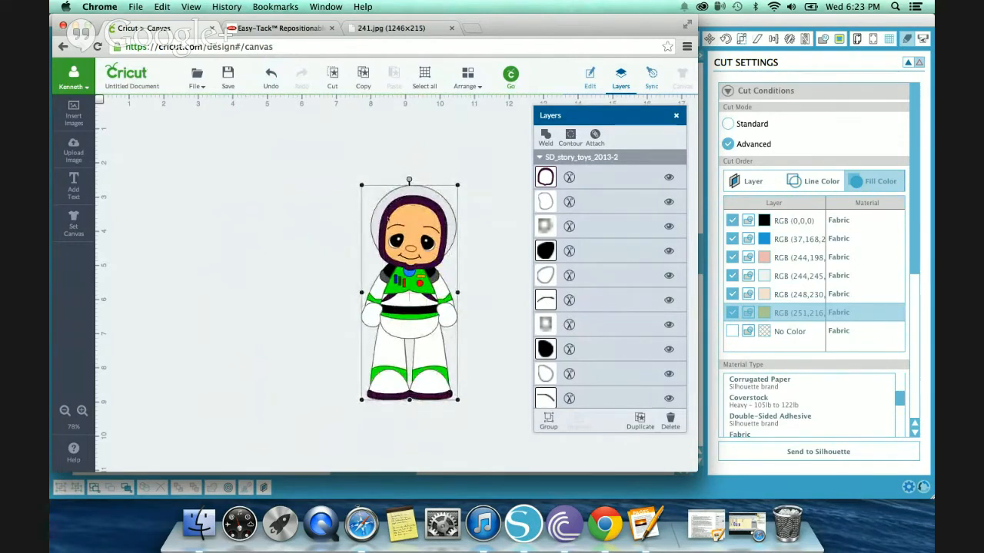
right_click(388, 217)
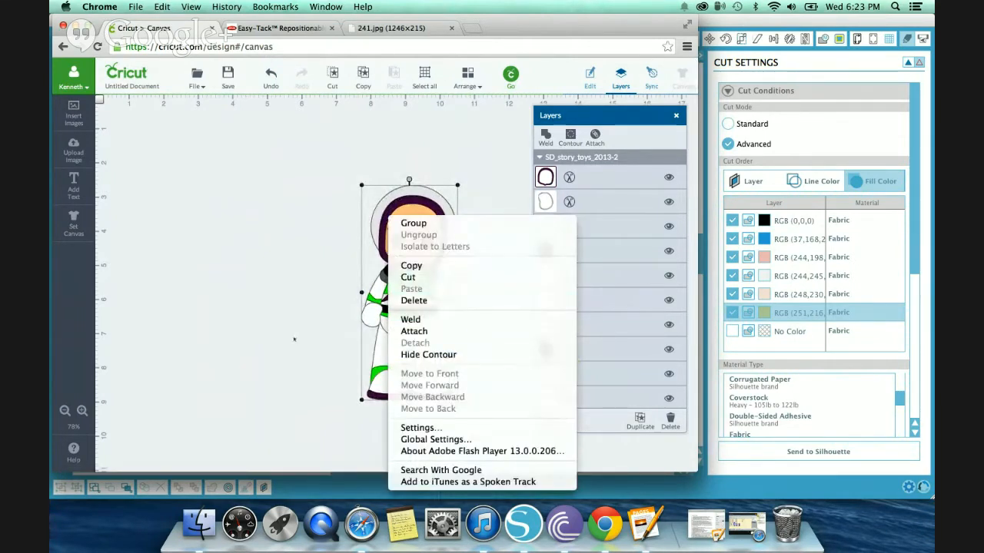
click(294, 339)
Step: Send the figure's white leg piece, on the viewer's left, to the back of the stacking order
click(385, 343)
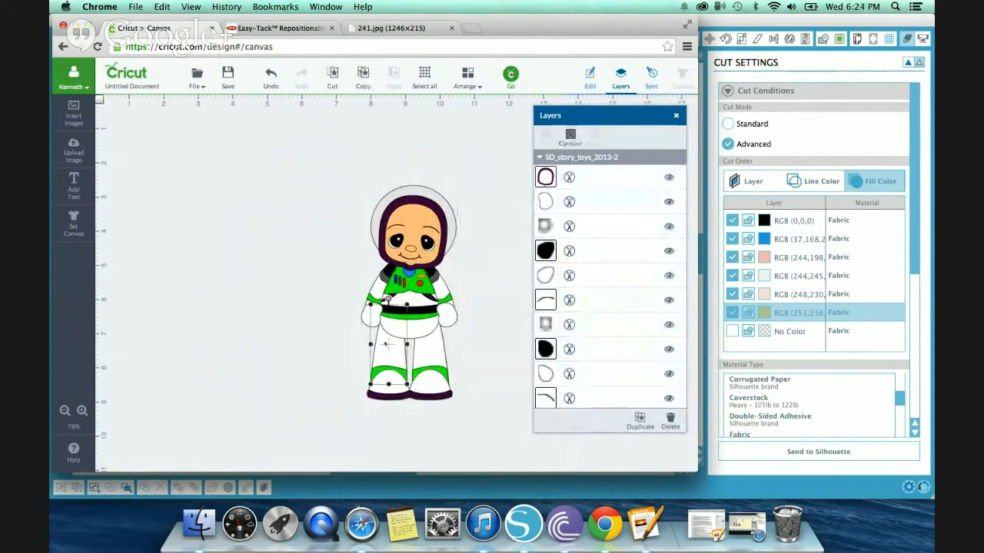
click(468, 77)
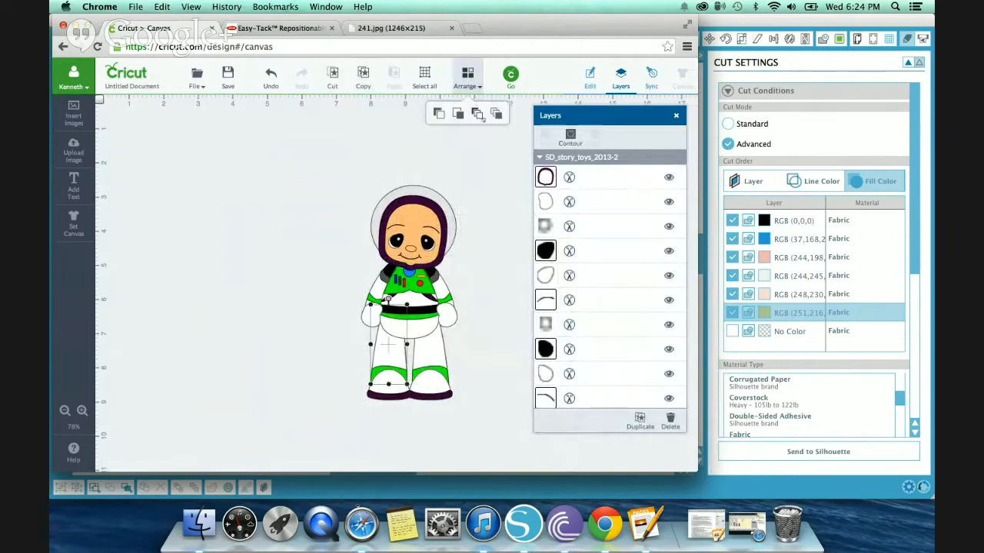
click(438, 113)
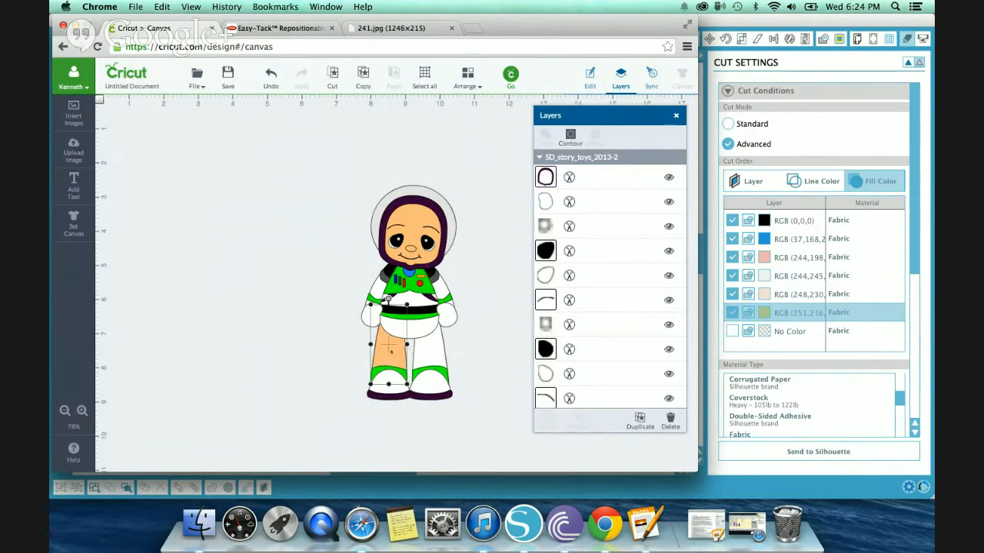
Step: Move the orange leg piece out beside the figure and back into its place under the boot
drag(391, 349, 337, 350)
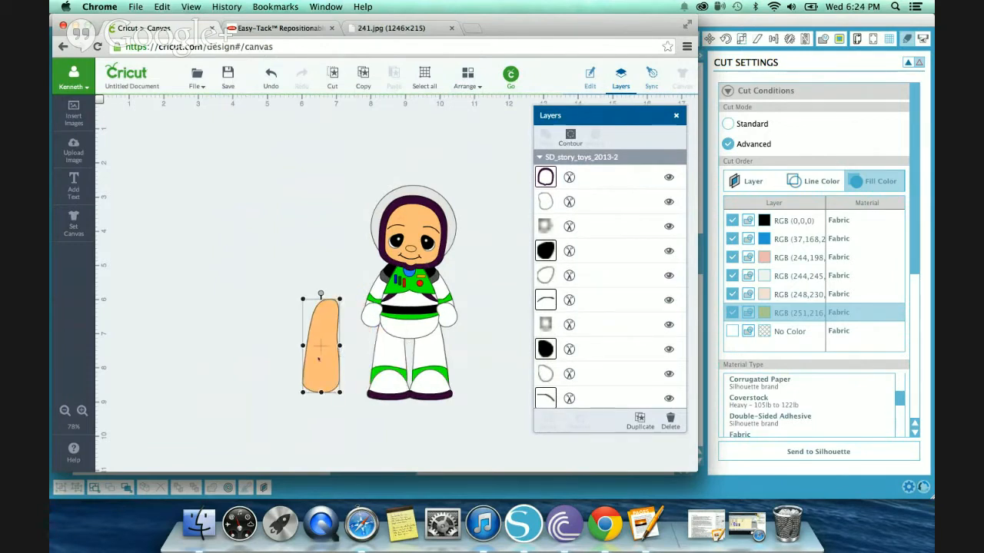
drag(320, 357, 387, 357)
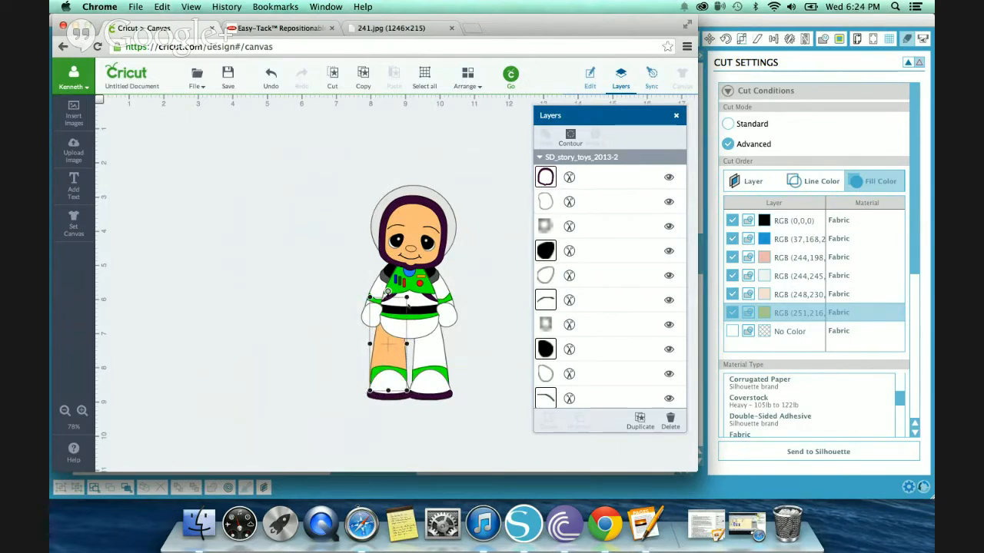
mouse_move(407, 306)
mouse_down()
mouse_move(389, 306)
mouse_move(406, 306)
mouse_up()
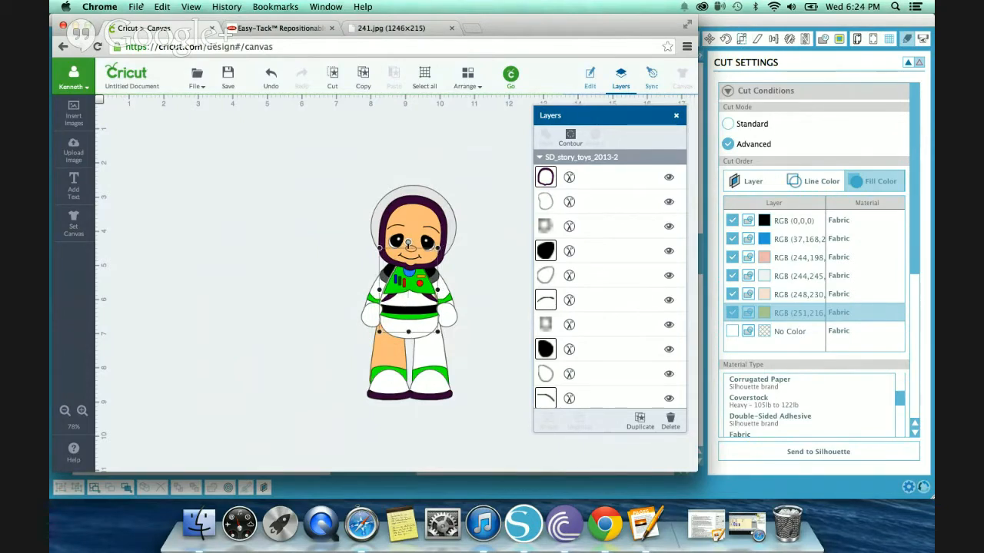
Step: Switch to Silhouette Studio to show the document with the blonde doll in the blue dress
click(524, 522)
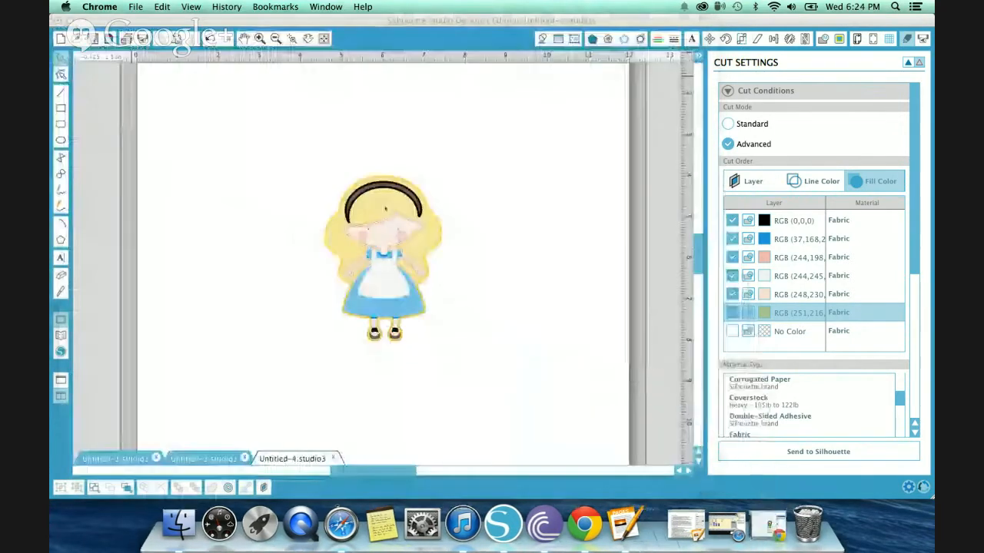
click(726, 525)
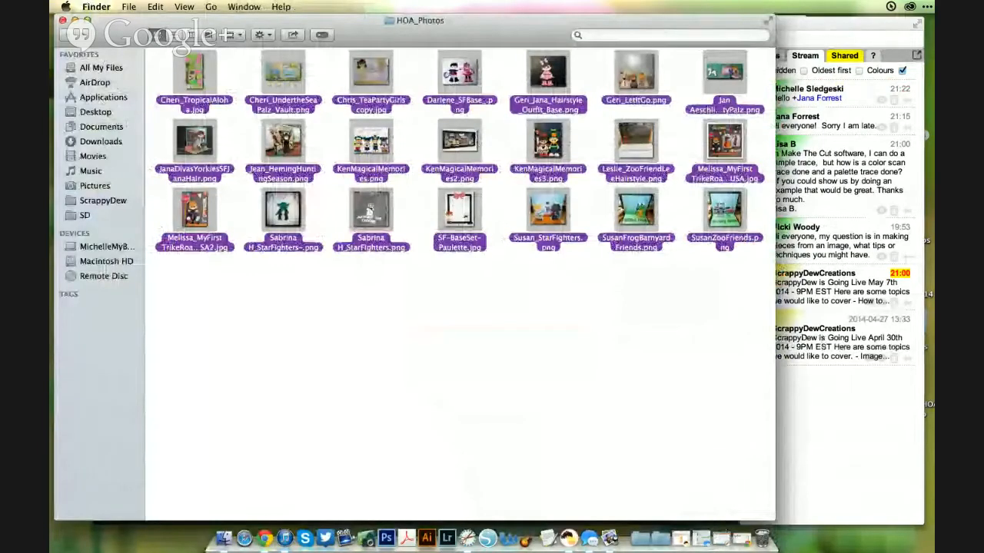
Step: Bring up the Google+ Hangouts window, and minimize it to show the HOA_Photos images in Preview
click(741, 539)
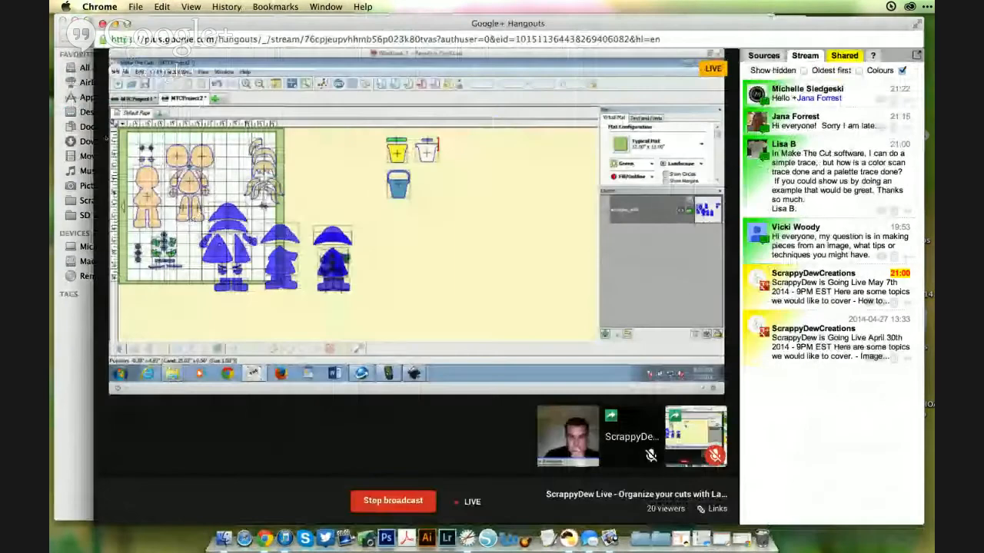
click(928, 136)
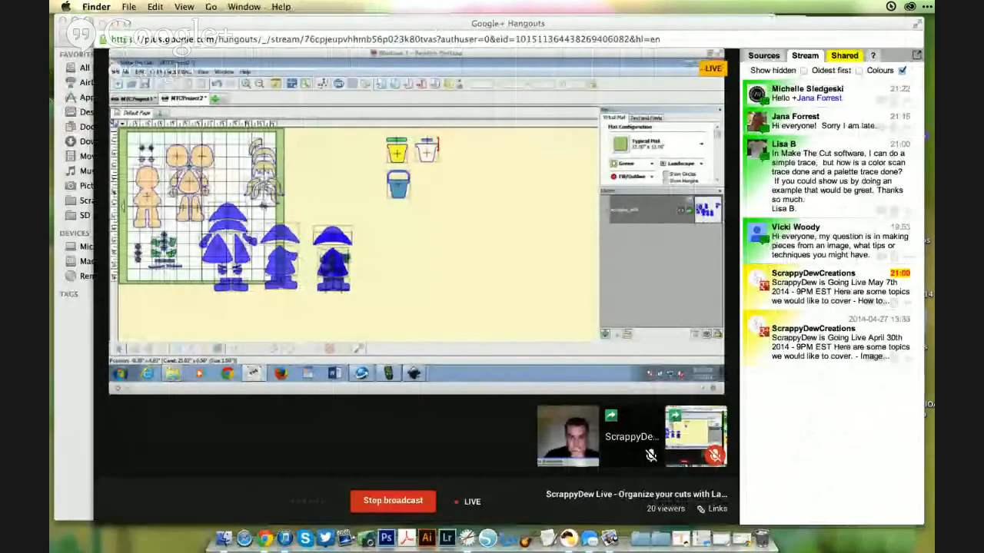
click(115, 28)
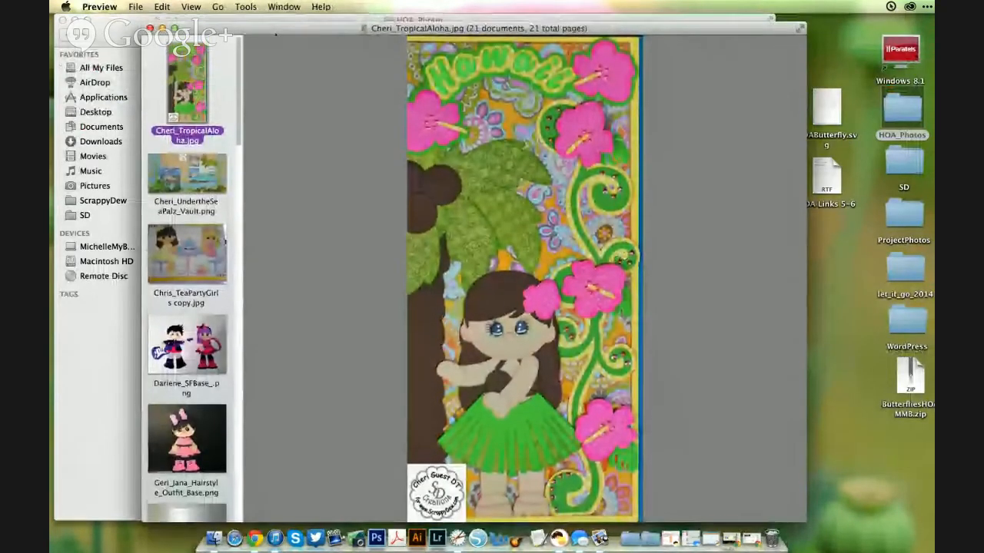
Step: Restore the minimized Google+ Hangouts window and toggle the microphone mute
click(725, 538)
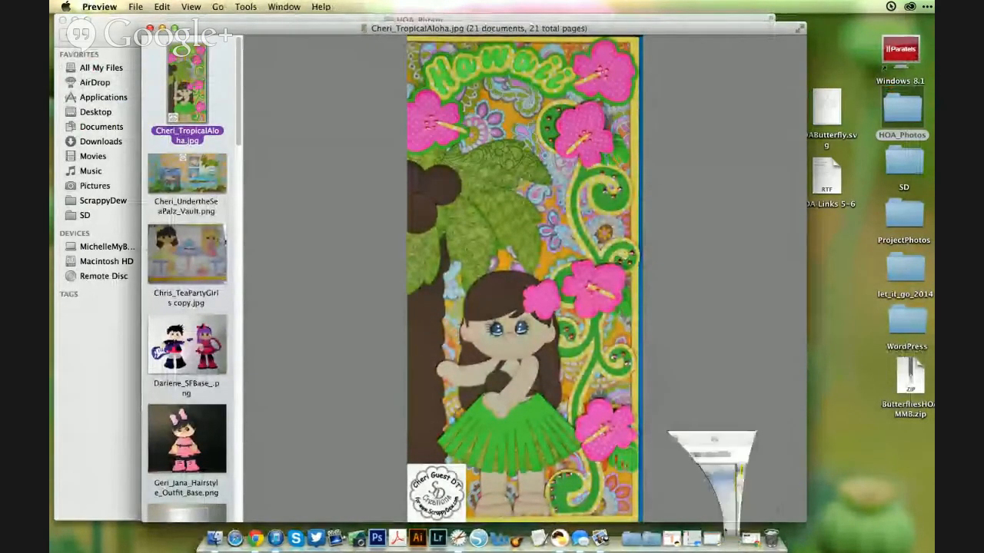
click(372, 71)
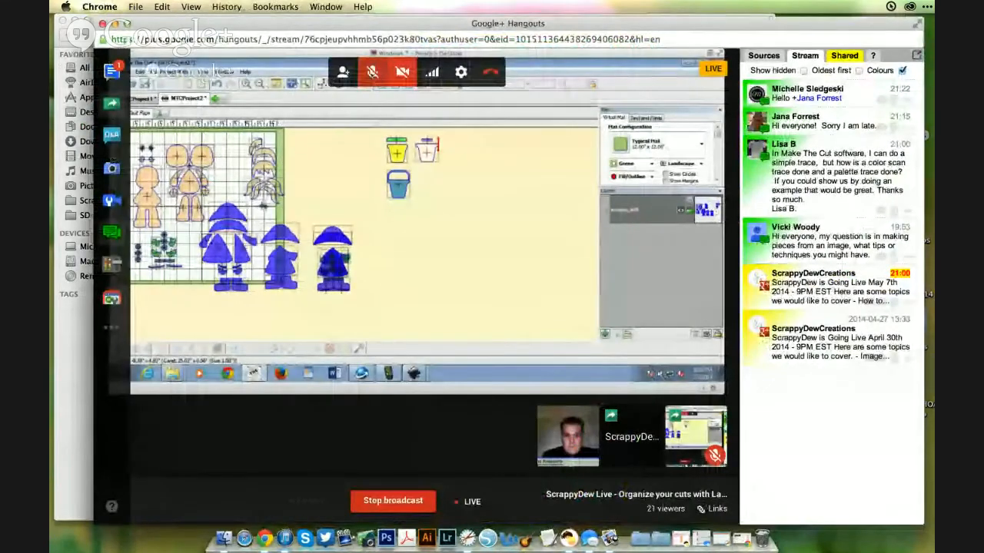
Step: Move the Hangouts window down and open all 21 images of the HOA_Photos folder together in Preview, shifting its window clear of the desktop edge
drag(217, 29, 220, 109)
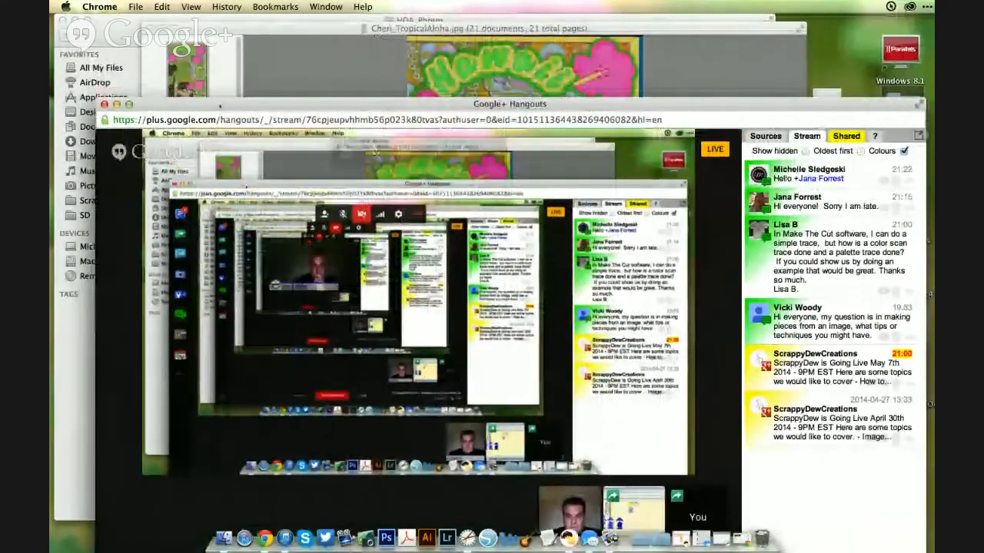
click(133, 27)
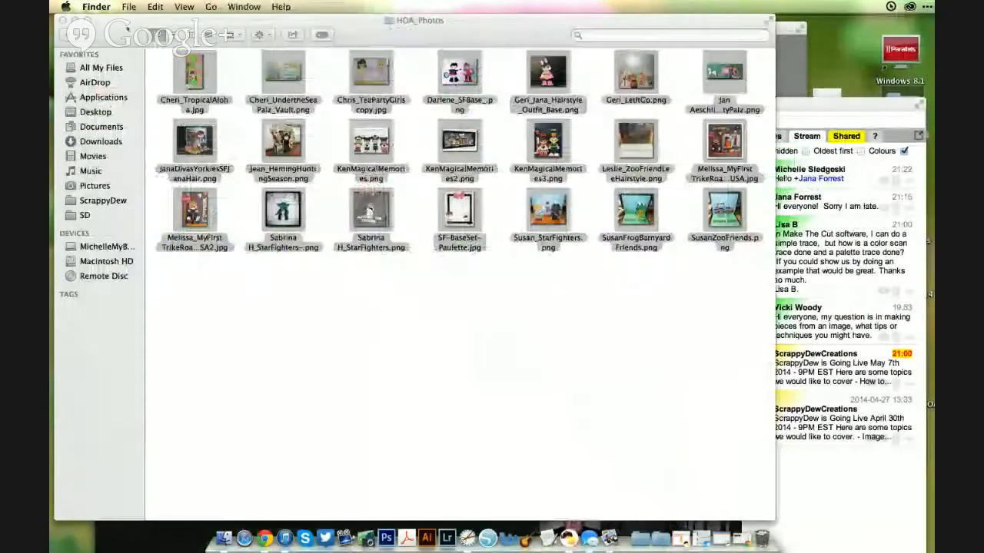
drag(151, 52, 739, 275)
right_click(478, 165)
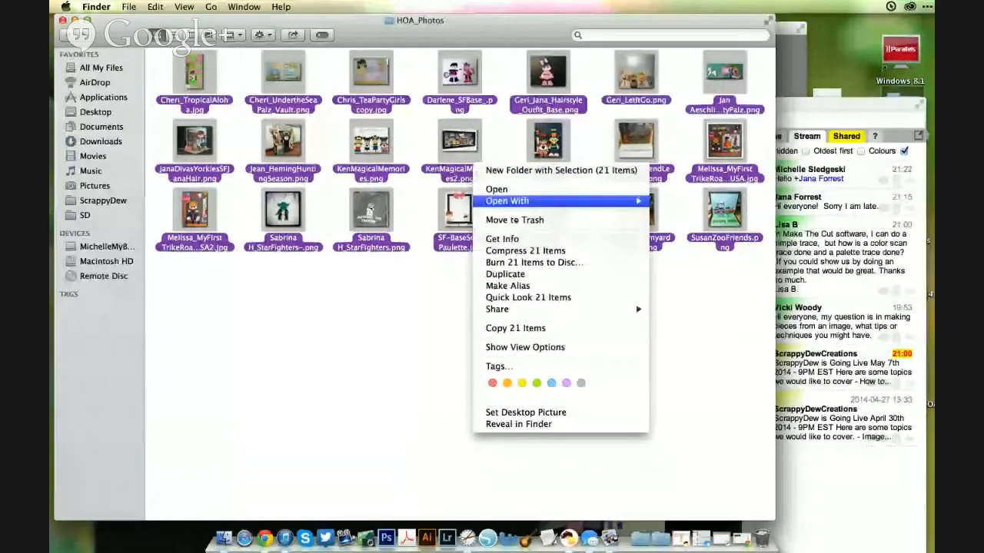
click(510, 192)
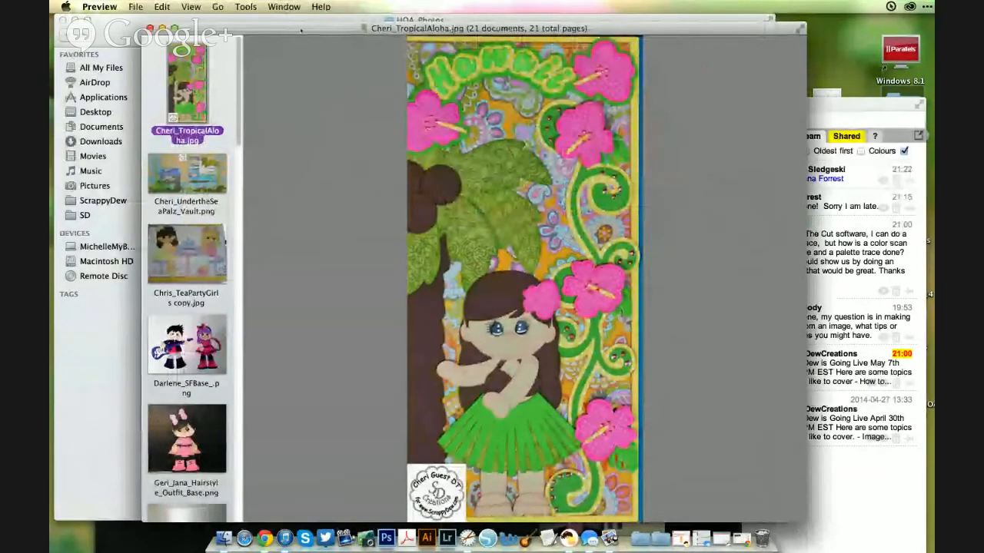
drag(301, 30, 272, 25)
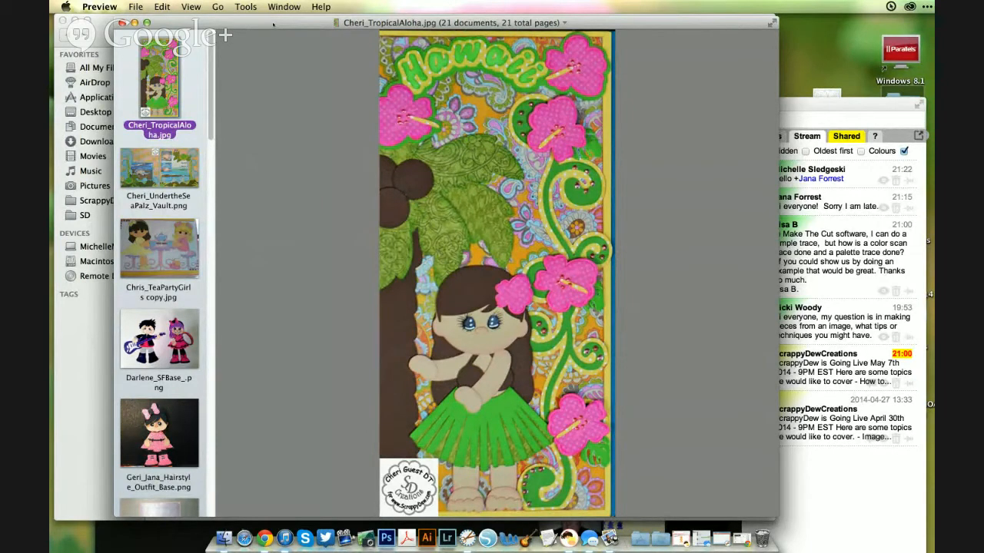
Step: View the project photos one by one, from the sea turtle layout to the snowman and reindeer winter scene
click(197, 166)
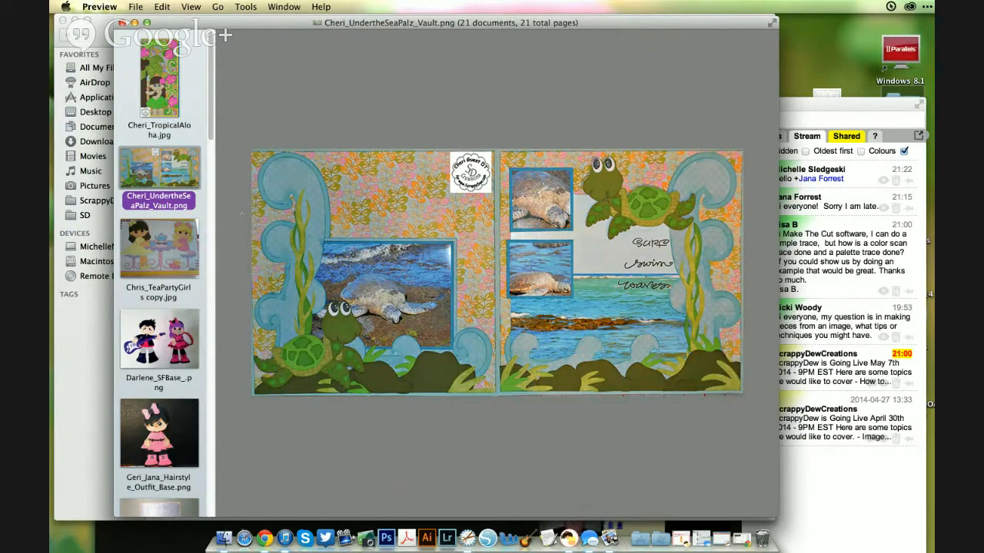
key(Down)
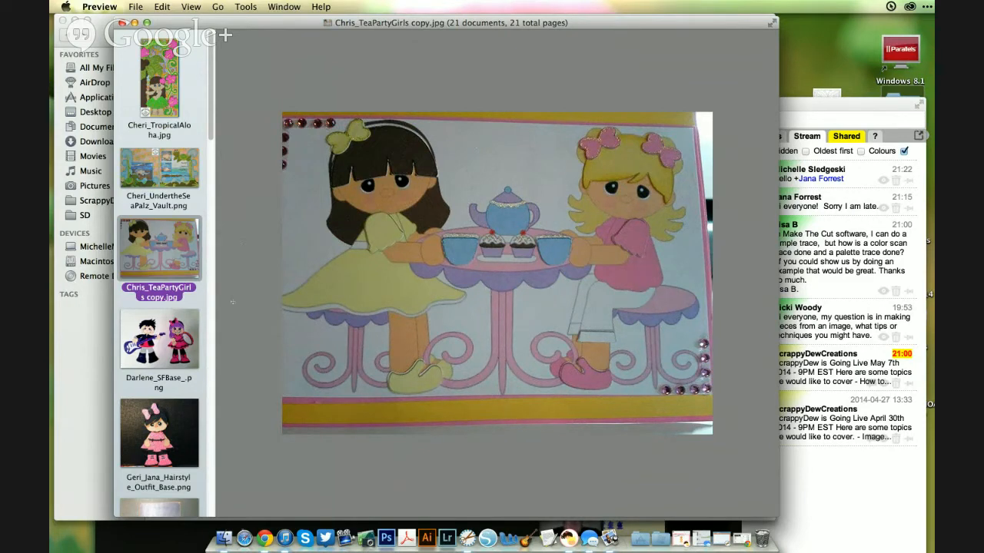
key(Down)
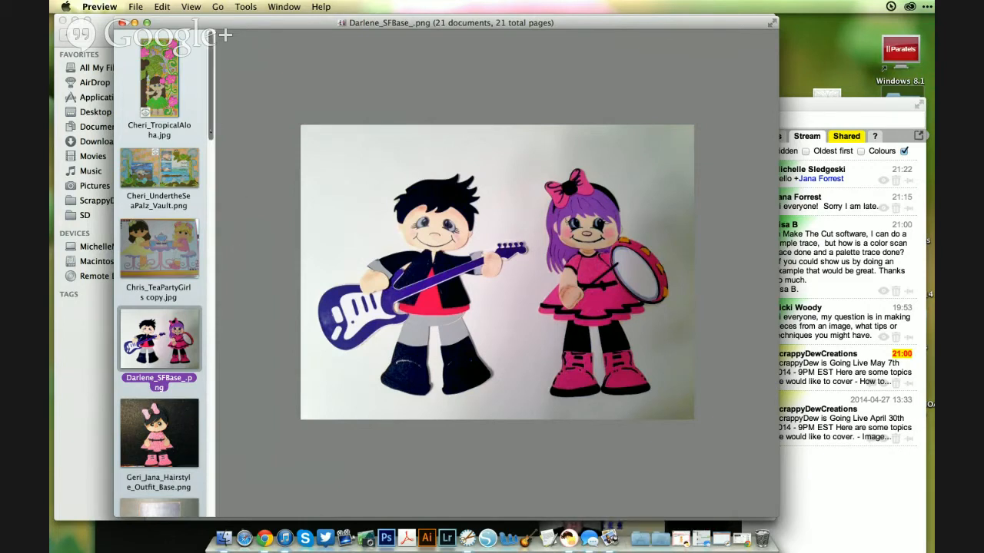
scroll(204, 137, down, 10)
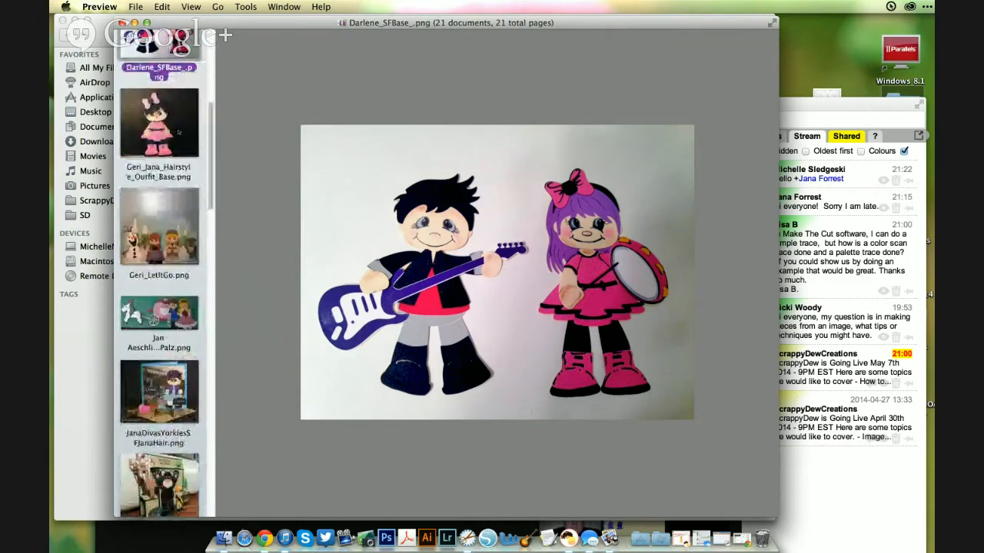
click(179, 133)
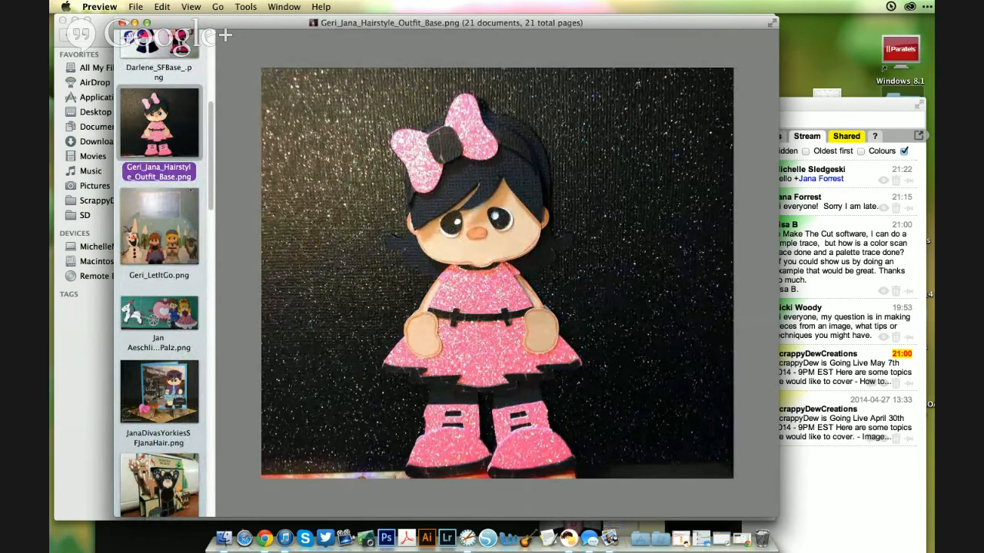
click(160, 206)
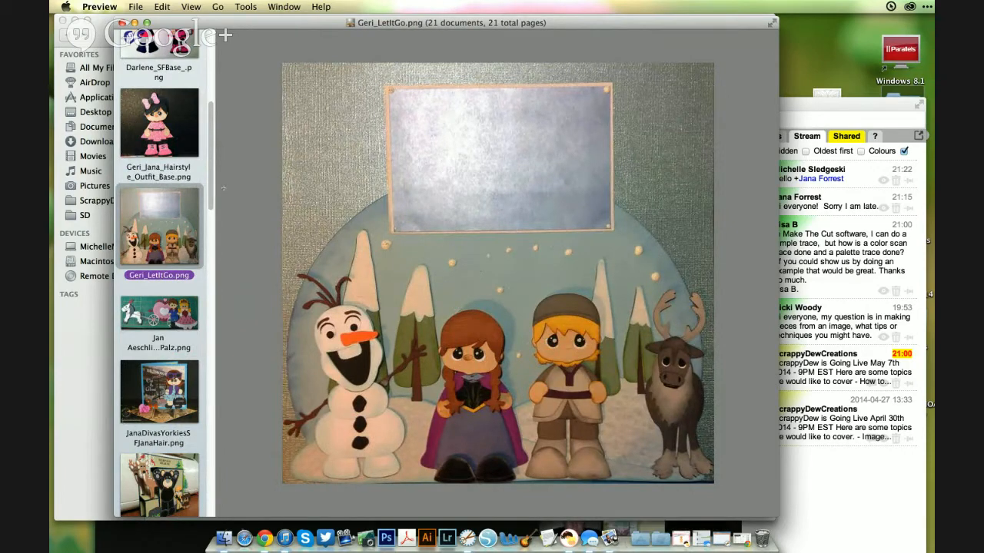
Step: Show the photos of the royal couple with carriage, the "Out & About" card and the "Hunting Season" card
drag(212, 181, 211, 216)
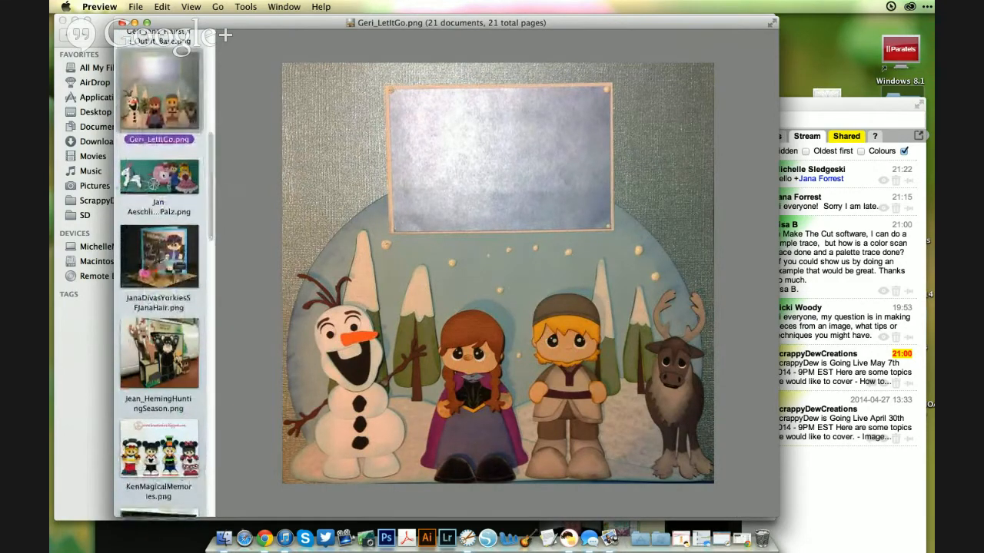
click(135, 182)
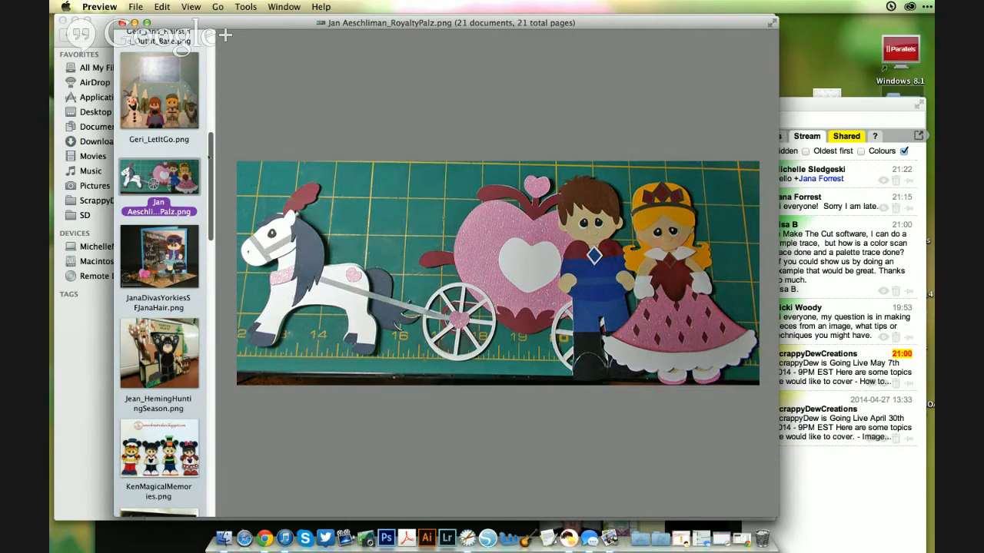
scroll(207, 157, down, 3)
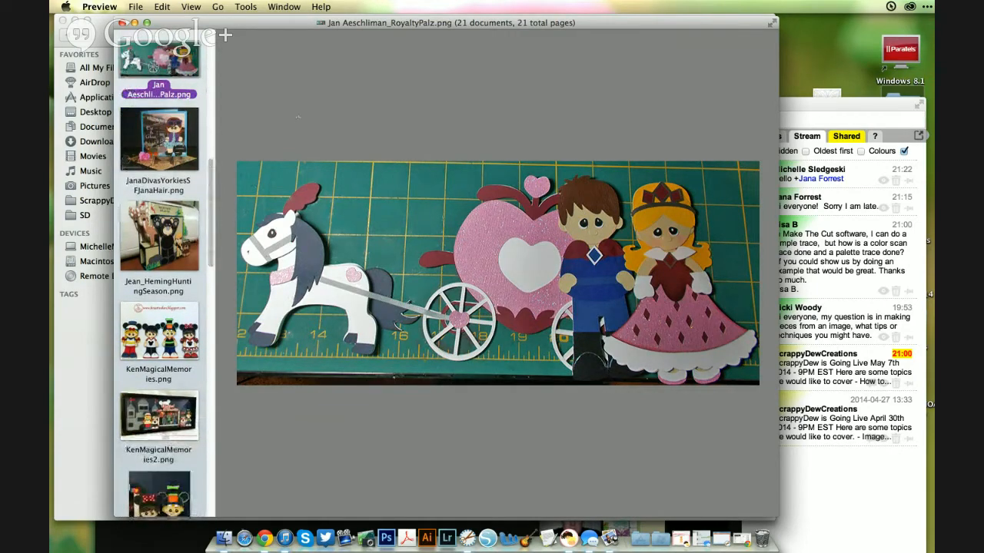
click(169, 136)
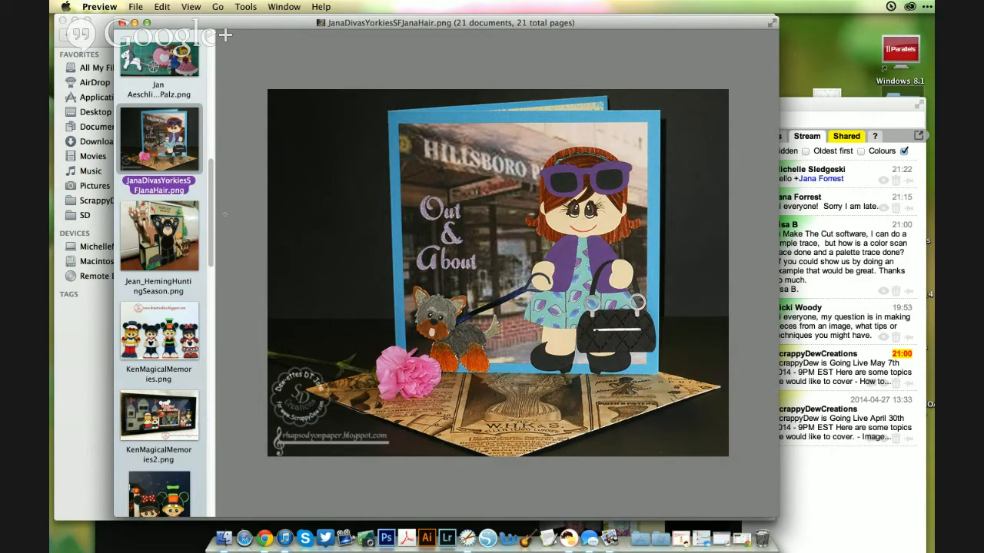
key(Down)
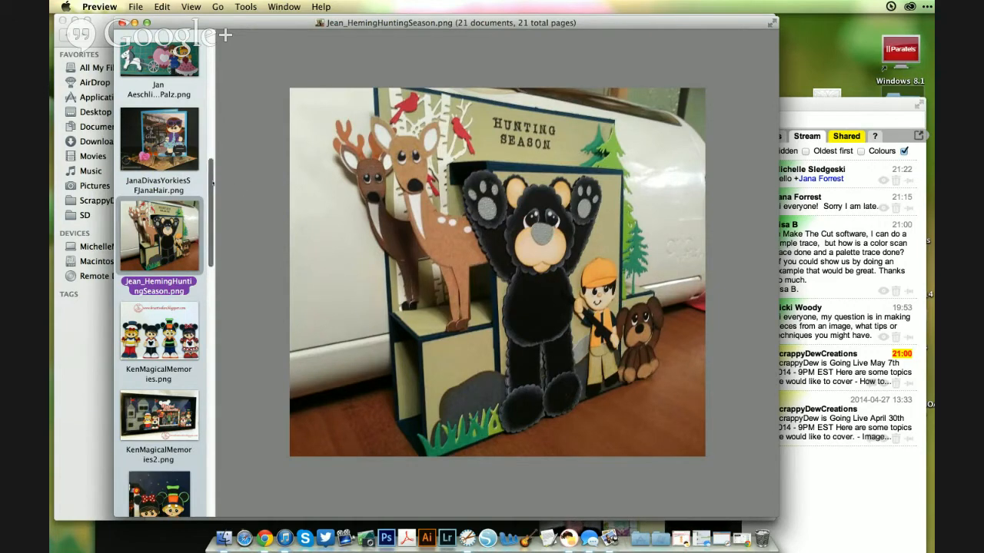
Step: Compare the four mouse-ear figures with the "Hunting Season" card, ending on the framed "Magical Memories" project
scroll(212, 189, down, 3)
scroll(212, 189, down, 3)
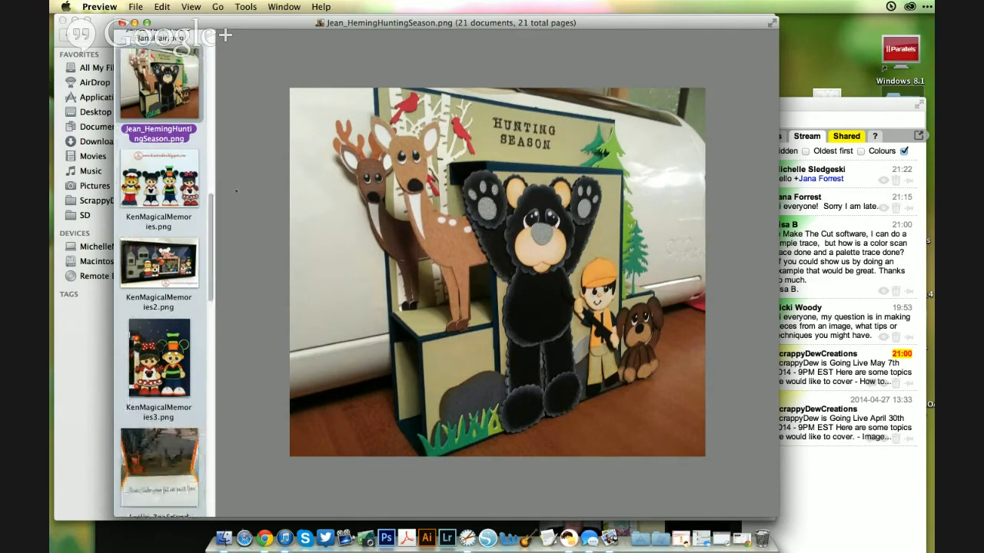
click(165, 195)
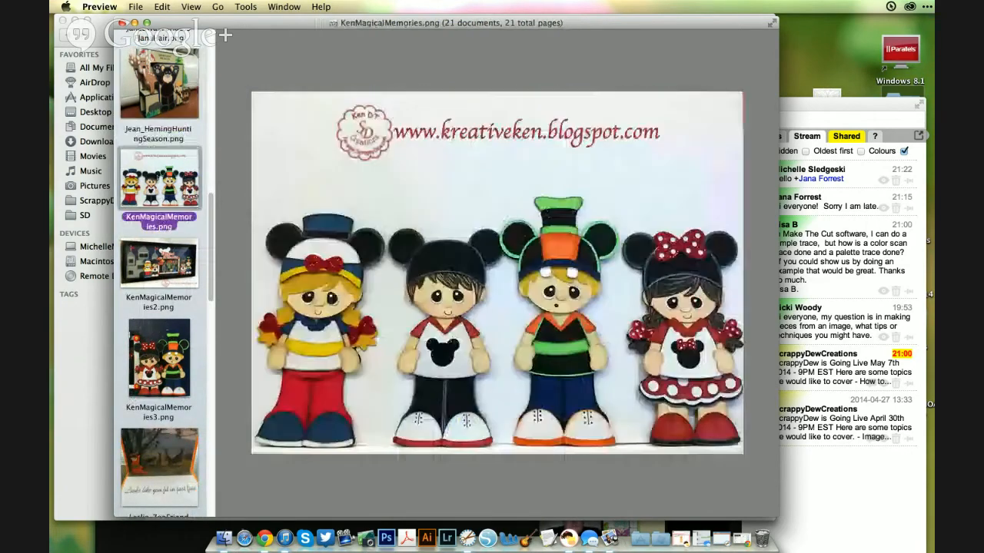
click(160, 85)
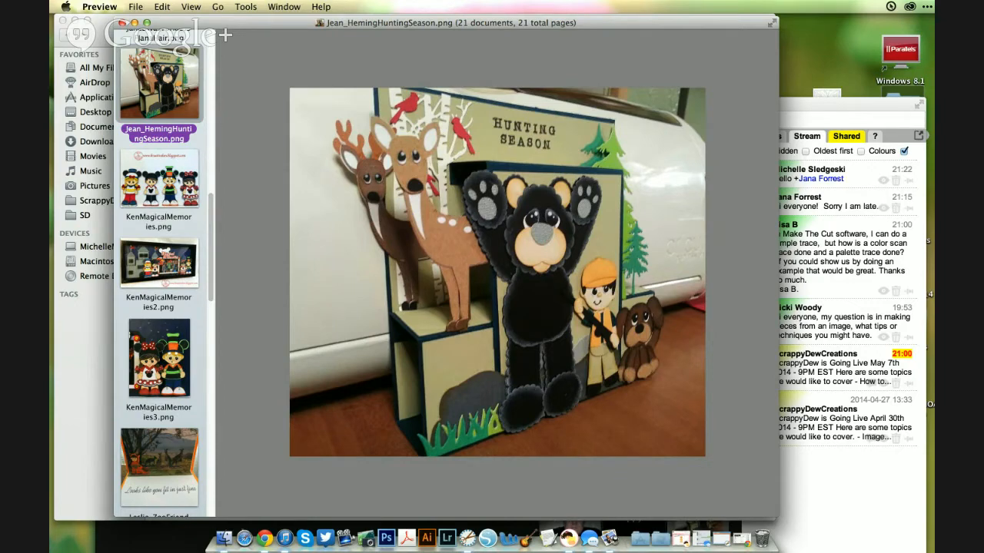
click(174, 175)
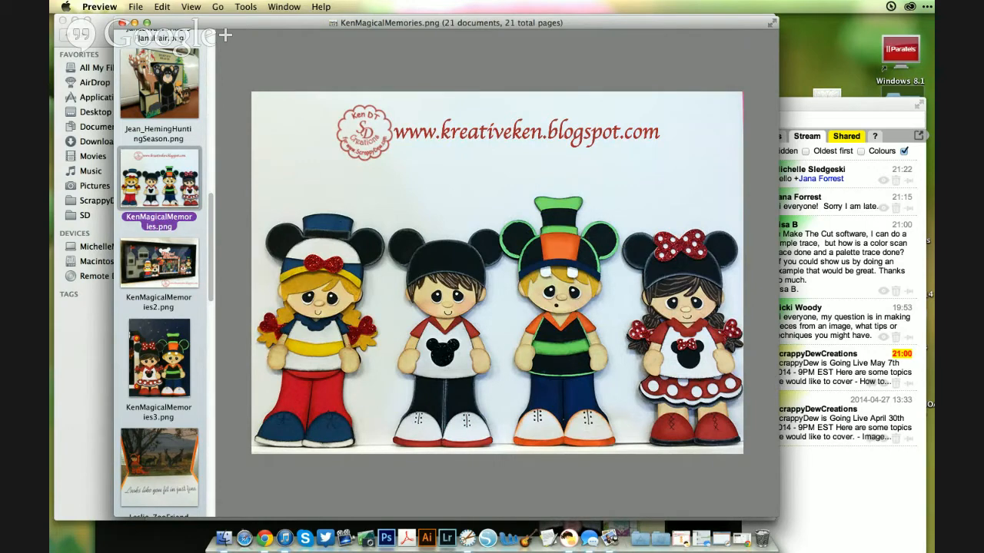
key(Down)
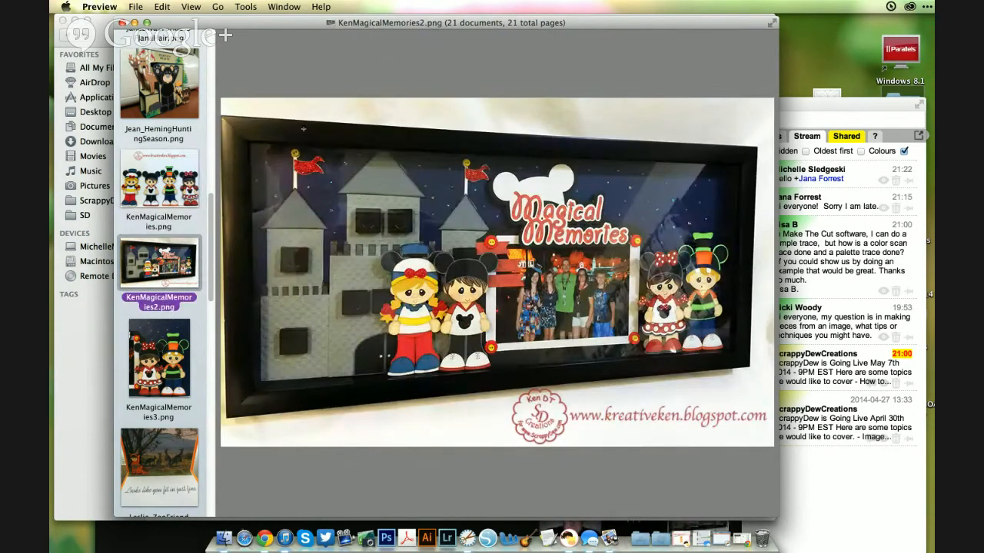
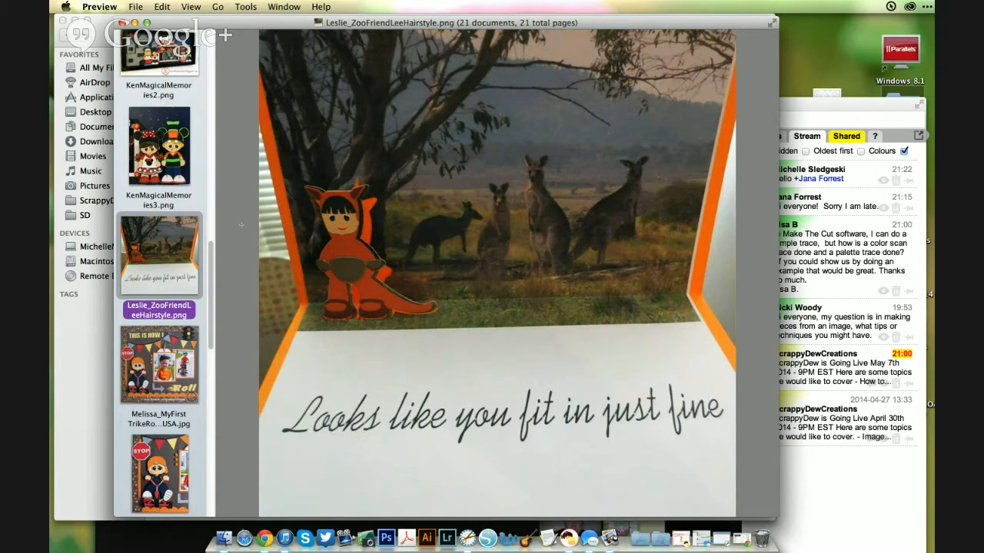
Step: Show the "This Is How I Roll" trike layout and its close-up photo
scroll(162, 277, down, 5)
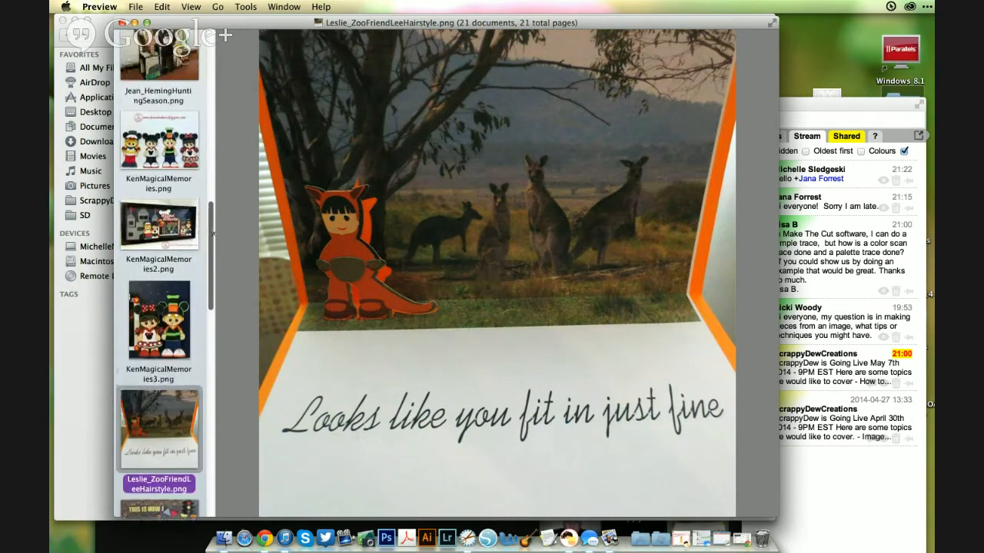
scroll(175, 243, down, 2)
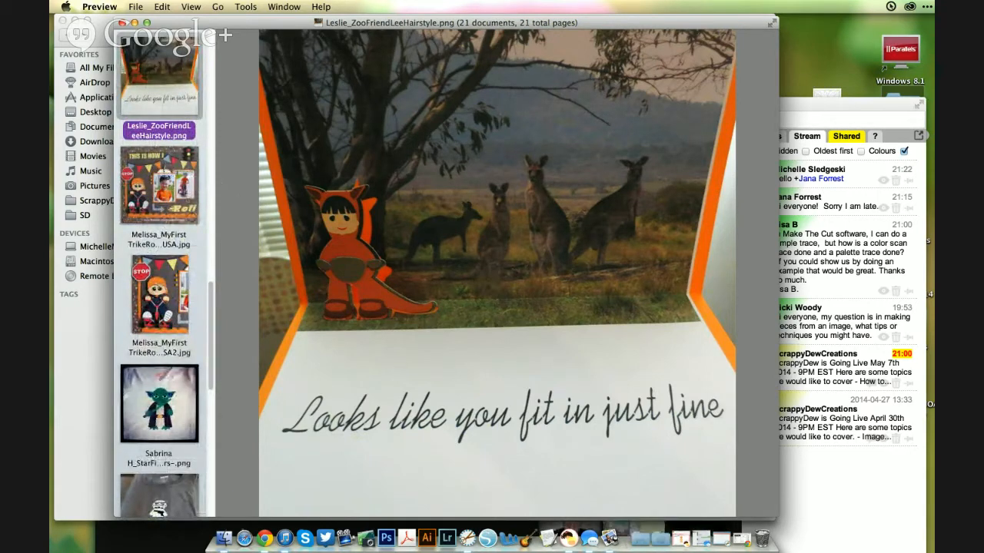
click(160, 187)
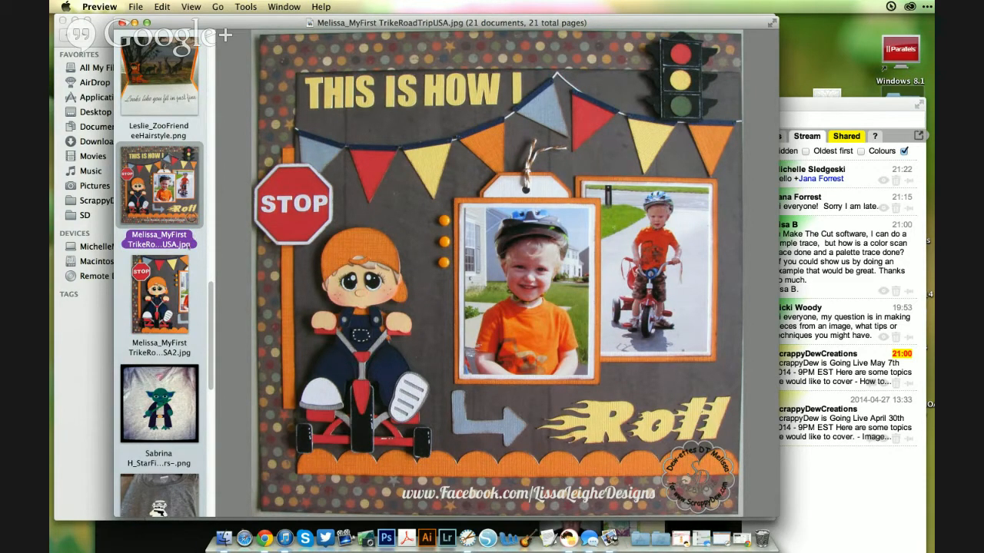
click(165, 274)
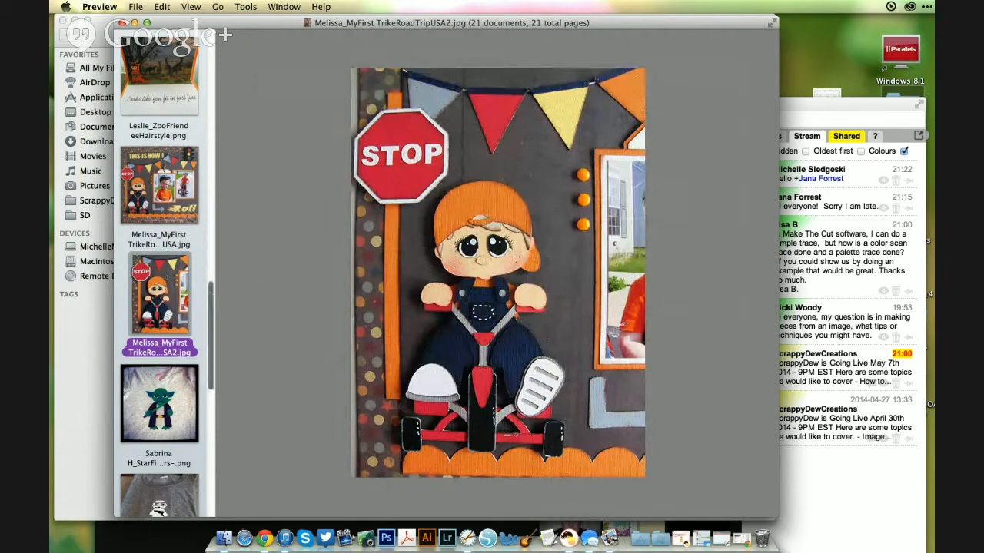
Step: Show the T-shirt photos with the green star fighter character and the "Support the Troops" design
scroll(214, 294, down, 5)
click(159, 196)
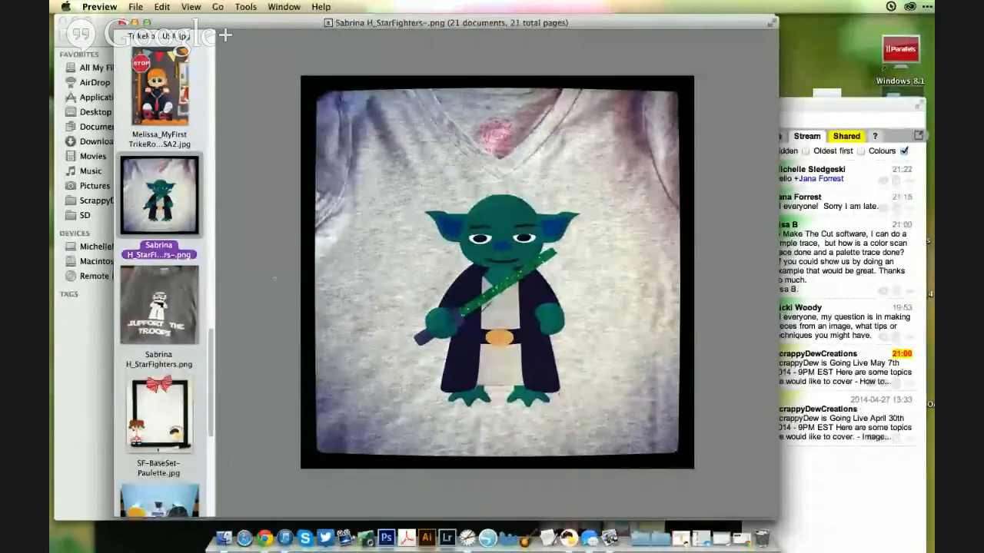
click(178, 292)
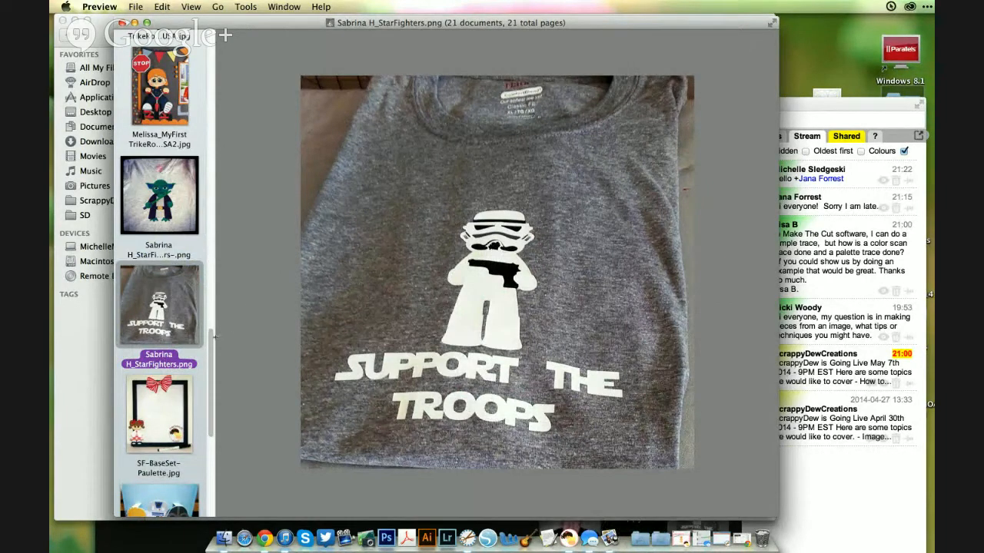
Step: Show the black frame with the striped bow, followed by the star fighters pop-up card
drag(216, 336, 213, 358)
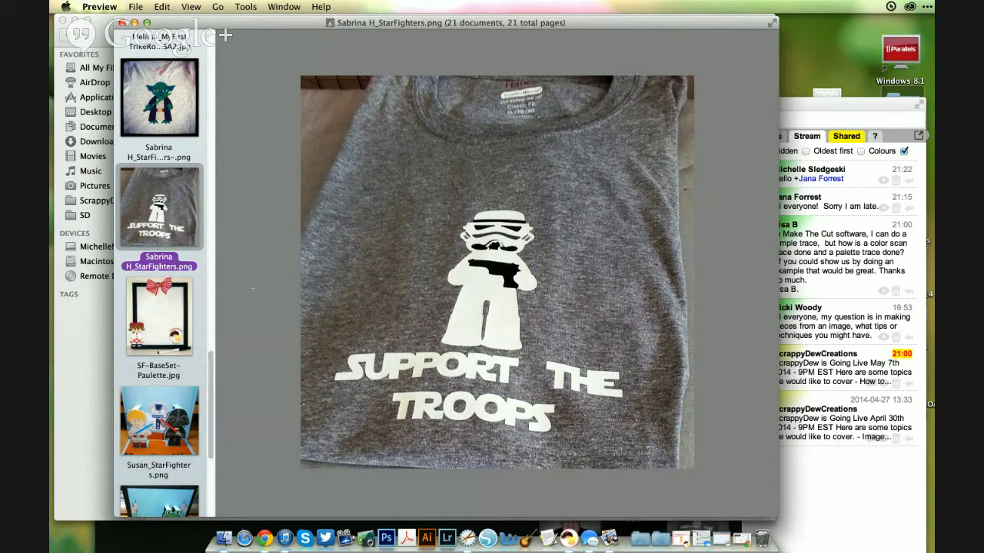
click(172, 306)
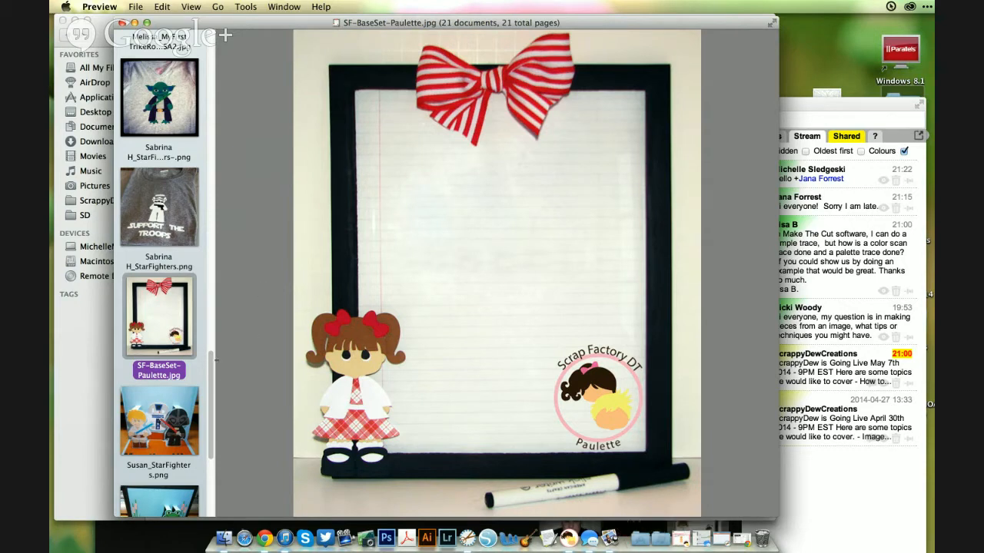
drag(215, 360, 212, 390)
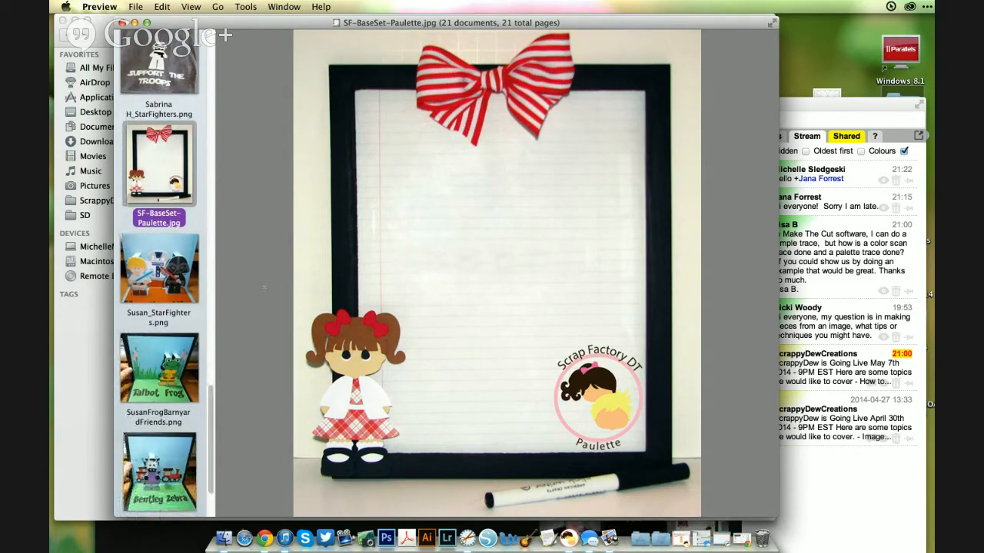
click(159, 269)
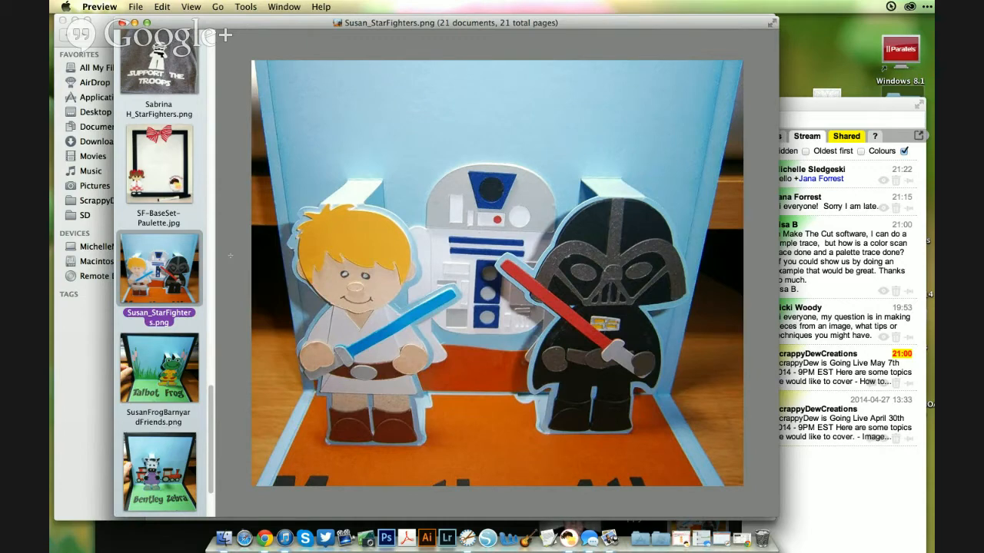
Step: Page back and forth through the last photos, between the "Support the Troops" shirt and the "Bentley Zebra" pop-up card
key(Down)
key(Down)
key(Up)
key(Up)
key(Up)
key(Up)
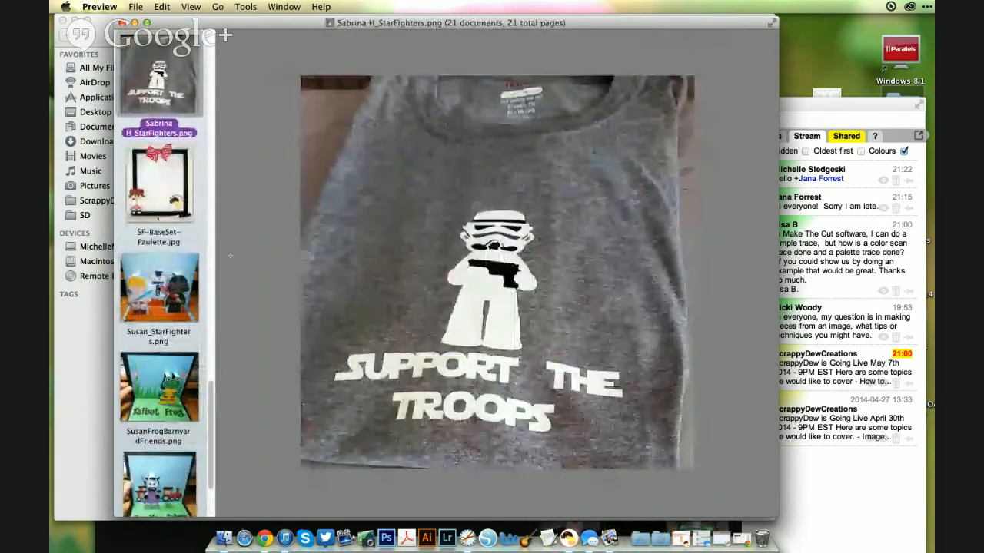
key(Down)
key(Down)
key(Down)
key(Down)
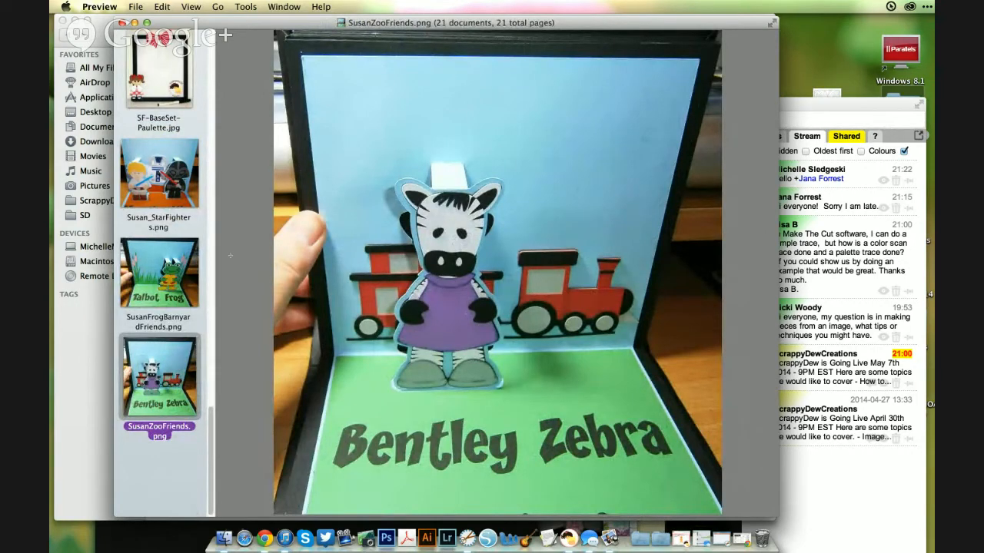
key(Up)
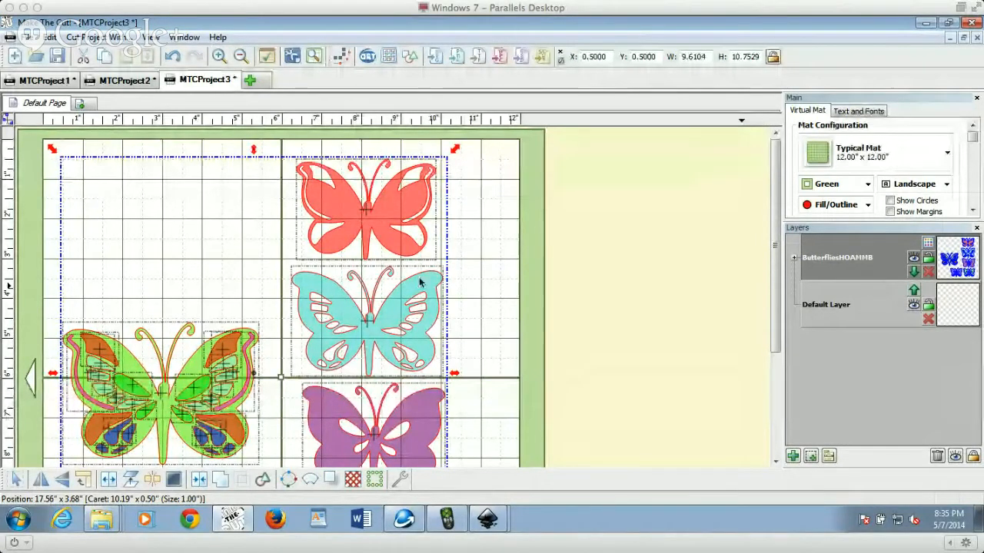
Step: Deselect the butterflies and delete the empty Default Layer
click(577, 246)
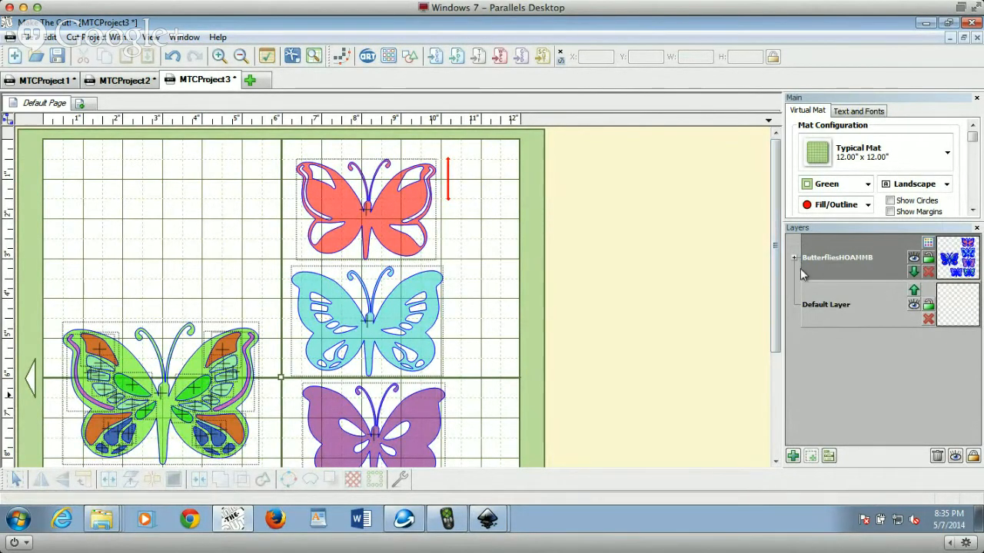
click(927, 317)
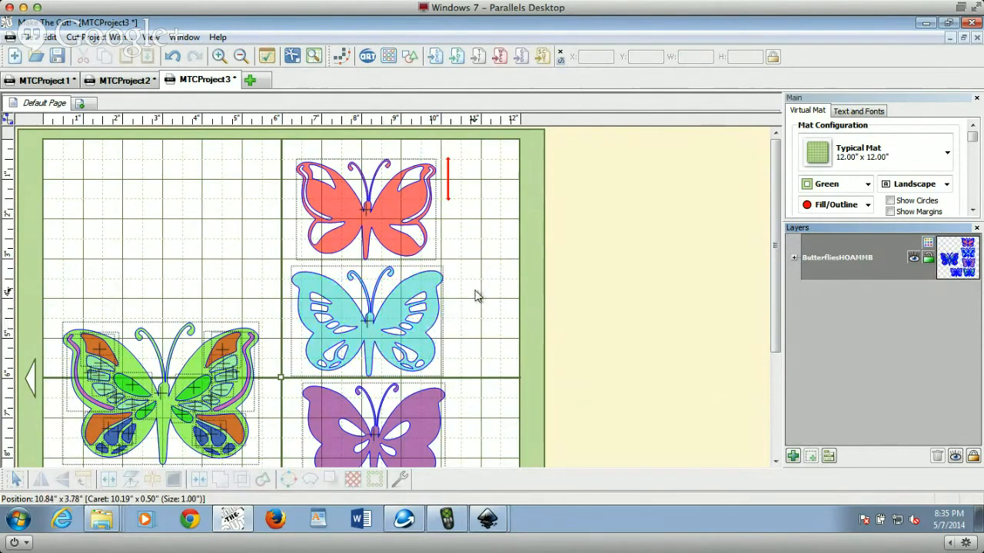
drag(775, 201, 774, 251)
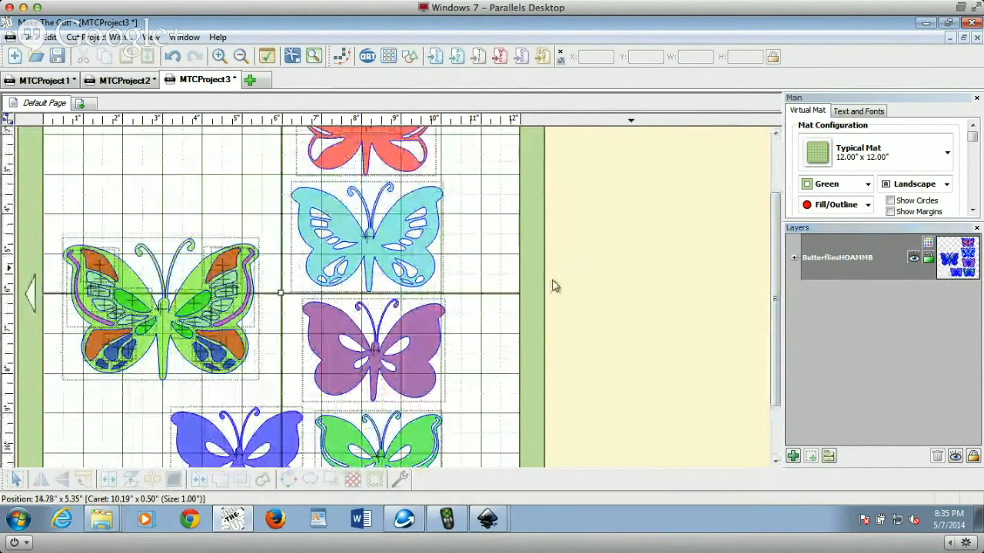
drag(778, 273, 777, 226)
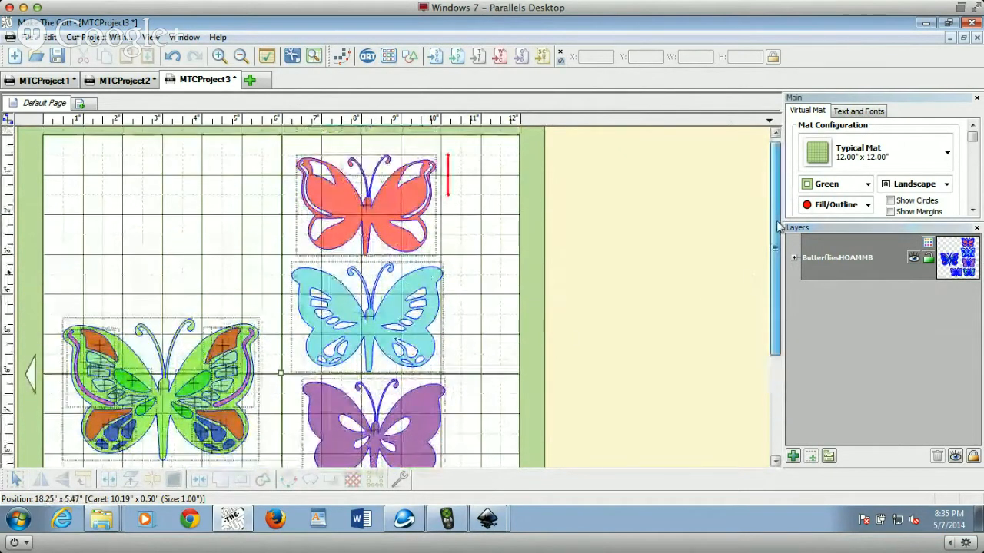
Step: Expand the ButterfliesHOAMMB layer, look through the groups it contains, and collapse it again
click(794, 257)
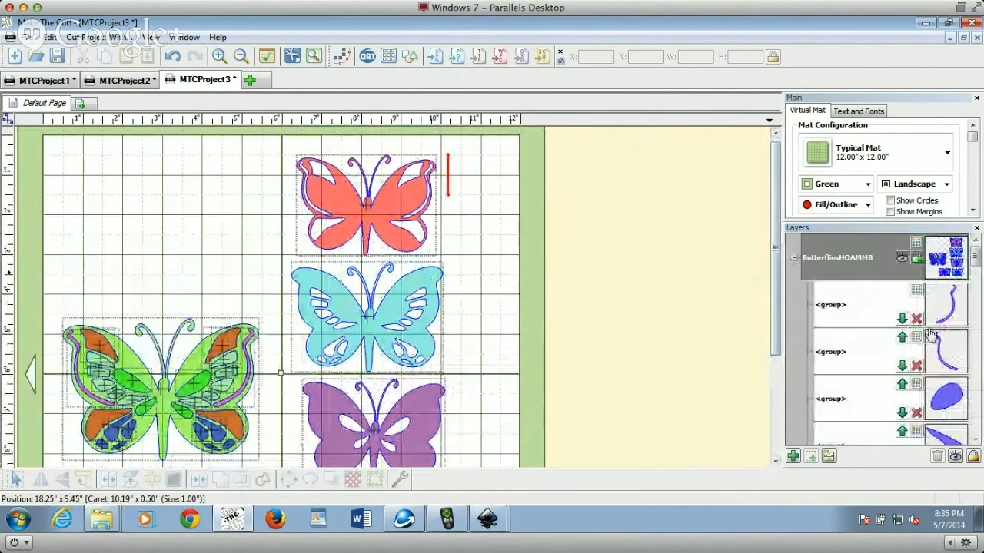
scroll(936, 368, down, 4)
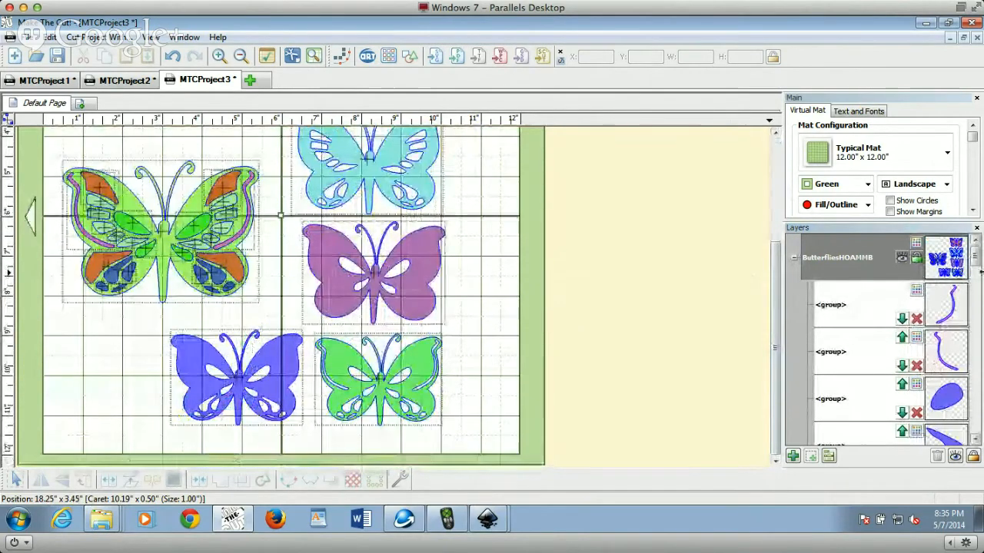
mouse_move(975, 259)
mouse_down()
mouse_move(966, 391)
mouse_move(972, 244)
mouse_move(971, 315)
mouse_move(970, 255)
mouse_up()
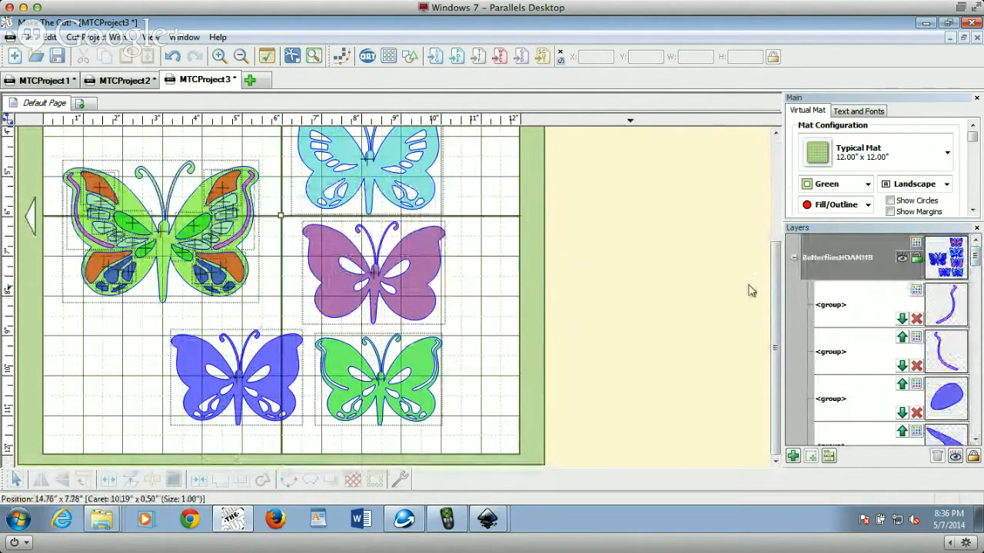
click(794, 258)
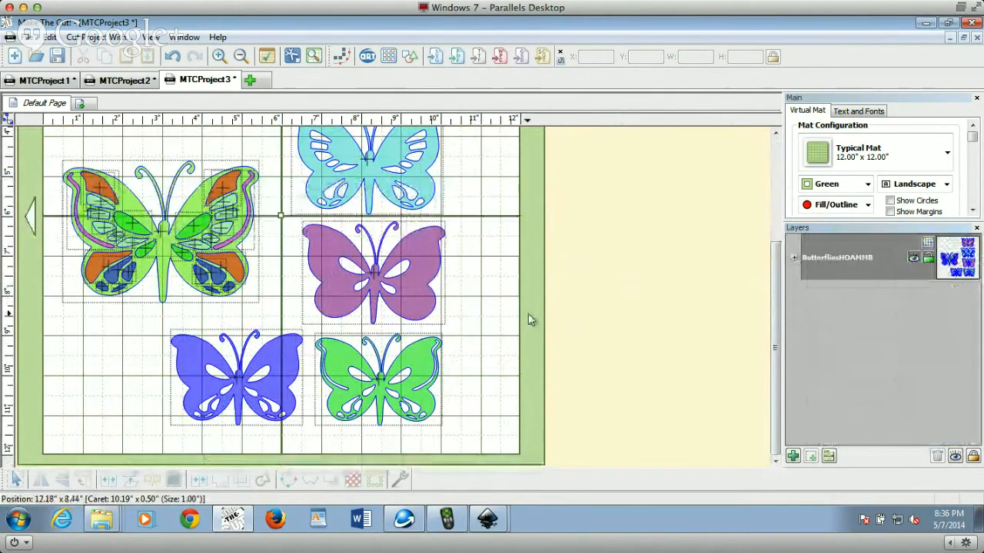
Step: Try moving the red butterfly onto a new layer of its own, and undo the change
scroll(529, 315, up, 3)
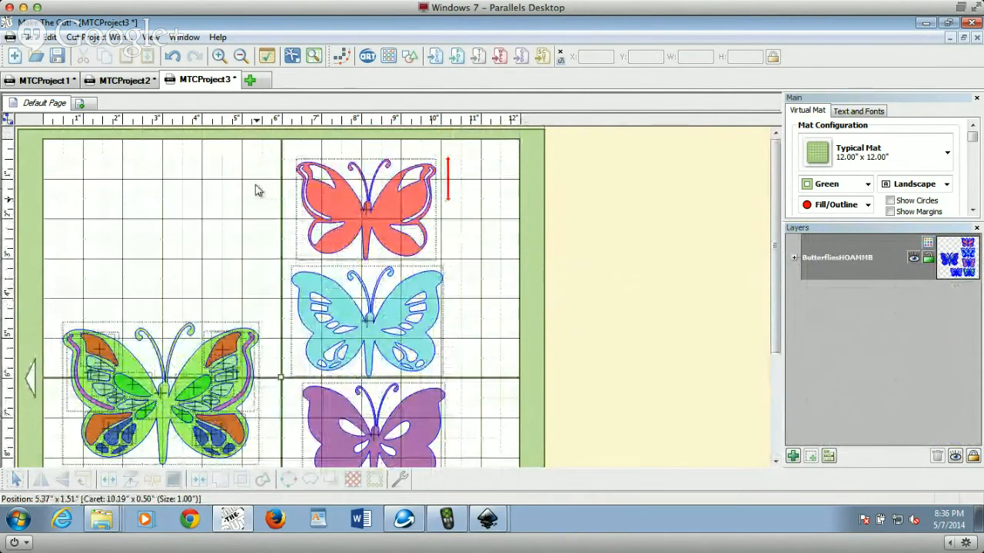
drag(266, 140, 498, 282)
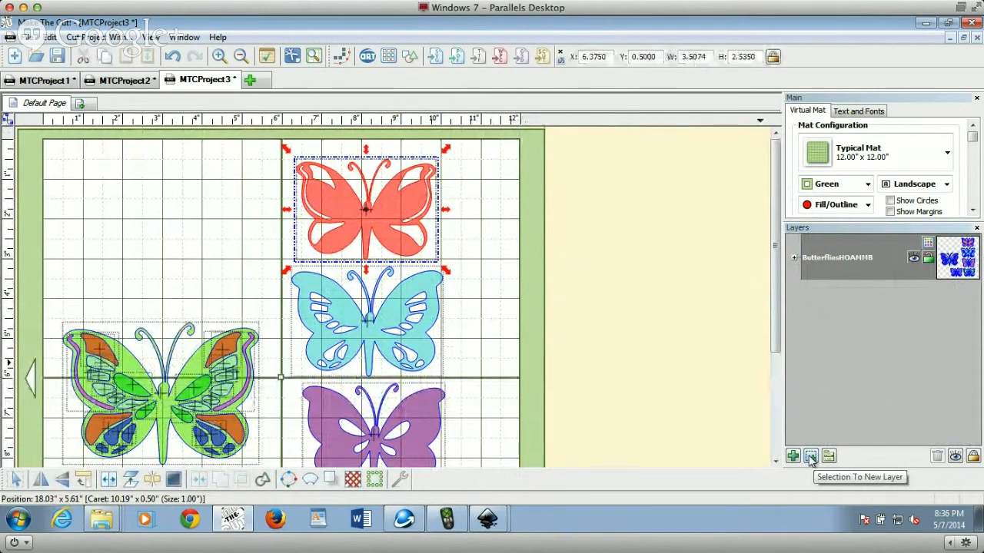
click(810, 457)
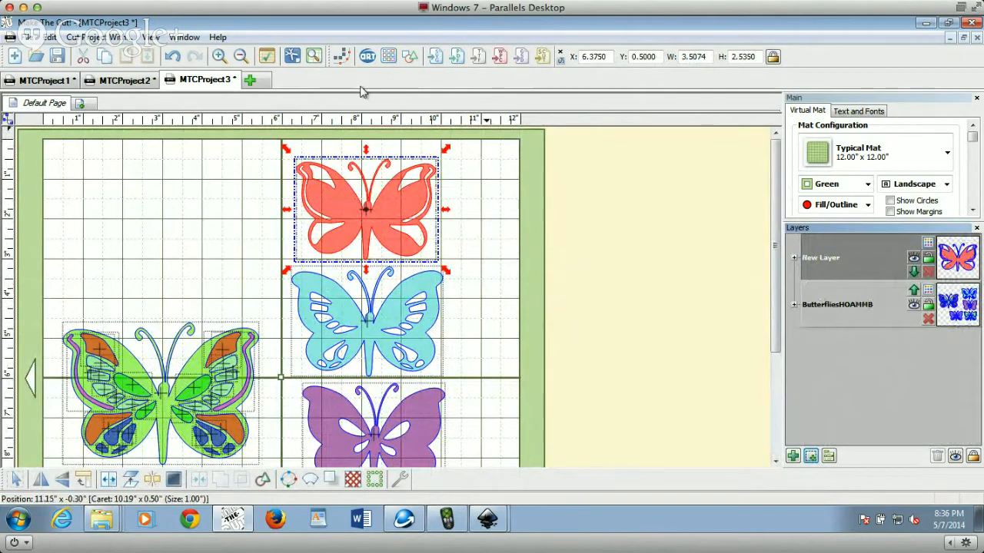
click(172, 56)
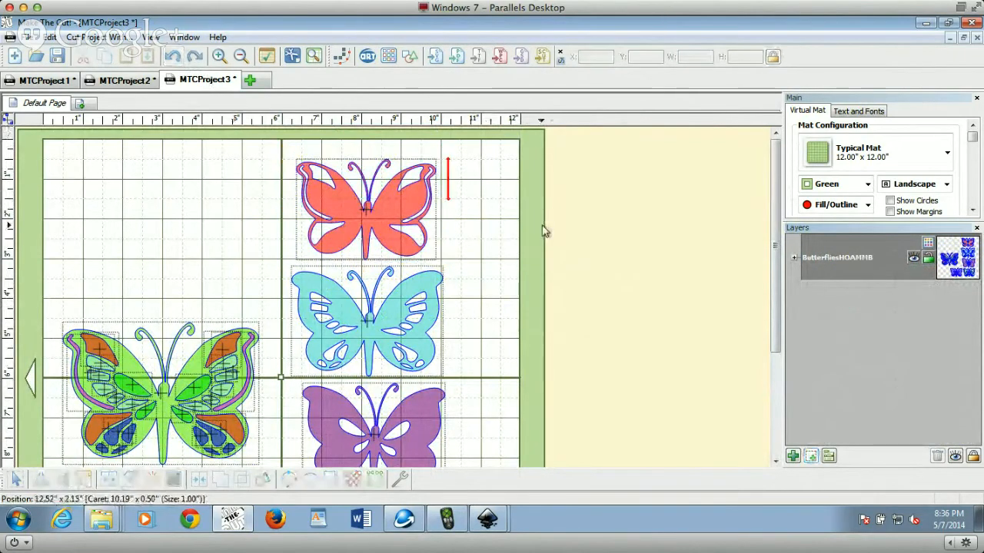
Step: Select the red, turquoise, purple, green and blue single-color butterflies together, leaving out the multicolor one
scroll(542, 230, down, 3)
scroll(487, 290, up, 3)
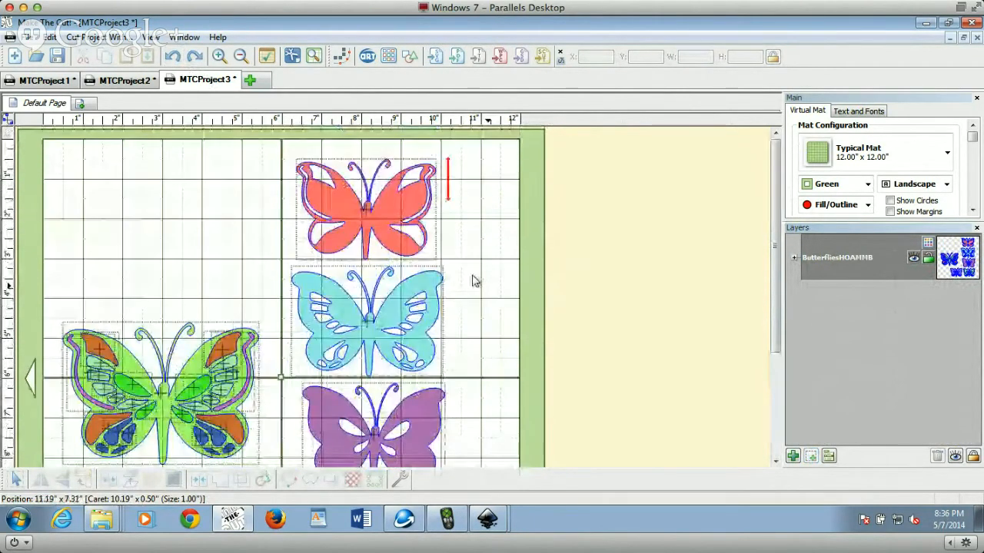
drag(273, 155, 497, 466)
drag(775, 265, 776, 401)
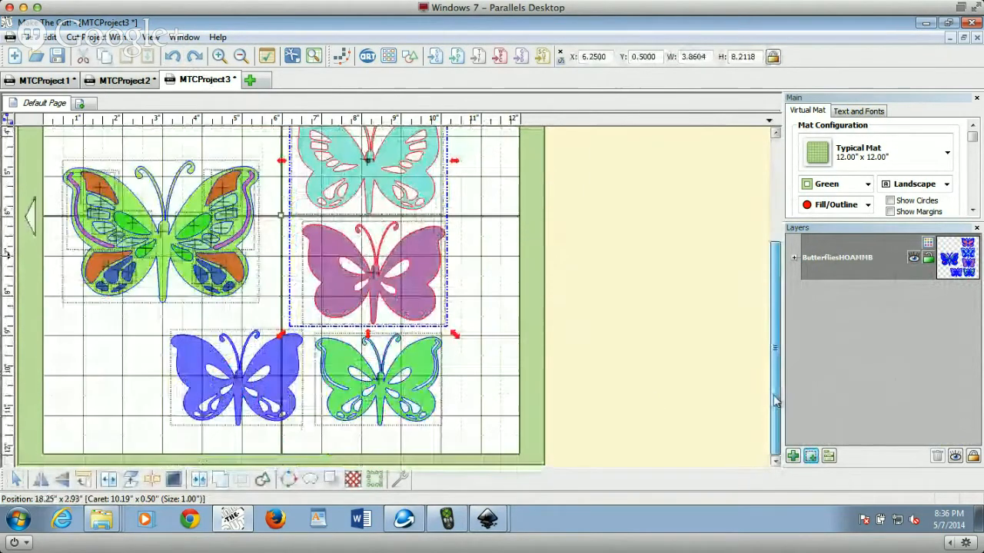
shift+click(378, 384)
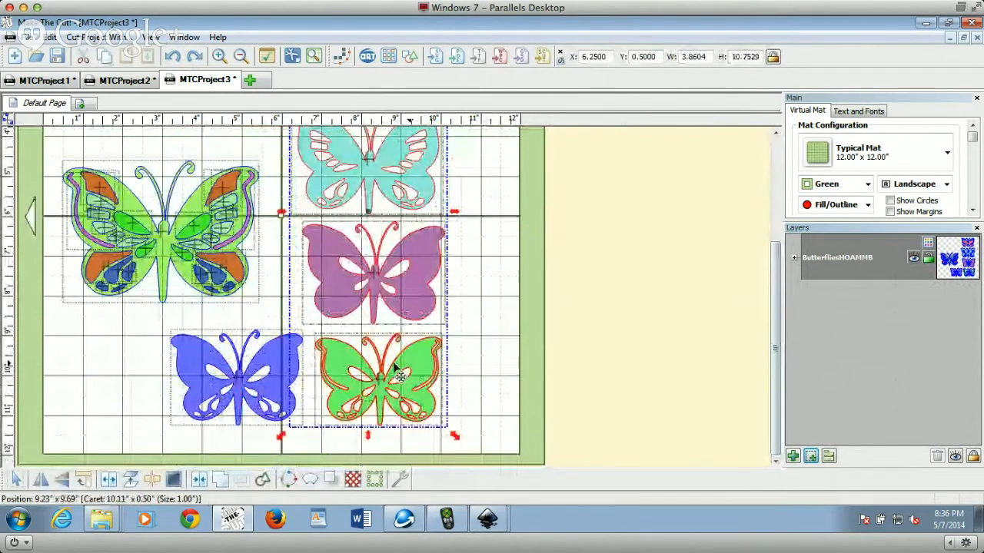
shift+click(267, 382)
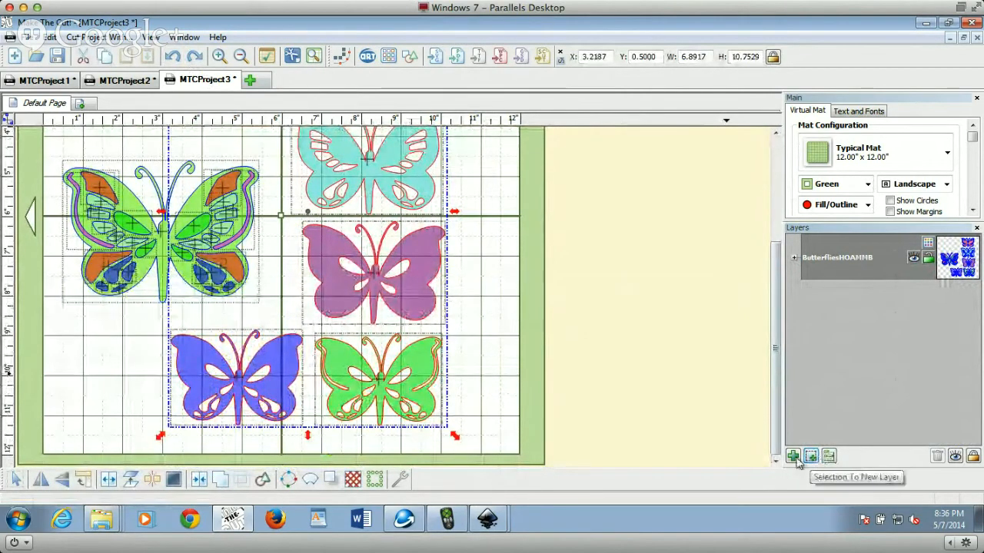
Step: Split the ButterfliesHOAMMB layer with To Each Its Own so every shape gets a separate layer
right_click(960, 266)
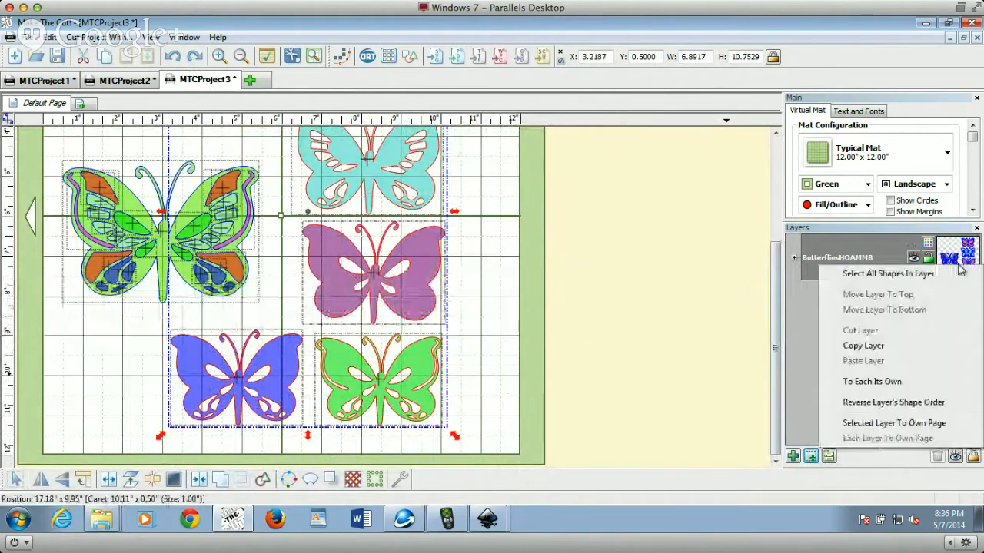
click(915, 382)
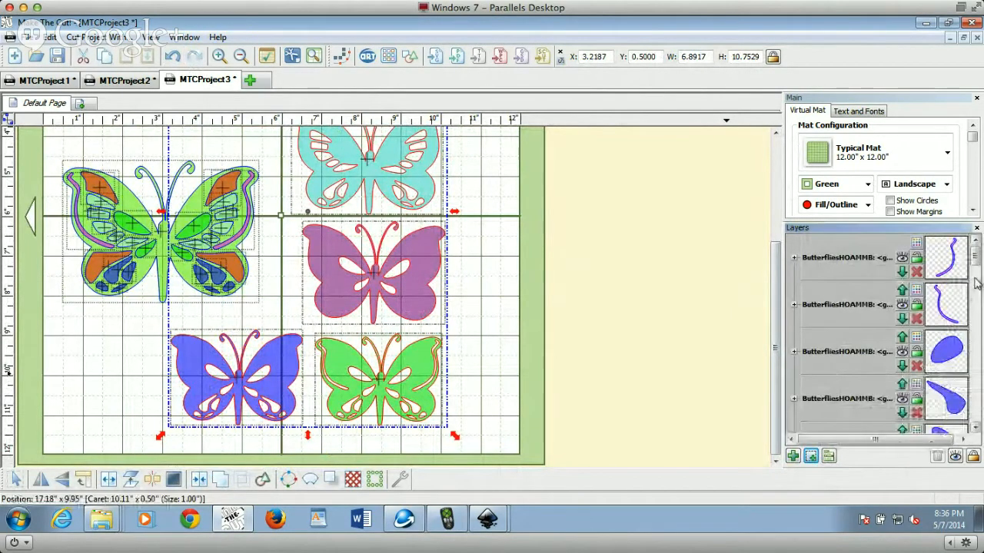
drag(977, 258, 975, 282)
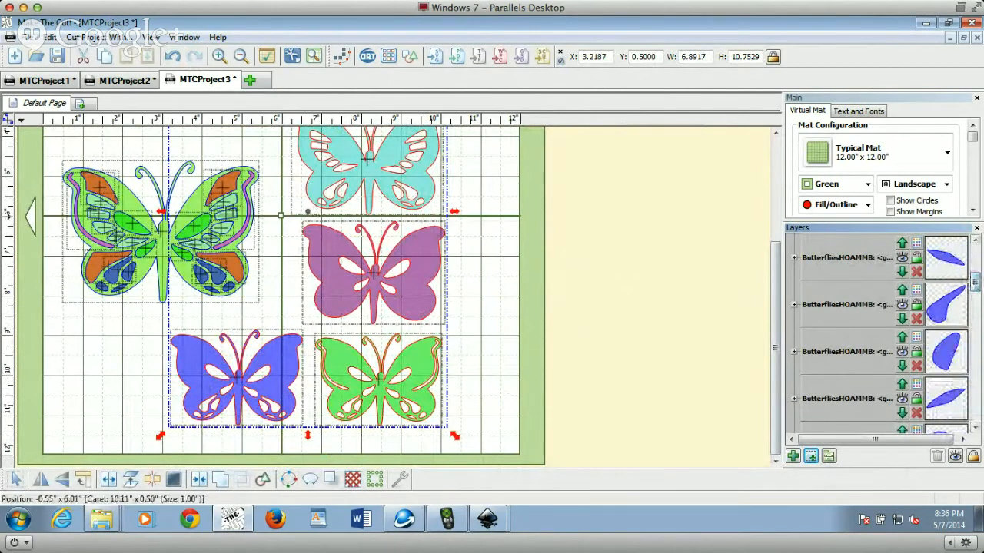
Step: Move all pieces of the multicolor butterfly together onto one new layer and delete the empty layers
drag(56, 140, 281, 323)
click(814, 458)
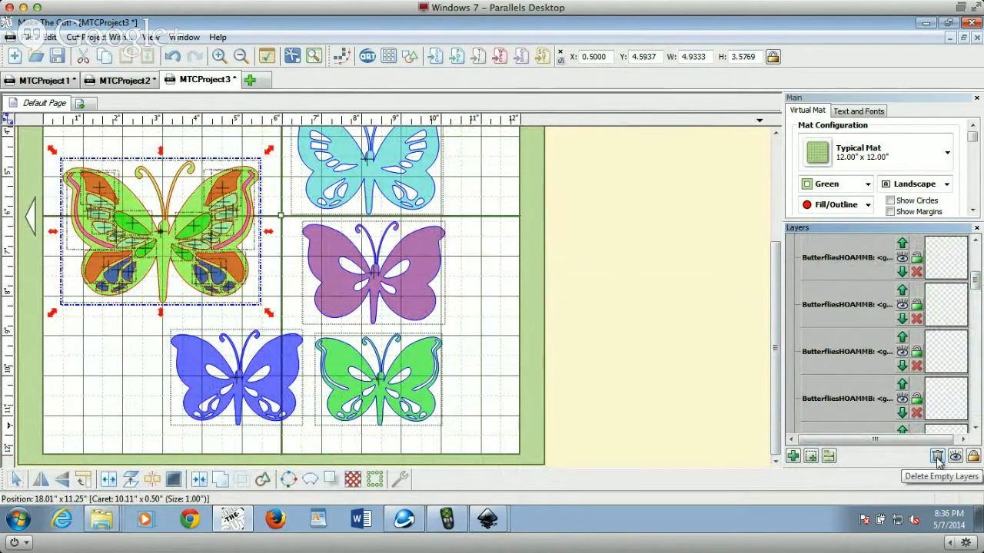
click(937, 457)
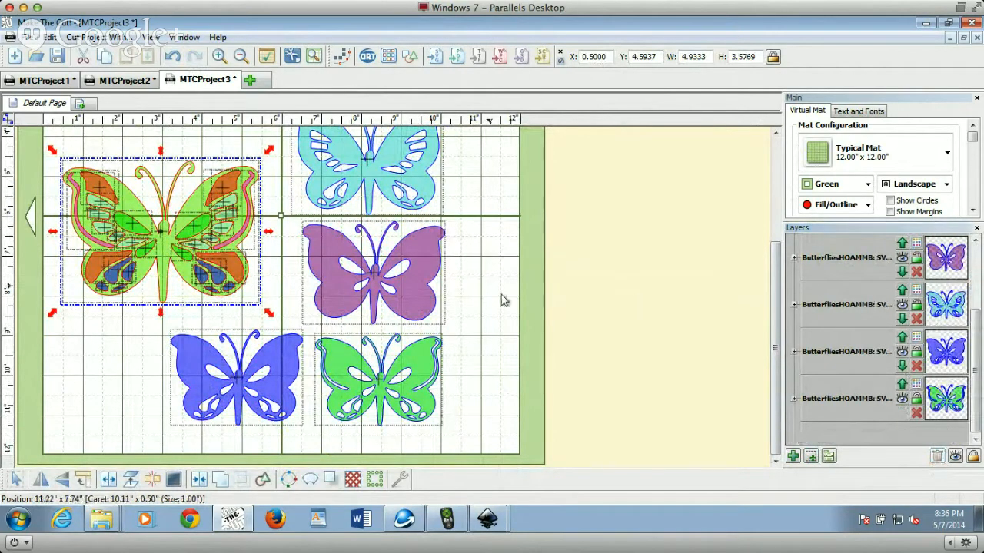
drag(978, 338, 977, 262)
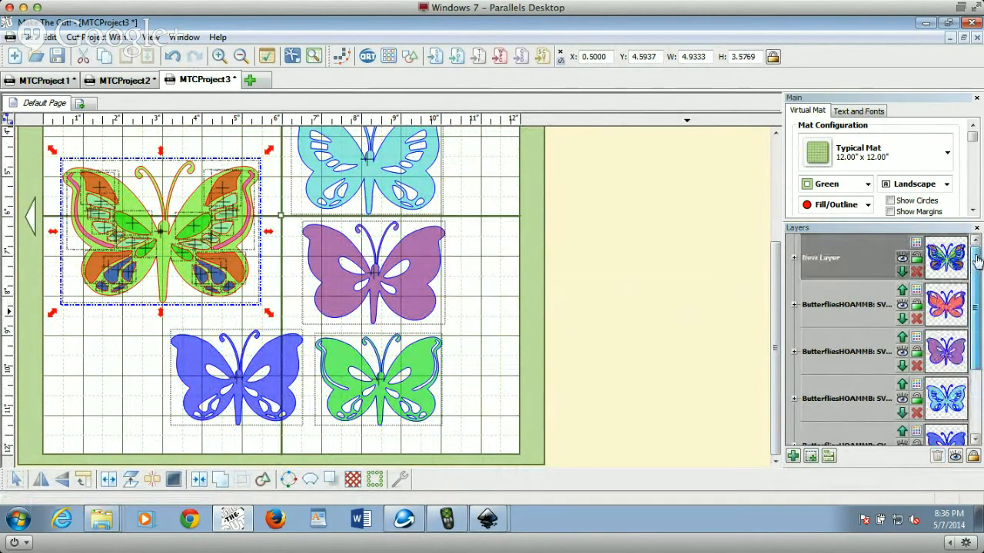
click(500, 283)
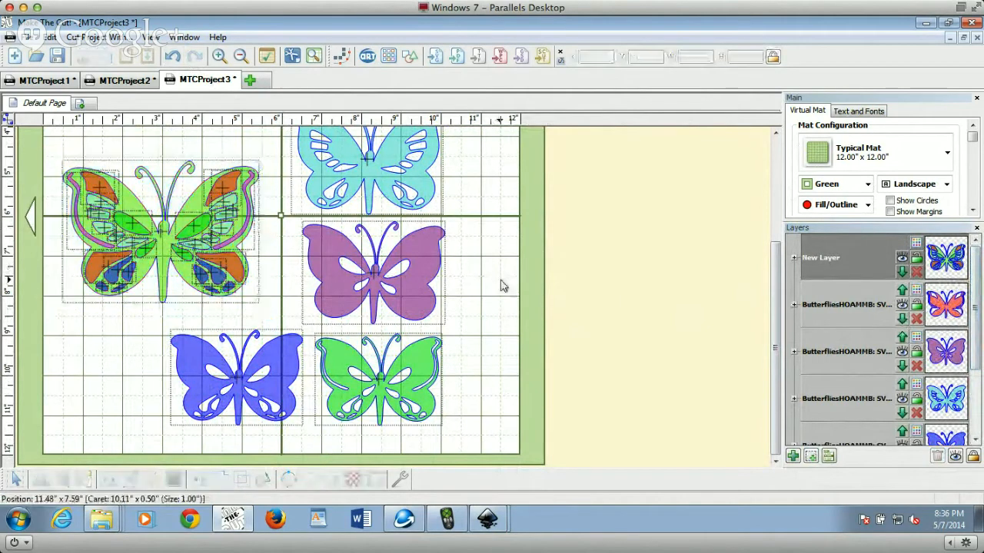
Step: Demonstrate layer visibility by hiding and showing the green butterfly's layer several times, leaving it shown and collapsed
double_click(905, 310)
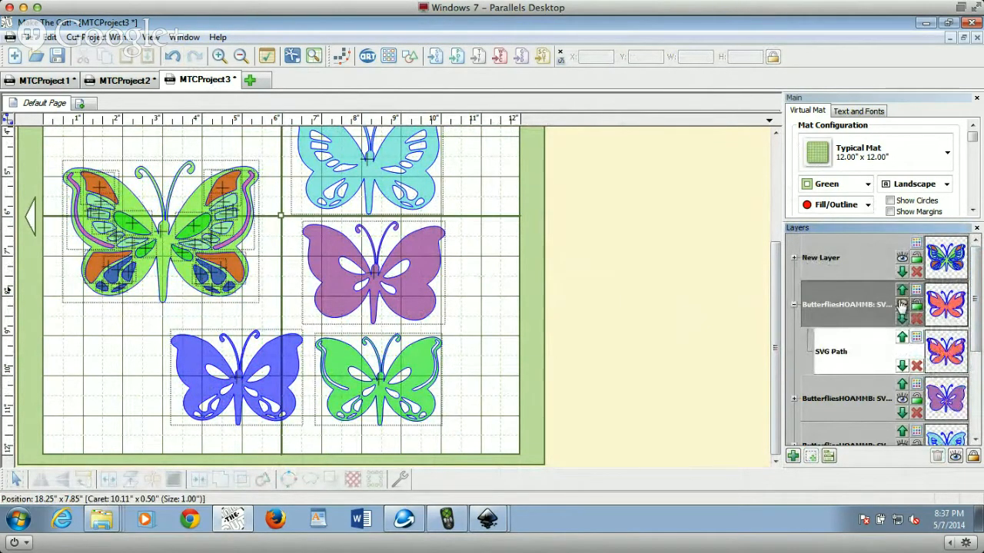
drag(973, 289, 971, 388)
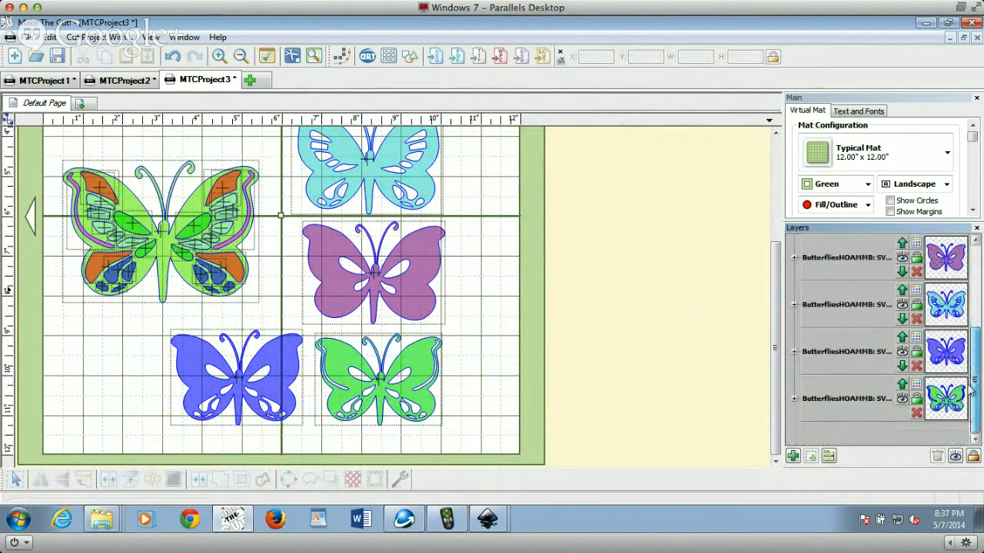
click(903, 405)
click(903, 398)
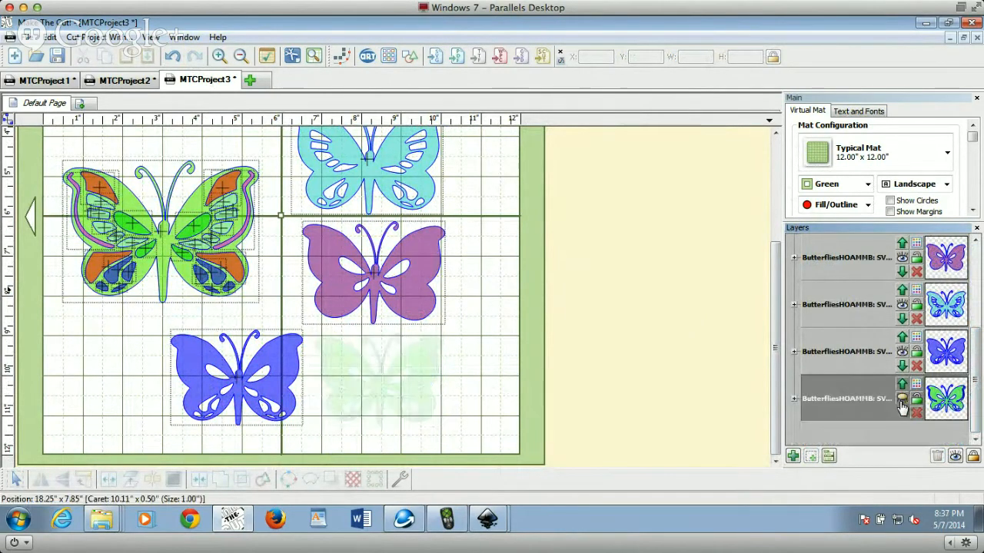
click(902, 400)
click(902, 400)
click(902, 400)
click(903, 400)
click(902, 399)
click(902, 399)
click(903, 402)
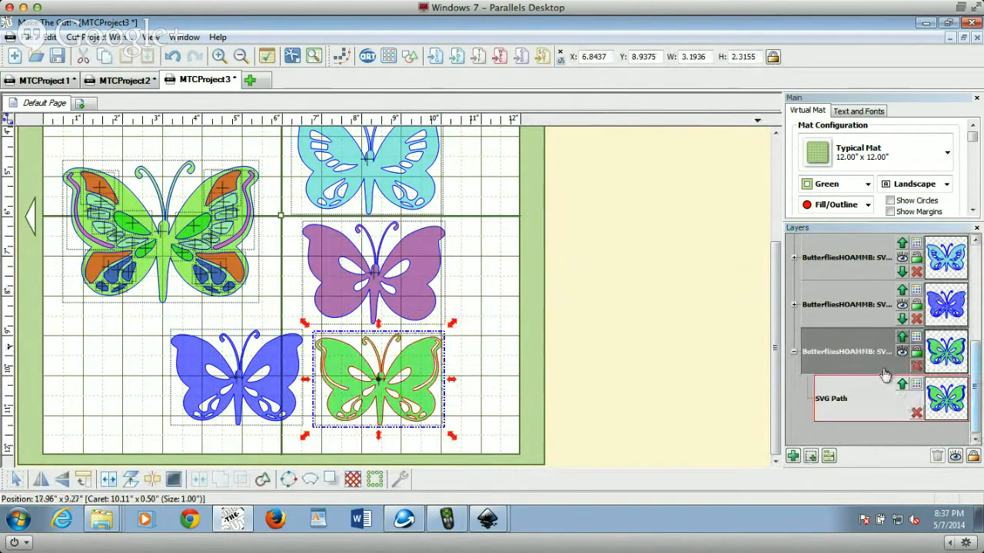
click(794, 351)
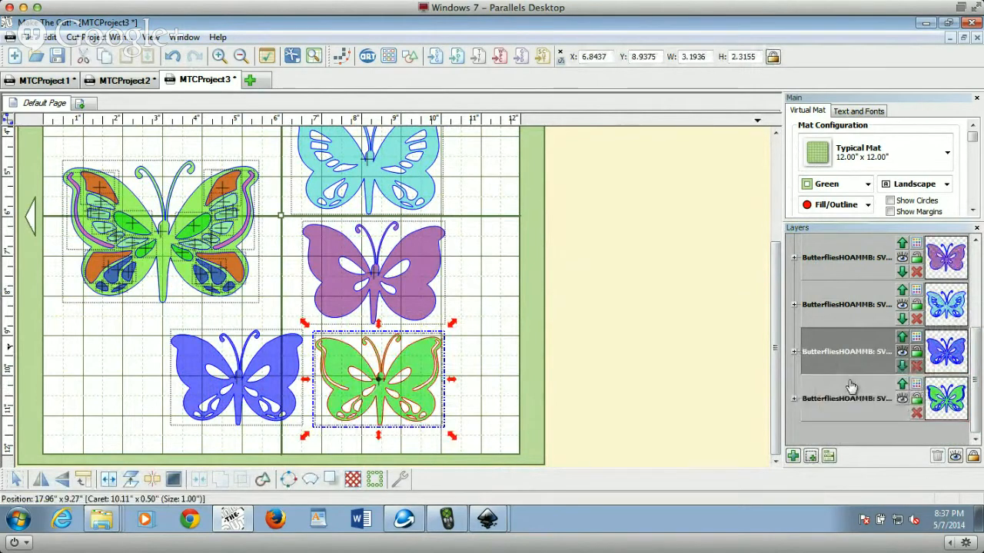
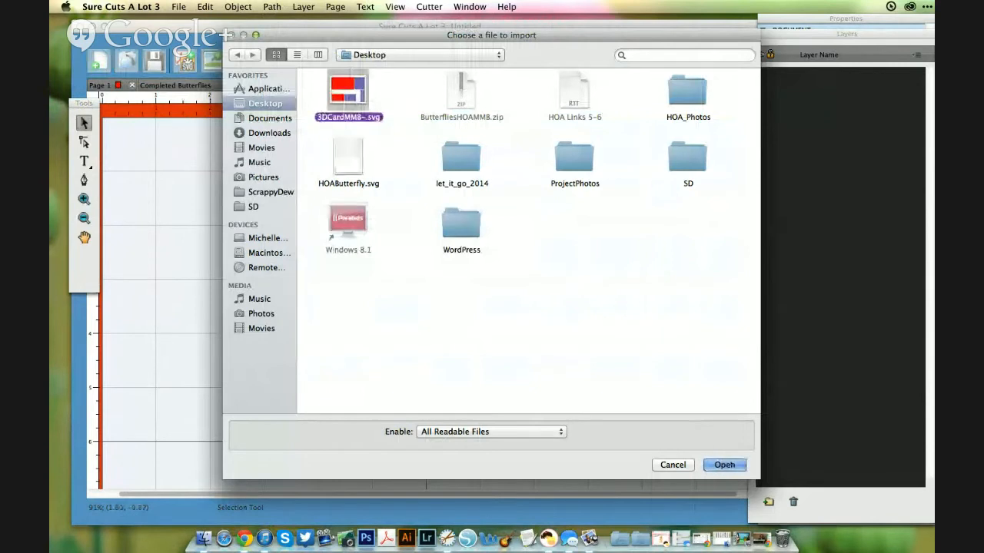
Step: In Sure Cuts A Lot 3, import 3DCardMMB-.svg and move the card to the mat's upper-left corner, about X 0.14, Y 0.07 inch
key(Return)
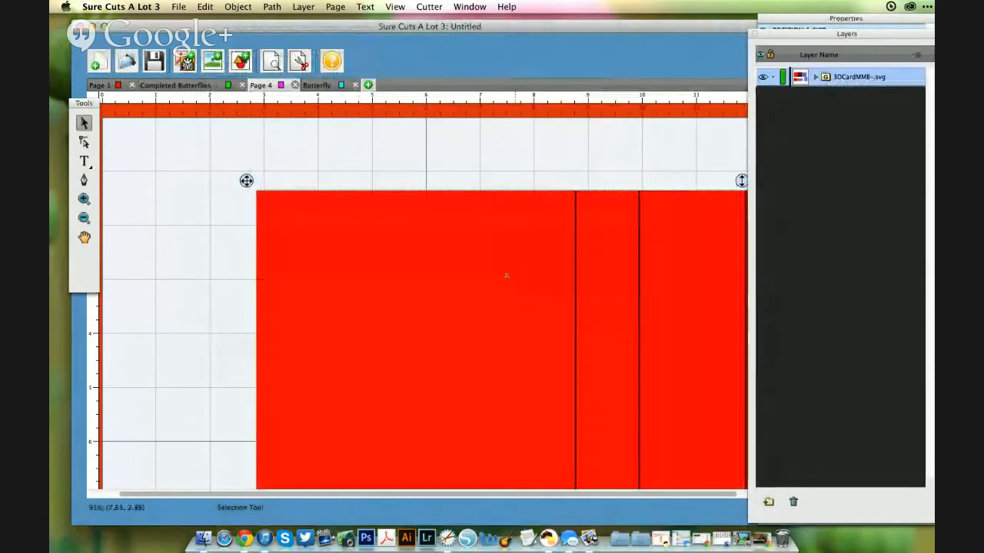
drag(521, 275, 359, 208)
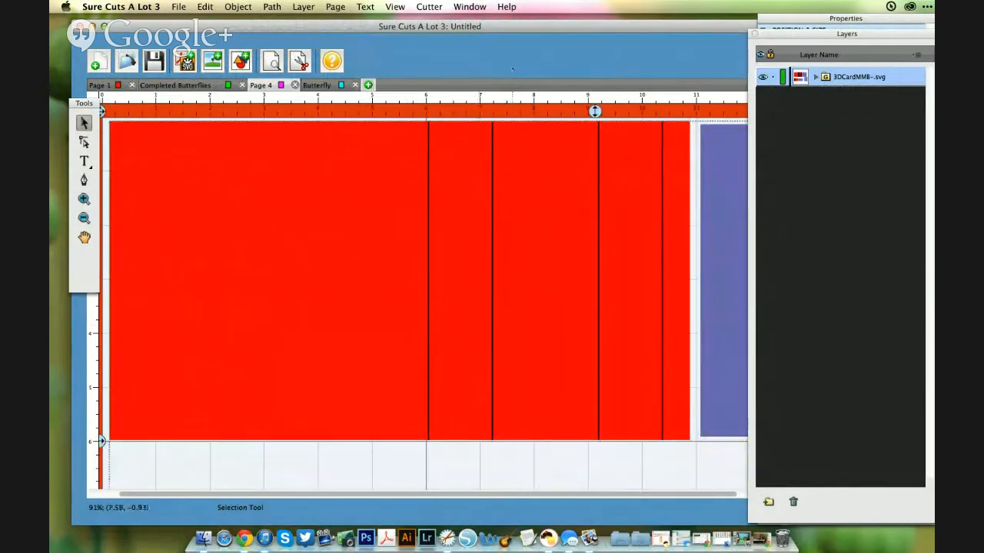
Step: Move the Layers window clear of the Properties, shorten it, and expand the 3DCardMMB-.svg group to show its parts
drag(812, 34, 580, 29)
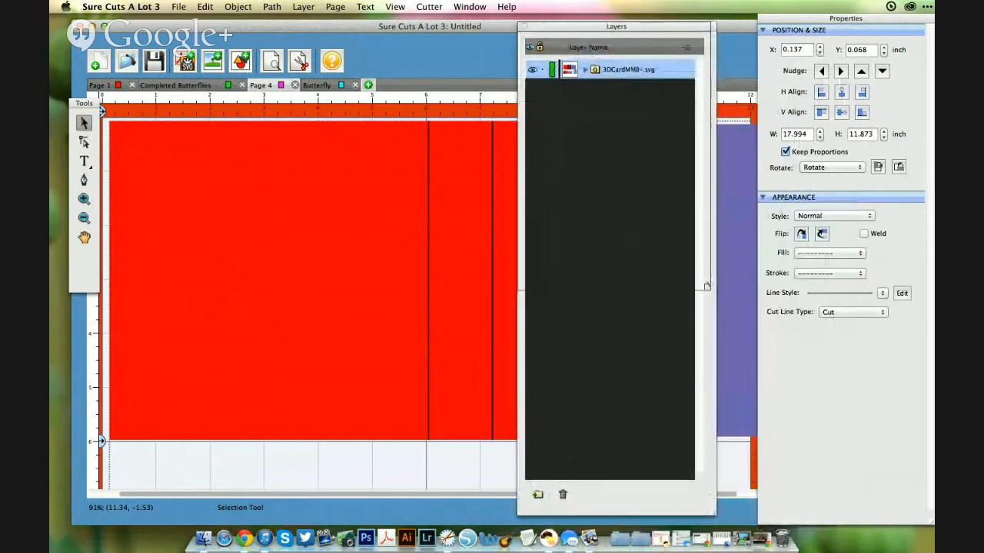
drag(707, 286, 729, 282)
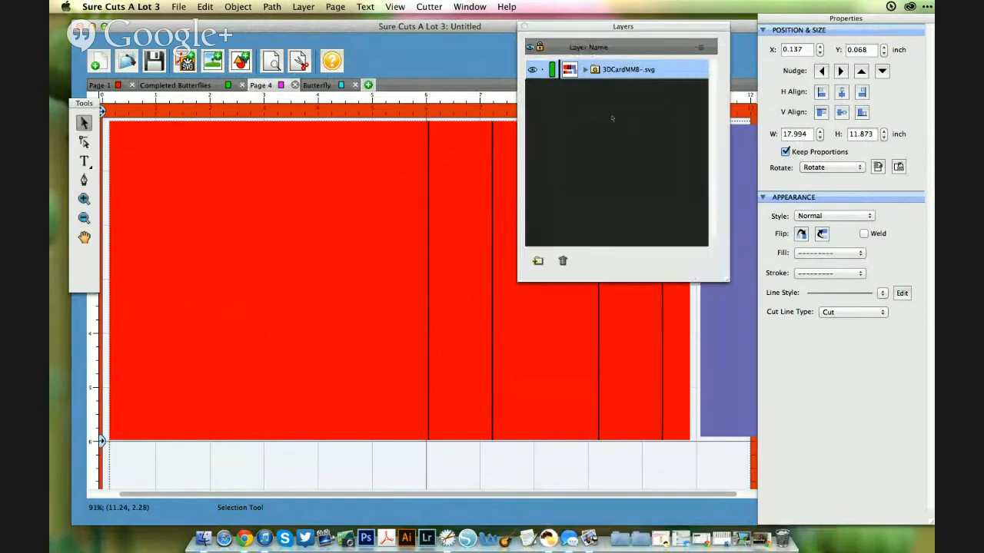
click(585, 70)
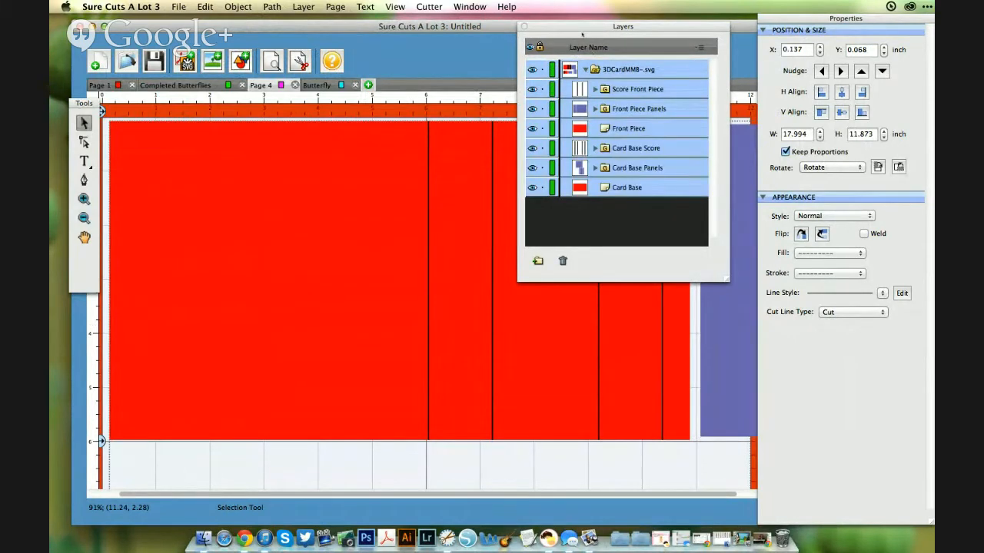
click(626, 231)
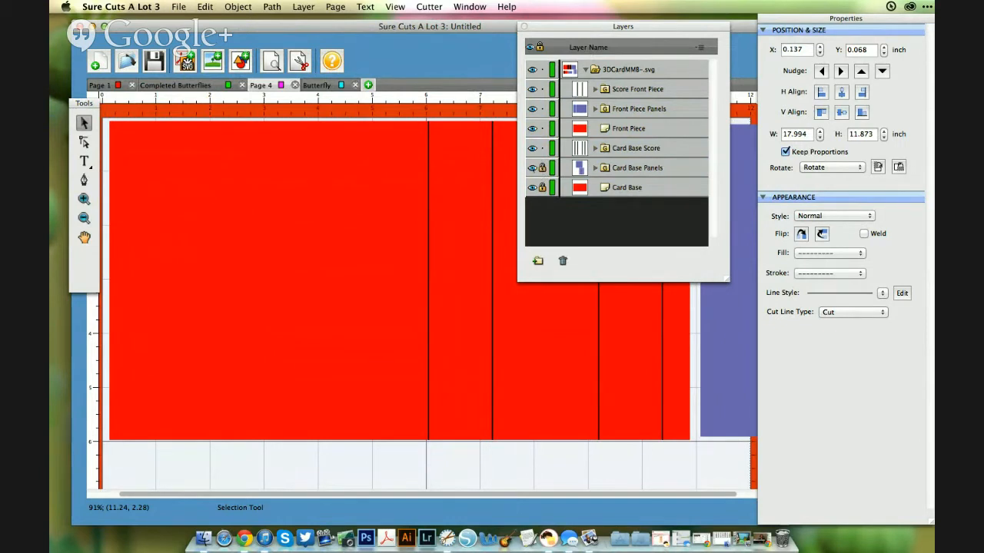
Step: Hide the Front Piece Panels, Front Piece, Card Base Panels and Card Base layers, leaving only the two score groups on the mat
click(532, 167)
click(532, 187)
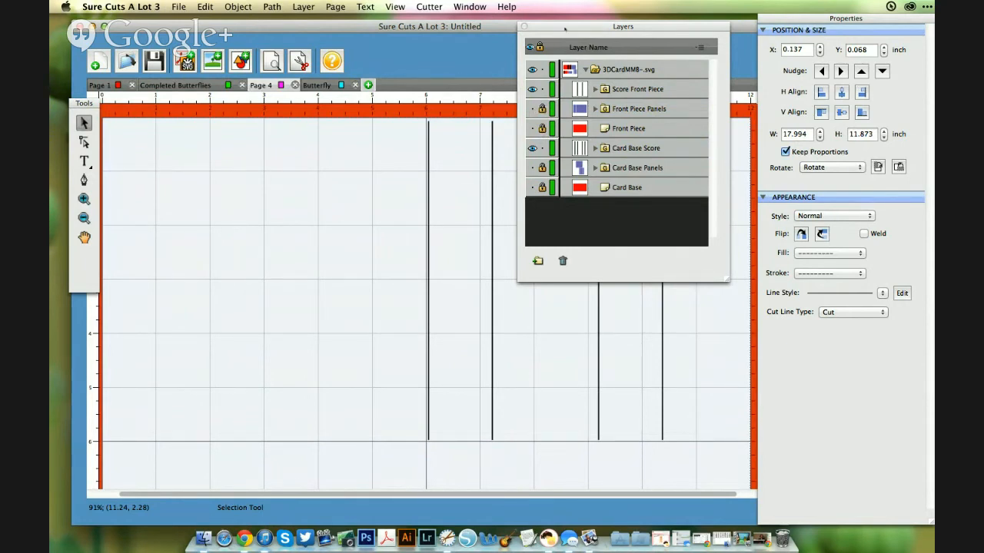
drag(565, 29, 665, 43)
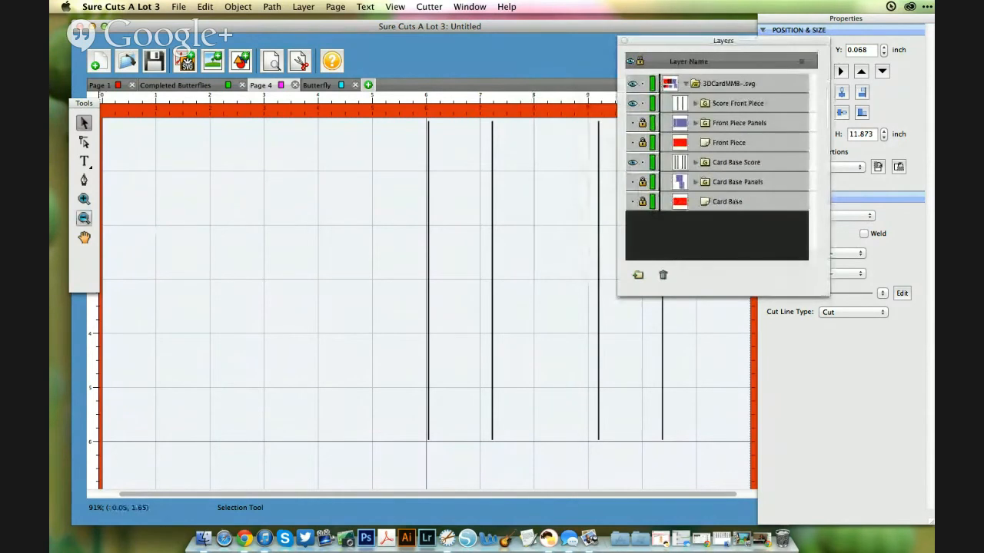
click(84, 218)
click(169, 208)
click(169, 208)
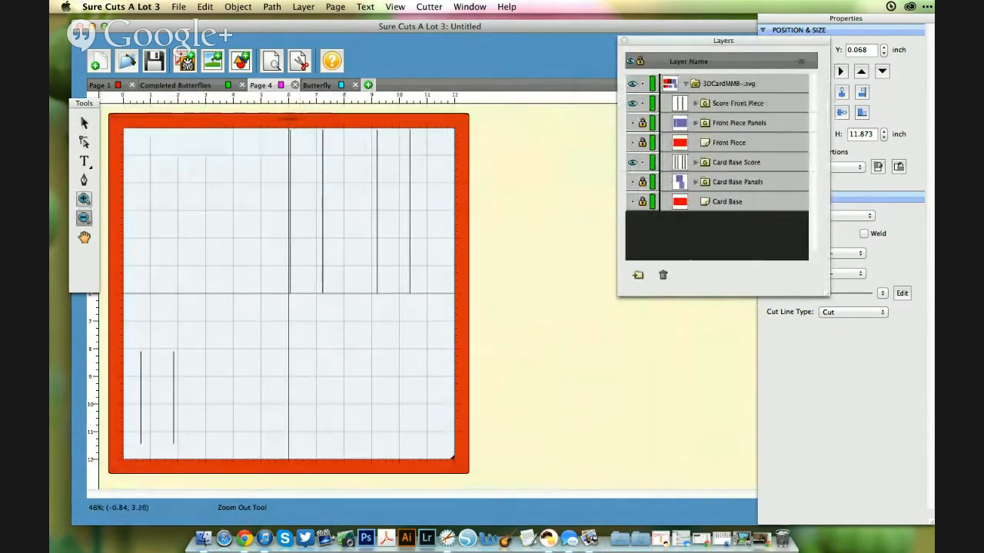
click(84, 199)
click(143, 201)
click(143, 201)
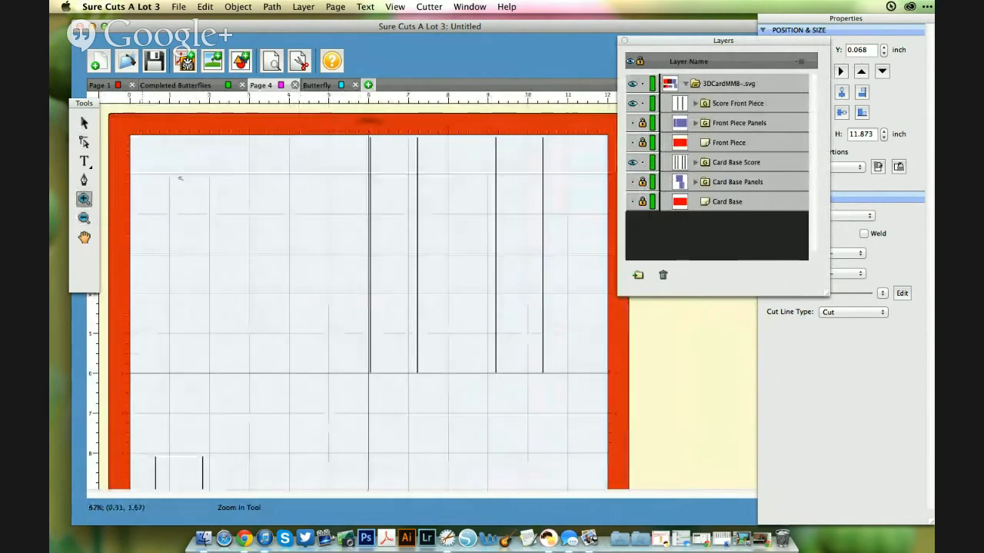
drag(662, 41, 634, 20)
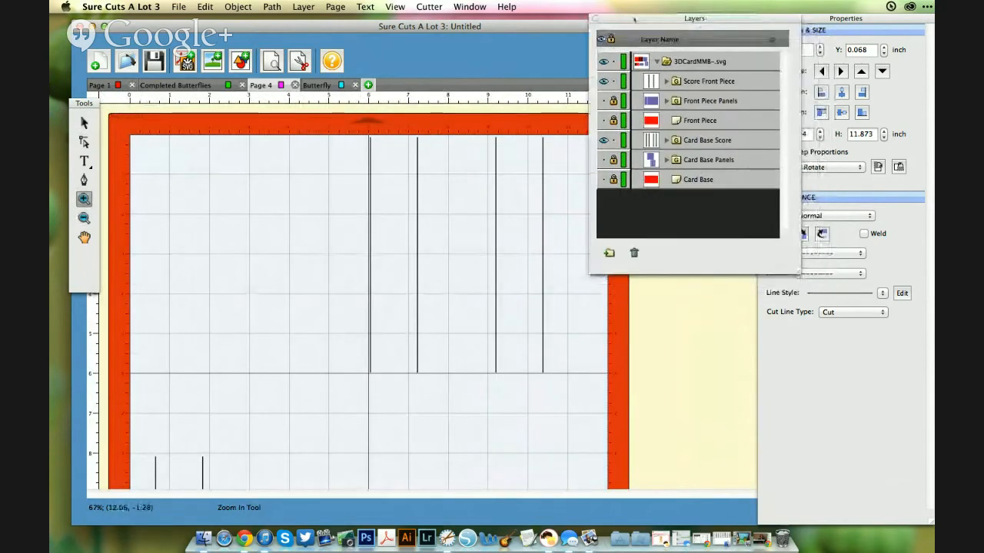
Step: Give the Score Front Piece and Card Base Score groups the second dashed line style
click(704, 81)
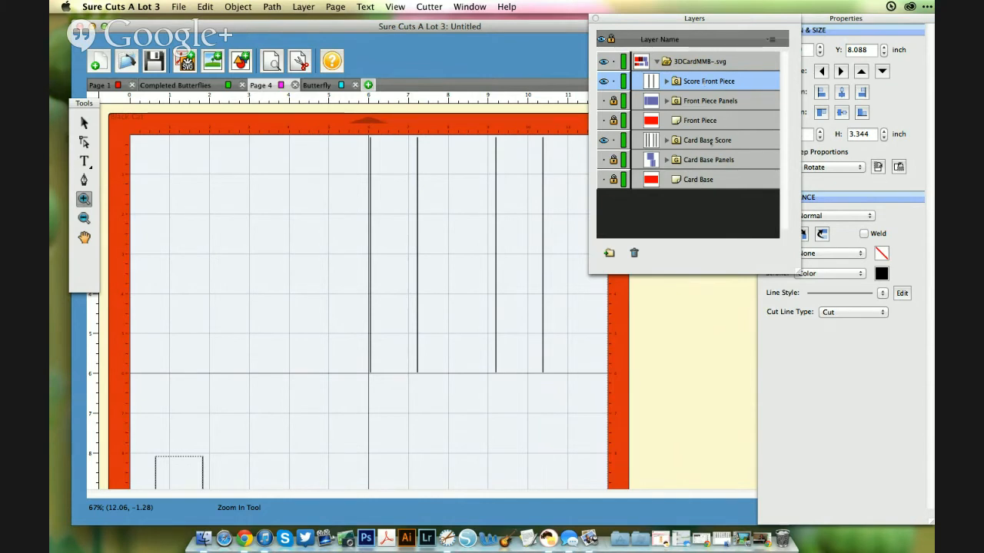
super+click(710, 140)
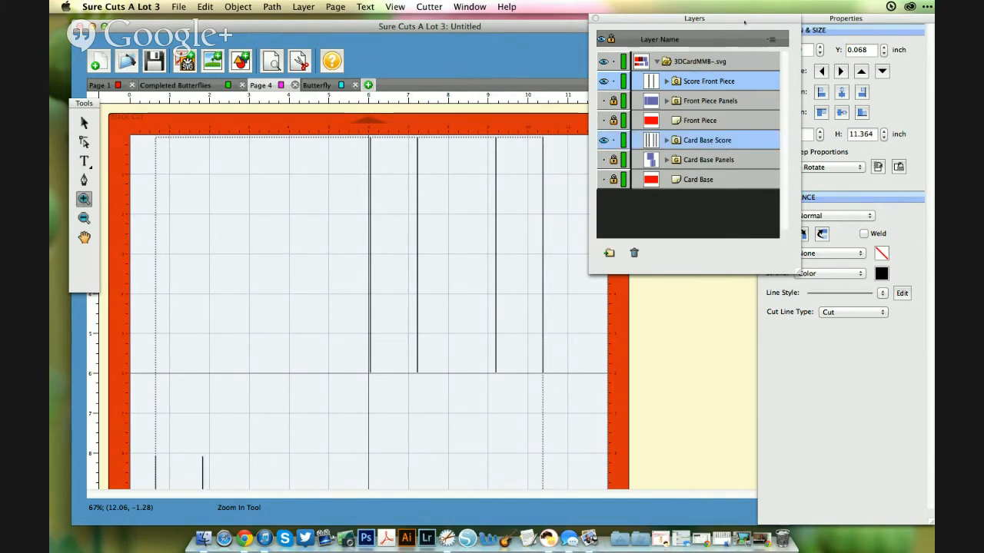
drag(744, 22, 703, 22)
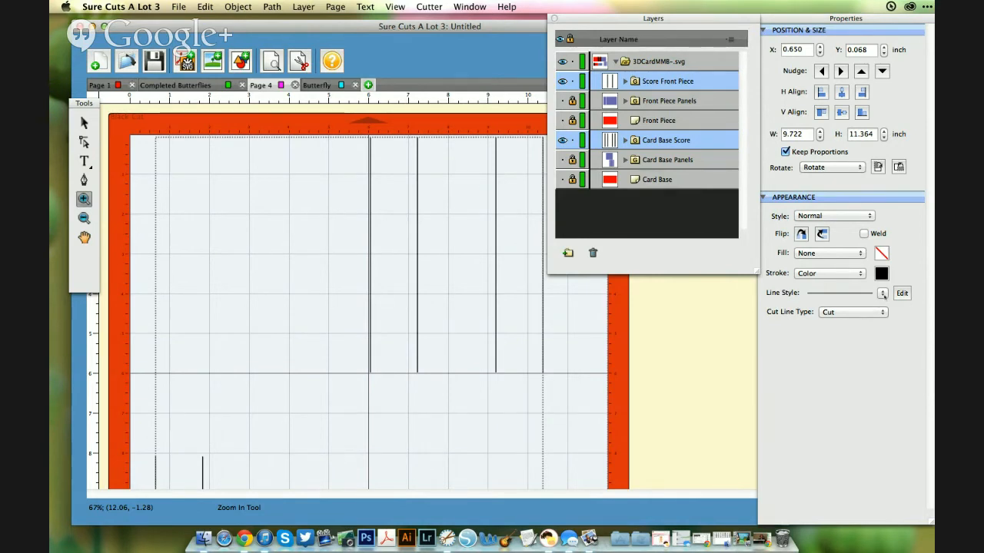
click(882, 293)
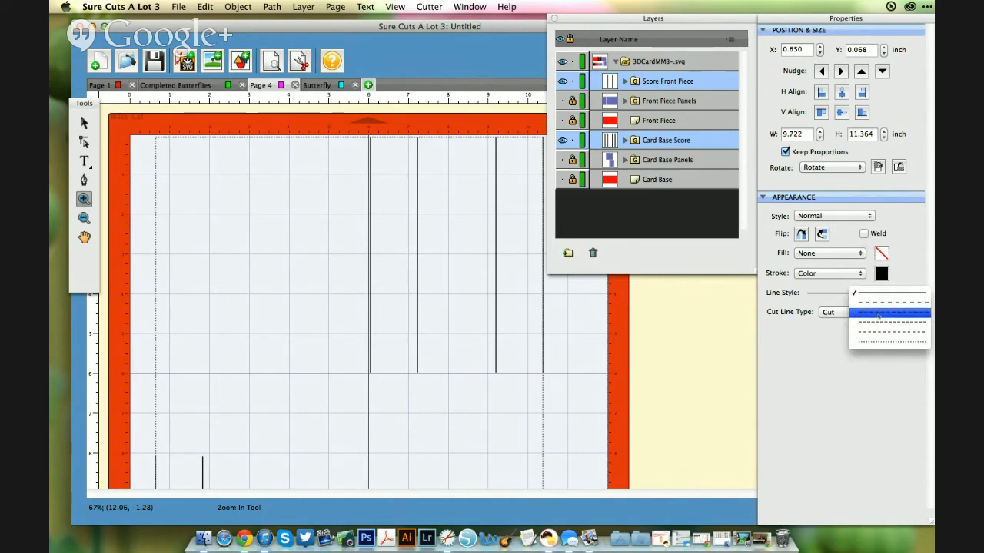
click(876, 313)
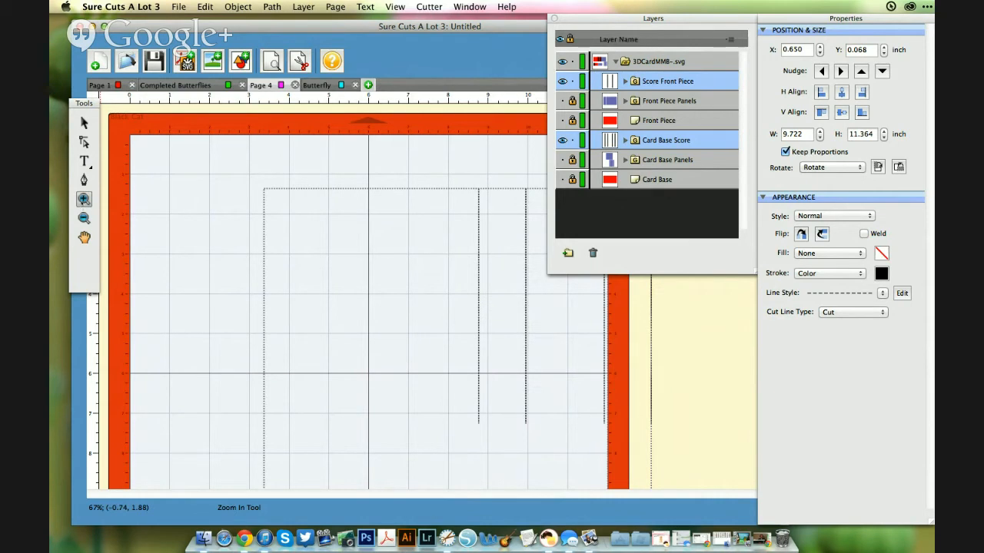
click(164, 219)
click(165, 219)
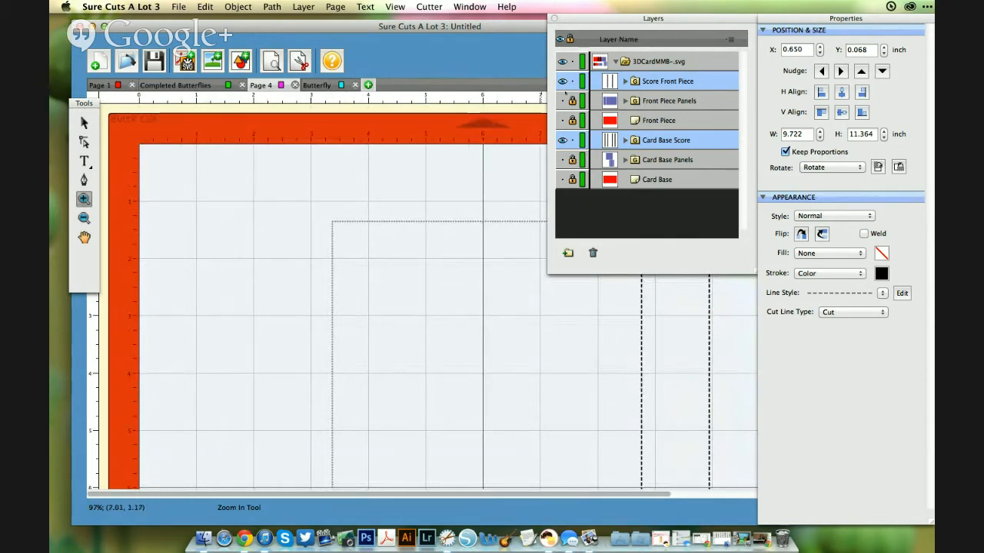
drag(597, 19, 601, 4)
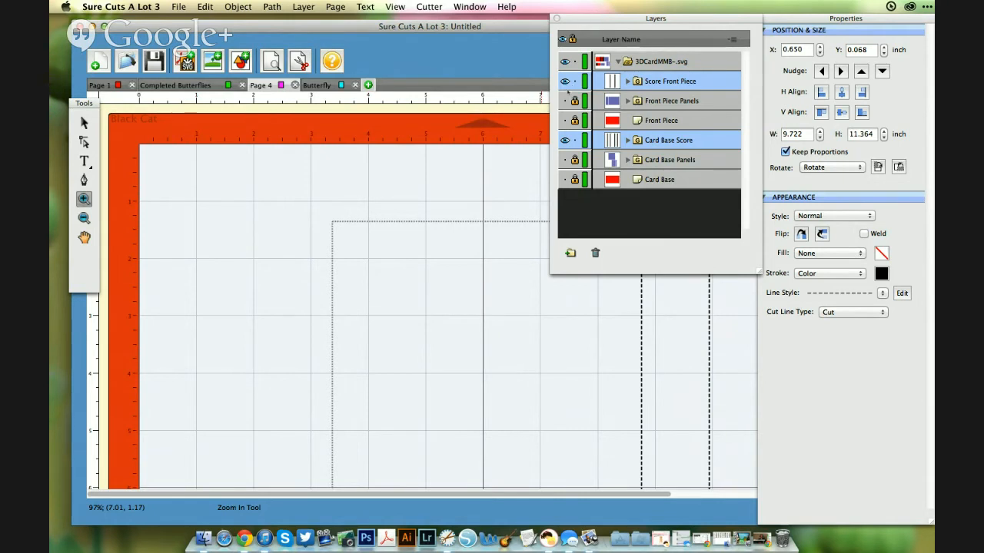
Step: Hide and lock both score groups and show only the red Front Piece and Card Base on the mat
click(566, 81)
click(575, 82)
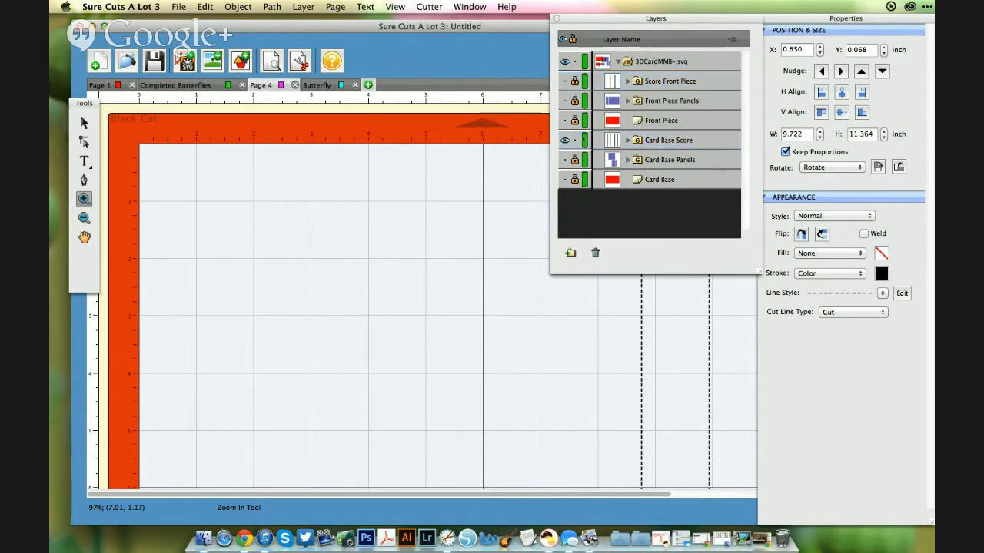
click(575, 140)
click(564, 140)
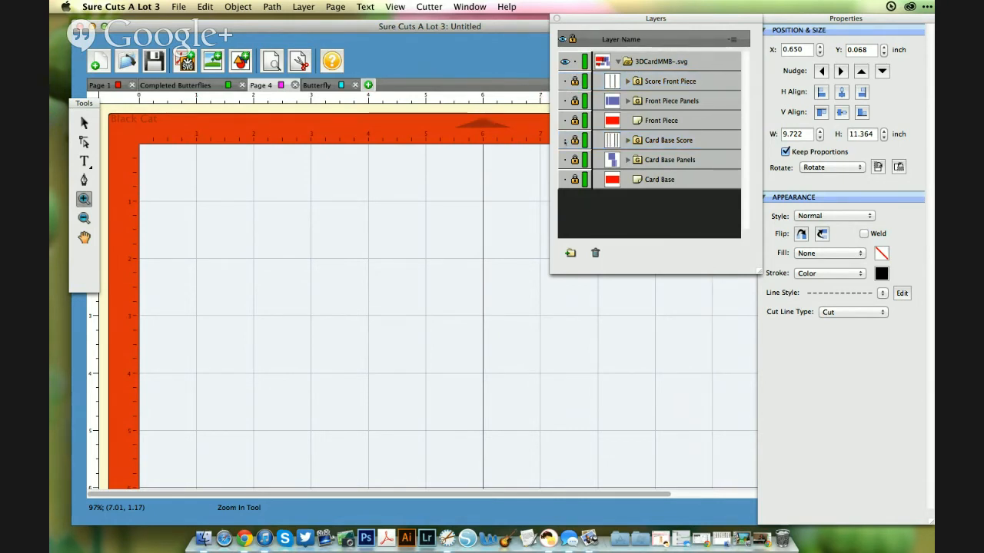
click(565, 121)
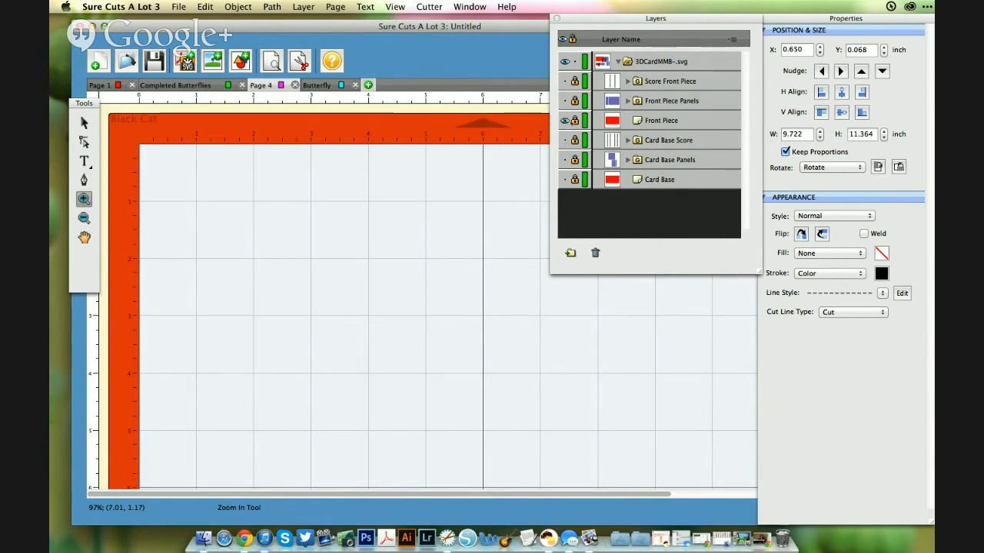
click(565, 179)
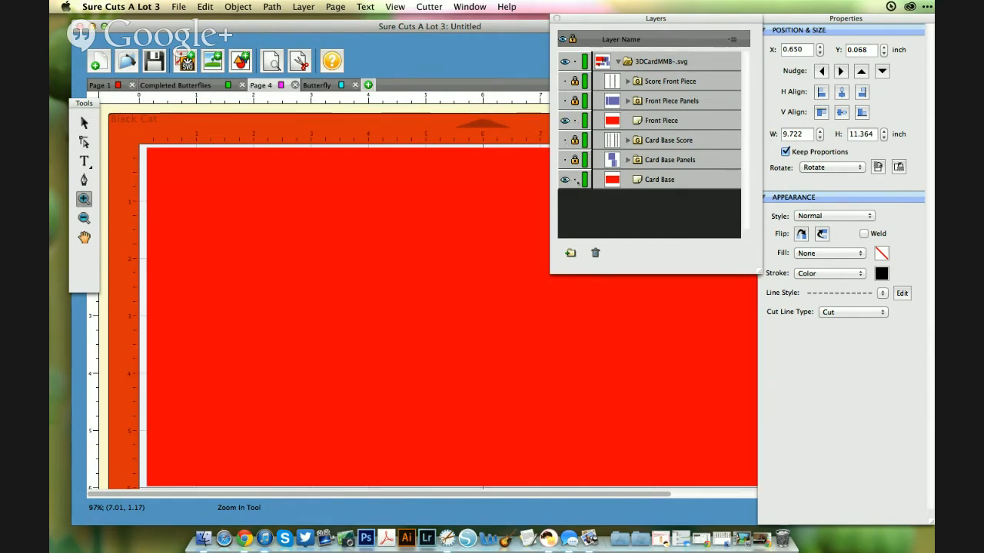
click(84, 218)
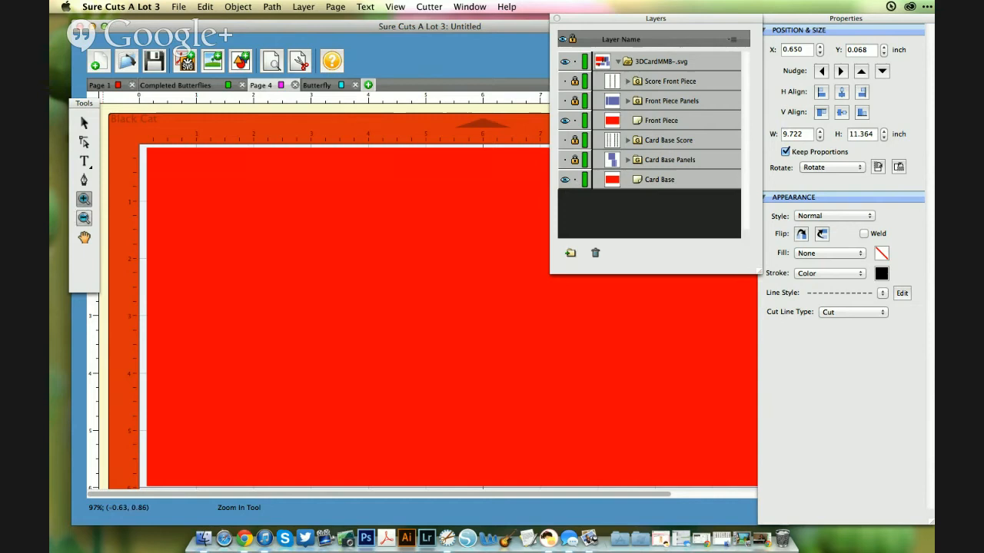
click(128, 183)
click(129, 183)
click(128, 182)
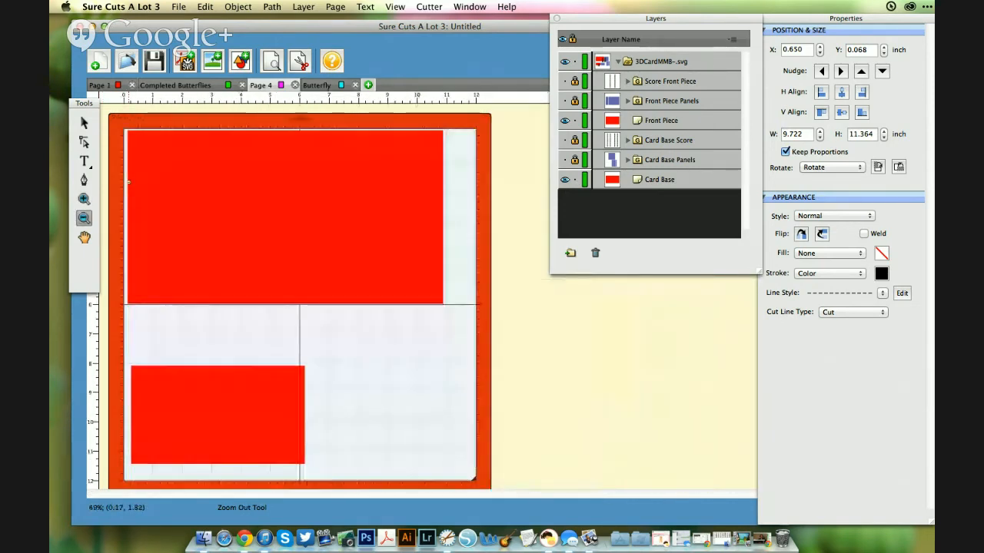
click(129, 182)
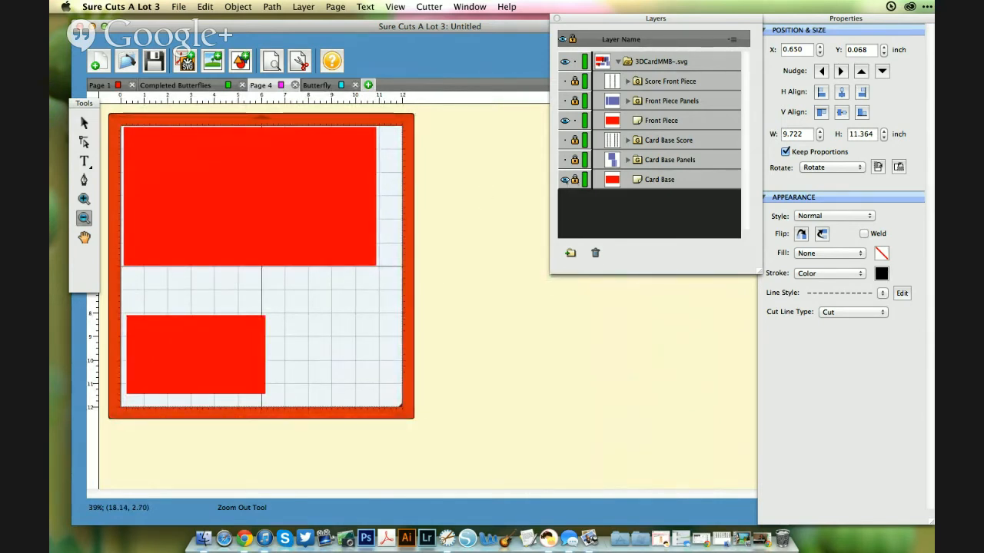
Step: Hide Card Base and Front Piece and show the Front Piece Panels and Card Base Panels instead
click(565, 179)
click(565, 120)
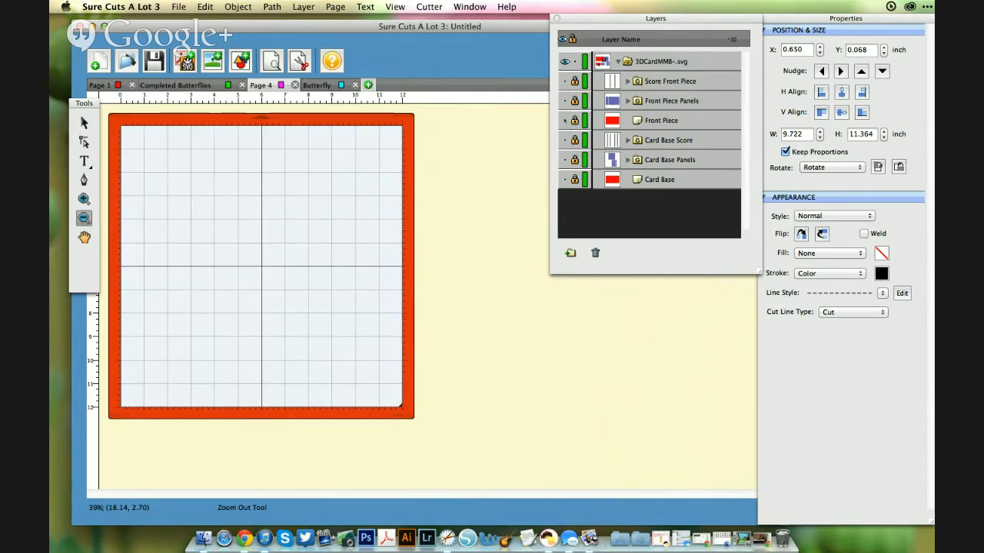
click(565, 100)
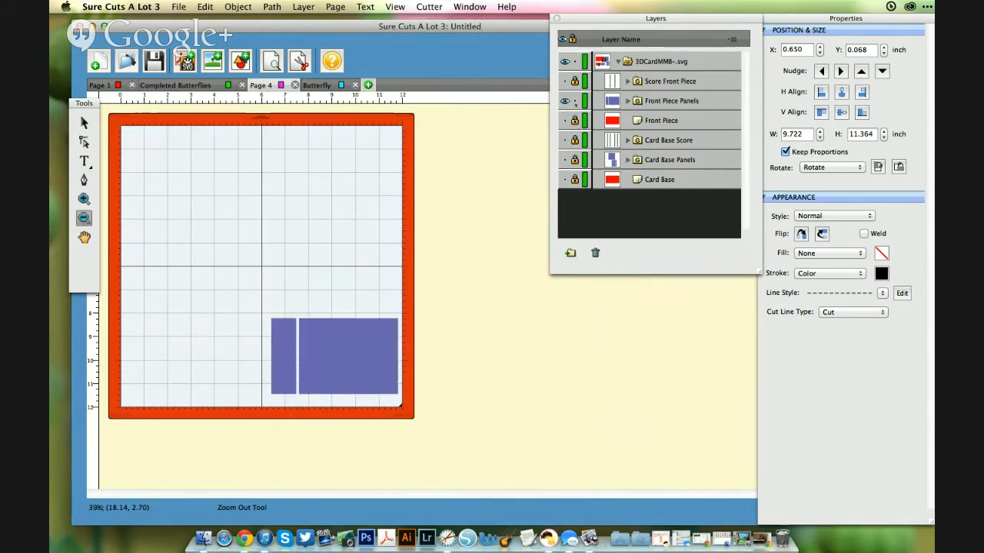
click(565, 159)
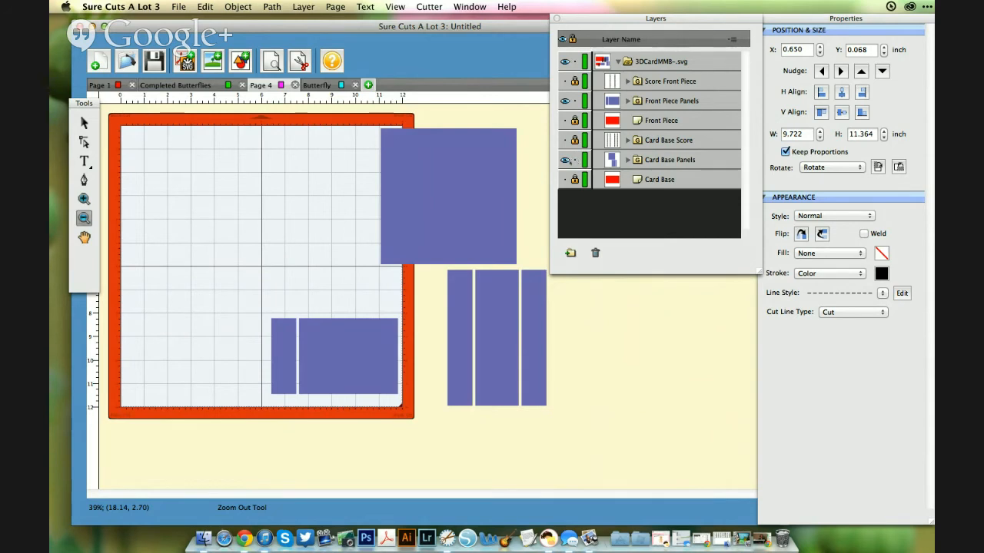
Step: Move the card so that all visible blue panels fit on the mat, about X -6.15, Y -0.10 inch
click(309, 150)
click(84, 123)
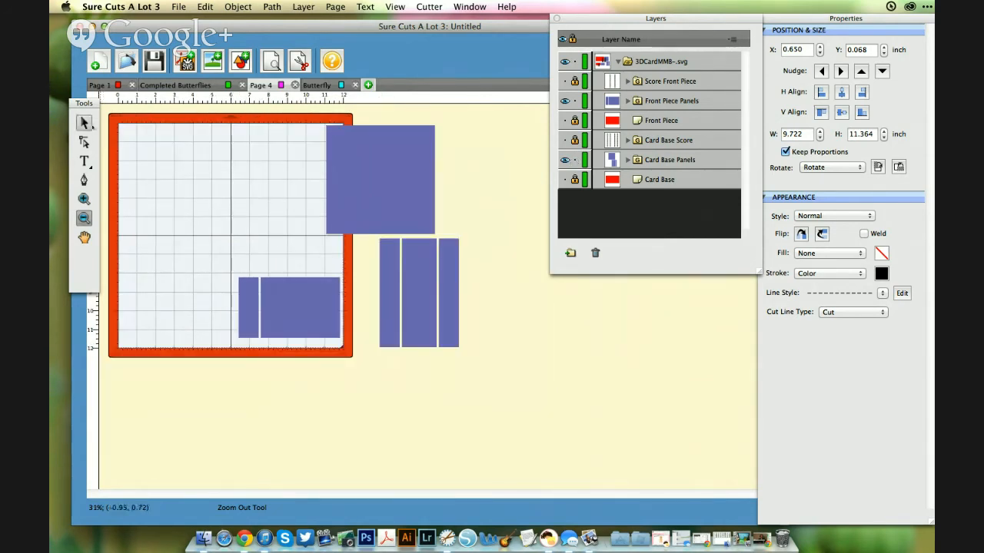
drag(356, 157, 268, 153)
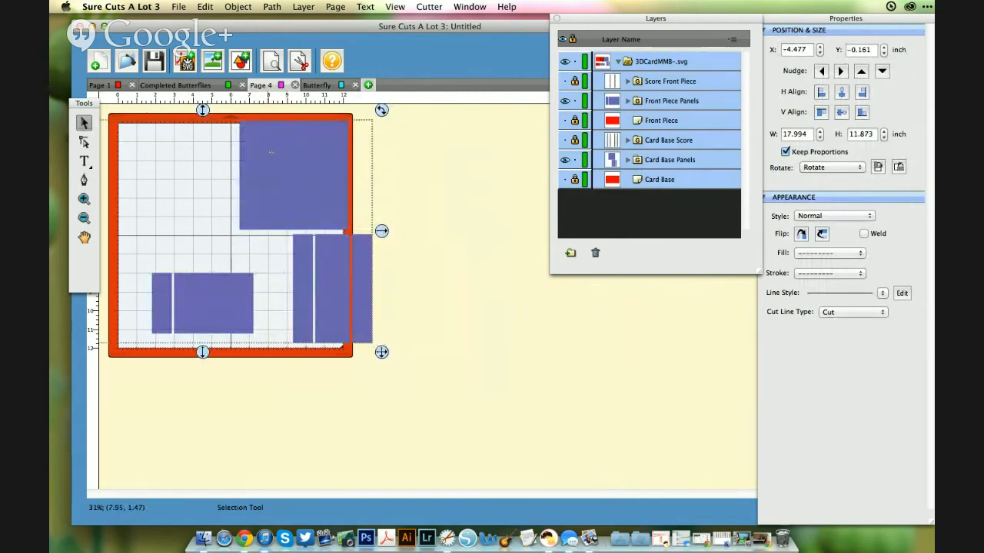
drag(270, 153, 239, 153)
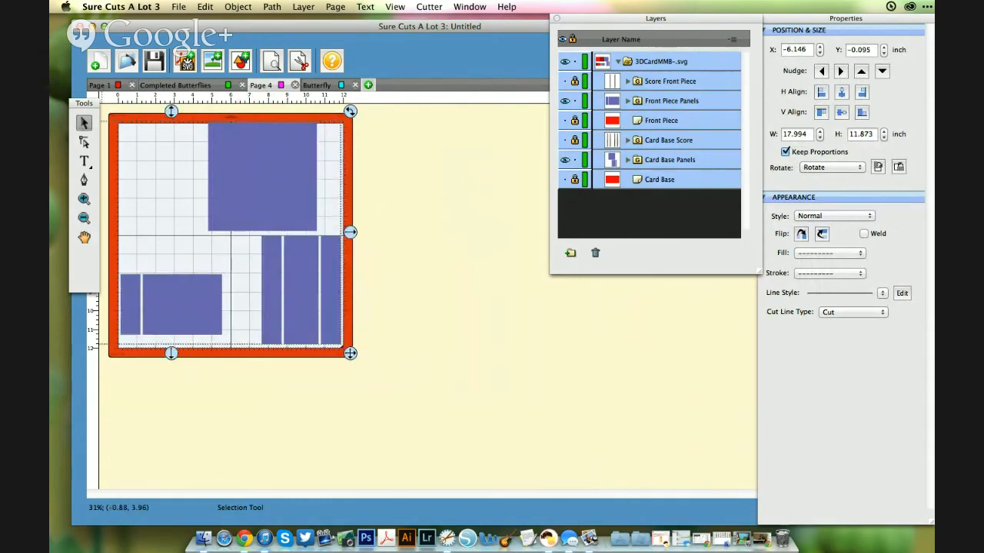
click(84, 199)
click(131, 200)
click(133, 200)
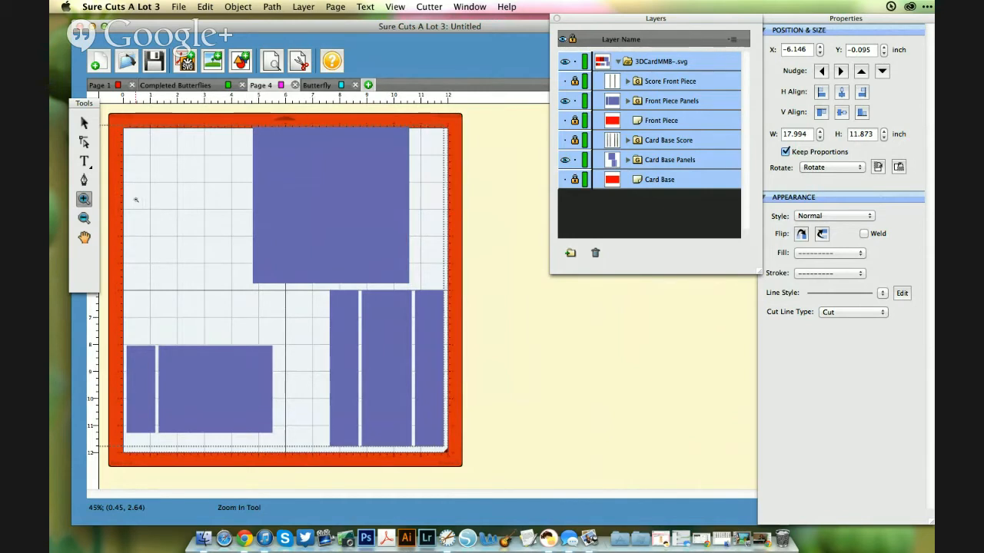
click(142, 198)
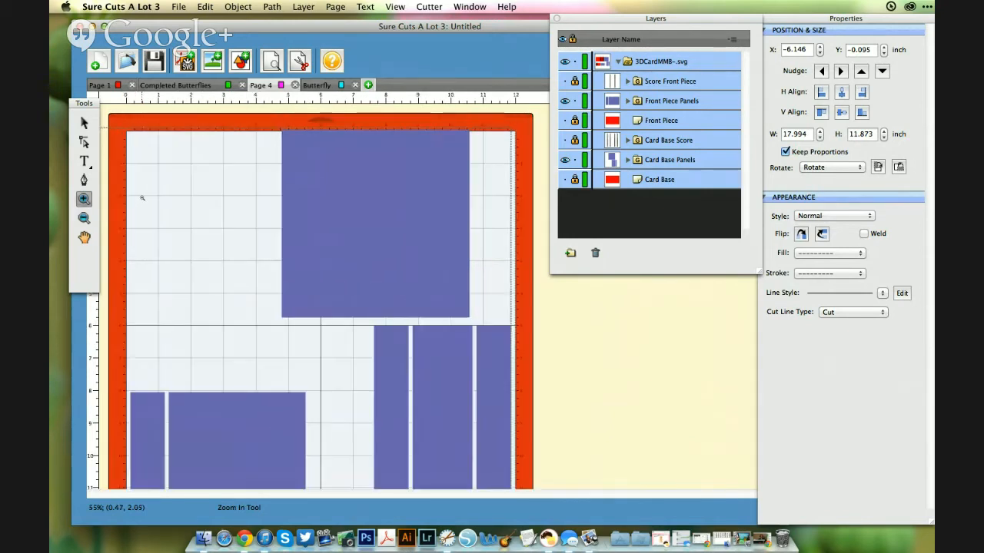
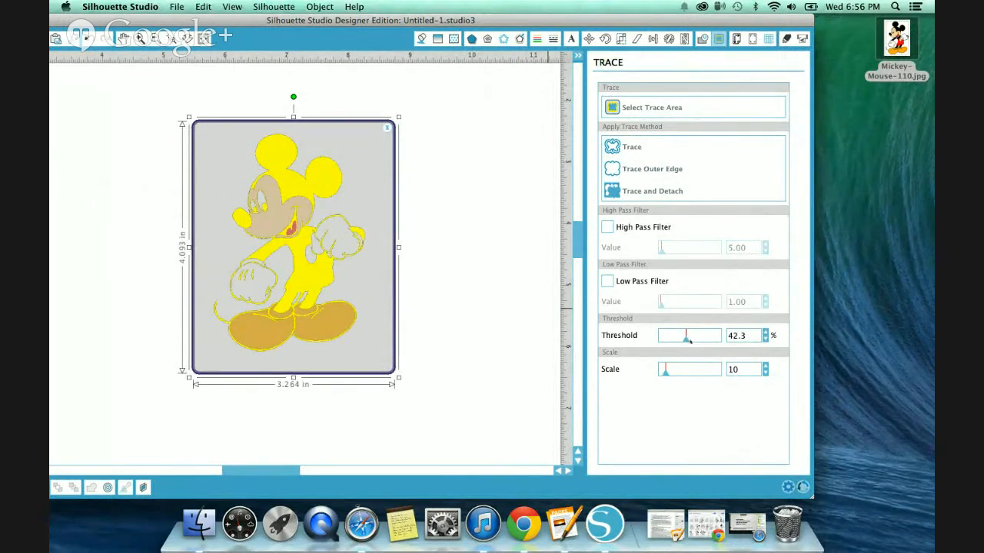
Step: In Silhouette Studio, trace the Mickey Mouse image at a 100% threshold and move the image off the traced outlines
drag(689, 339, 721, 343)
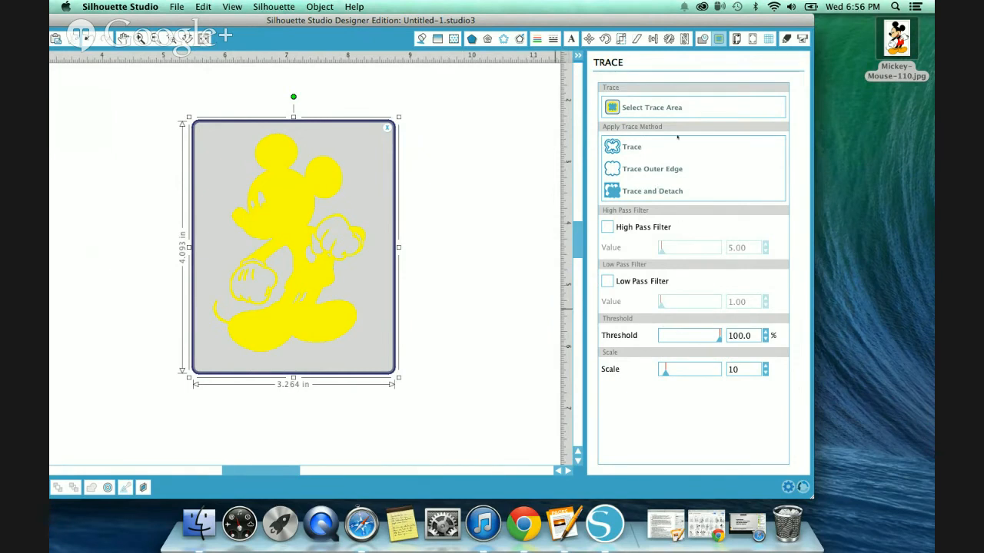
click(629, 147)
mouse_move(292, 246)
mouse_down()
mouse_move(426, 256)
mouse_move(292, 246)
mouse_up()
drag(293, 200, 295, 198)
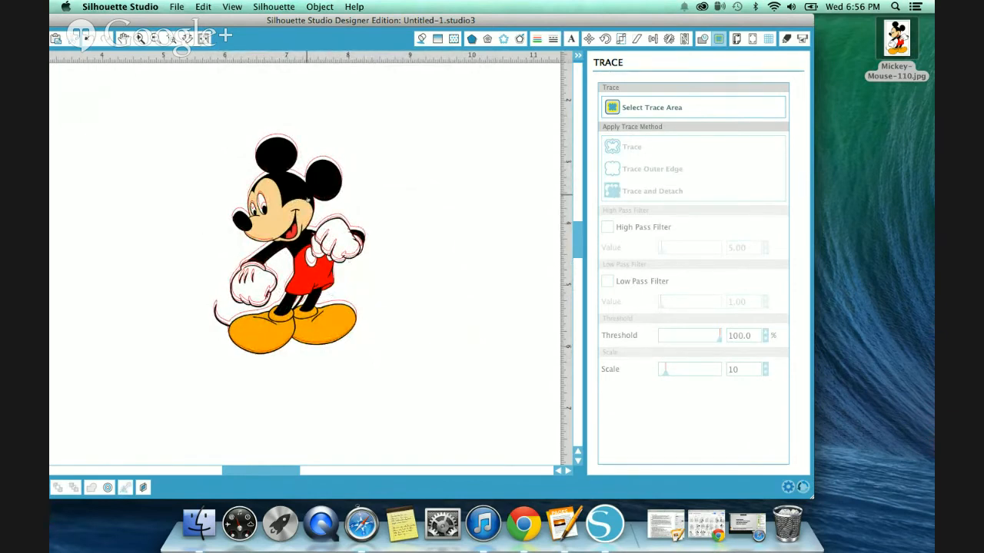
drag(267, 213, 427, 171)
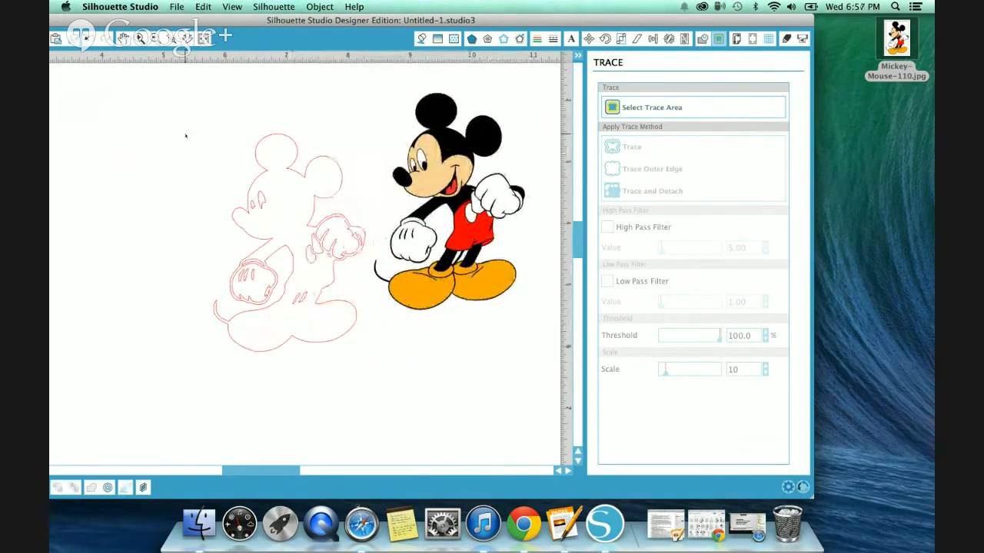
Step: Delete the traced outlines and move the Mickey Mouse image back to where it was
mouse_move(185, 135)
mouse_down()
mouse_move(368, 361)
mouse_move(362, 389)
mouse_up()
key(Delete)
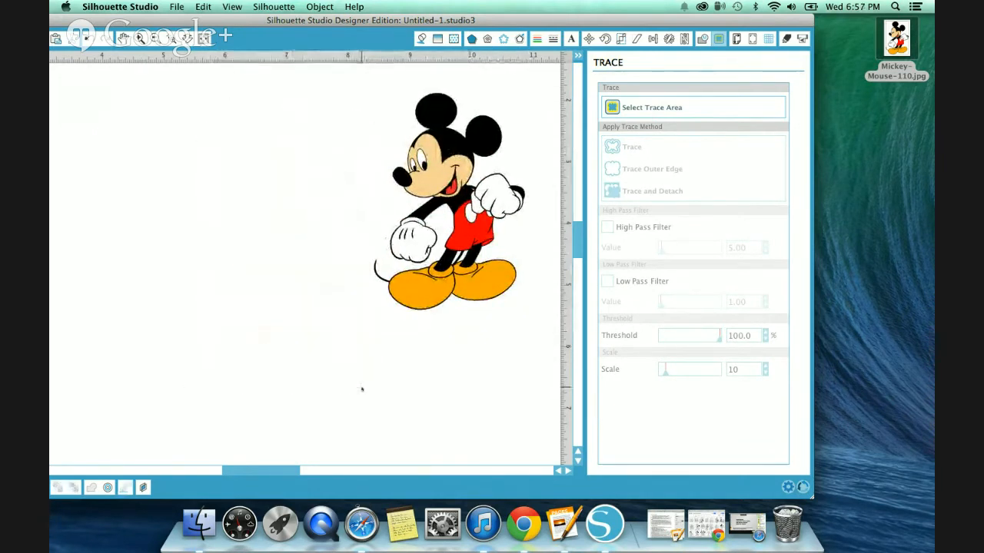
drag(433, 161, 276, 200)
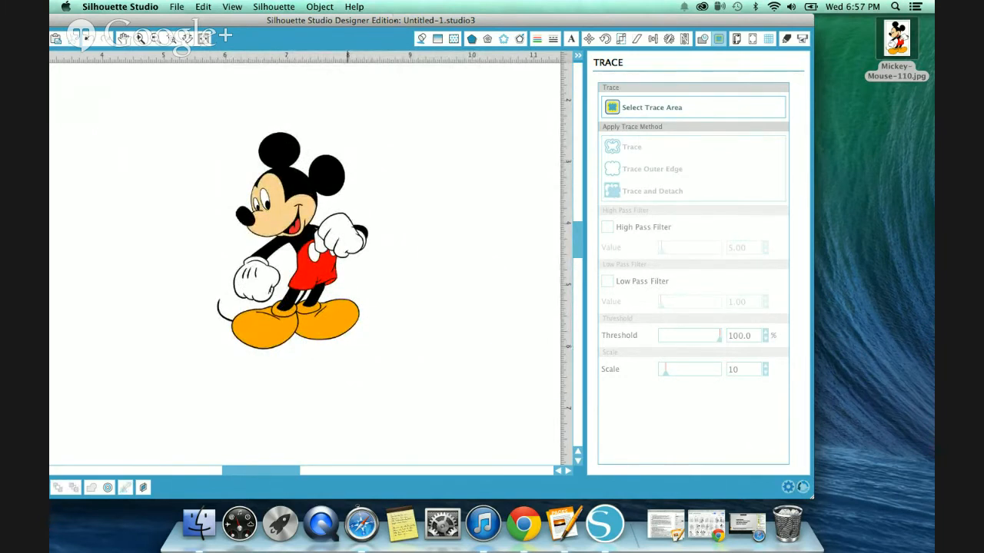
Step: Bring the Silhouette Studio window further into view and select the Mickey Mouse image
double_click(412, 15)
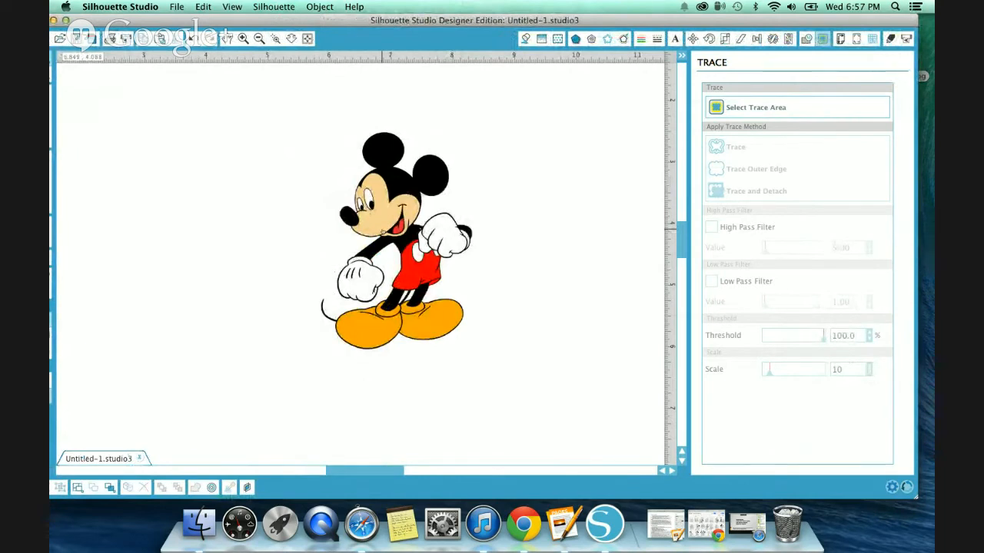
click(382, 230)
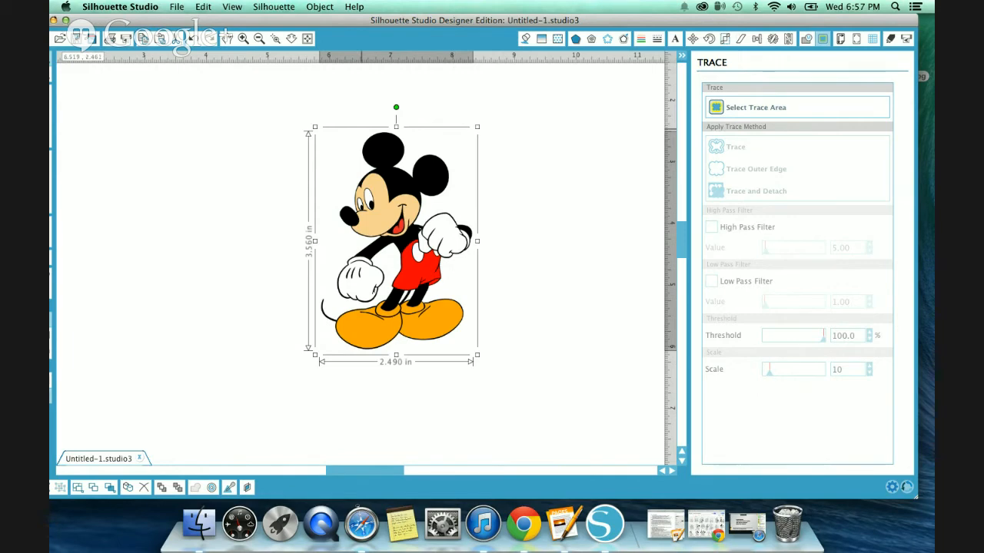
Step: Put Silhouette Studio away, switch to Make The Cut in Windows 7, and start a pixel trace of the clipboard image
click(53, 21)
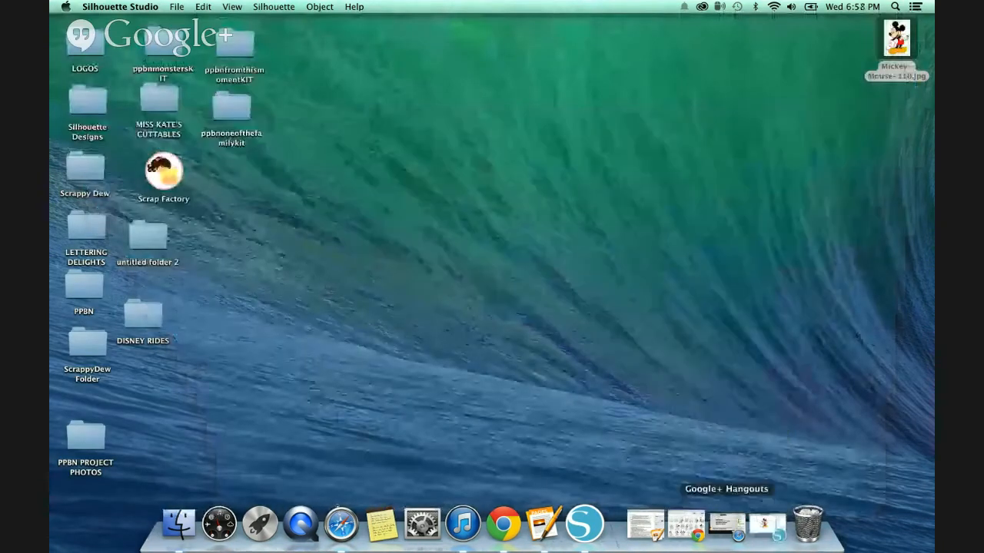
click(727, 524)
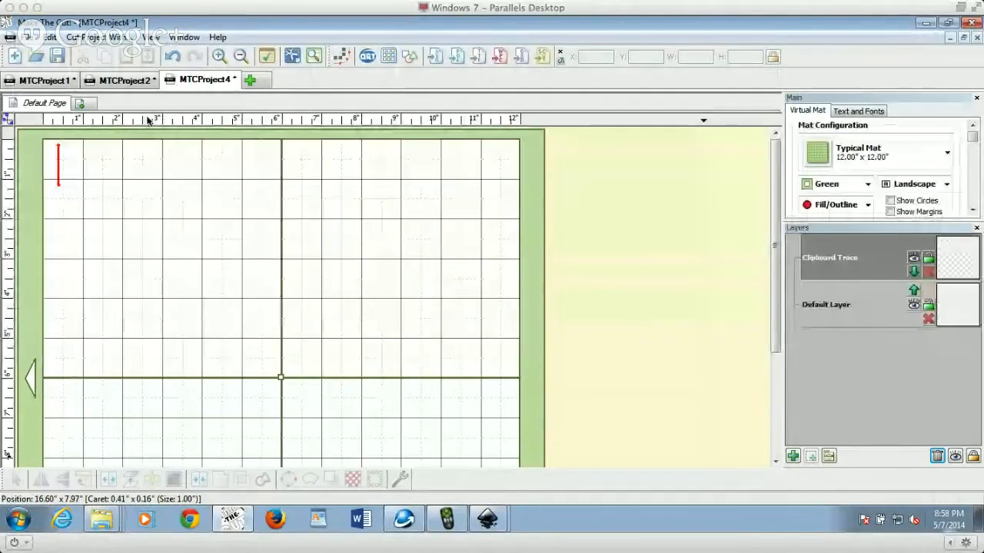
click(453, 56)
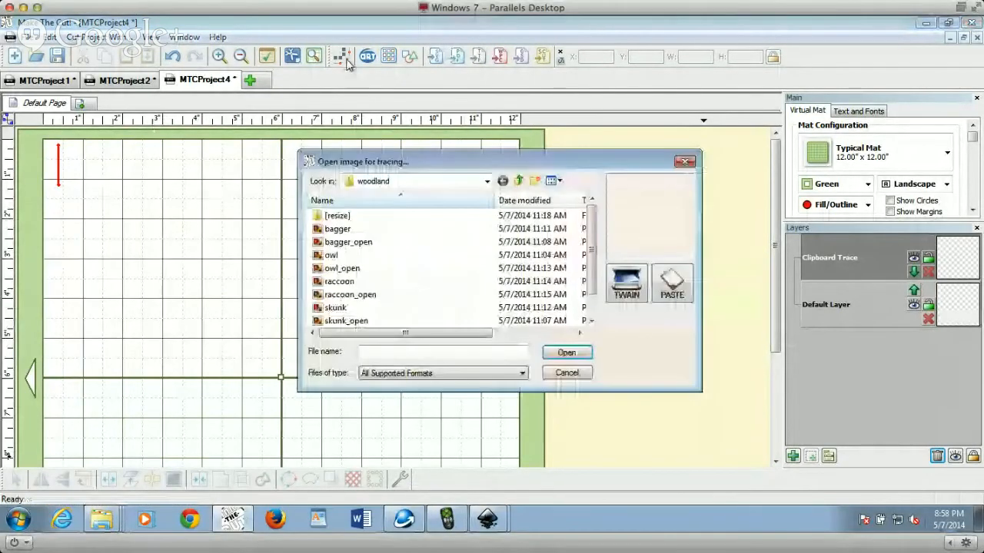
click(672, 284)
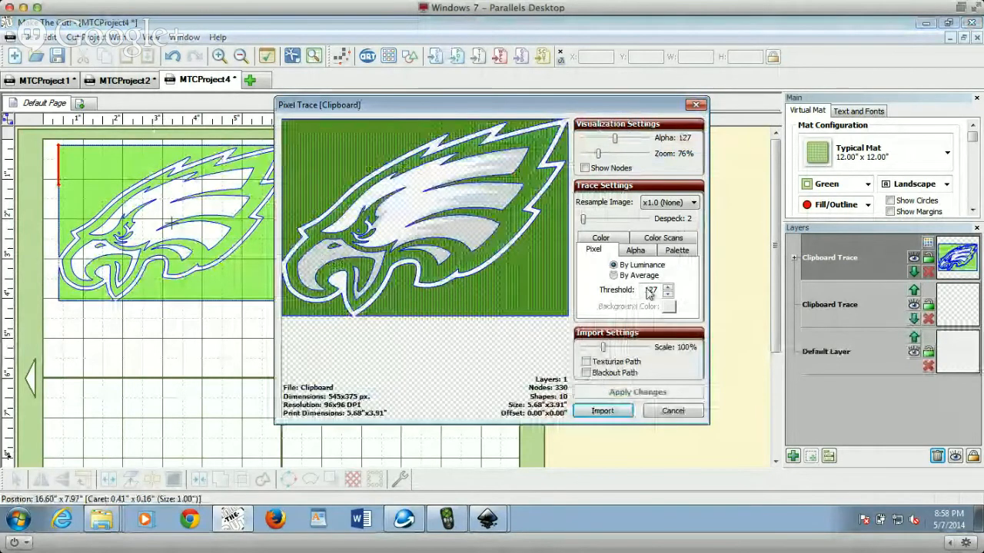
Step: Trace the eagle logo by palette, exclude the white swatch, apply the changes, and compare the preview with the original image
click(677, 250)
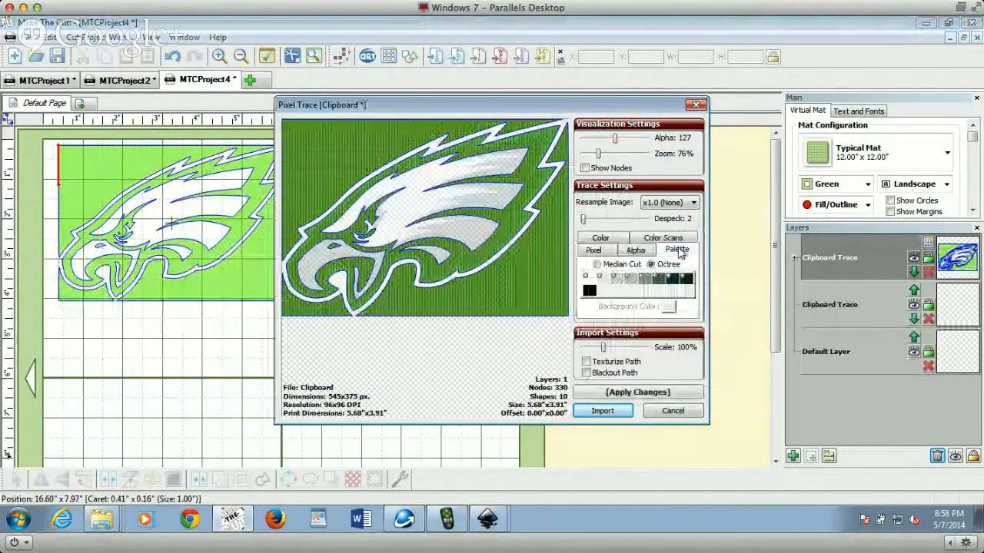
click(657, 392)
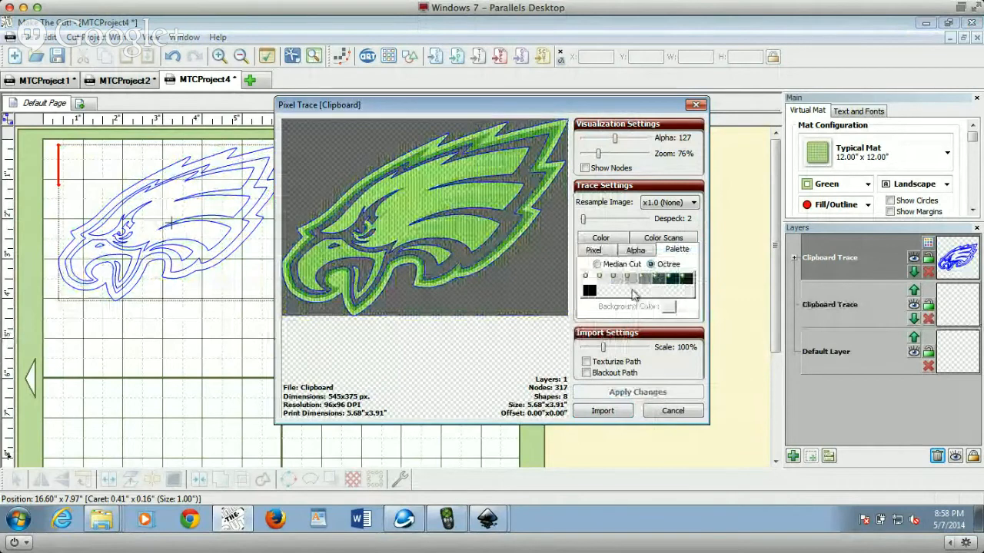
click(587, 281)
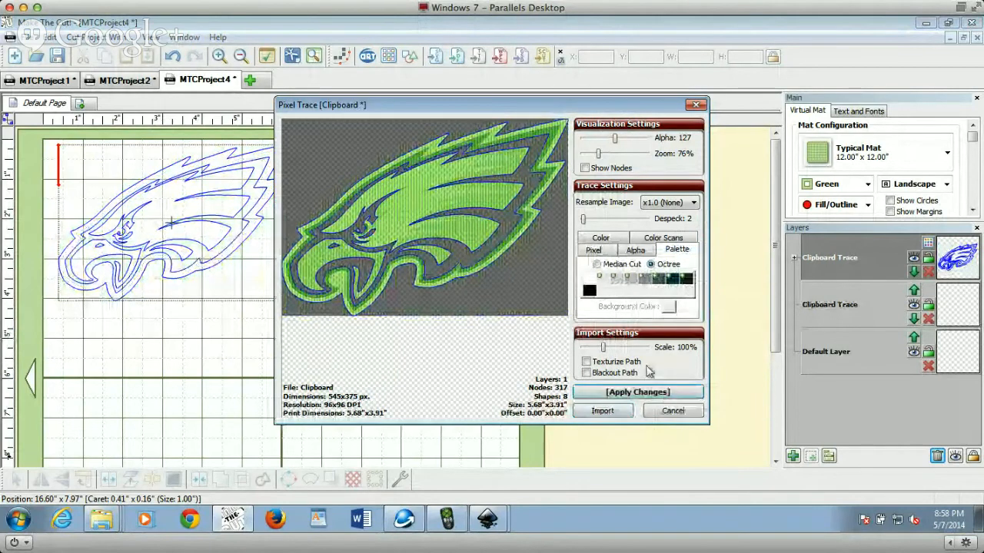
click(655, 392)
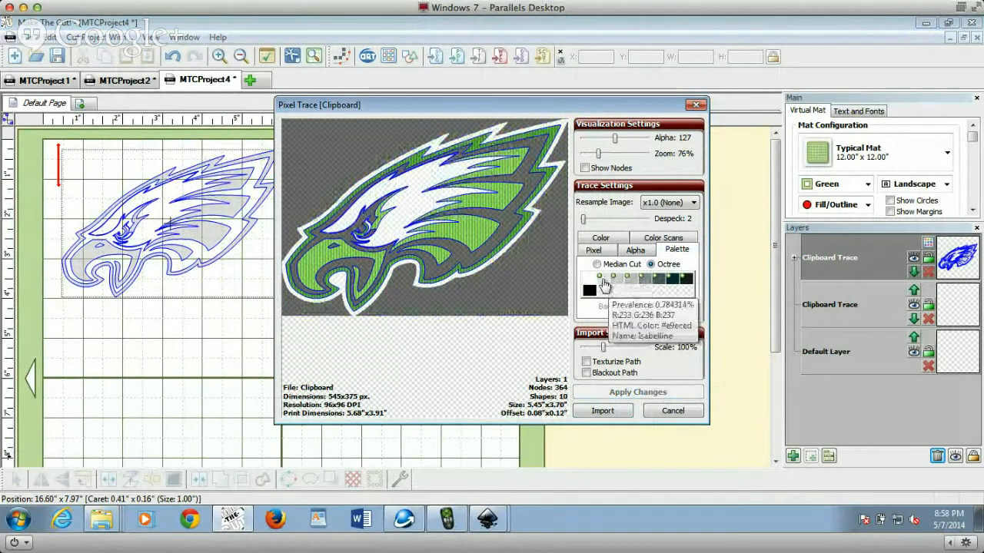
mouse_move(632, 281)
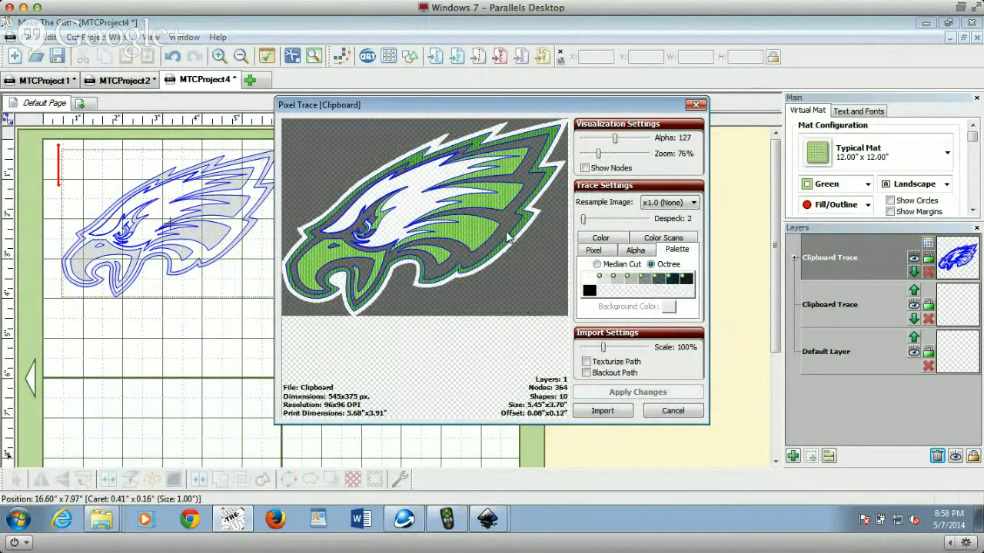
click(486, 224)
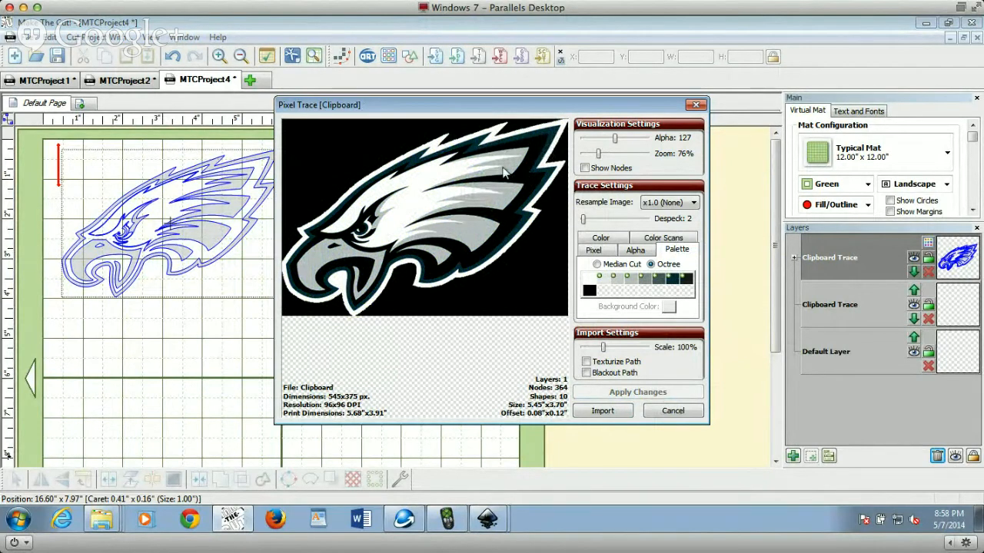
Step: Leave only the dark teal palette color active, apply the changes, import the trace, and continue tracing more layers
click(646, 292)
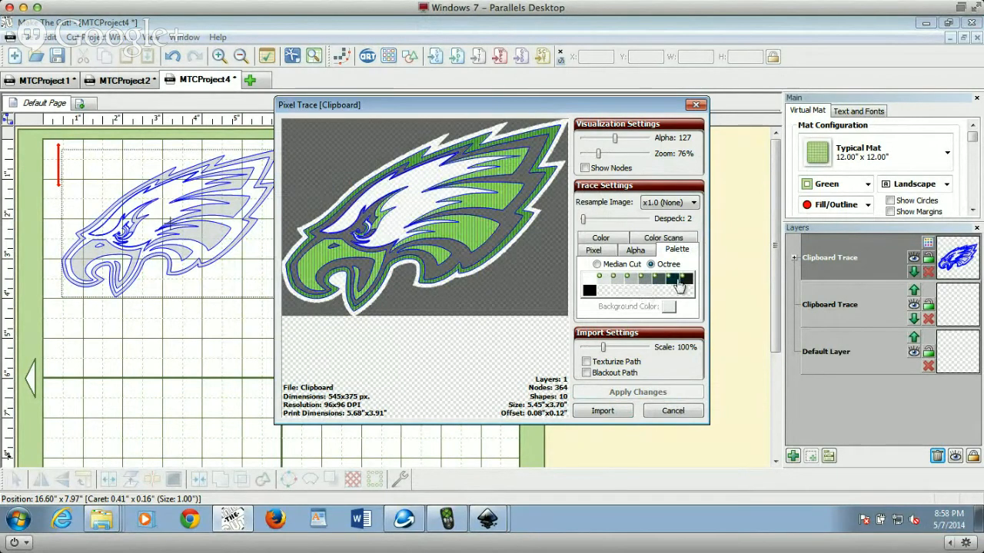
click(659, 281)
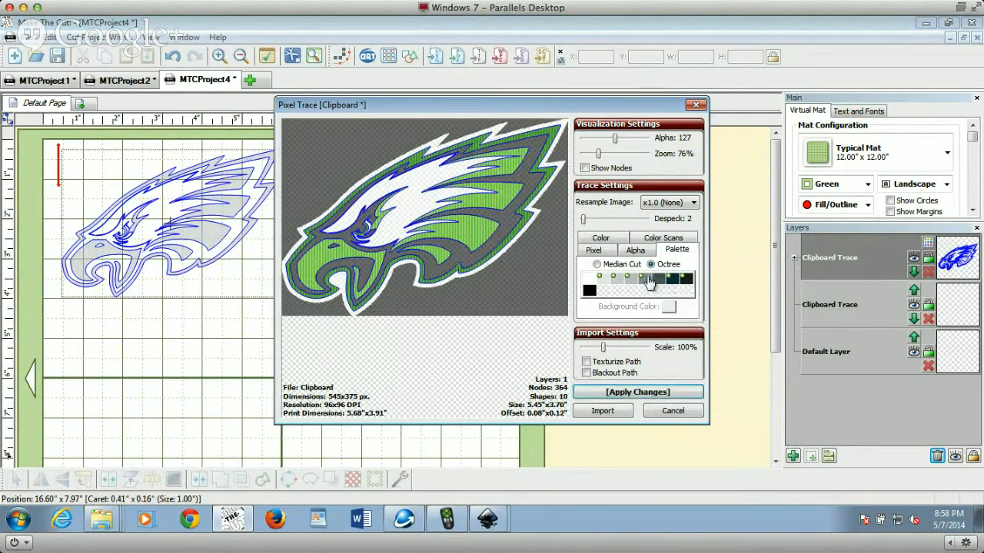
click(637, 281)
click(644, 282)
click(613, 278)
click(599, 278)
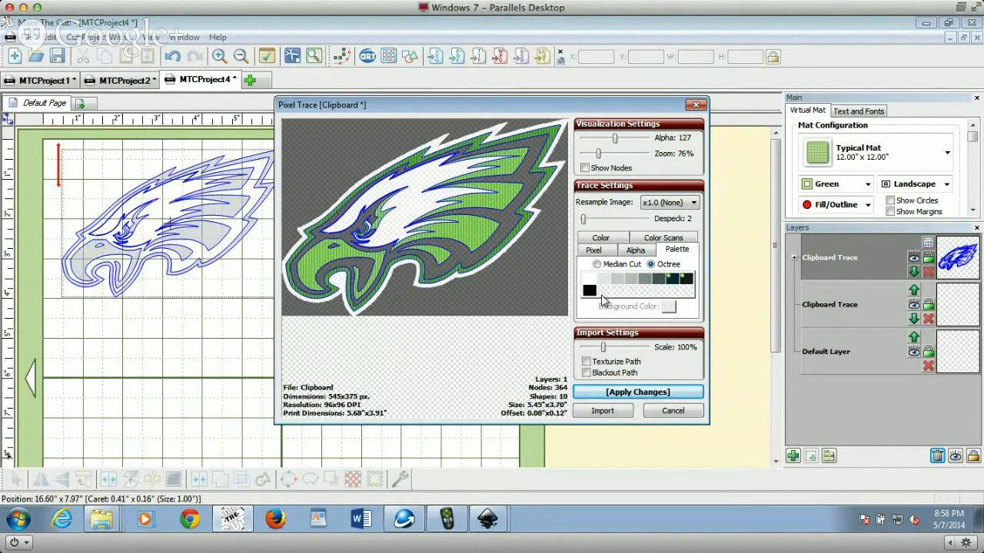
click(683, 282)
click(667, 392)
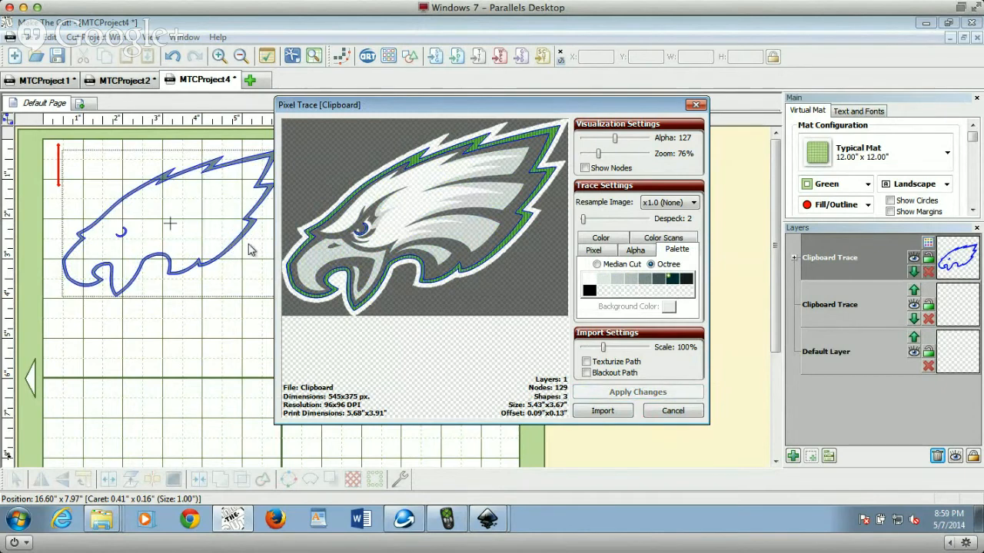
click(606, 412)
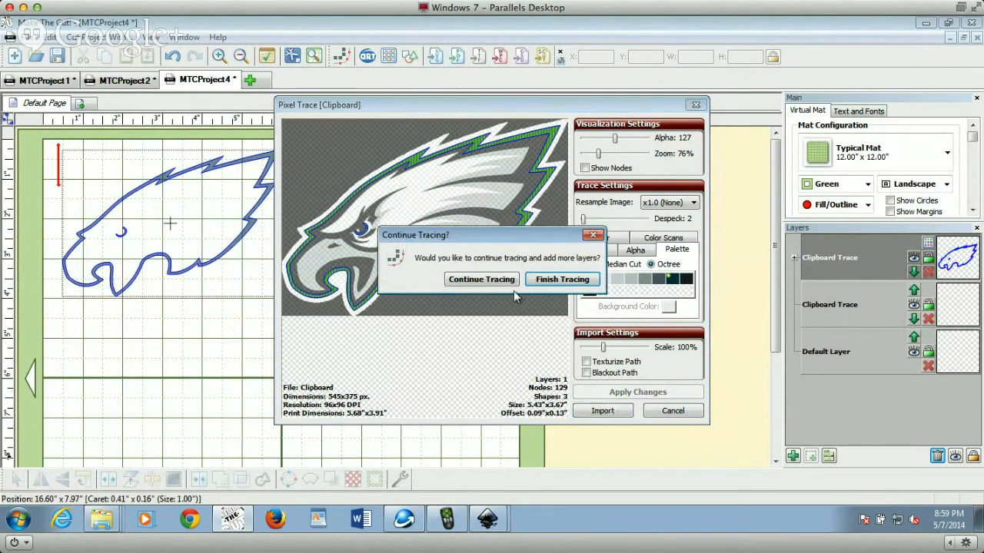
click(478, 281)
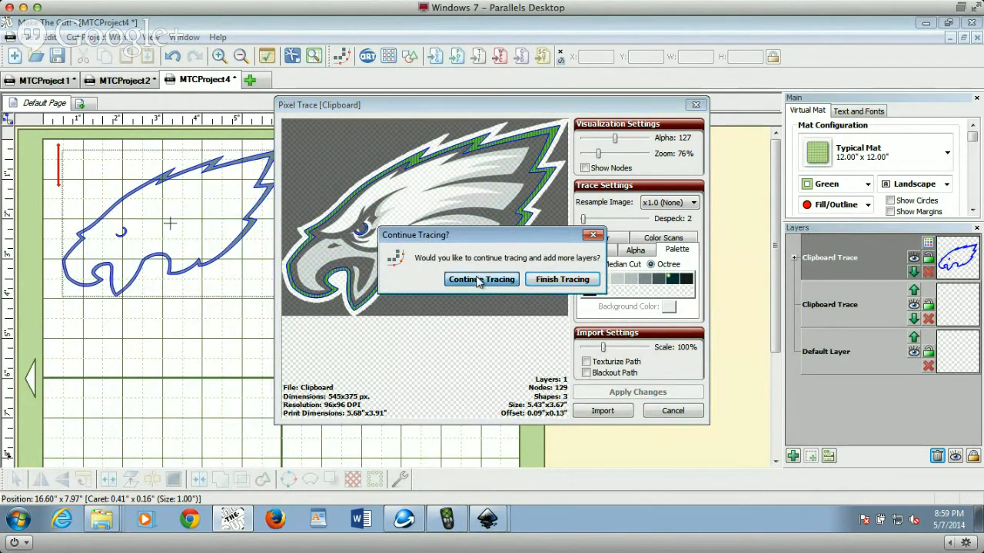
Step: Replace the dark teal color with the five gray swatches, apply the changes, import that layer, and continue tracing
click(672, 280)
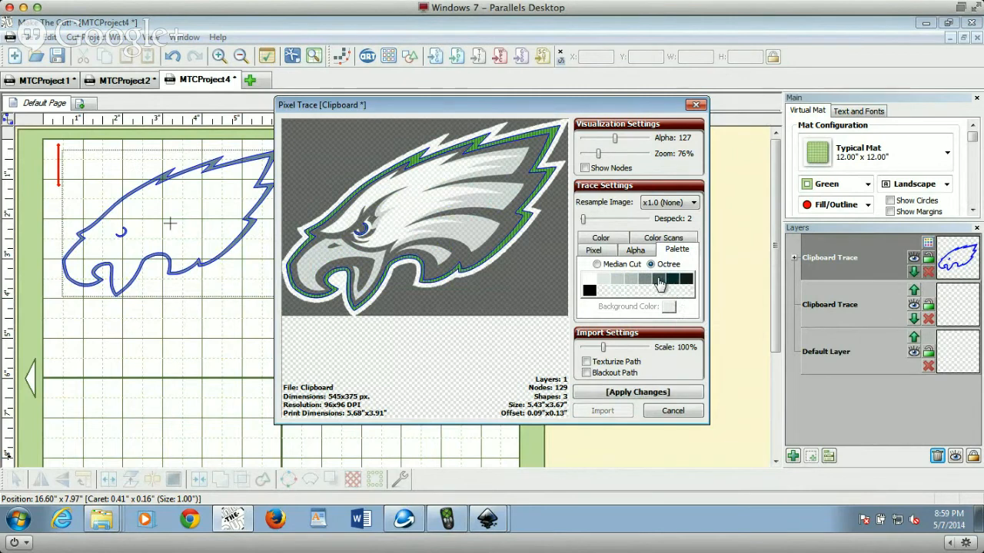
click(659, 281)
click(645, 281)
click(629, 280)
click(600, 280)
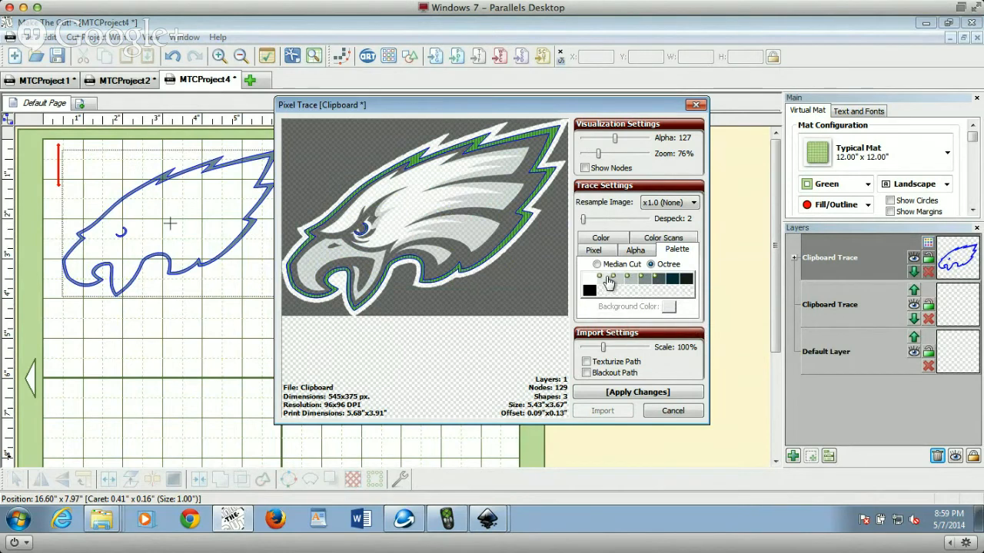
click(667, 392)
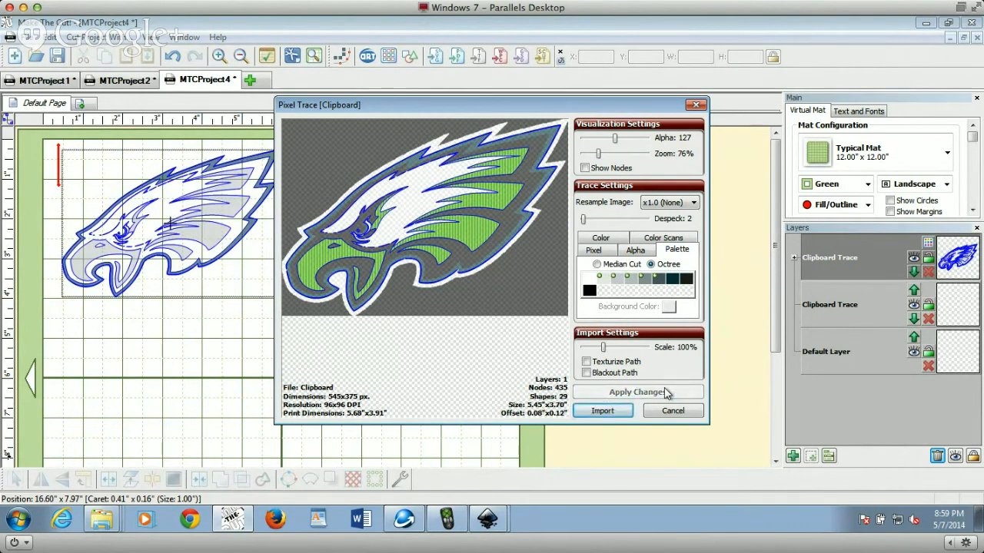
click(629, 414)
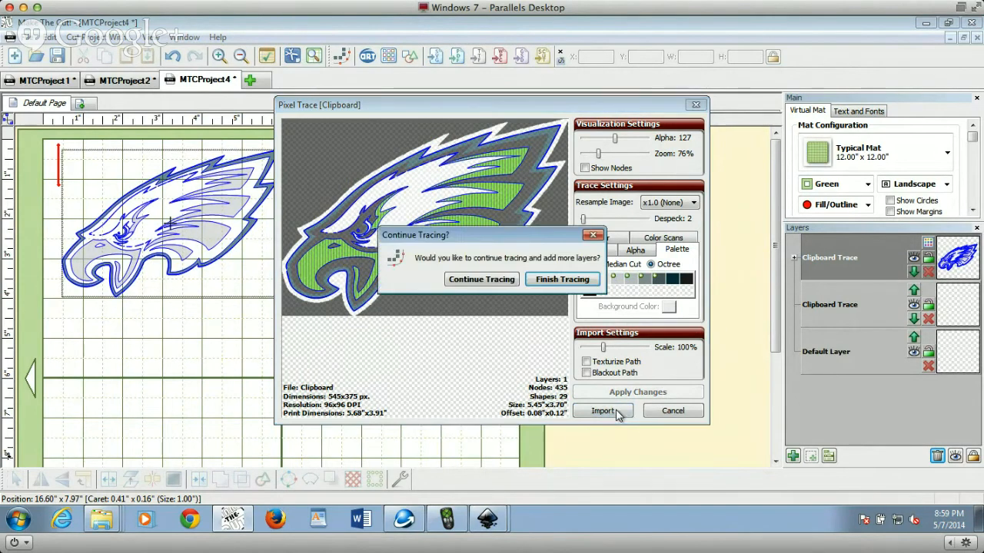
click(498, 280)
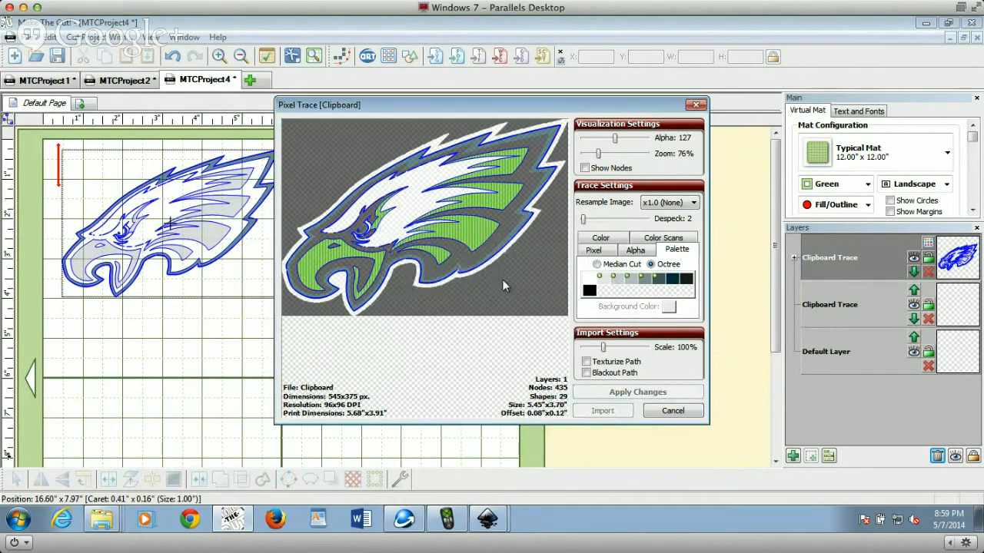
Step: Limit the trace to the white palette color, apply the changes, import it, and finish tracing
click(612, 285)
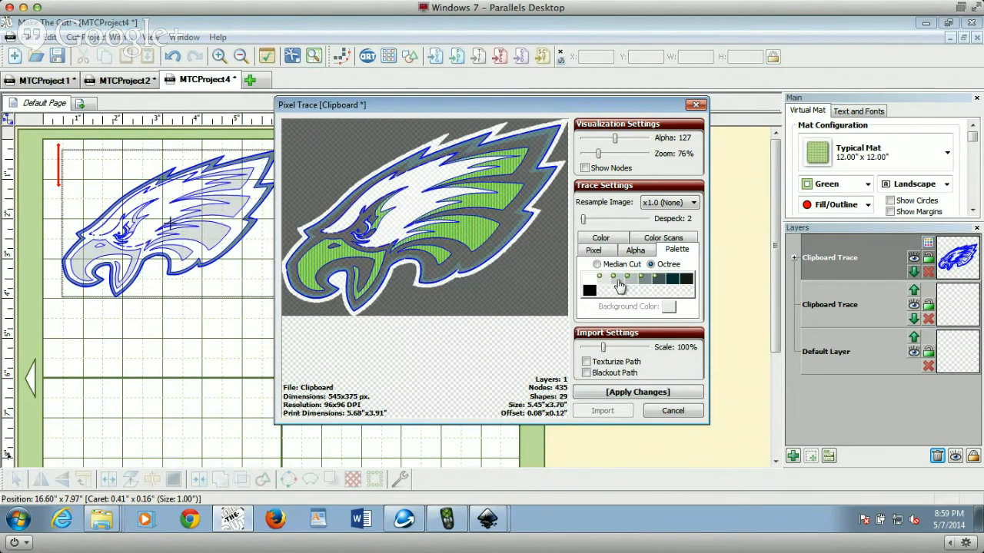
click(588, 280)
click(628, 281)
click(637, 392)
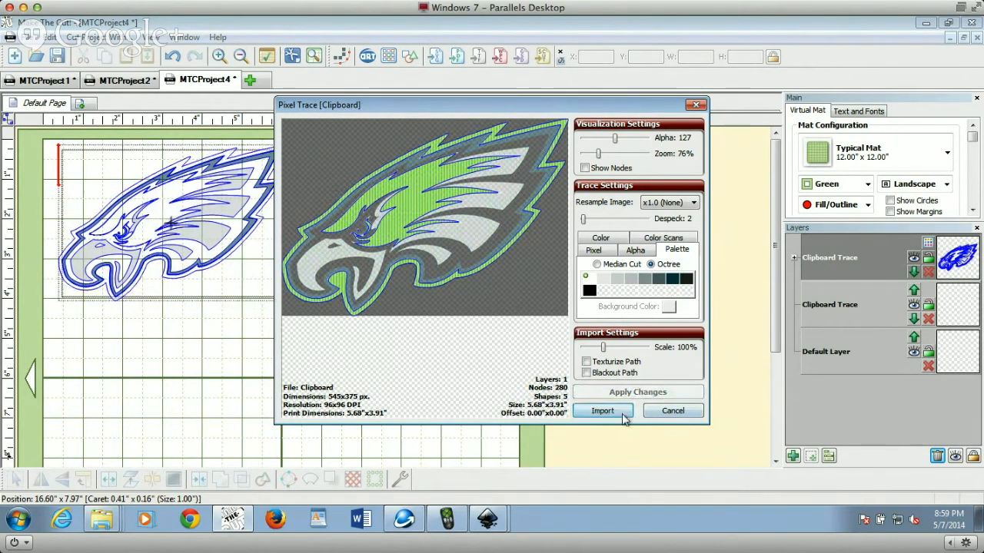
click(602, 410)
click(562, 280)
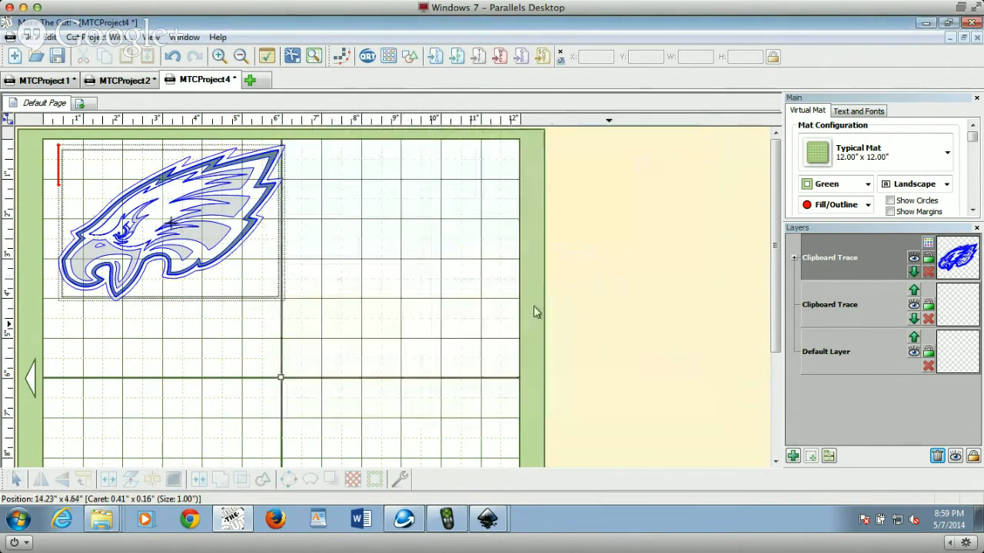
Step: Select the traced eagle, split its layer with To Each Its Own, and remove the empty layers
mouse_move(410, 325)
mouse_down()
mouse_move(259, 300)
mouse_move(15, 132)
mouse_up()
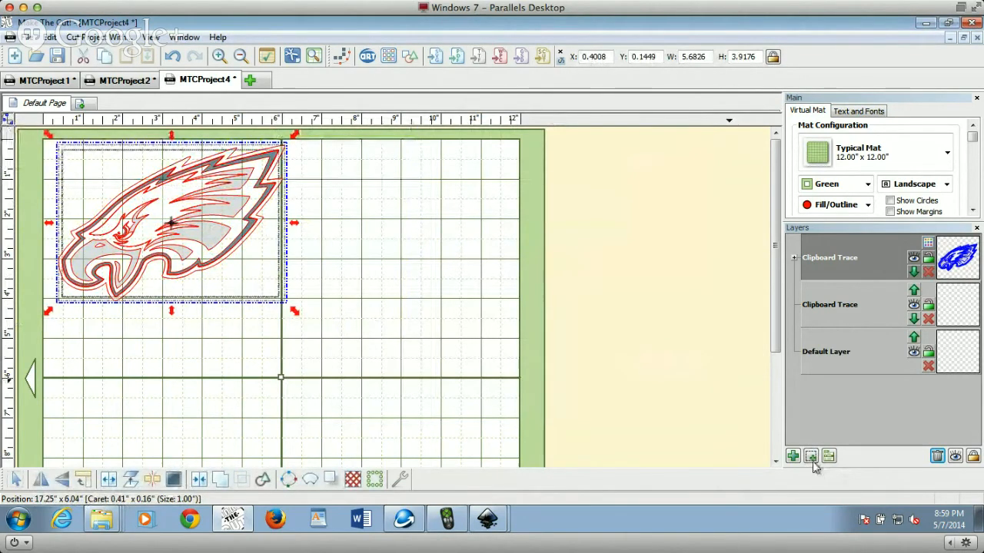
right_click(961, 261)
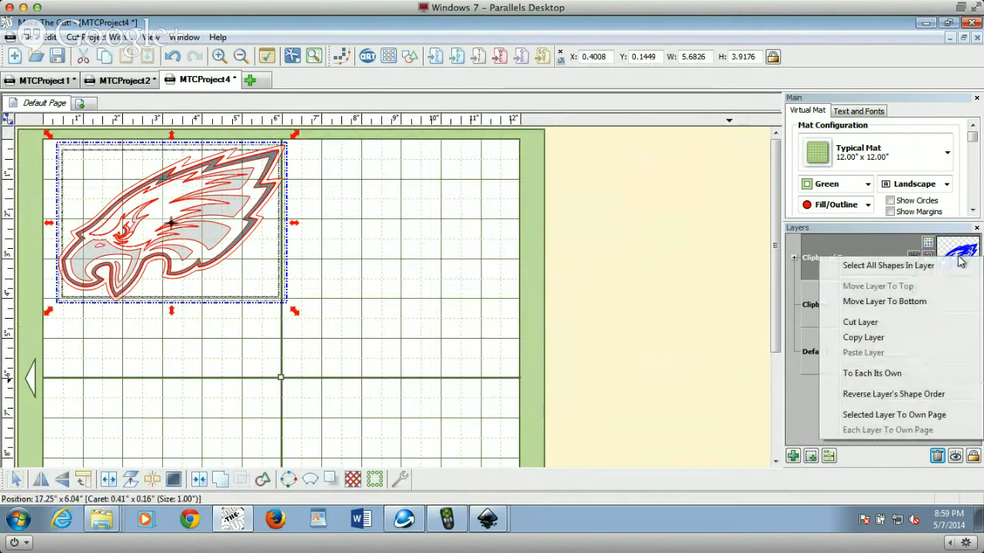
click(928, 373)
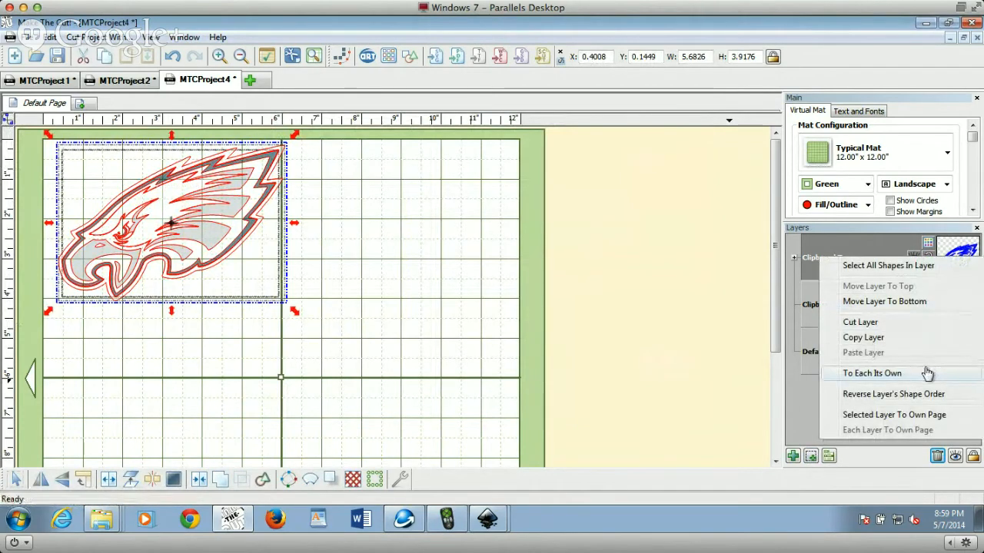
click(939, 457)
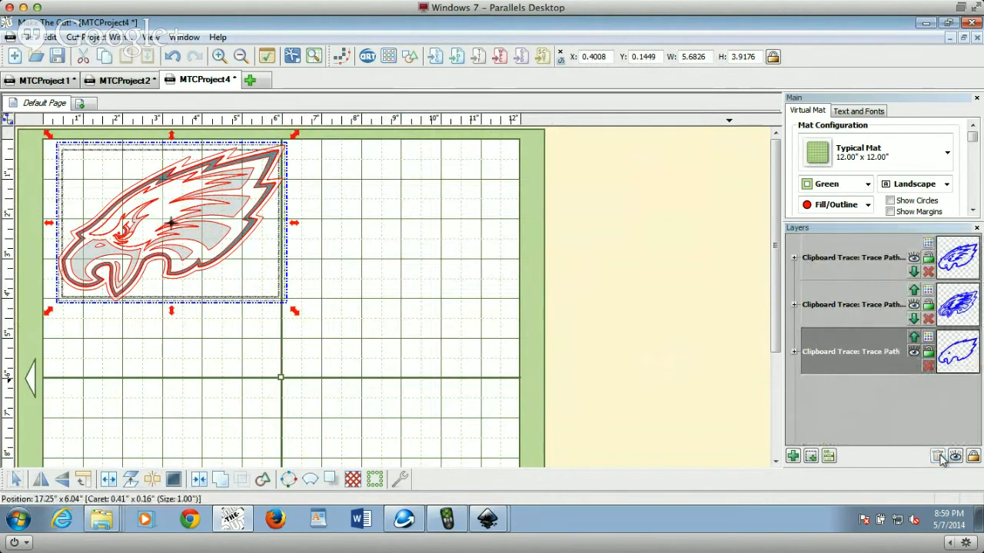
Step: Select each traced layer in turn to check which shapes of the eagle it contains
click(959, 311)
click(959, 361)
click(964, 309)
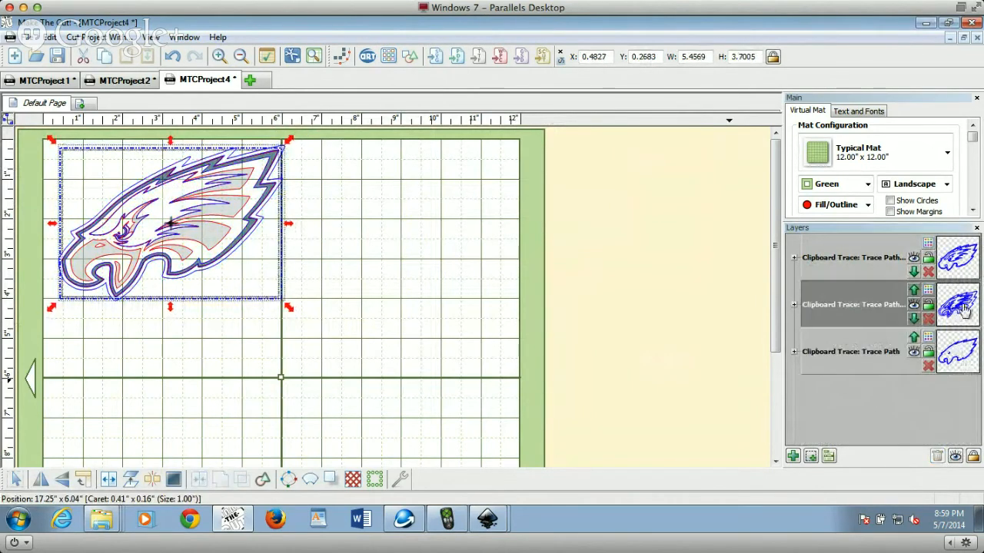
click(960, 262)
Step: Move the white trace away from the others, nudge the gray trace, and undo the moves
click(363, 350)
drag(282, 199, 567, 286)
mouse_move(201, 231)
mouse_down()
mouse_move(198, 408)
mouse_move(220, 378)
mouse_move(226, 230)
mouse_move(214, 238)
mouse_up()
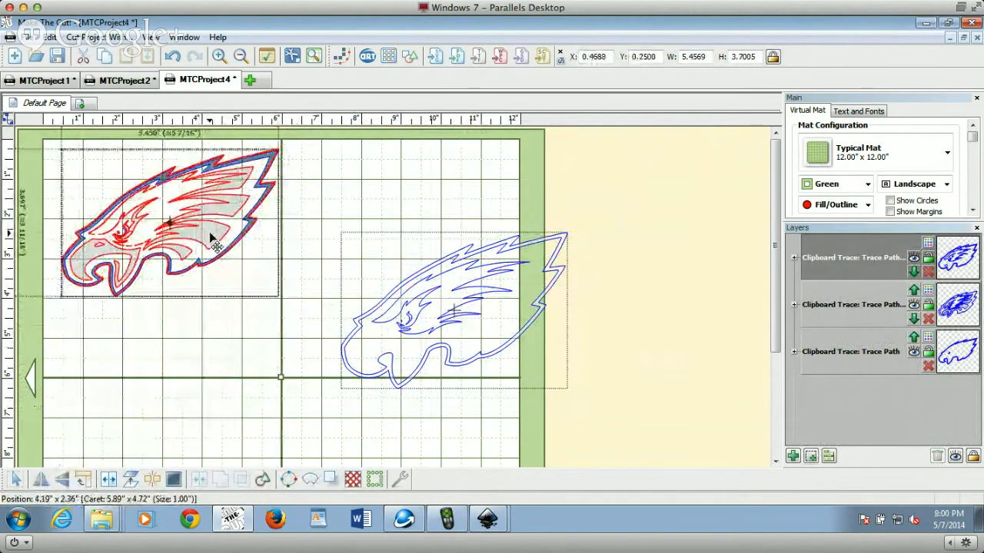
click(177, 59)
click(177, 58)
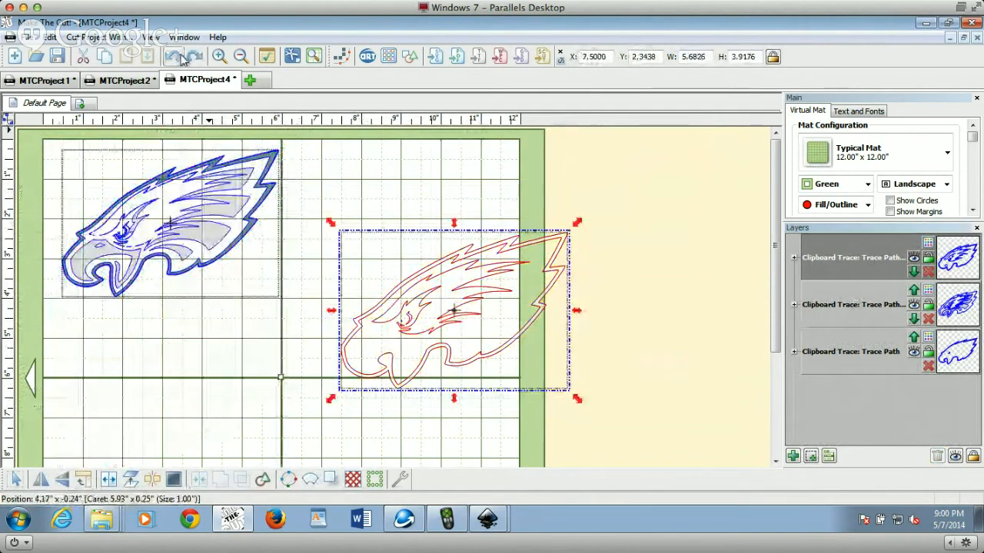
click(177, 59)
Step: Select the white trace on the mat and black it out so only its solid outer outline is kept
click(382, 307)
mouse_move(388, 354)
mouse_down()
mouse_move(270, 293)
mouse_move(176, 205)
mouse_up()
click(279, 149)
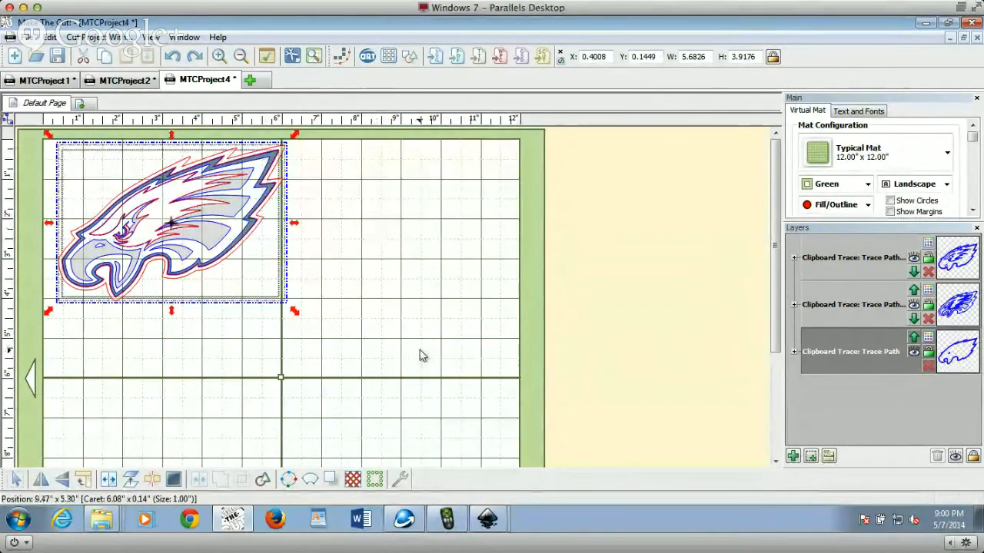
click(308, 157)
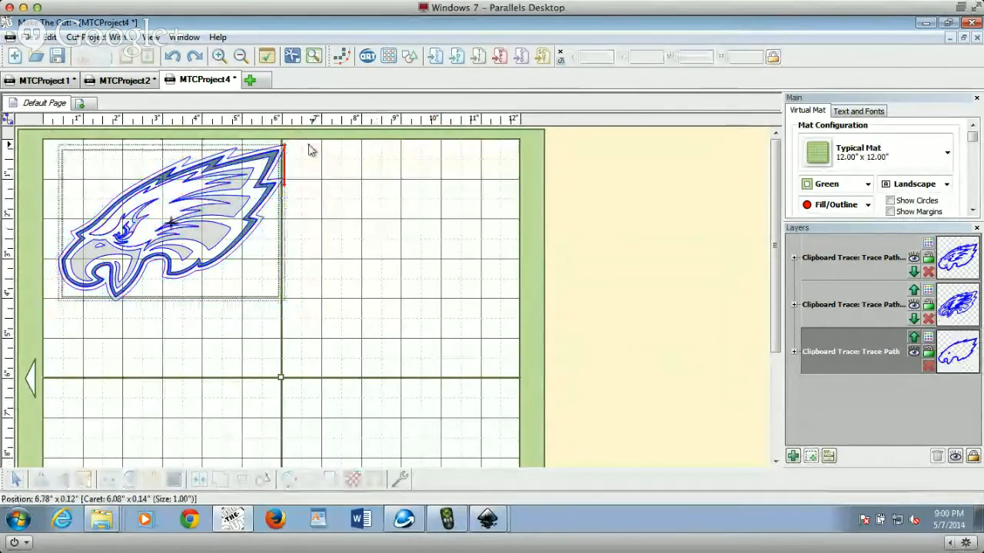
click(286, 163)
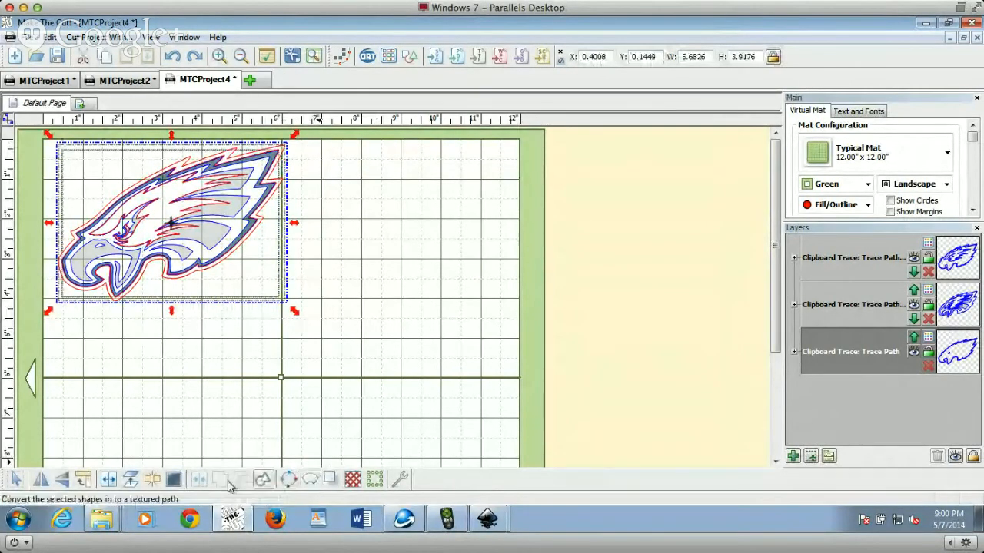
click(173, 480)
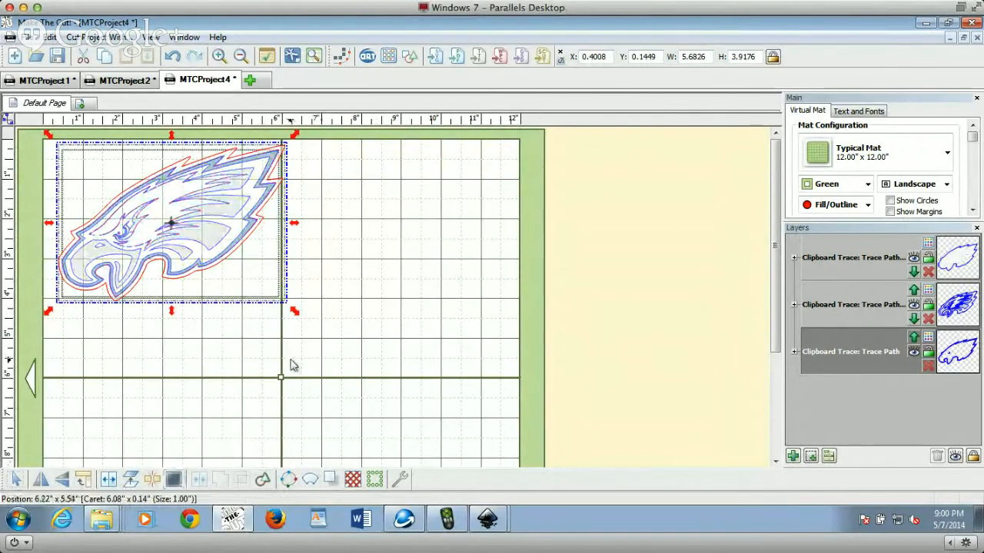
Step: Move the blacked-out eagle outline layer below the other two trace layers
click(913, 273)
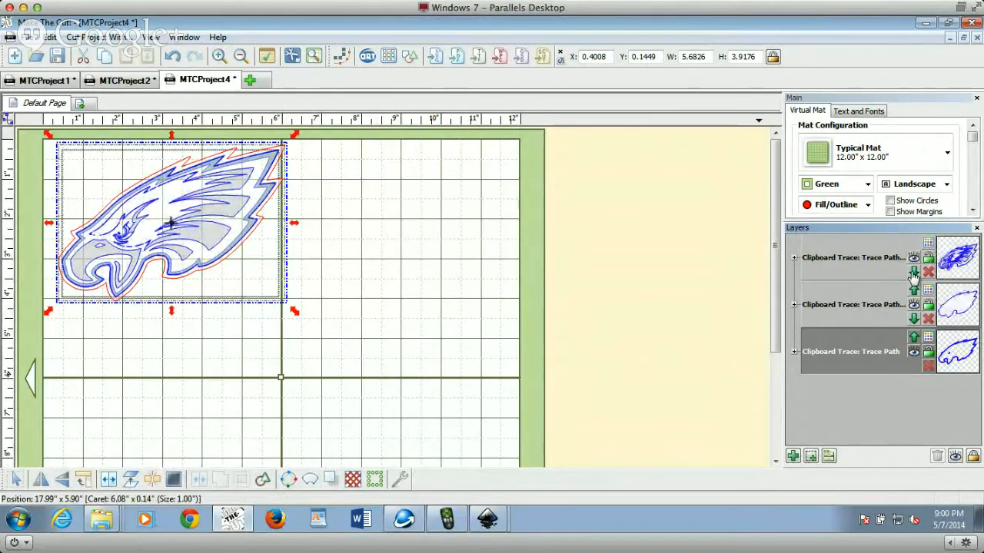
click(914, 319)
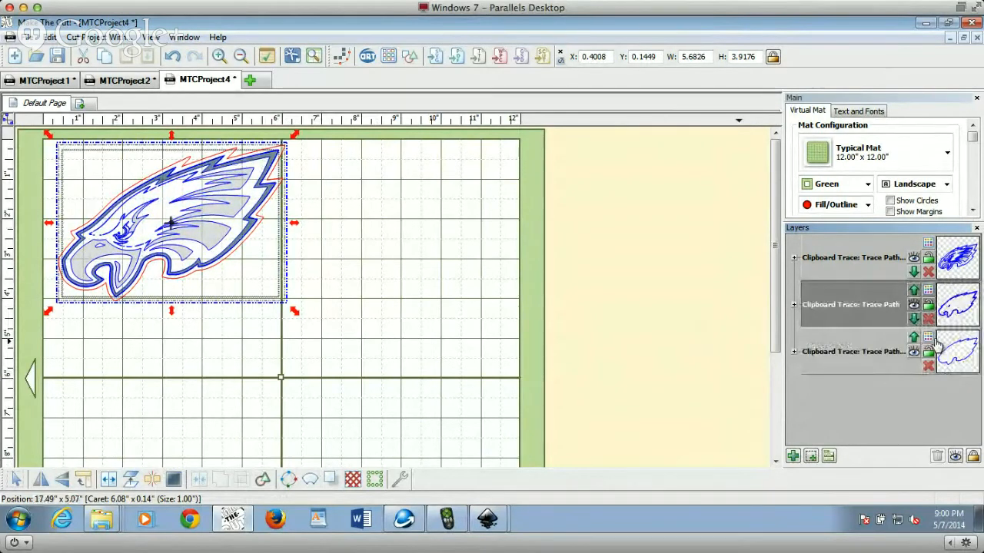
click(930, 338)
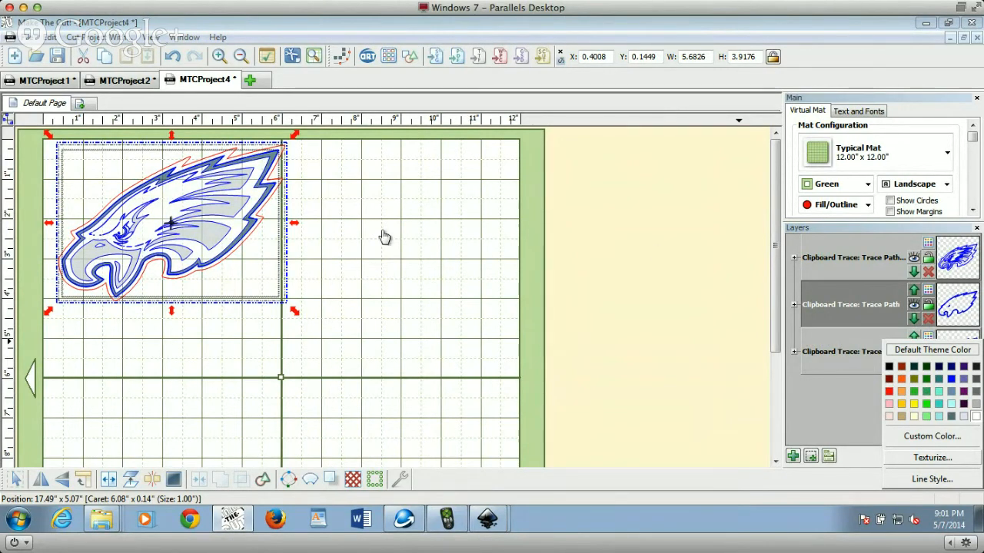
click(349, 67)
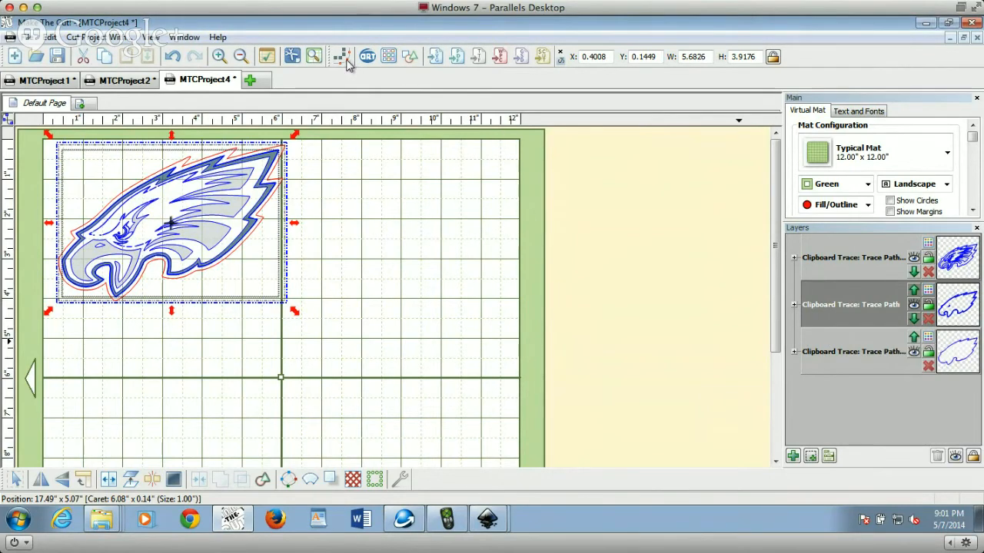
Step: Load the clipboard eagle image into Pixel Trace and preview a Color Scans trace with a count of 8
click(343, 59)
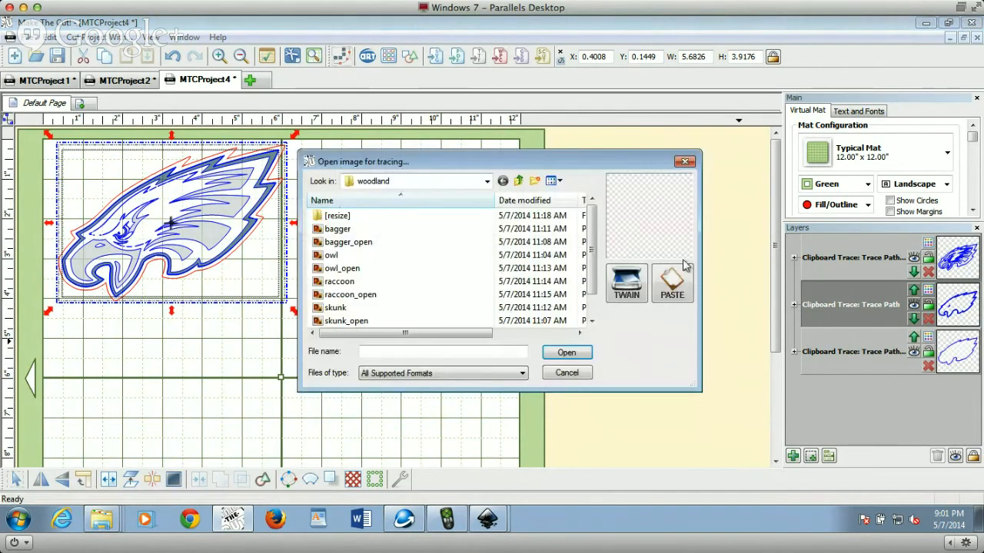
click(675, 292)
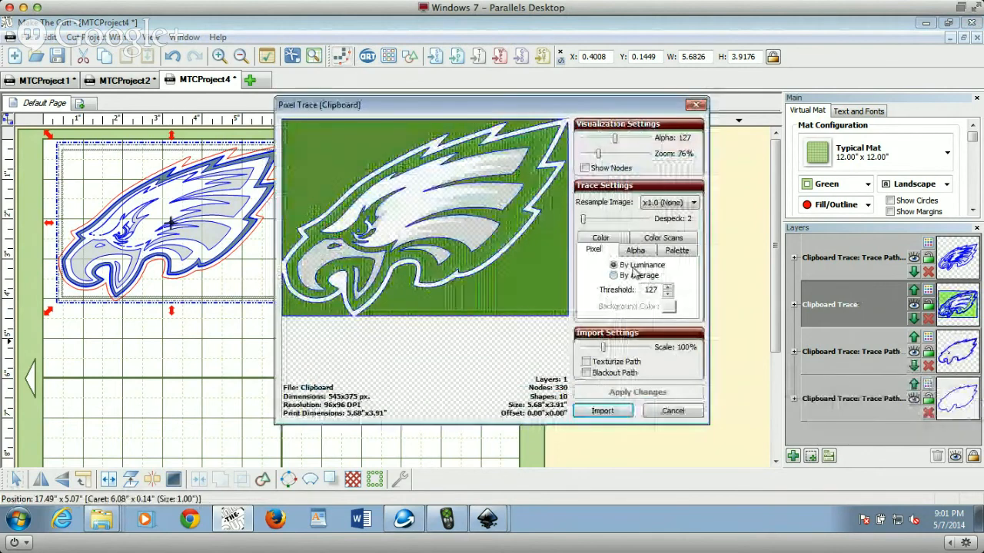
click(664, 238)
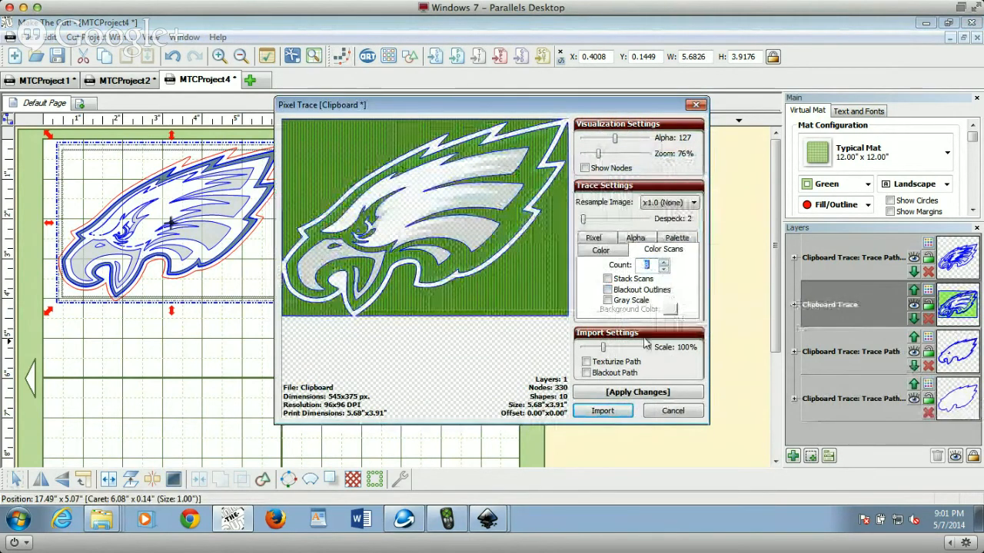
click(632, 394)
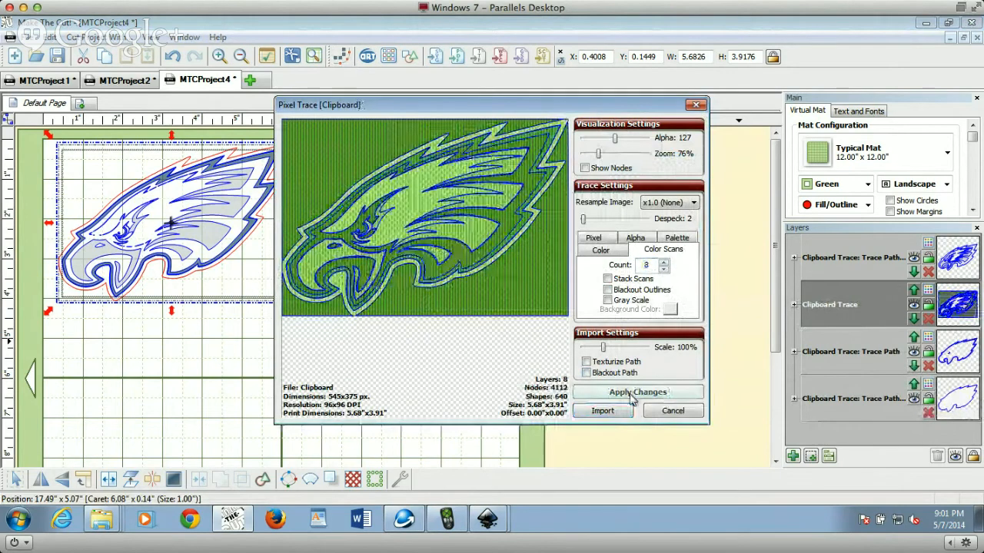
Step: Preview the eagle trace with color scan counts of 2, 3, 4 and 5, and settle on a count of 4
click(666, 269)
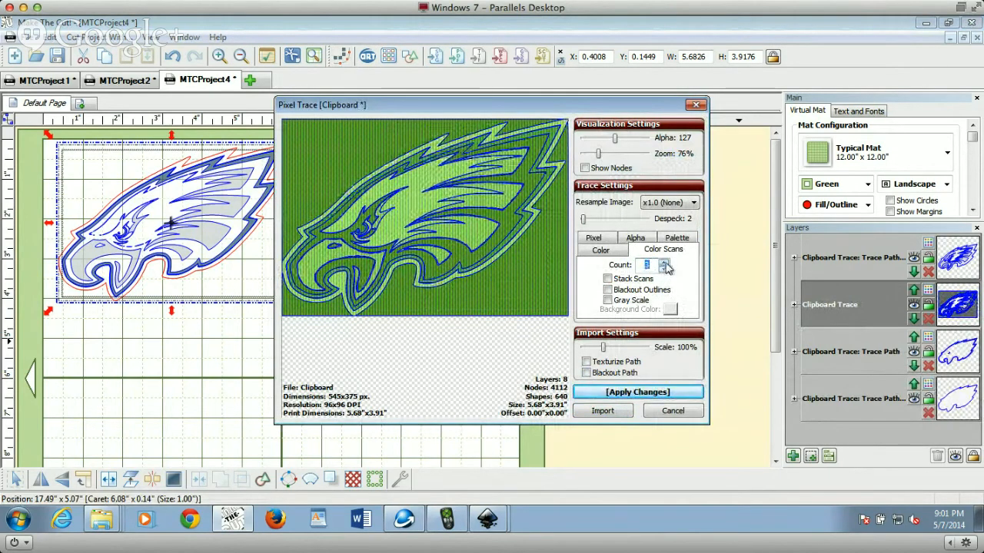
click(649, 393)
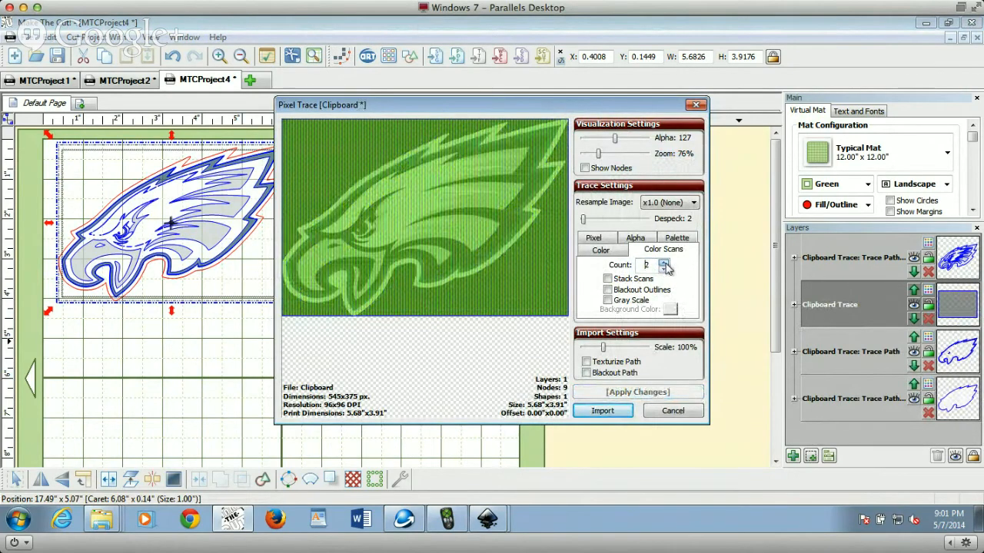
click(657, 396)
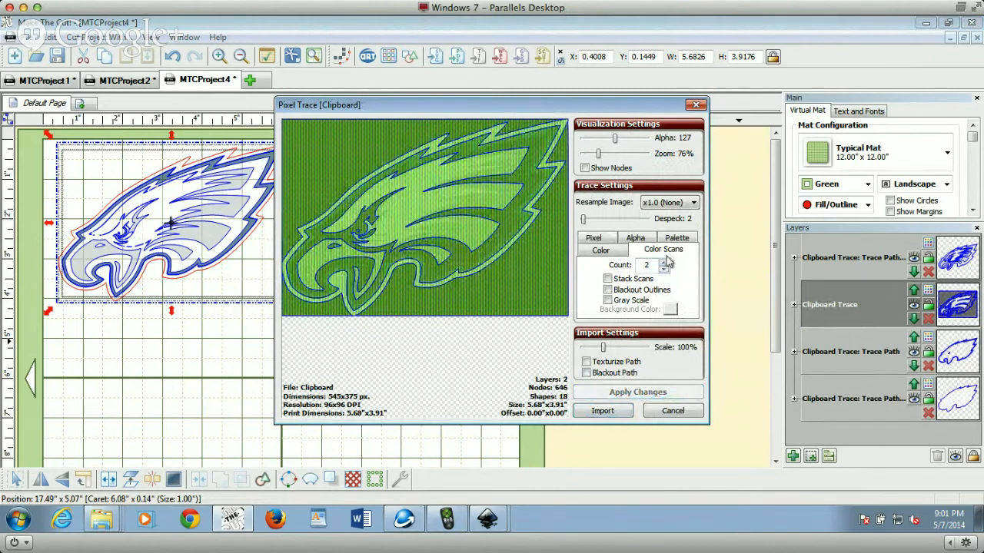
click(664, 262)
click(657, 394)
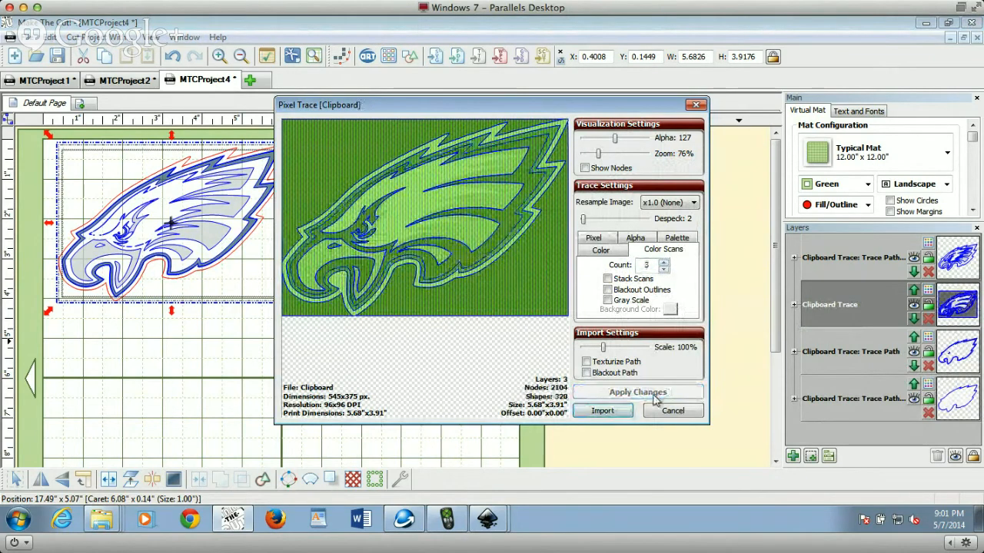
click(664, 261)
click(660, 393)
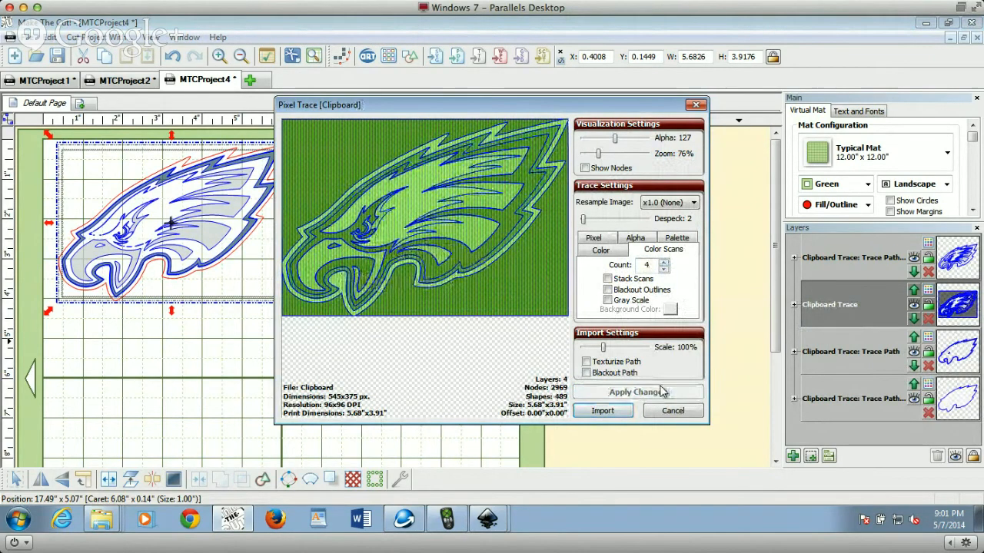
click(664, 261)
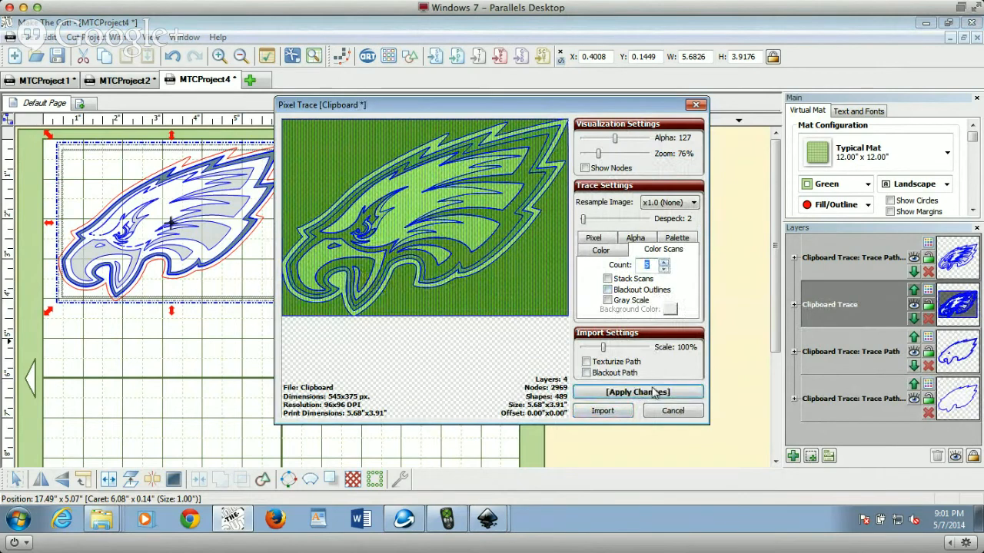
click(654, 393)
click(664, 269)
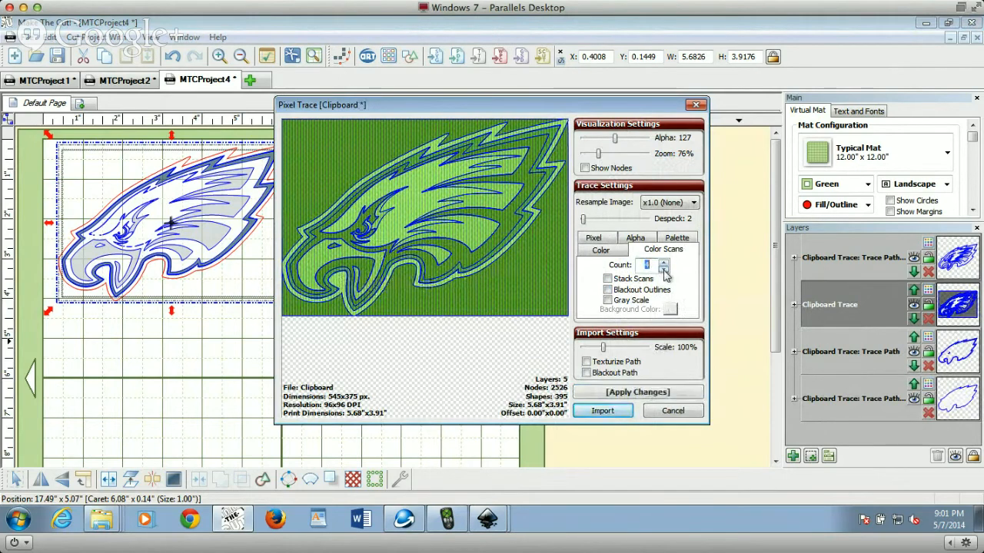
Step: Enable Stack Scans and preview the trace with Blackout Outlines on and off, leaving Blackout Outlines off
click(608, 279)
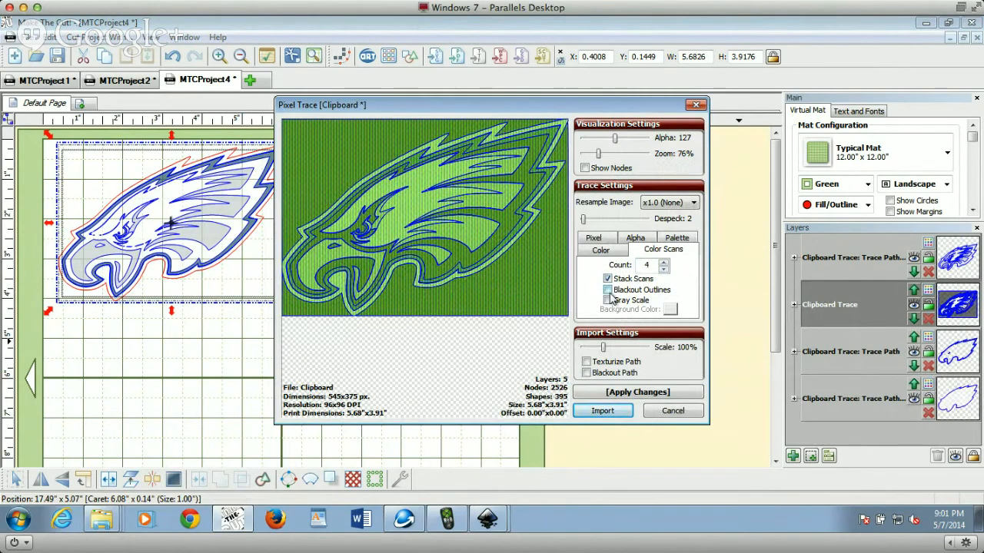
click(637, 393)
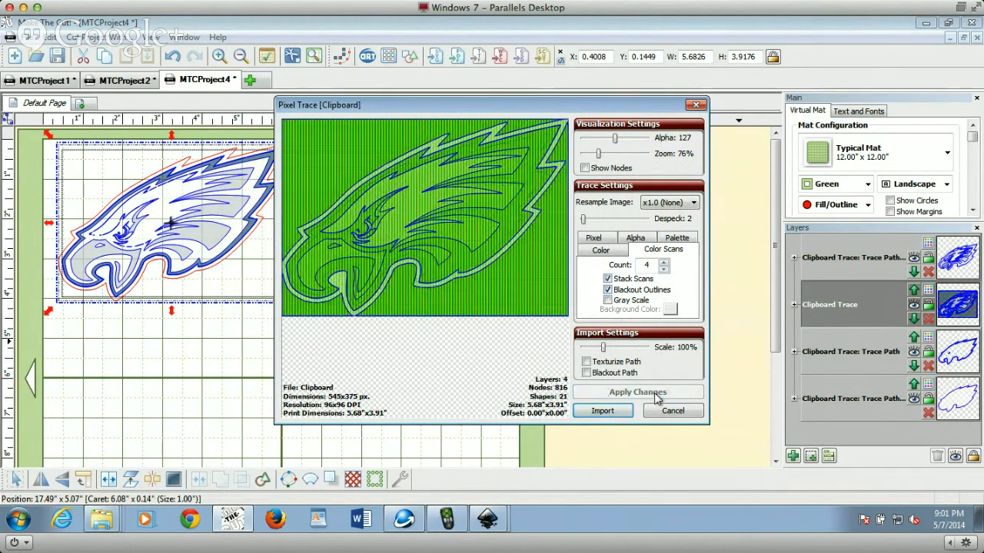
click(608, 290)
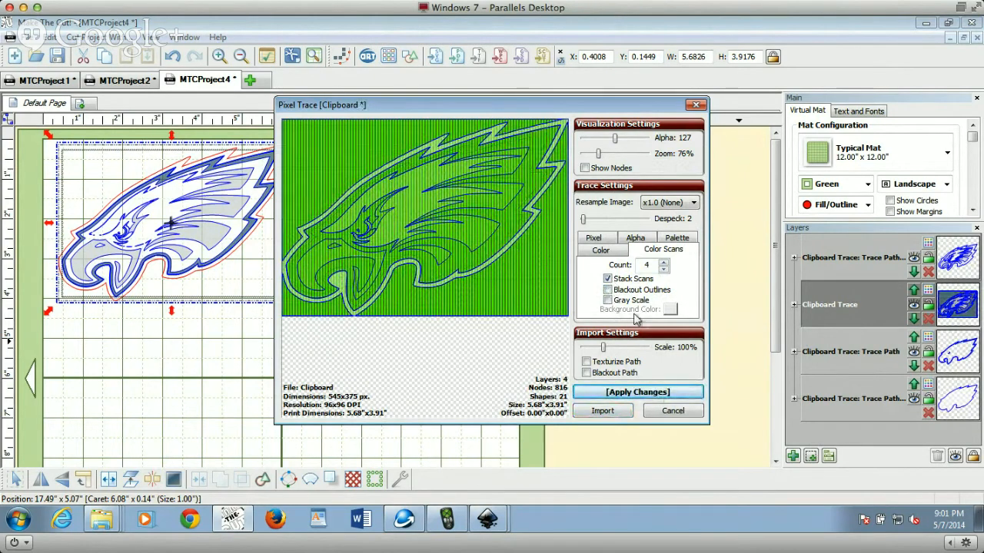
click(642, 392)
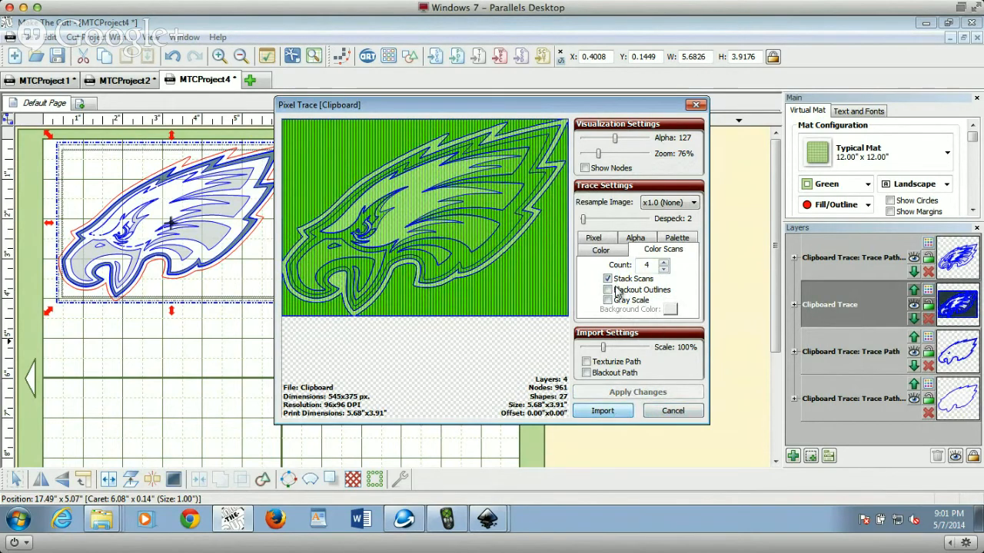
Step: Import the stacked four-color eagle trace, finish tracing, and spread its color layers apart on and beside the mat
click(613, 414)
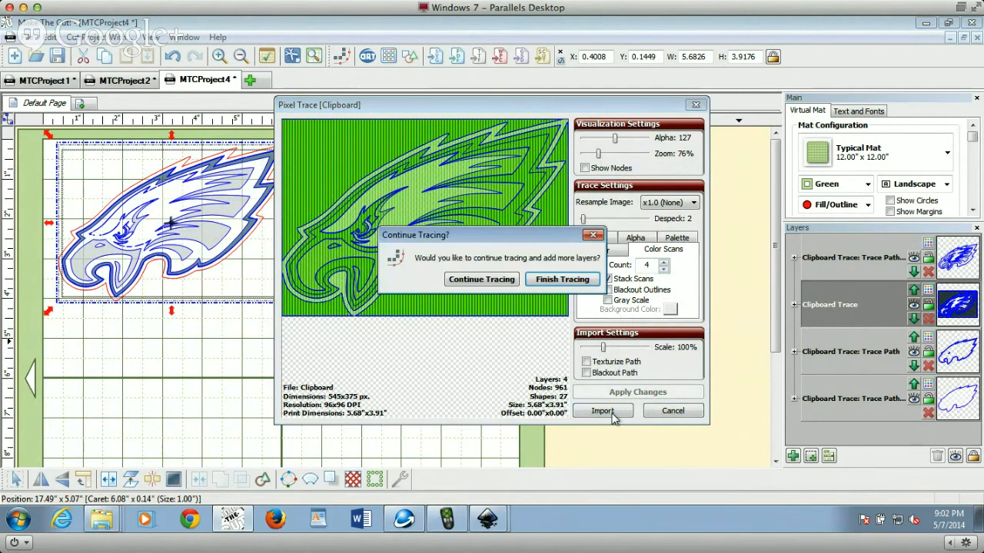
click(560, 280)
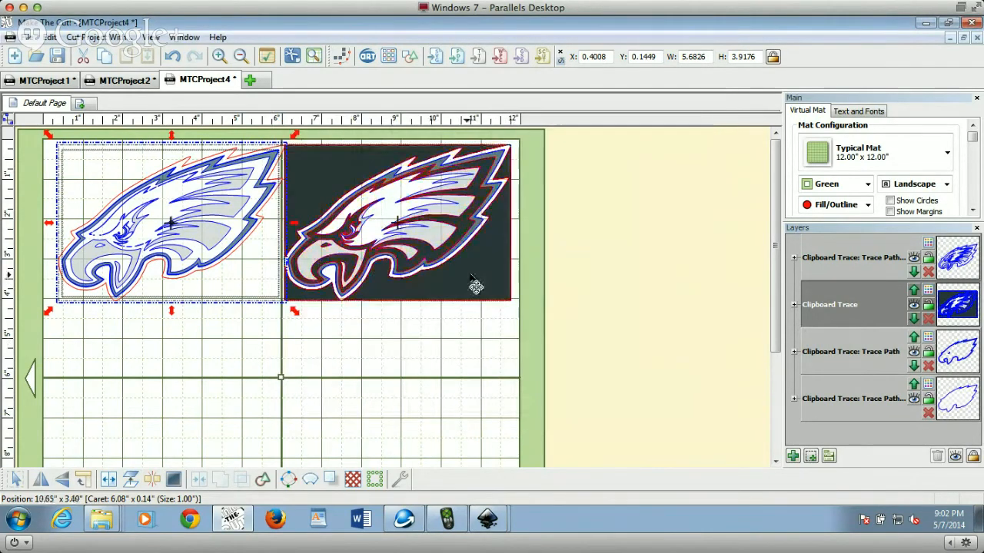
mouse_move(472, 285)
mouse_down()
mouse_move(480, 390)
mouse_move(470, 429)
mouse_move(492, 310)
mouse_move(480, 285)
mouse_move(484, 402)
mouse_move(461, 442)
mouse_up()
mouse_move(509, 235)
mouse_down()
mouse_move(638, 279)
mouse_move(792, 288)
mouse_move(753, 223)
mouse_move(753, 234)
mouse_up()
mouse_move(475, 303)
mouse_down()
mouse_move(648, 401)
mouse_move(520, 300)
mouse_move(467, 283)
mouse_up()
right_click(494, 371)
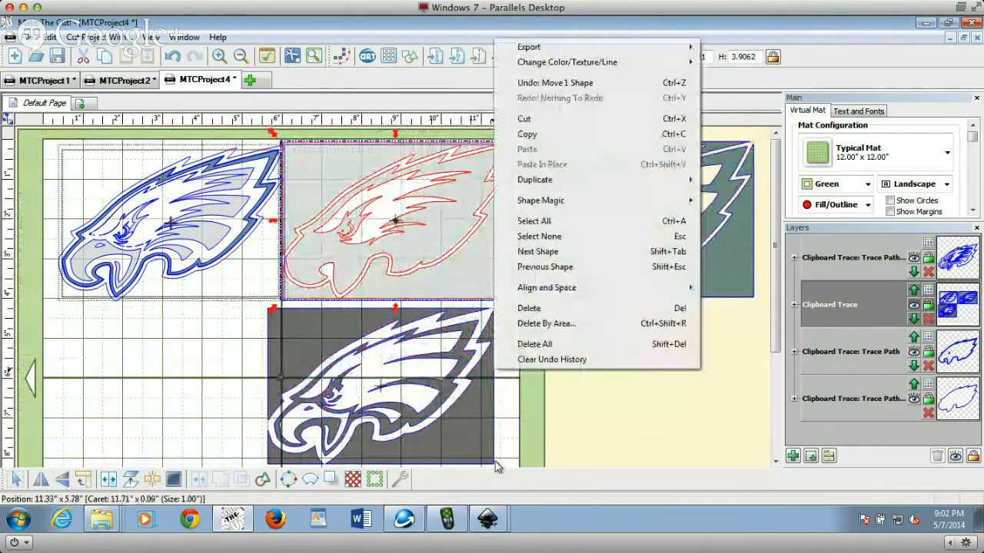
click(577, 467)
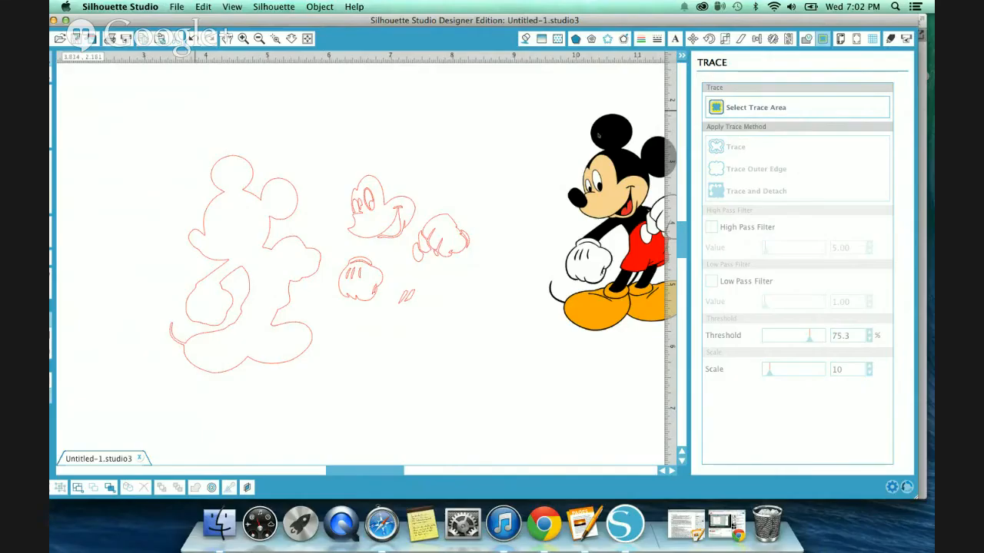
Step: In Silhouette Studio, clear all artwork from the page and minimize the YouTube browser window
key(super+a)
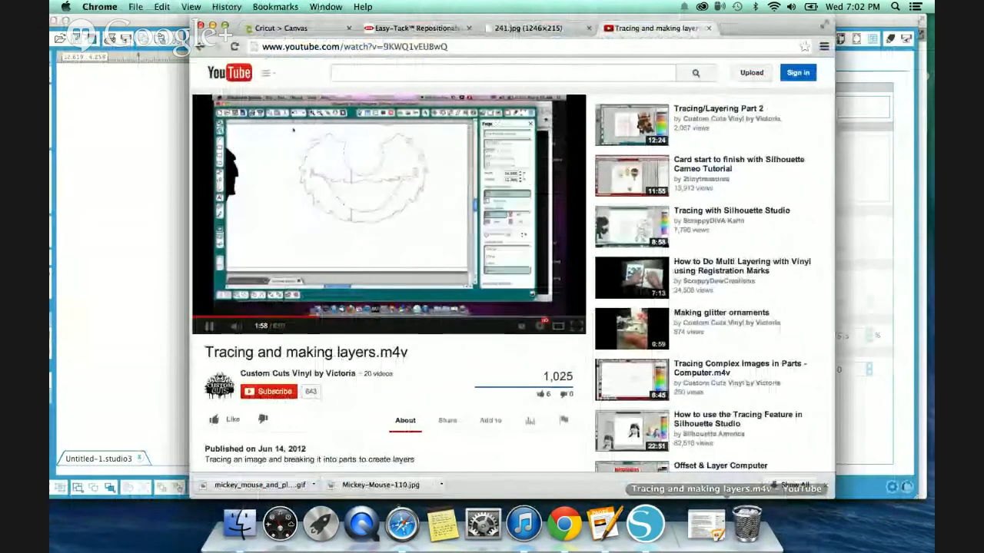
click(213, 25)
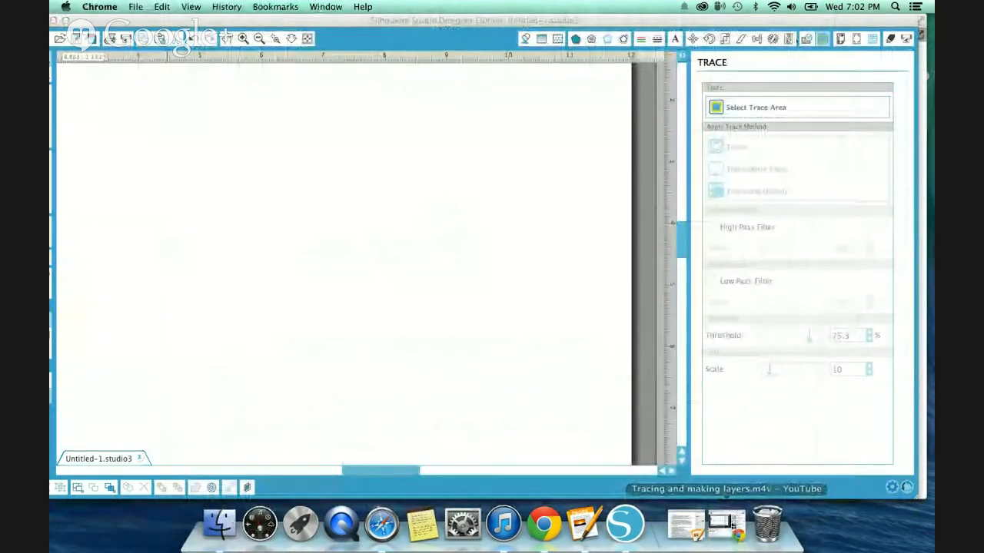
click(895, 6)
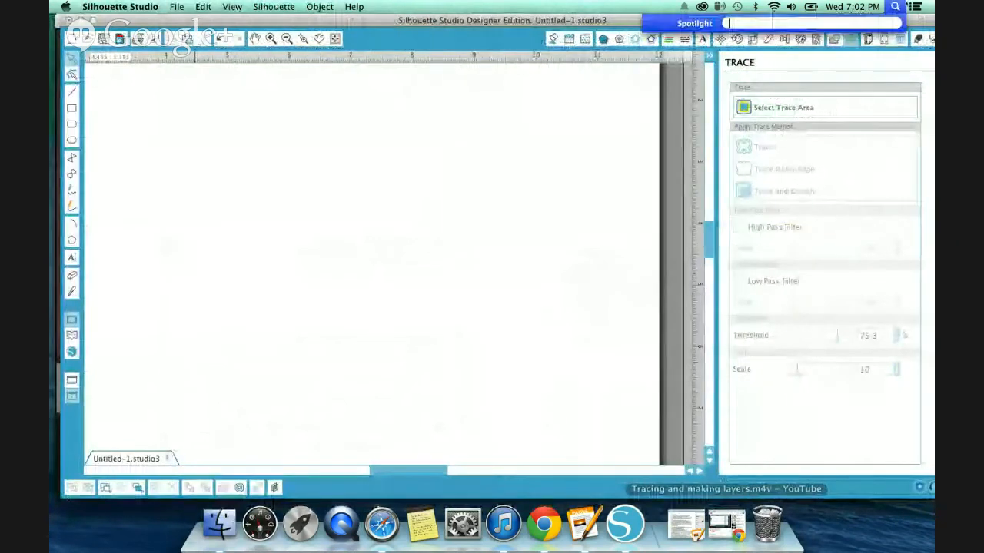
Step: Place the Mickey Mouse image file from the desktop onto the empty page
drag(368, 21, 418, 34)
click(314, 53)
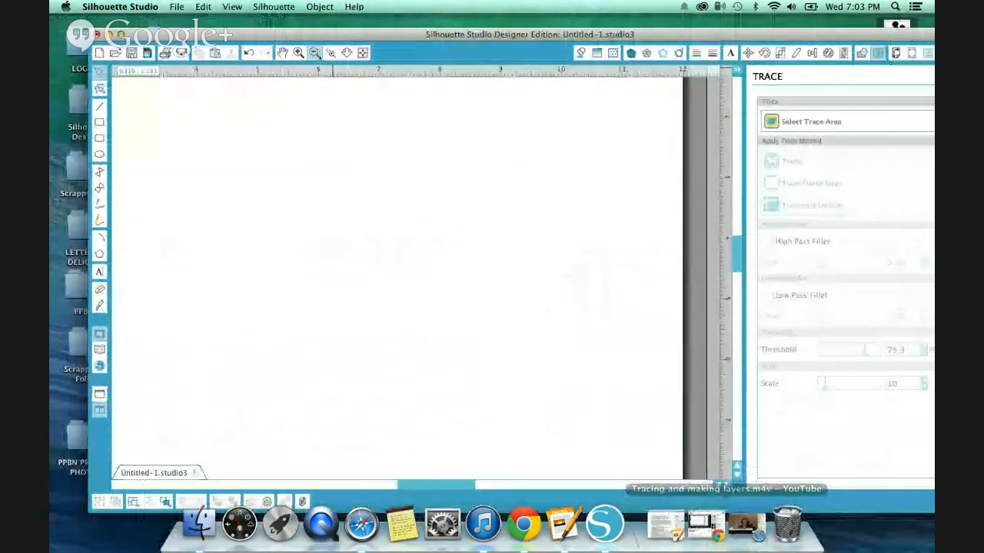
click(314, 53)
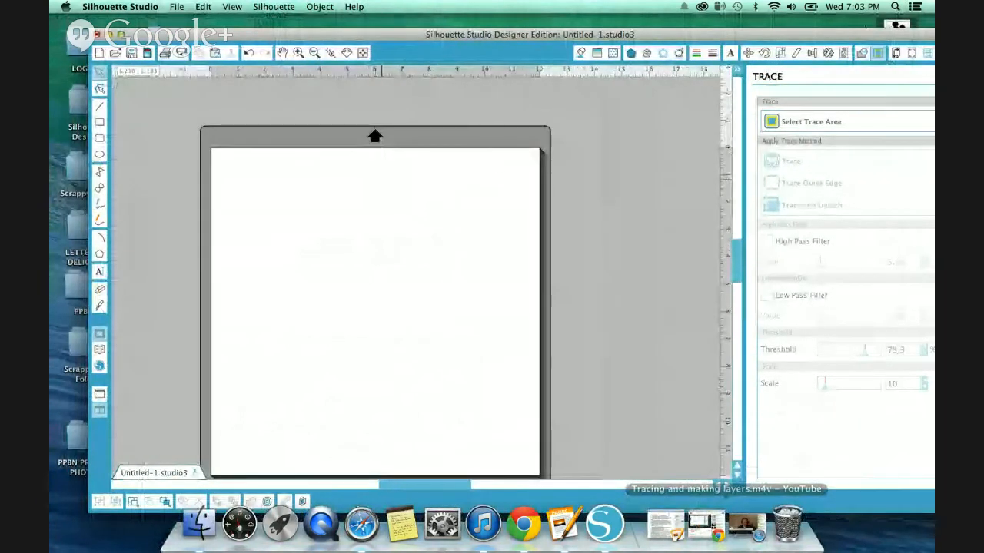
drag(896, 26, 432, 229)
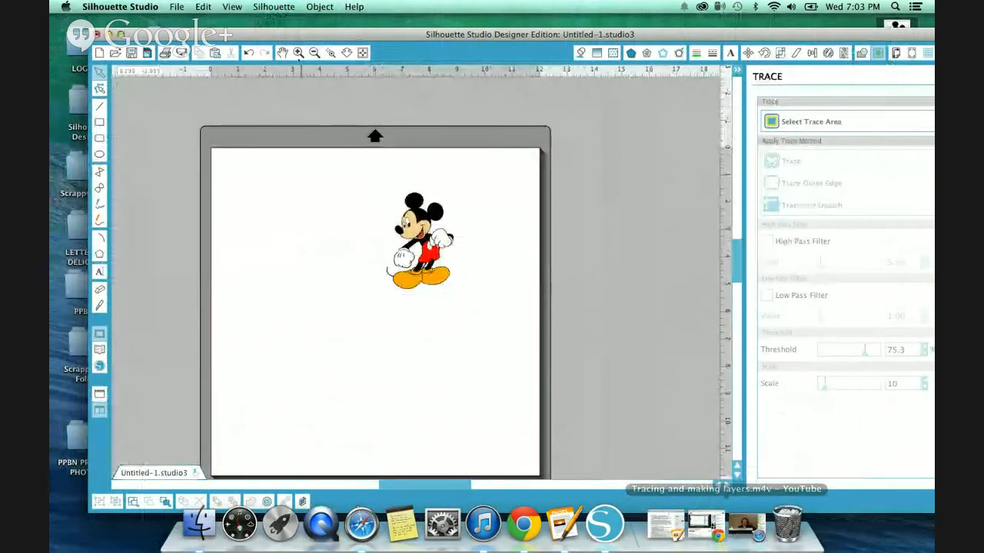
click(298, 53)
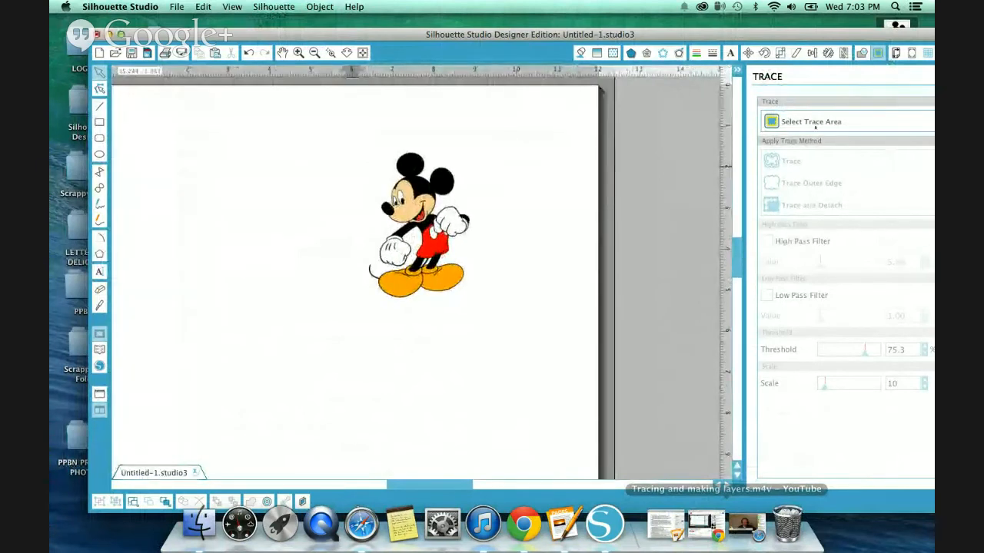
Step: Define a trace area of about 4.18 by 4.19 in around the Mickey Mouse image
click(787, 121)
drag(474, 149, 515, 321)
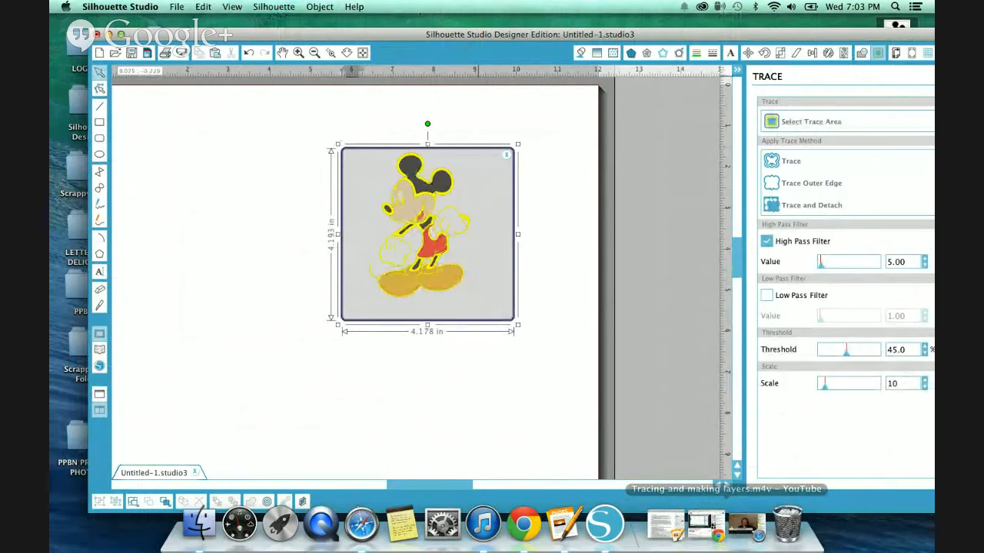
drag(384, 37, 353, 23)
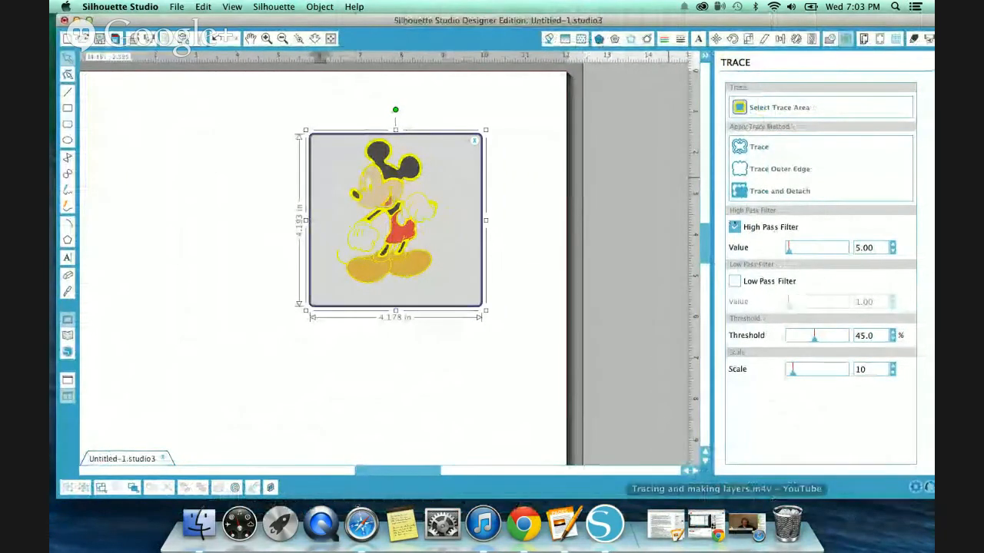
Step: Trace Mickey Mouse with the High Pass Filter off and Threshold at 79.4%, then move the original image aside and select the trace
click(734, 226)
drag(815, 336, 835, 338)
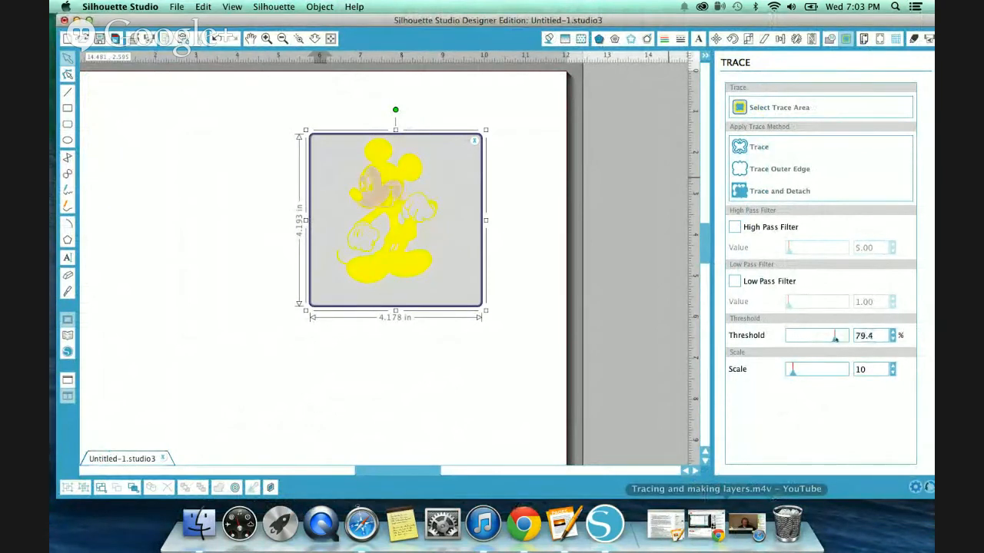
click(754, 148)
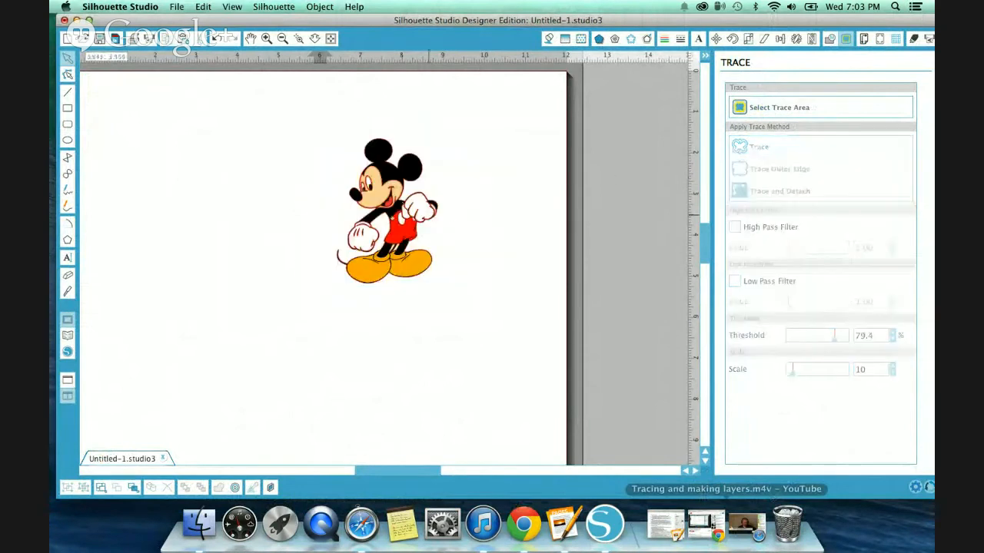
drag(388, 211, 246, 218)
click(415, 165)
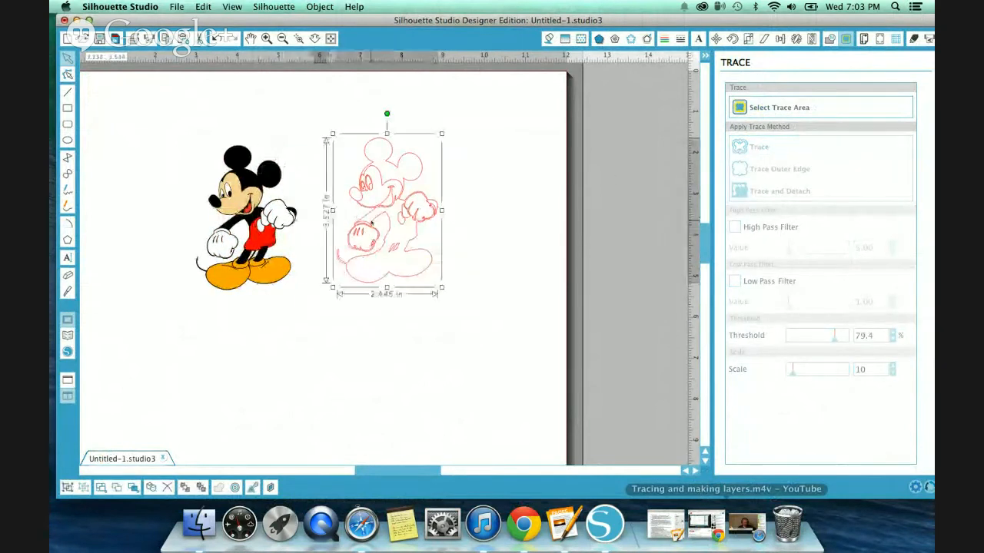
Step: Release the Mickey Mouse trace's compound path and separate its body outline and face from the remaining pieces
right_click(384, 205)
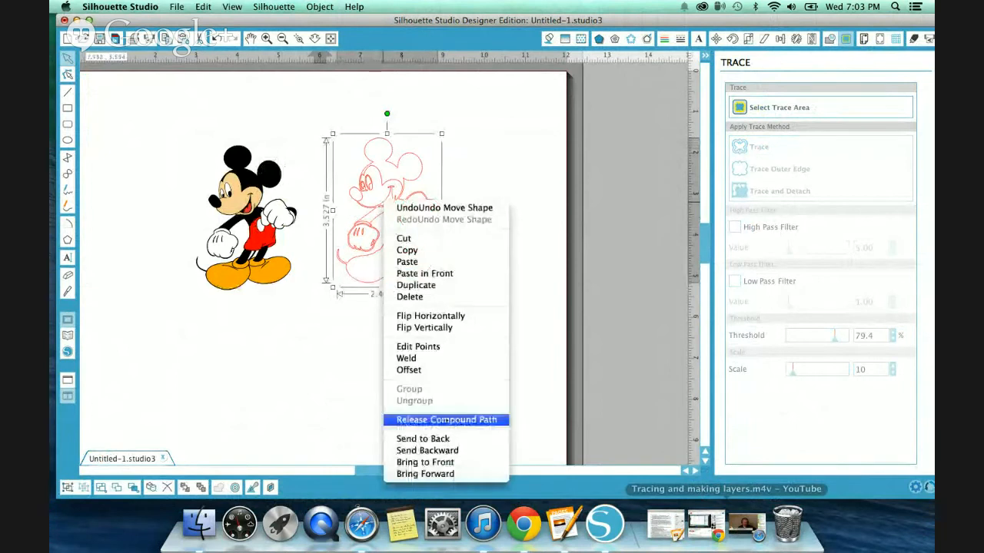
click(446, 420)
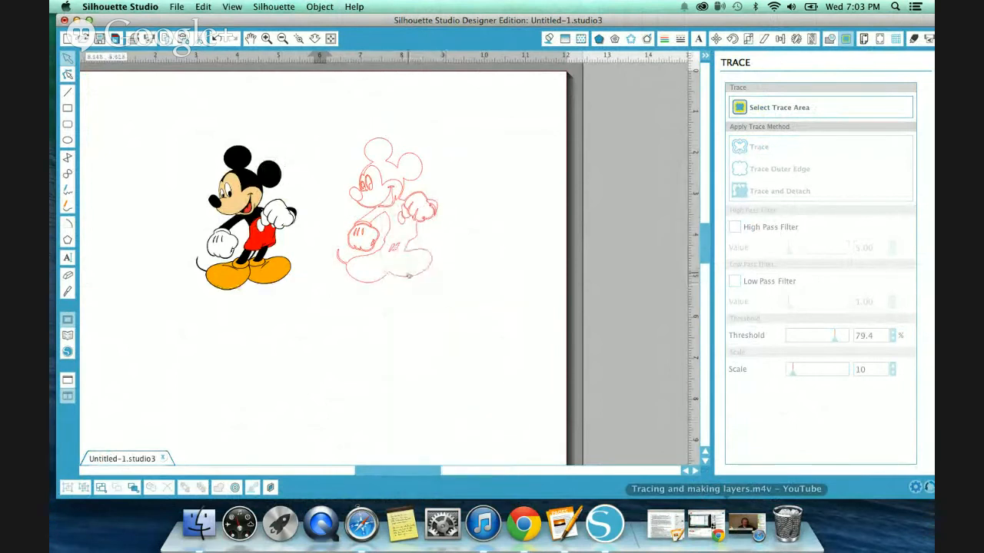
drag(418, 277, 483, 261)
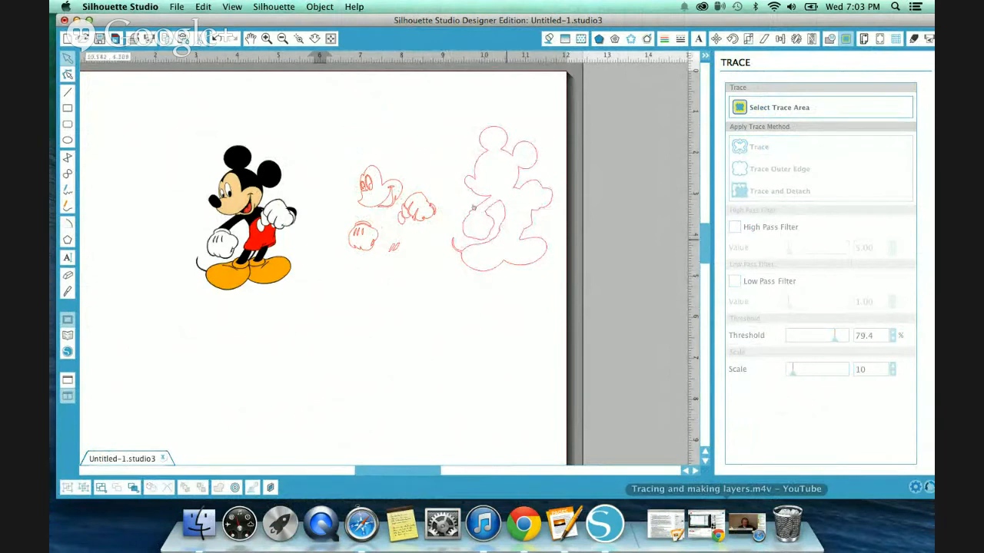
drag(387, 201, 438, 150)
click(371, 182)
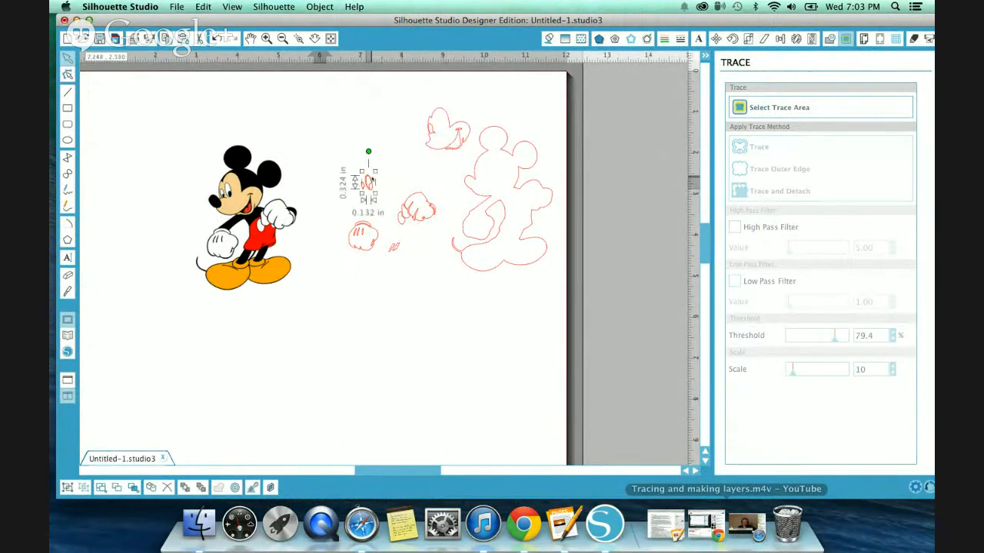
click(364, 233)
click(364, 233)
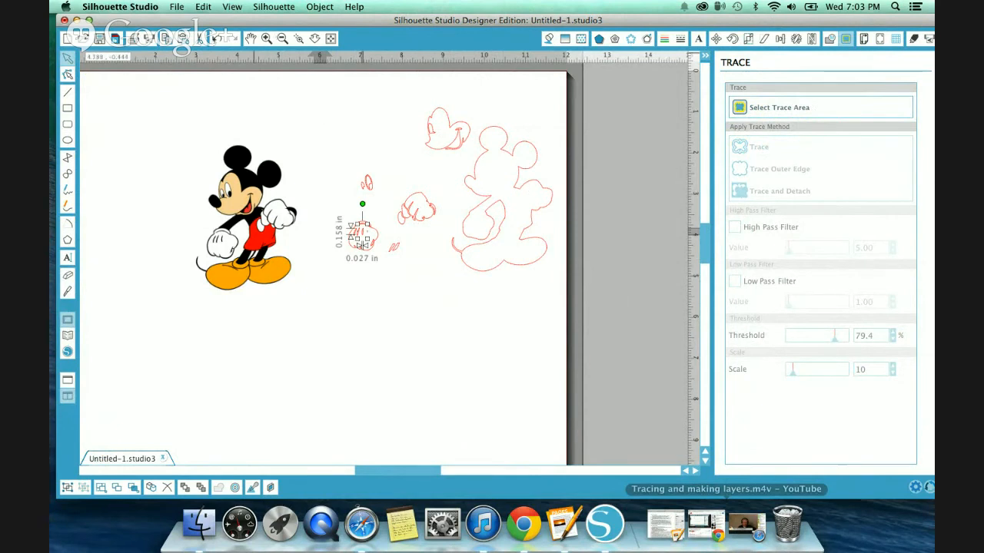
Step: Undo the piece moves, the compound path release and the trace back to the defined trace area
drag(448, 131, 395, 177)
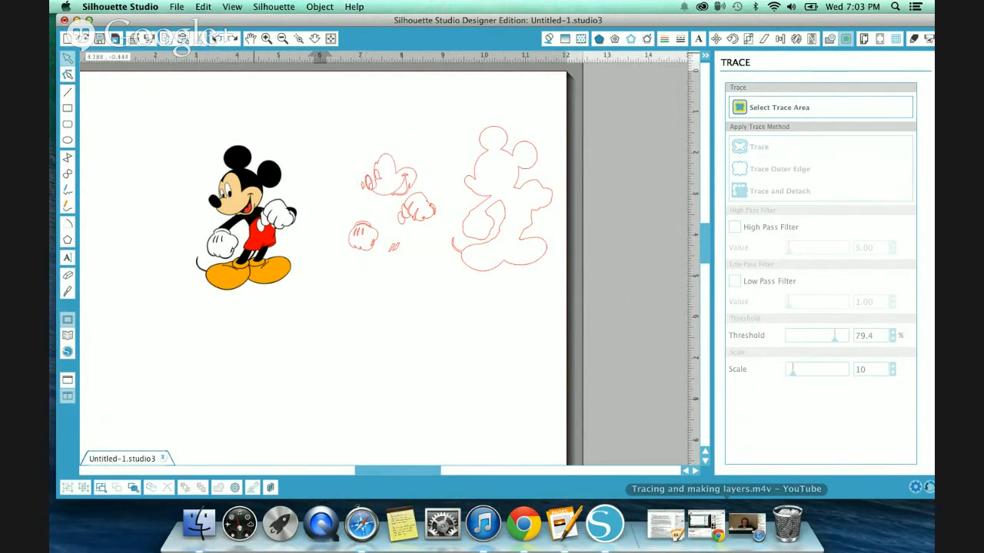
drag(504, 231, 388, 243)
drag(246, 231, 300, 229)
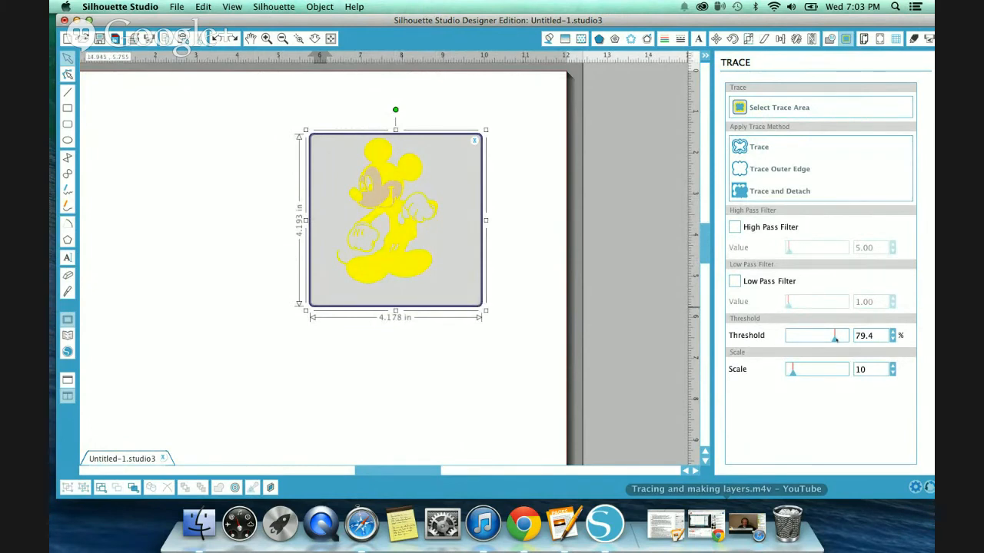
Step: Lower the trace Threshold to 69.3% and trace Mickey Mouse again
mouse_move(834, 340)
mouse_down()
mouse_move(822, 339)
mouse_move(849, 341)
mouse_move(830, 341)
mouse_up()
click(893, 340)
click(893, 333)
click(893, 332)
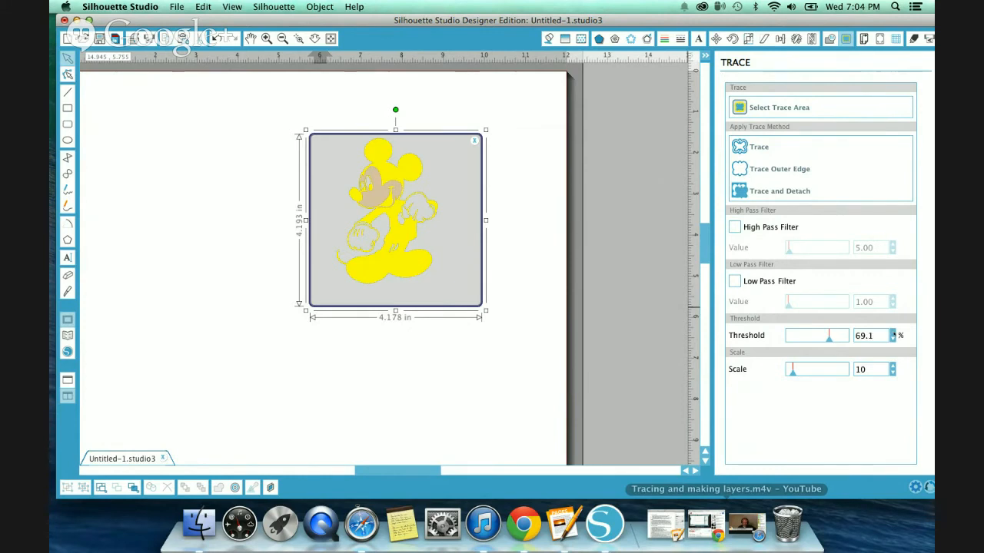
click(762, 149)
Step: Release the new trace's compound path beside the image and move the body outline off the page
mouse_move(390, 226)
mouse_down()
mouse_move(524, 225)
mouse_move(512, 217)
mouse_up()
right_click(512, 215)
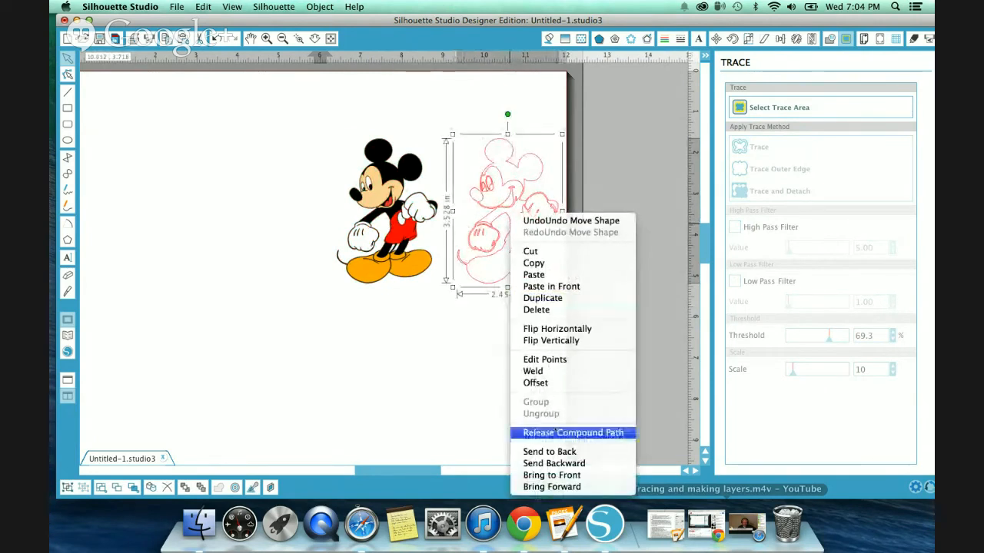
click(555, 432)
drag(516, 277, 676, 250)
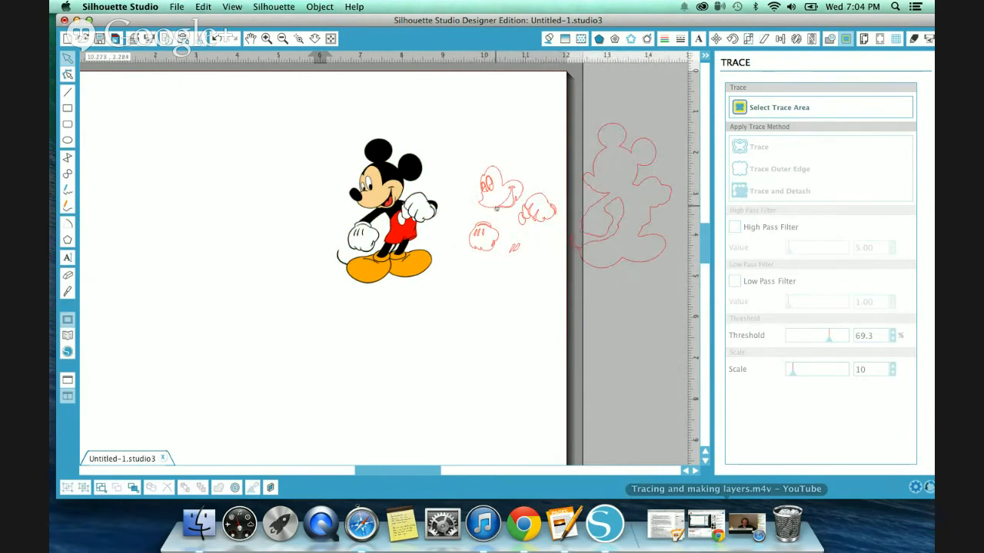
Step: Fill the separated Mickey body outline with black
click(584, 215)
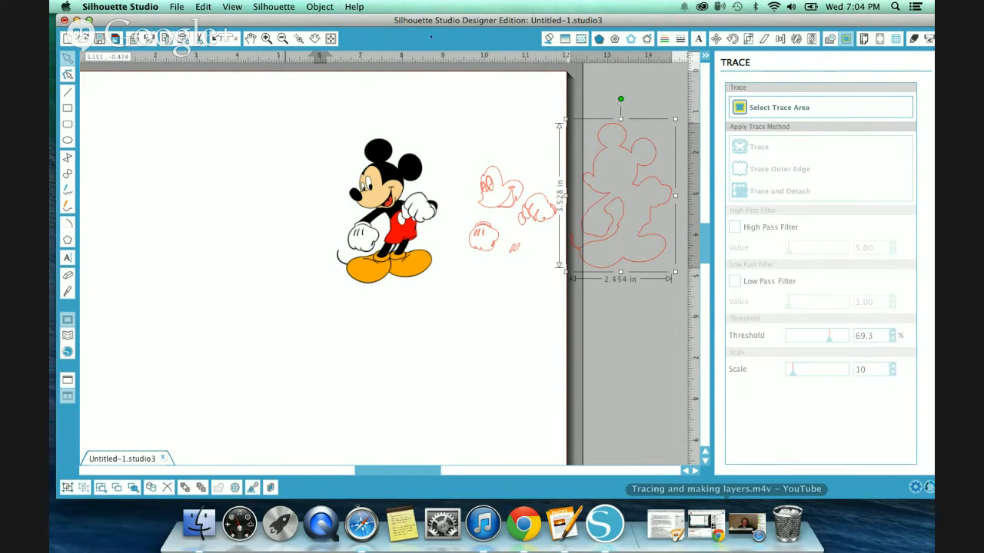
click(549, 39)
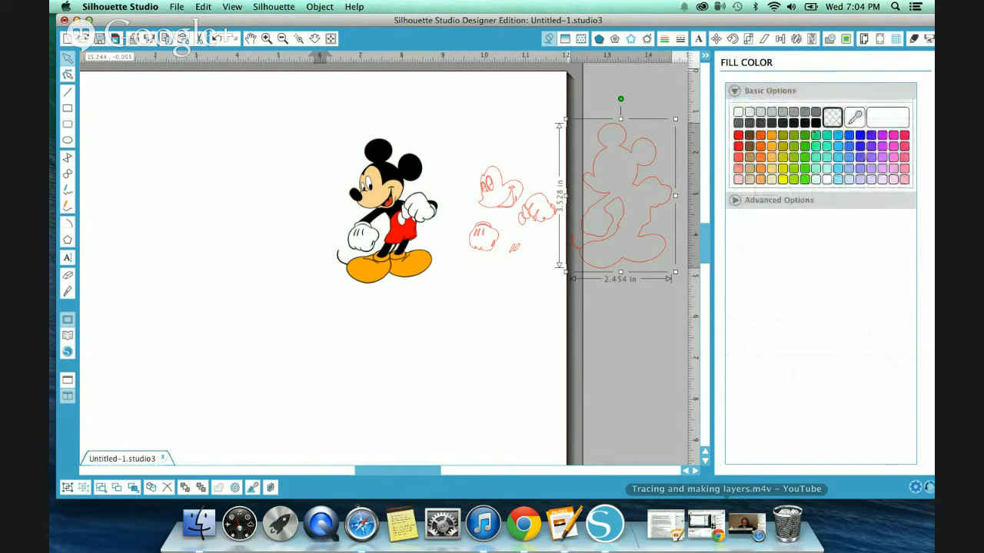
click(817, 135)
click(805, 123)
Step: Fill the traced face piece with the skin tone sampled from the original Mickey image
click(511, 192)
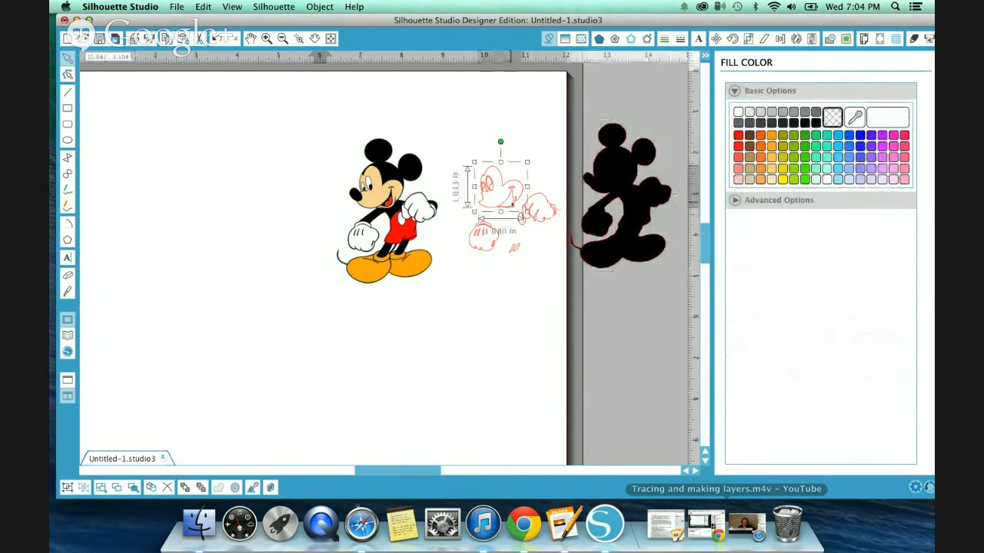
click(855, 116)
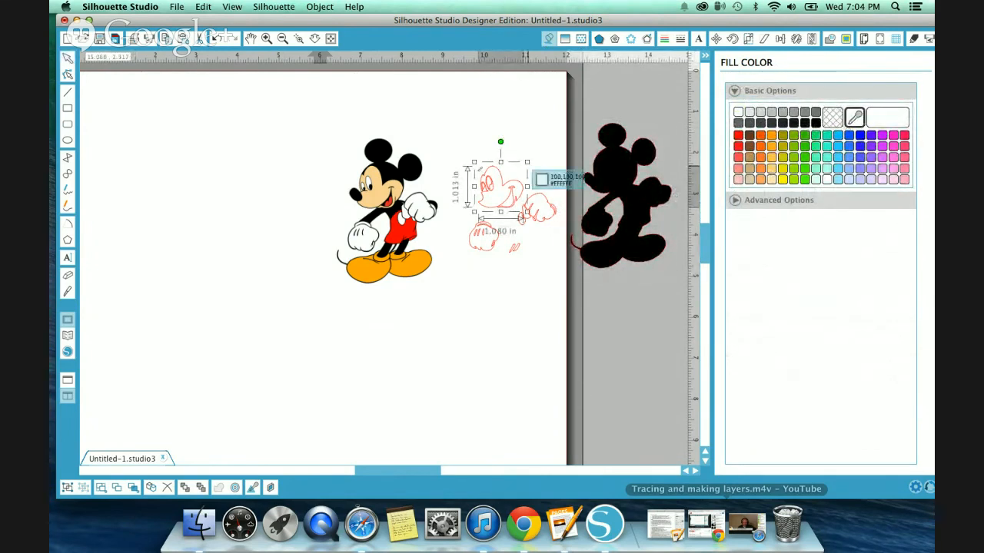
click(388, 206)
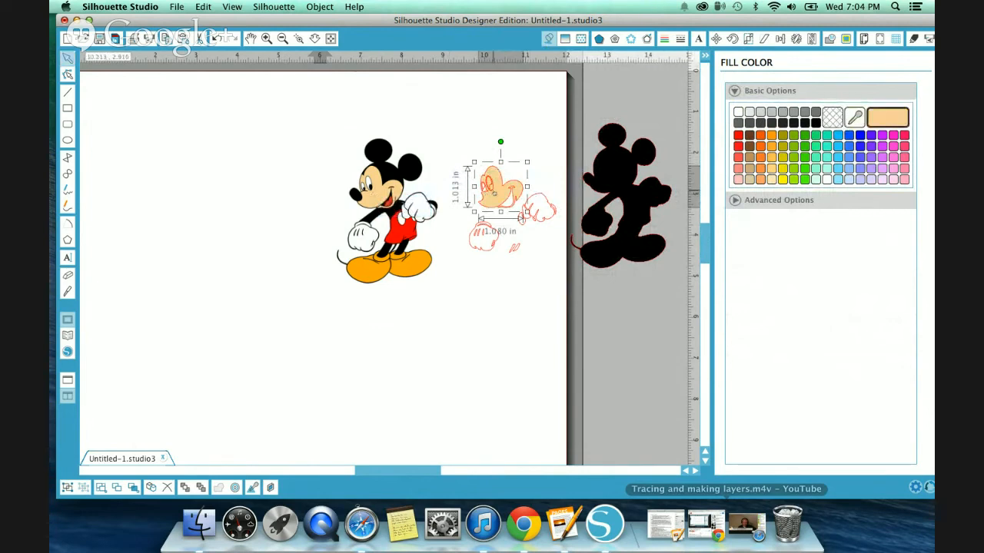
Step: Place the skin-toned face on the black silhouette's head and nudge it down into alignment
drag(496, 188, 606, 180)
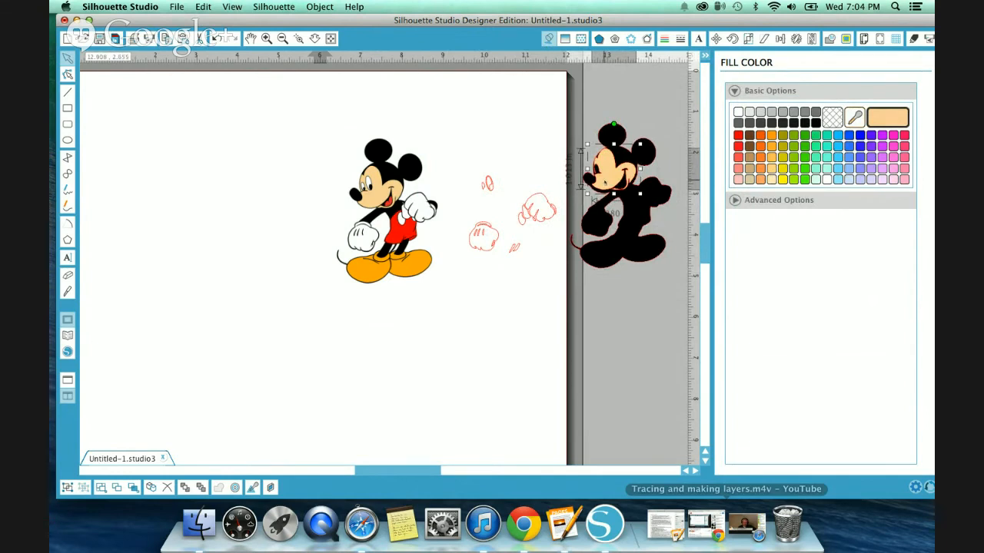
key(Down)
key(Down)
key(Down)
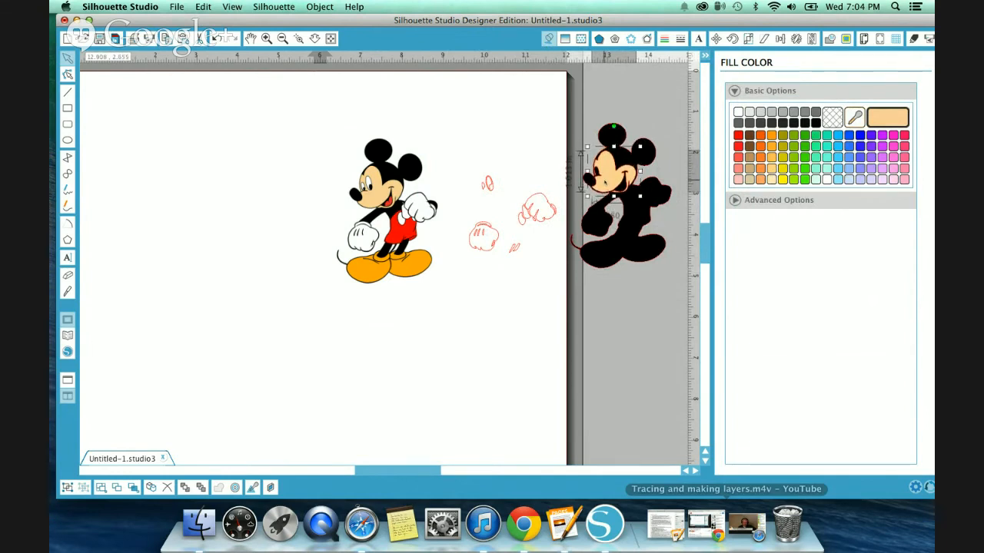
key(Down)
key(Down)
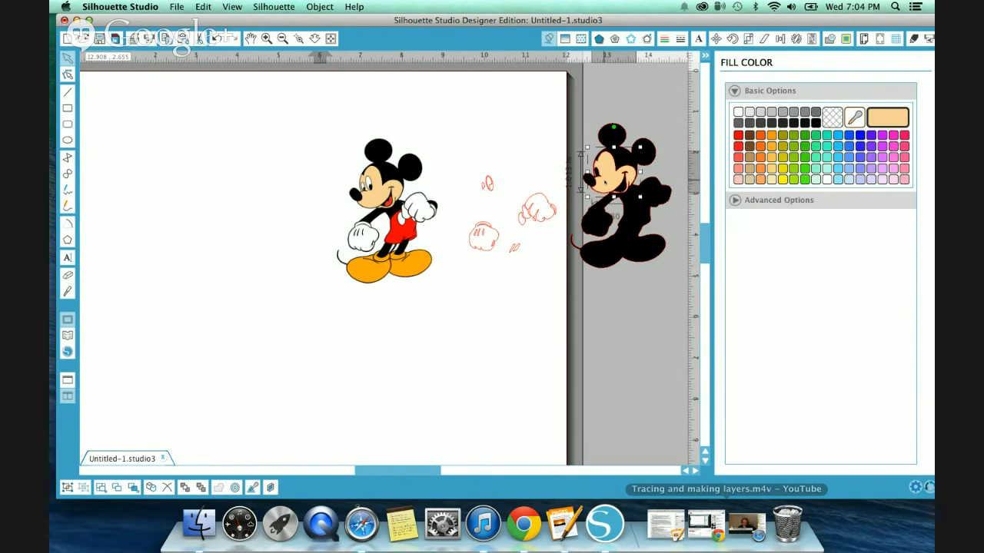
key(Down)
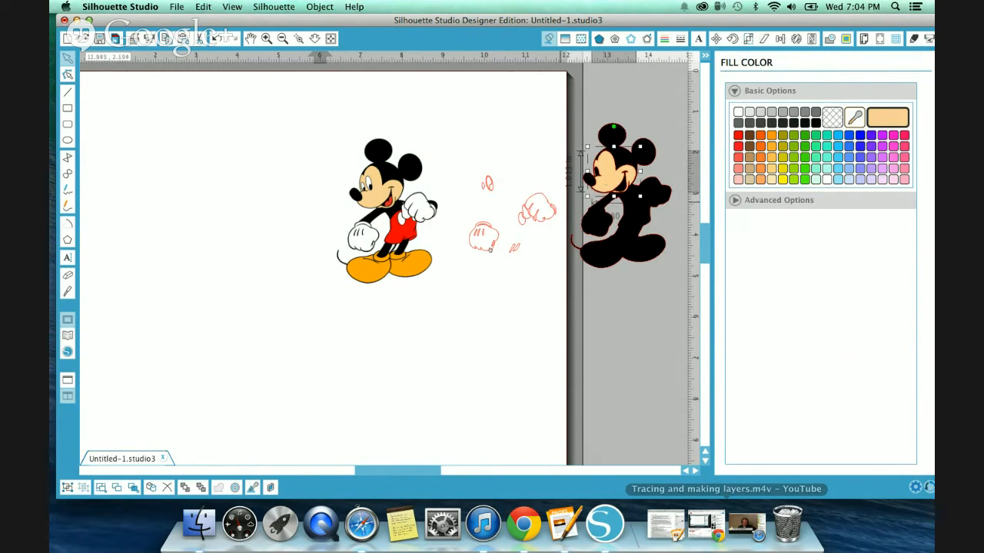
Step: Select the traced glove on the lowered hand and restore the minimized browser window
click(492, 239)
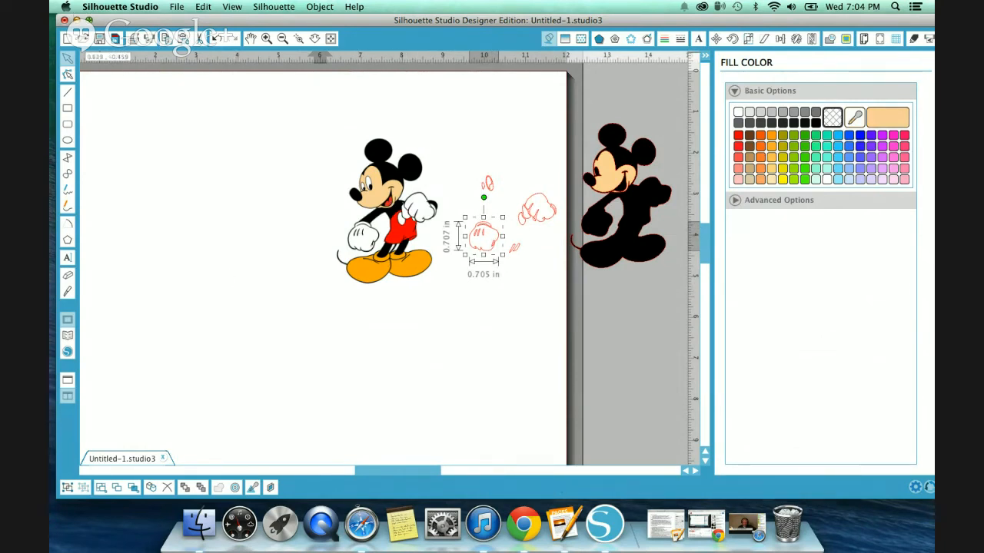
click(747, 524)
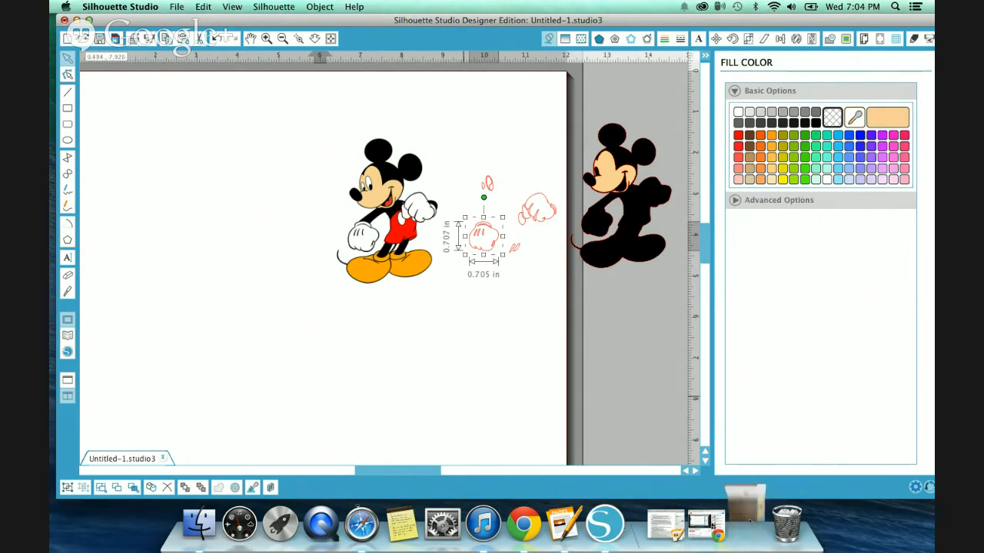
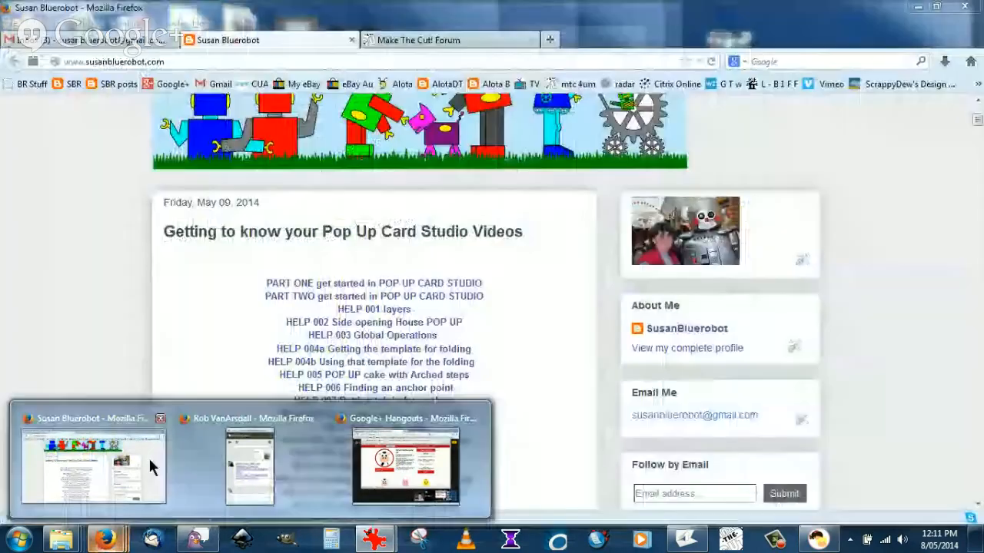
Step: Bring up the blog in Firefox and look through its Scrap Factory doll expansion packs
click(148, 457)
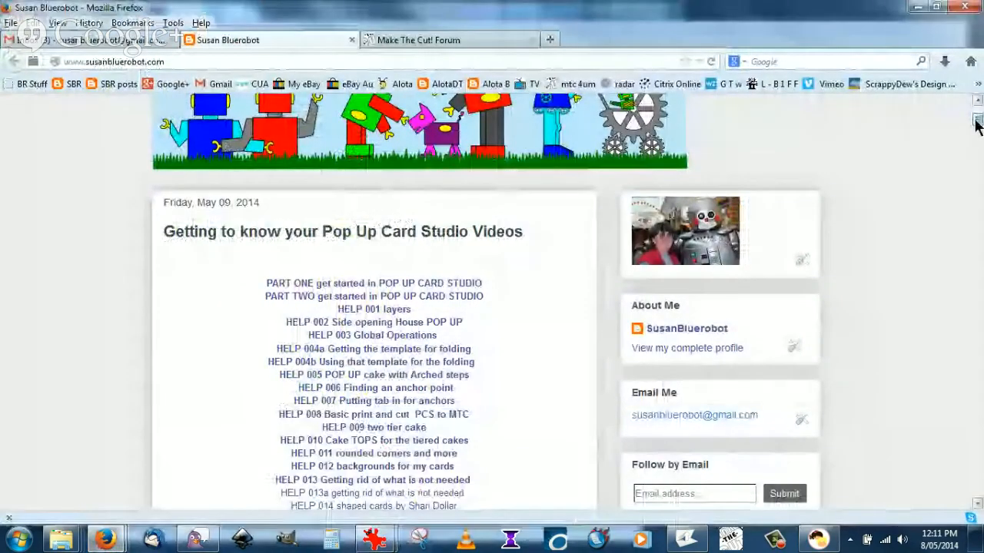
drag(977, 121, 979, 207)
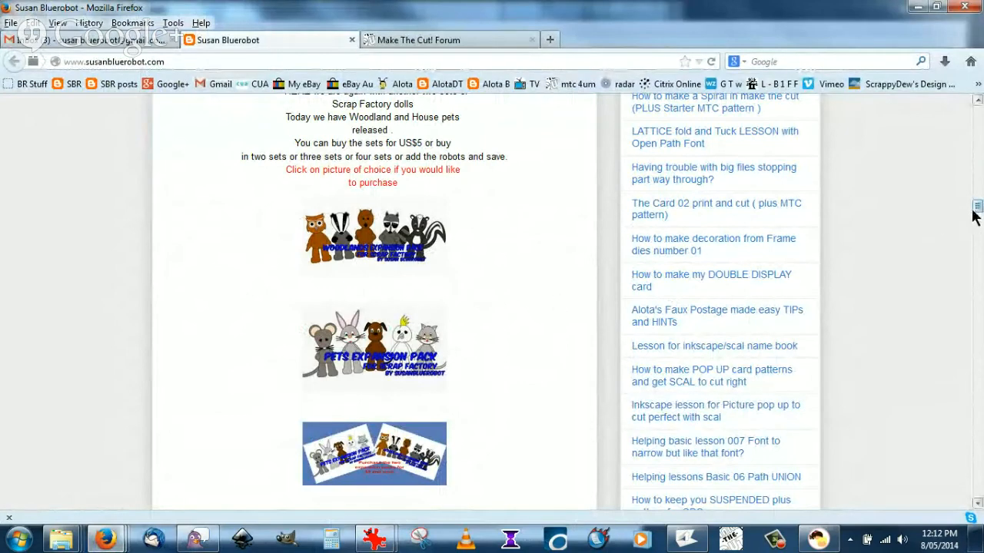
drag(974, 215, 979, 222)
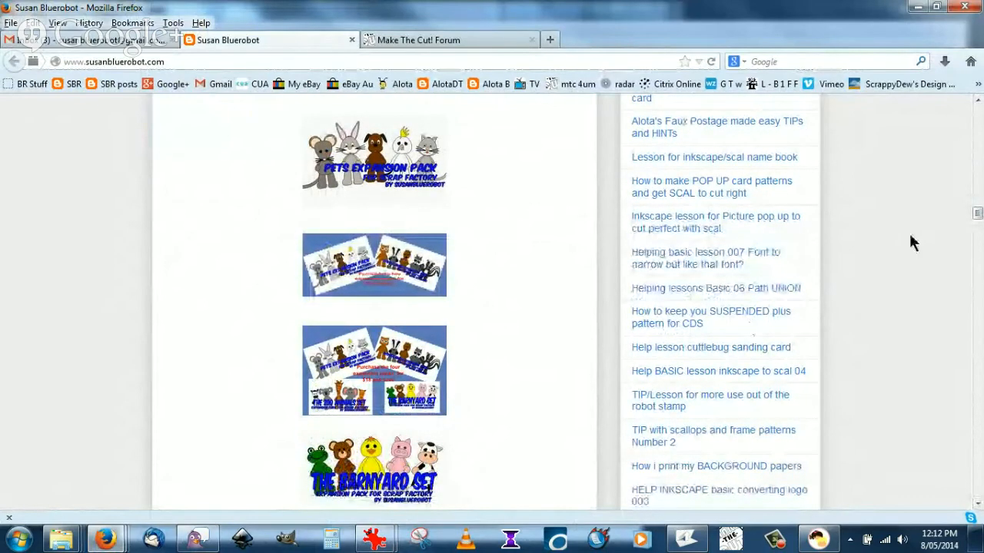
drag(979, 213, 980, 221)
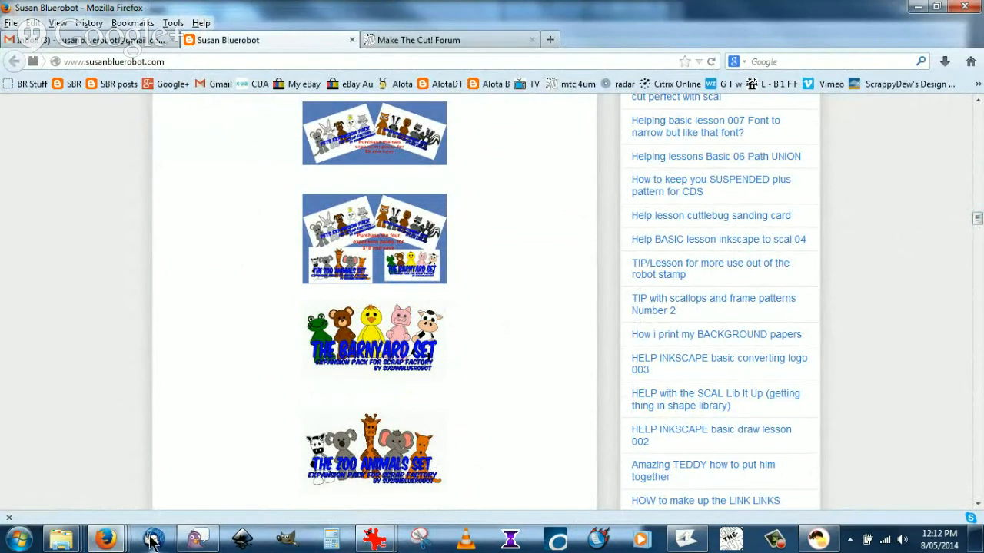
Step: Switch to Scrap Factory Builder and choose the Pets - Cat (Open Toes) body style from the SBRB House Pets pack
mouse_move(197, 537)
mouse_move(819, 540)
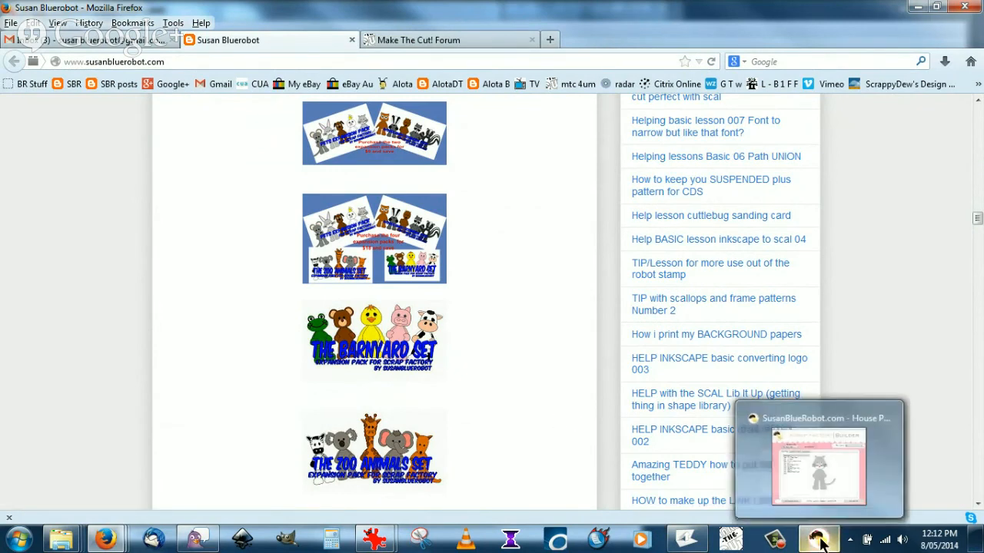
click(881, 500)
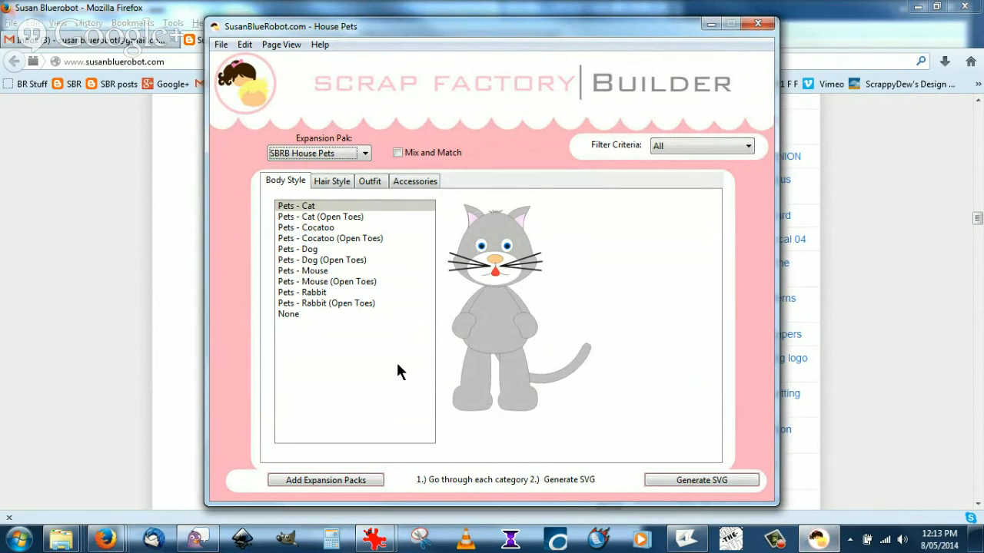
click(322, 218)
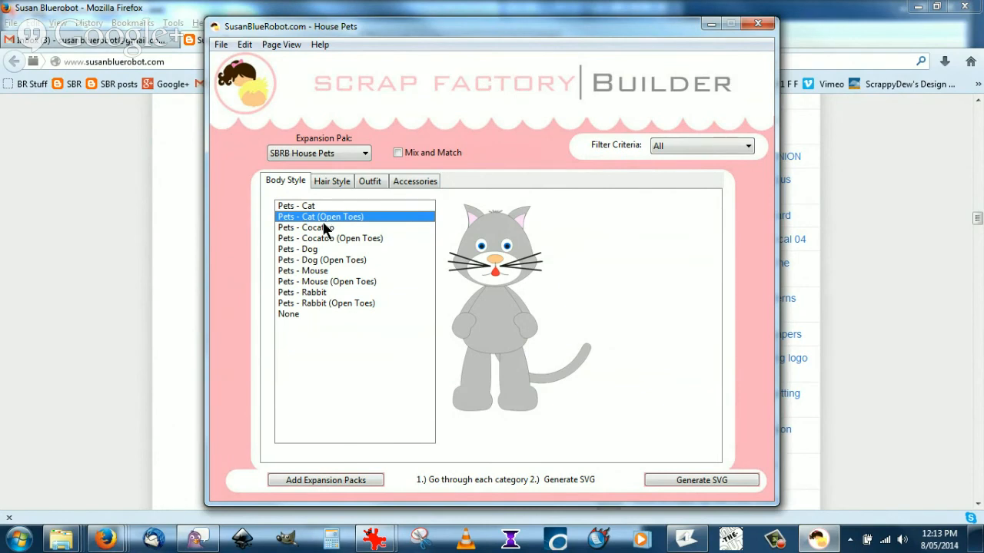
Step: Turn on Mix and Match and choose the BarnYard - Bear (Open Toes) body style
click(412, 153)
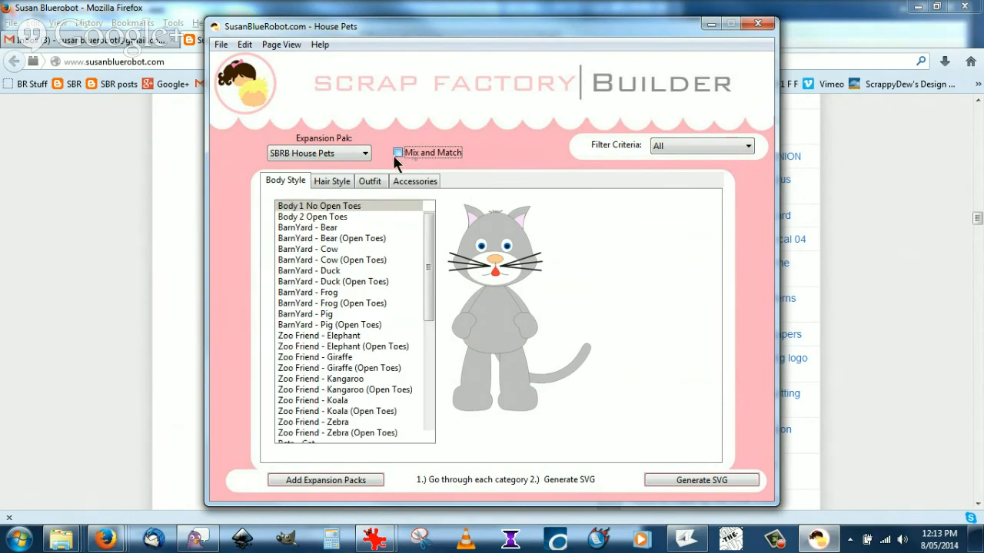
click(398, 152)
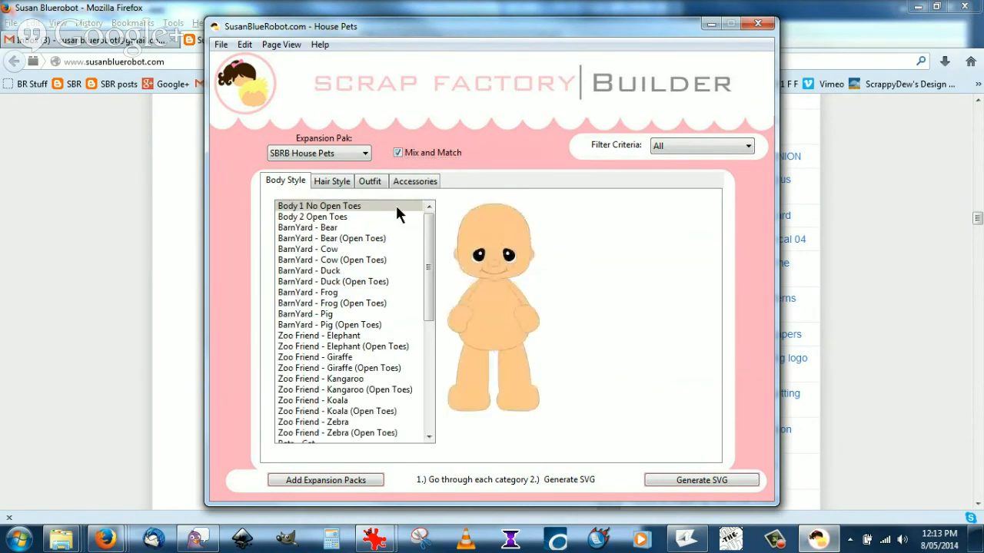
click(350, 239)
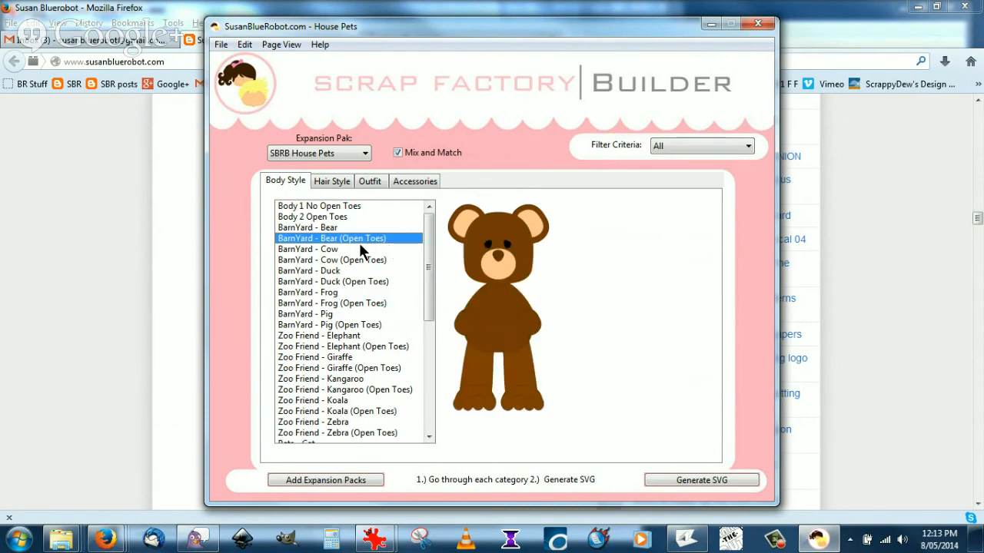
Step: Choose the Girl Swimsuit outfit and return to the body styles
click(369, 183)
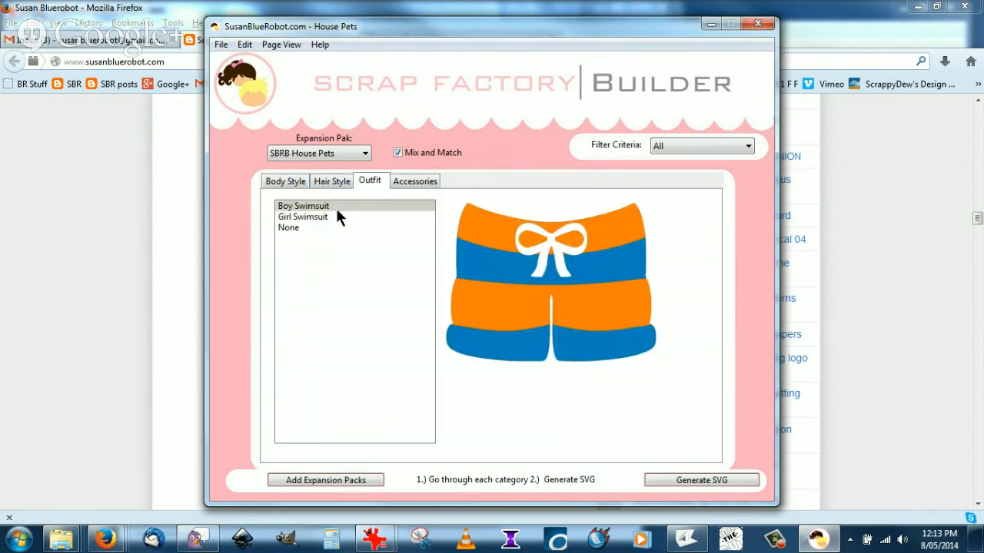
click(294, 217)
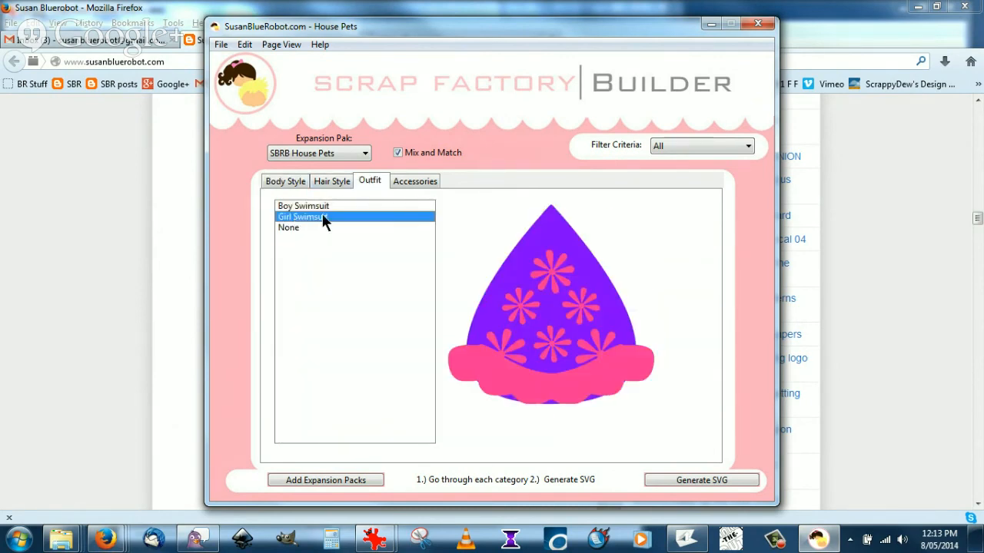
click(283, 183)
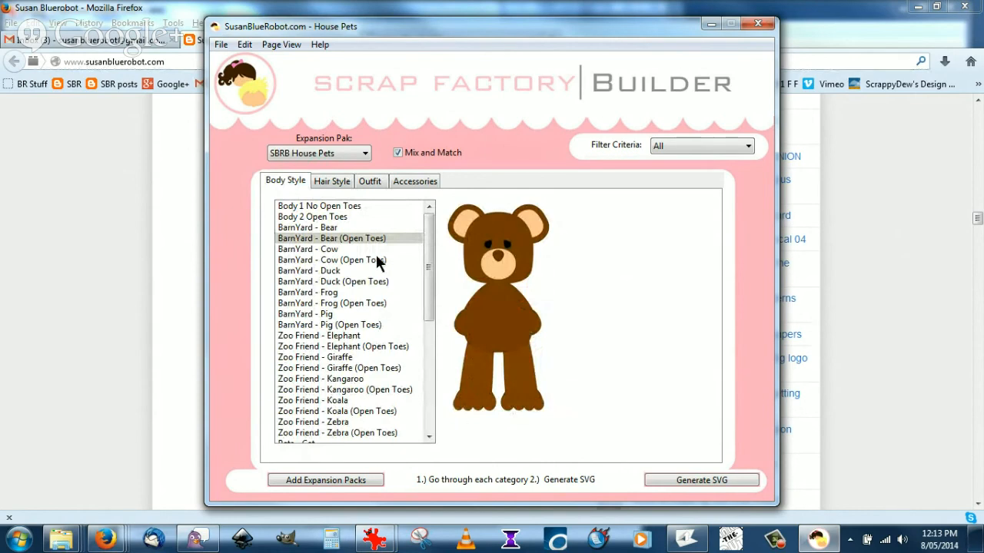
Step: Preview the Boy Swimsuit outfit and the BarnYard - Frog body style
click(373, 181)
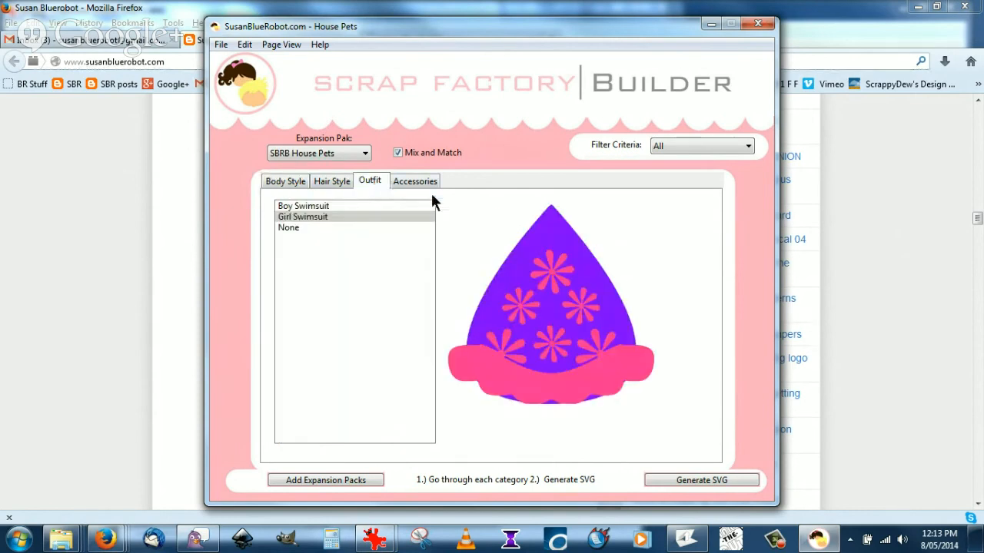
click(304, 207)
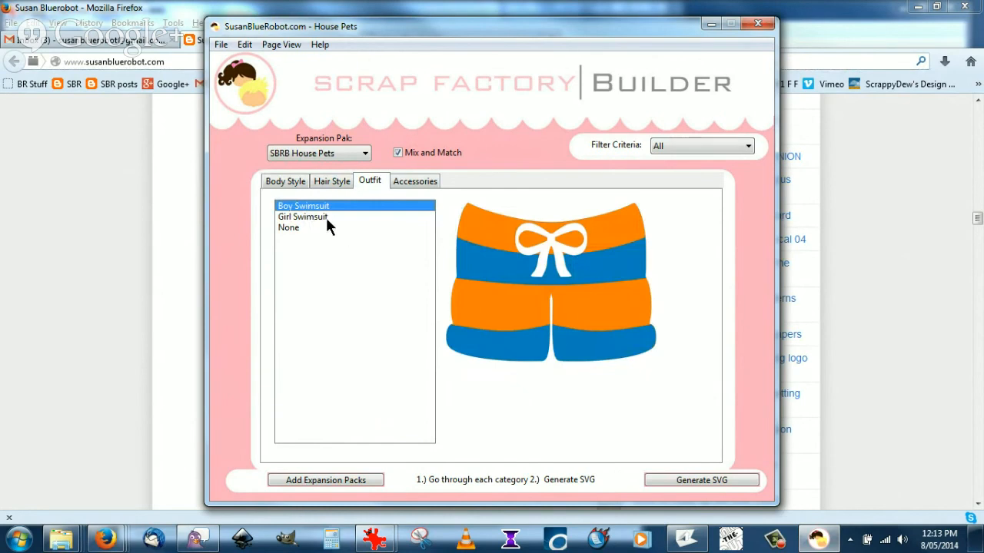
click(290, 186)
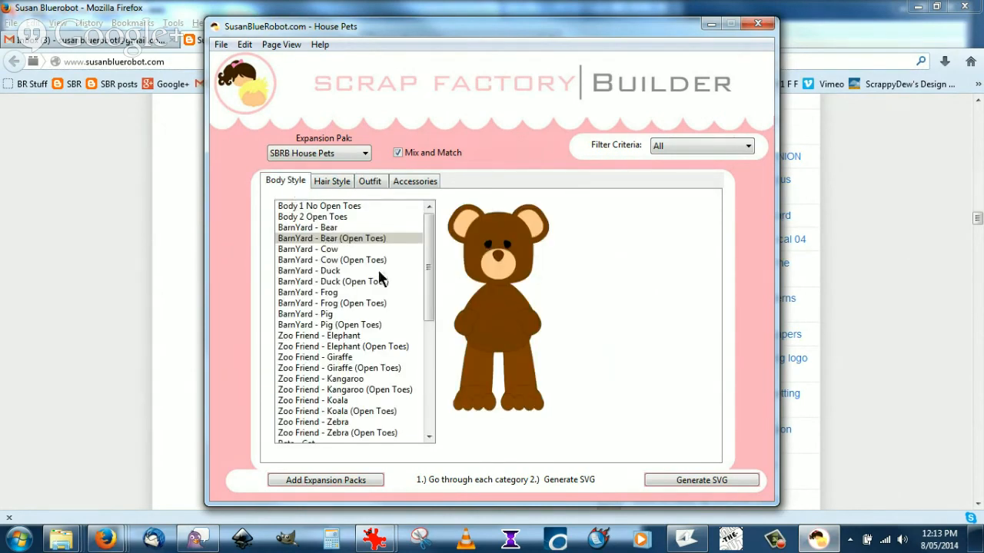
click(340, 293)
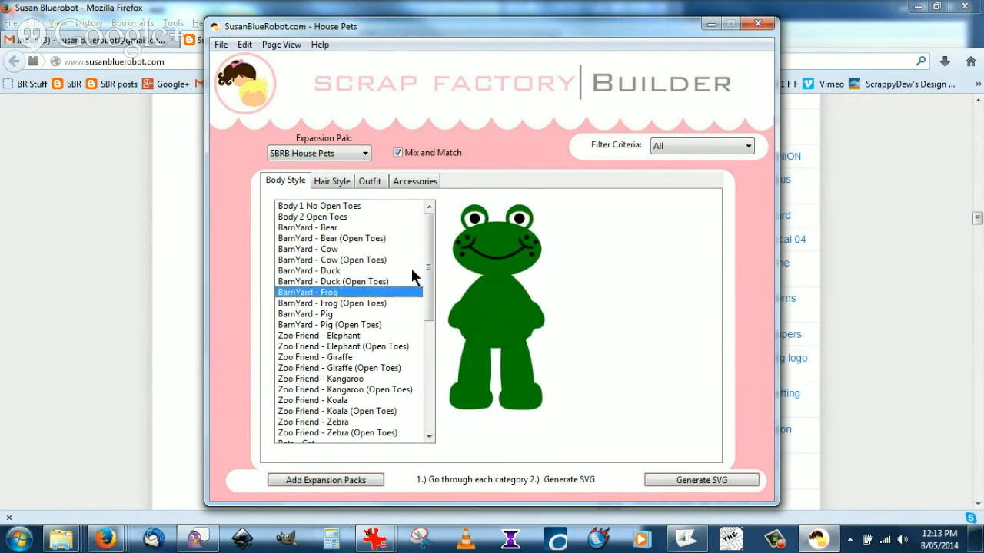
drag(429, 271, 437, 253)
Step: Preview the Diva Dress 5, Girl Rainsuit, Sunday Dress and Vest & Pants outfits for the frog, ending on Sunday Dress
click(375, 180)
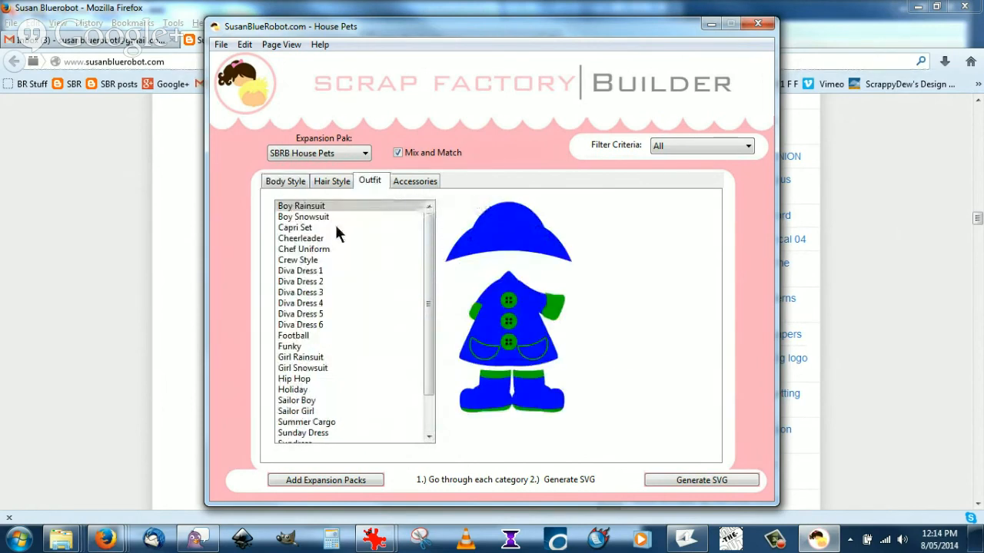
click(312, 315)
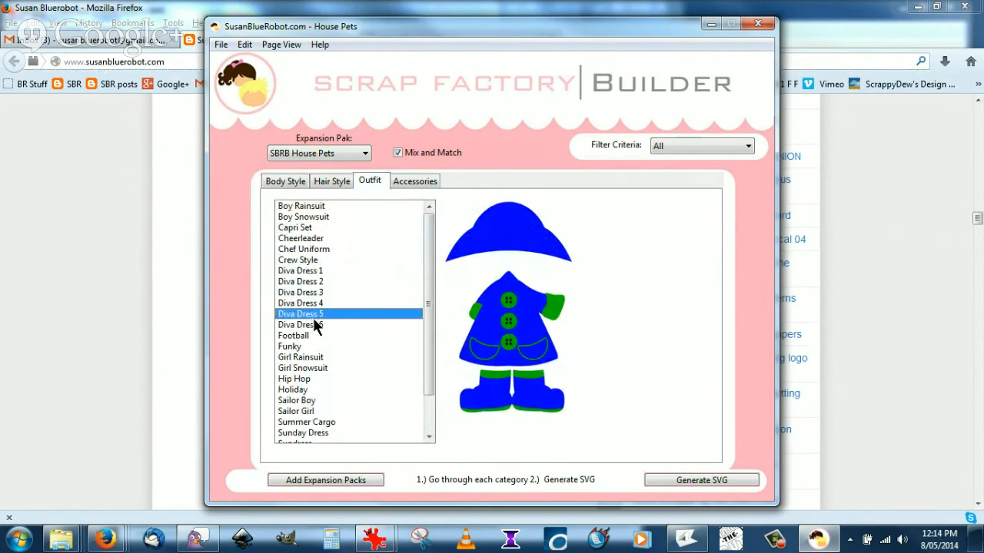
click(301, 358)
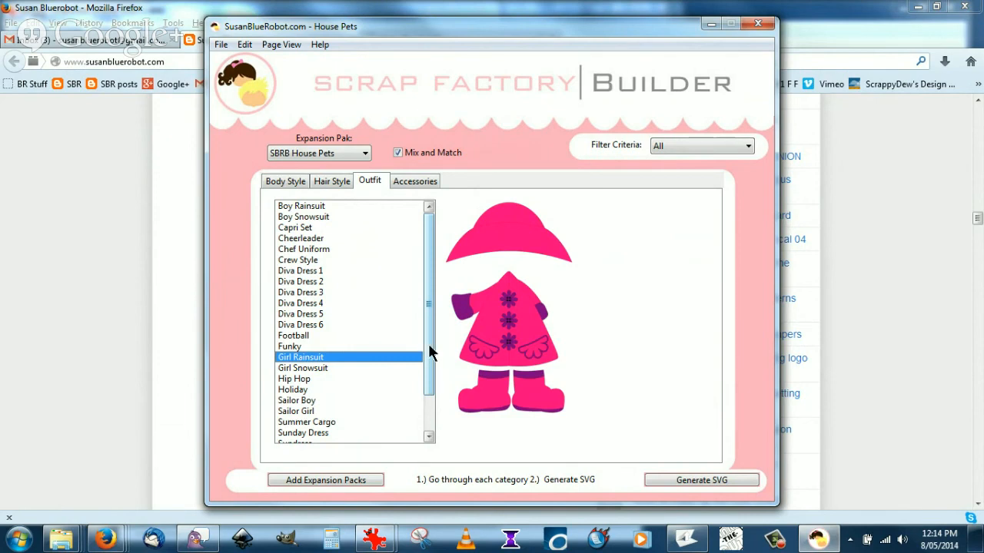
drag(427, 344, 435, 387)
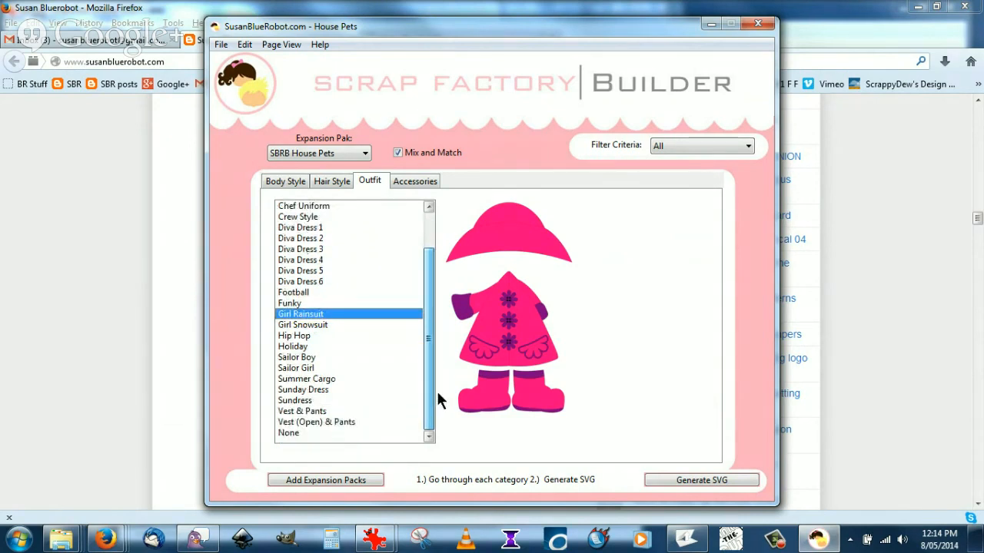
click(306, 390)
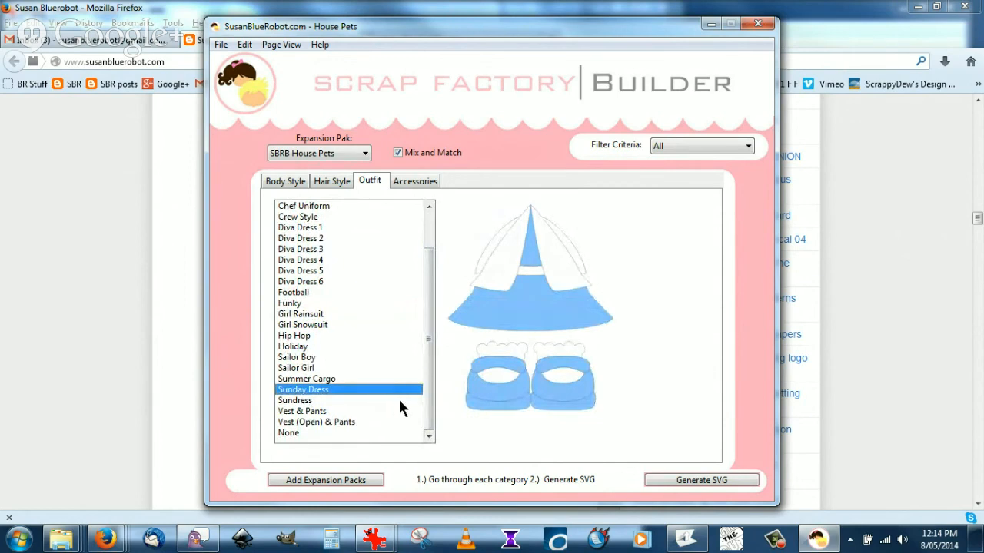
click(342, 409)
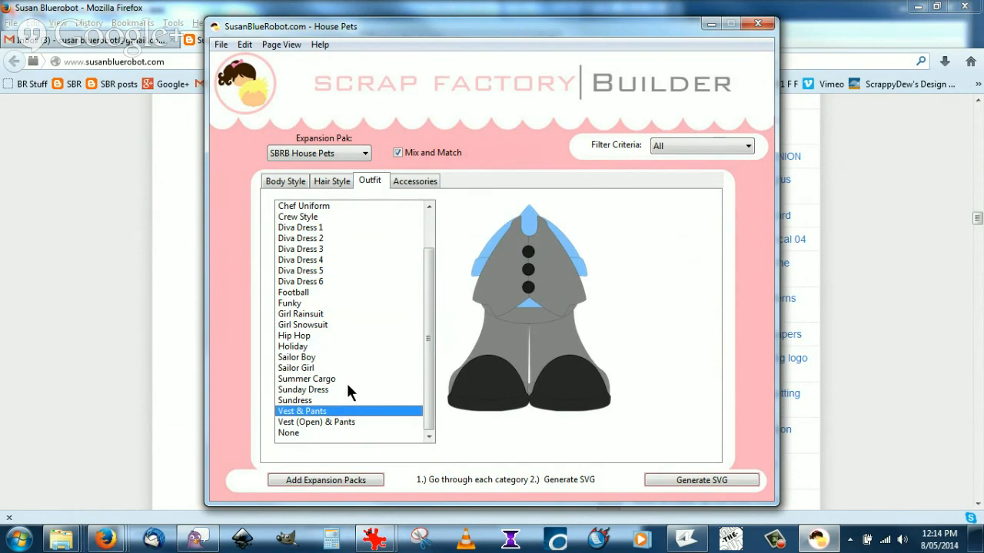
click(348, 390)
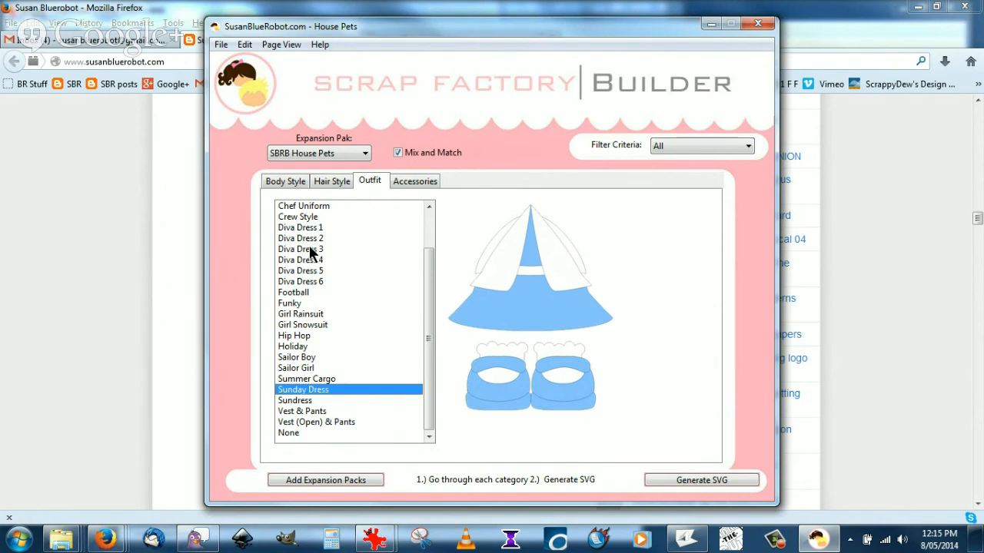
Step: Preview the BarnYard - Bear body style and select the Diva Dress 2 outfit for it
click(290, 188)
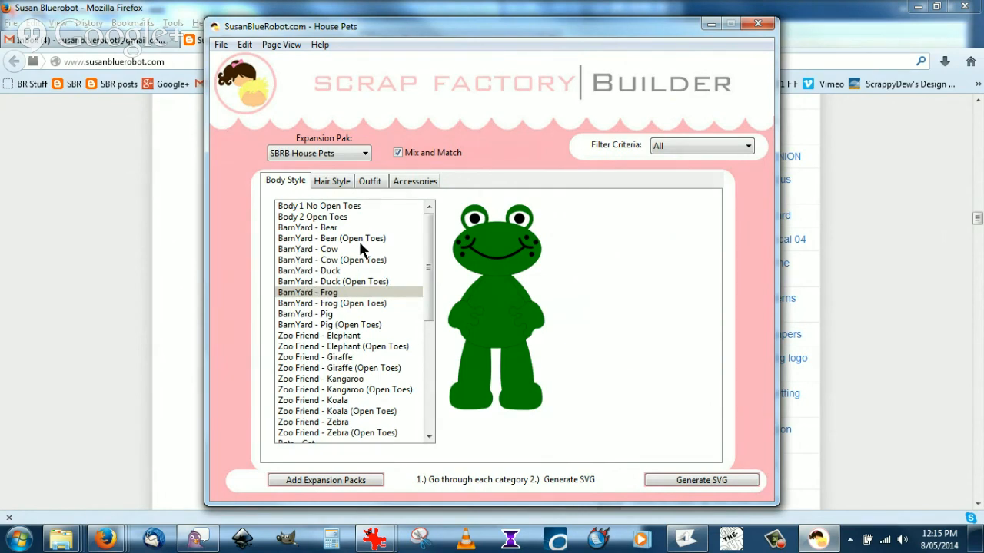
click(331, 228)
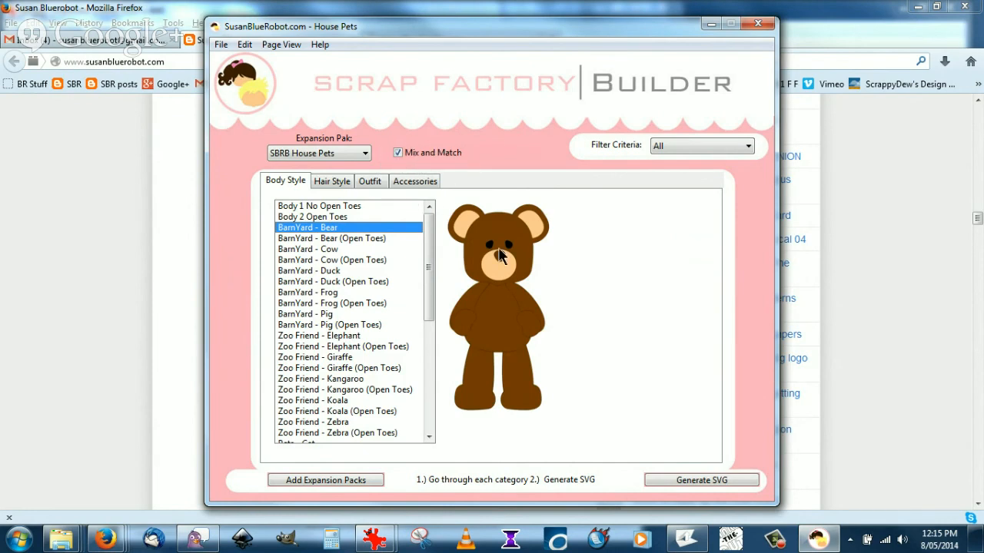
click(378, 182)
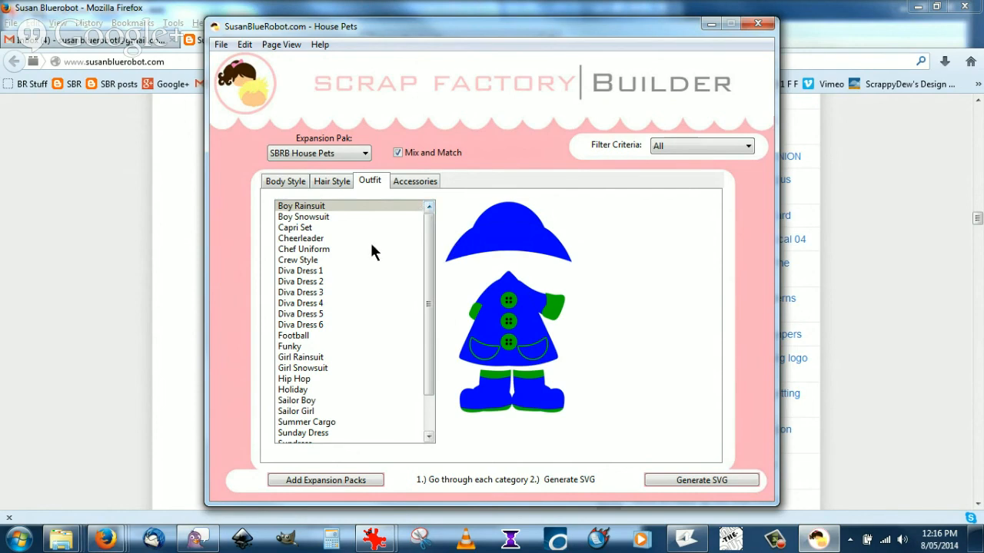
click(314, 282)
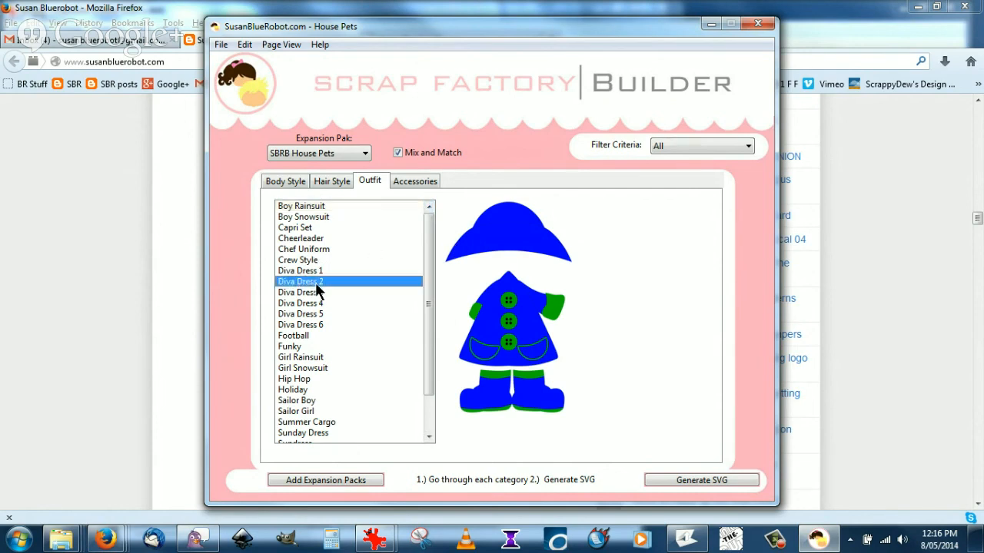
Step: Return to the body styles and choose Zoo Friend - Zebra
click(289, 178)
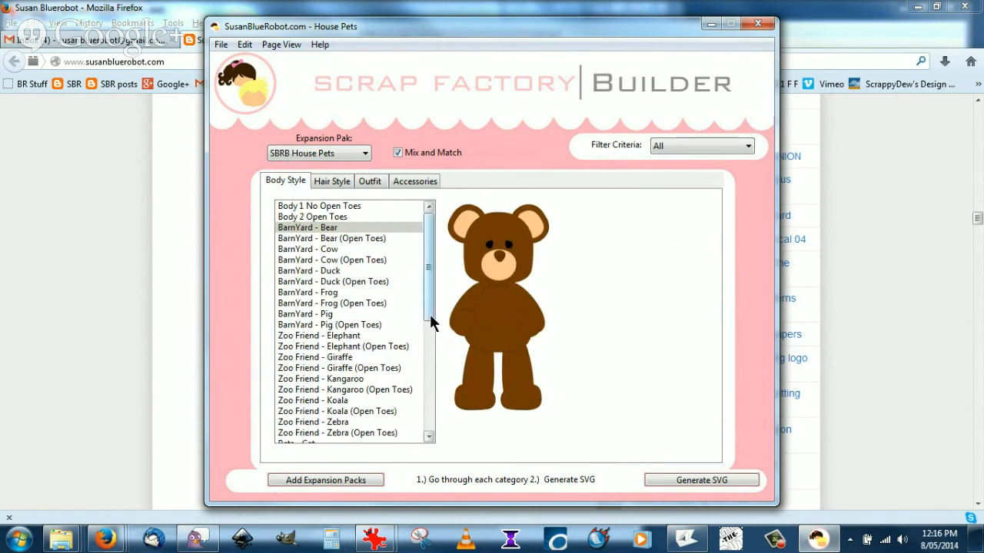
drag(431, 320, 435, 359)
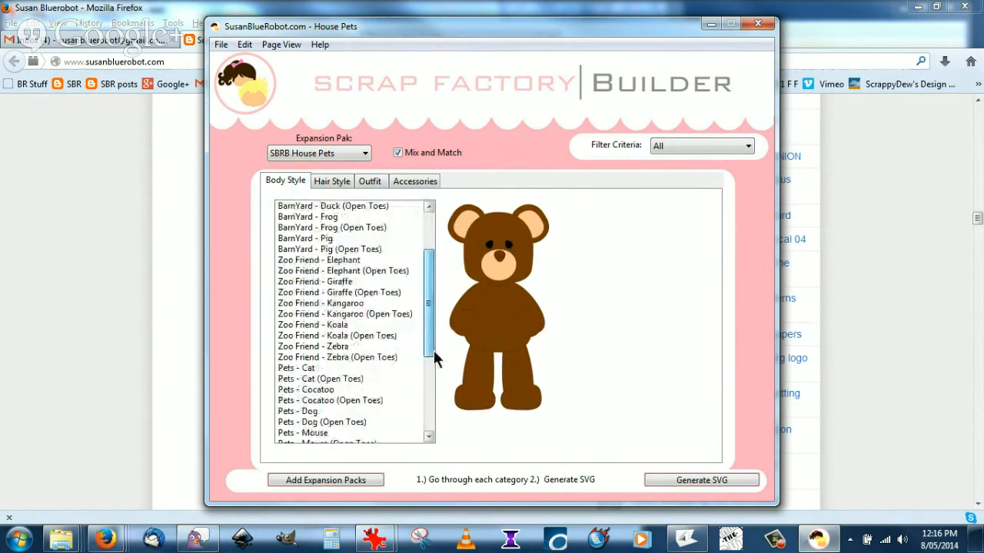
click(345, 347)
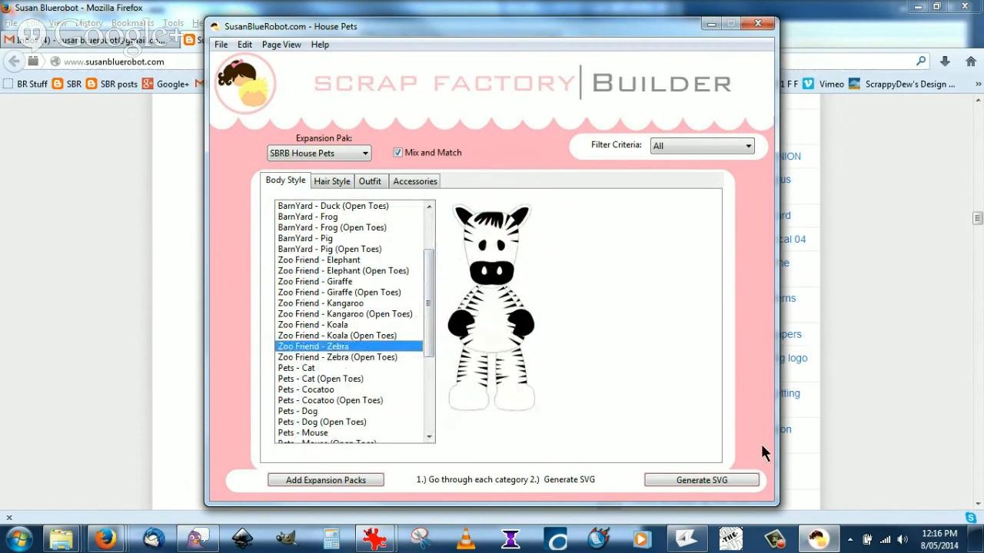
Step: Switch to IrfanView and bring up the SusanBlueRobot banner image 00.jpg
mouse_move(396, 544)
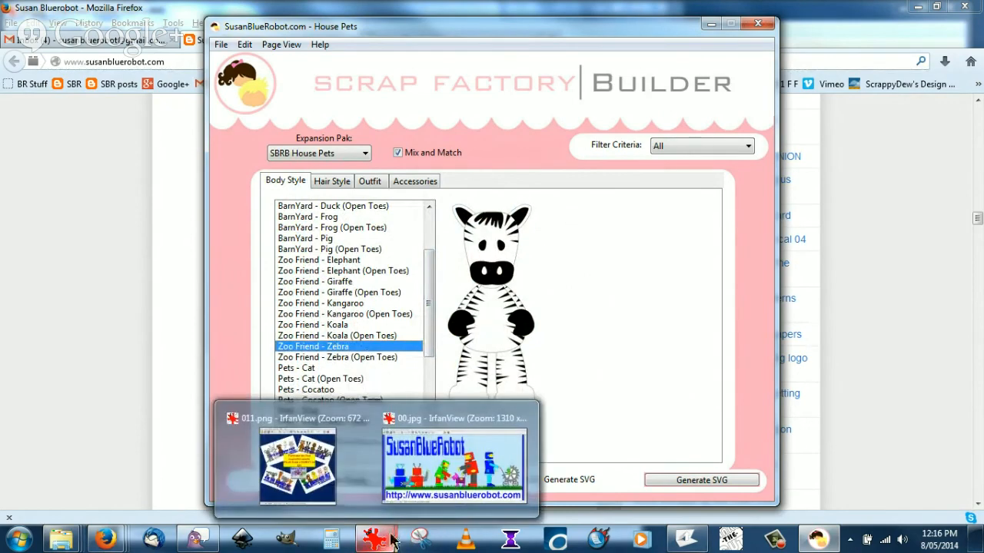
click(384, 495)
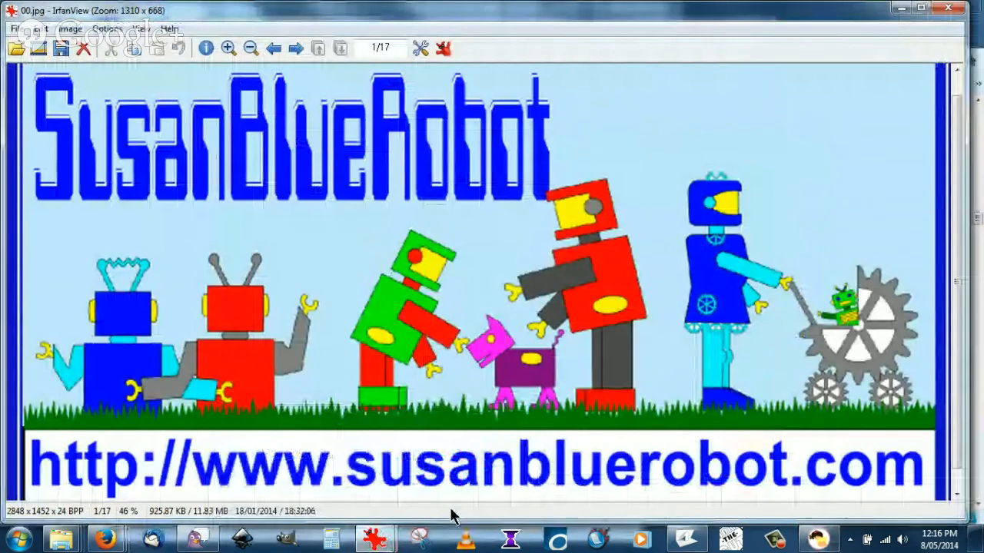